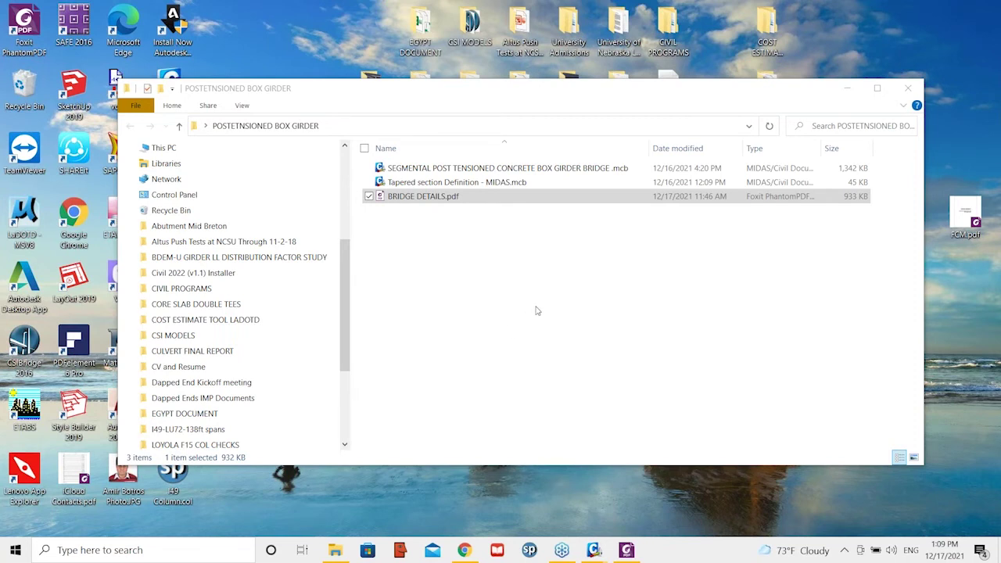
Switch to the SEGMENTAL POST TENSIONED CONCRETE BOX GIRDER BRIDGE model in MIDAS Civil and display it with Hidden rendering
{"action": "mouse_move", "coordinate": [594, 552]}
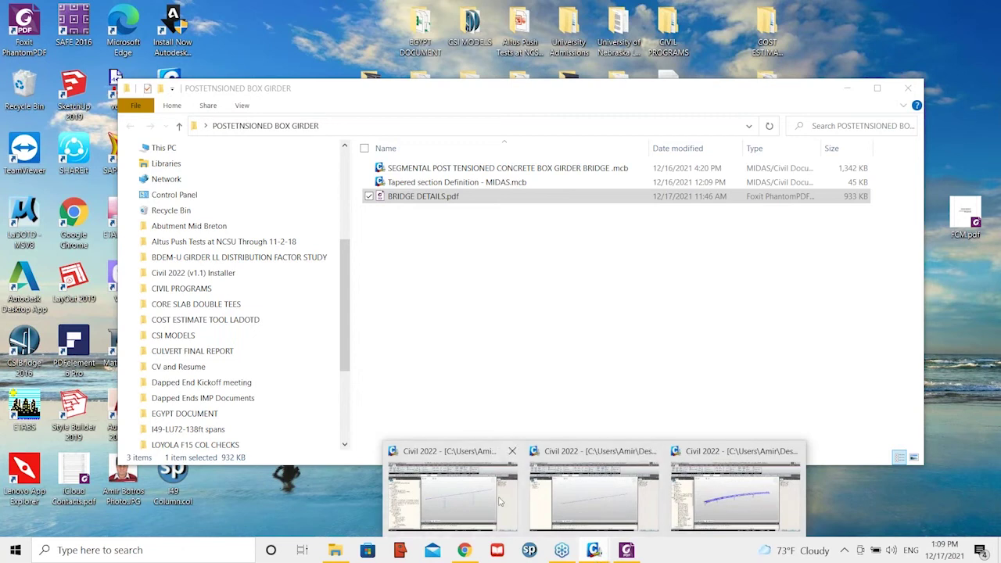
{"action": "mouse_move", "coordinate": [500, 502]}
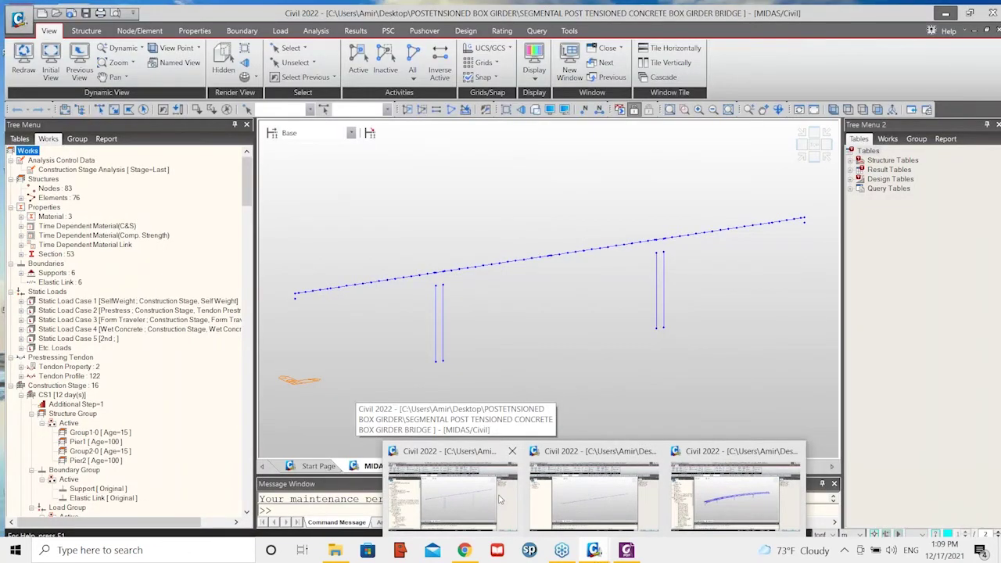
{"action": "left_click", "coordinate": [500, 499]}
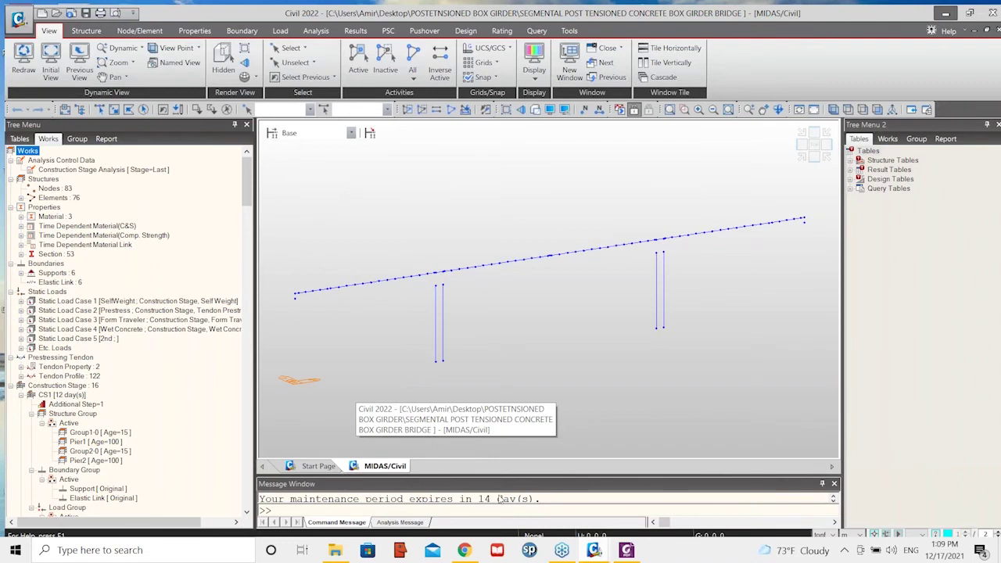
{"action": "key", "text": "ctrl+h"}
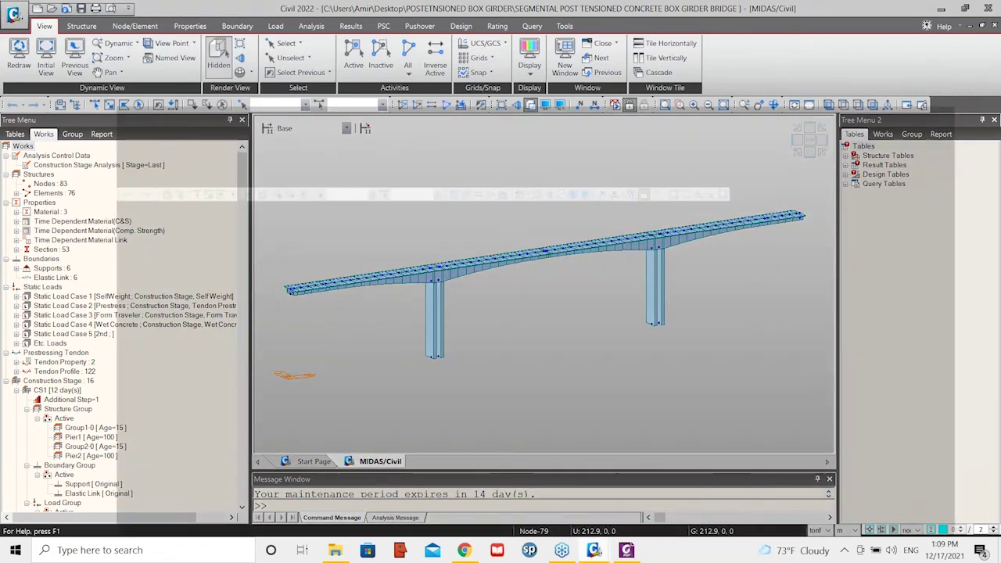
Switch to the CONTINOUS STEEL PLATE GIRDER MODEL, display it with Hidden rendering and examine its curved girders and bents
{"action": "left_click", "coordinate": [593, 549]}
{"action": "left_click", "coordinate": [531, 104]}
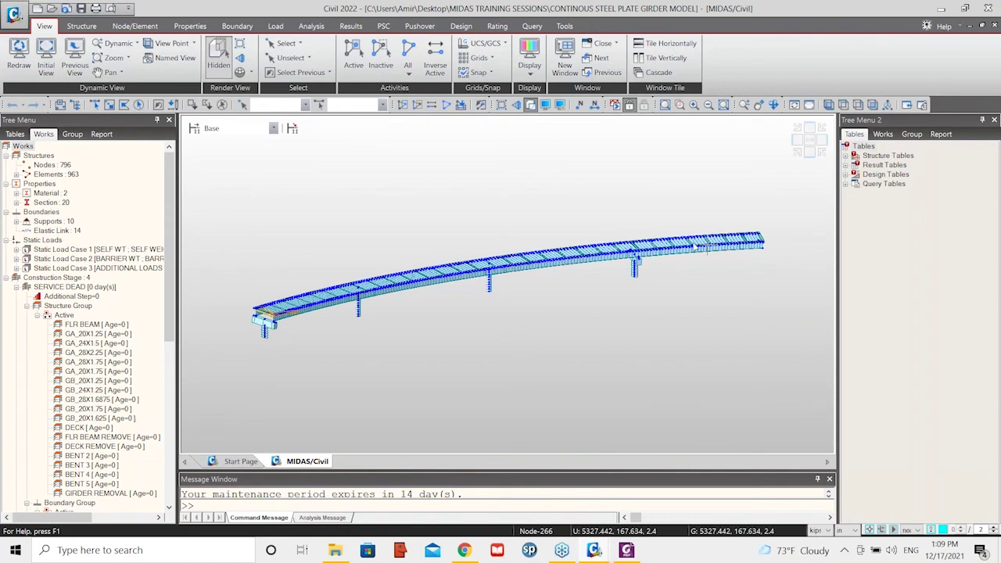
{"action": "left_click", "coordinate": [530, 105]}
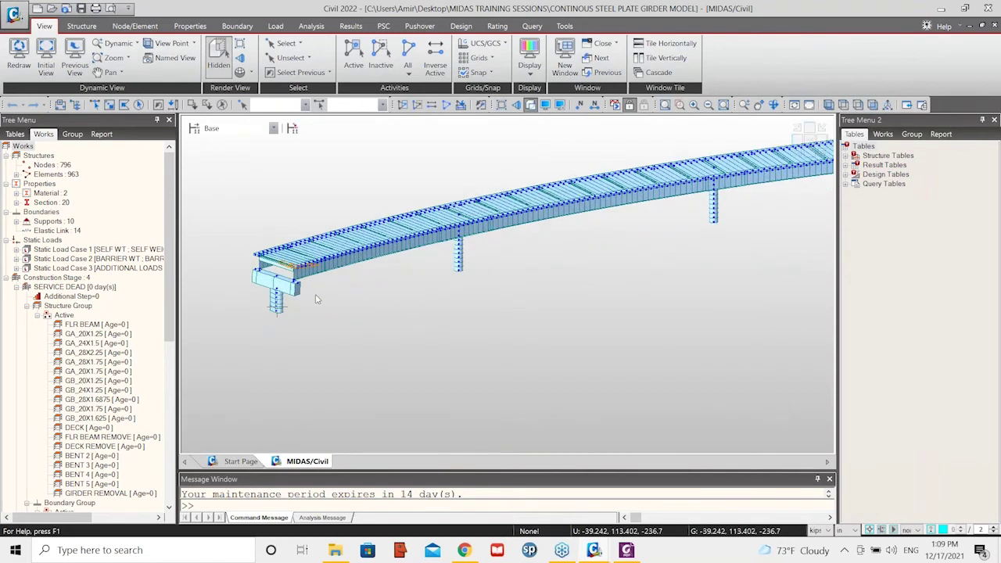
{"action": "middle_click_drag", "start_coordinate": [262, 330], "coordinate": [337, 322]}
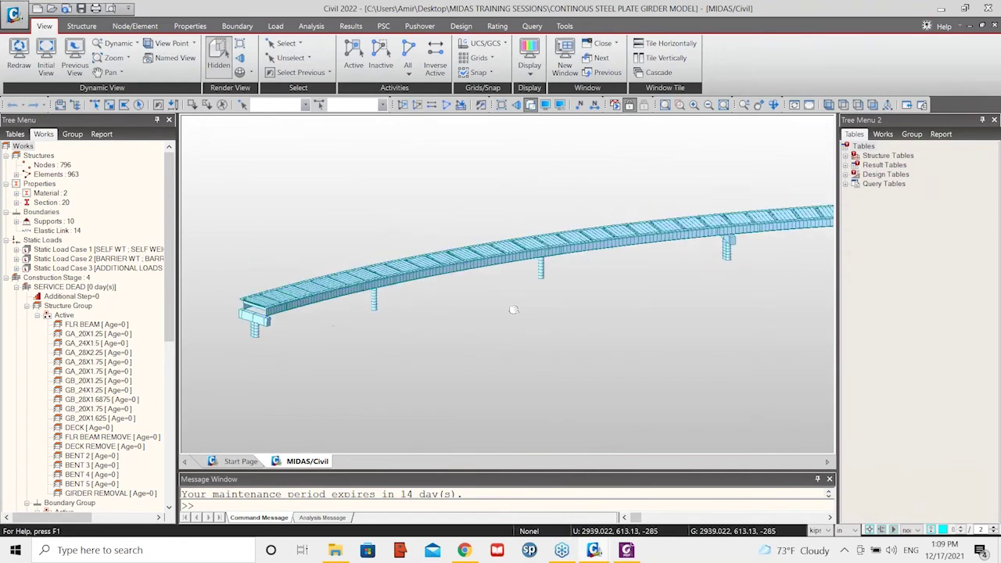
{"action": "scroll", "coordinate": [498, 235], "scroll_direction": "down", "scroll_amount": 2}
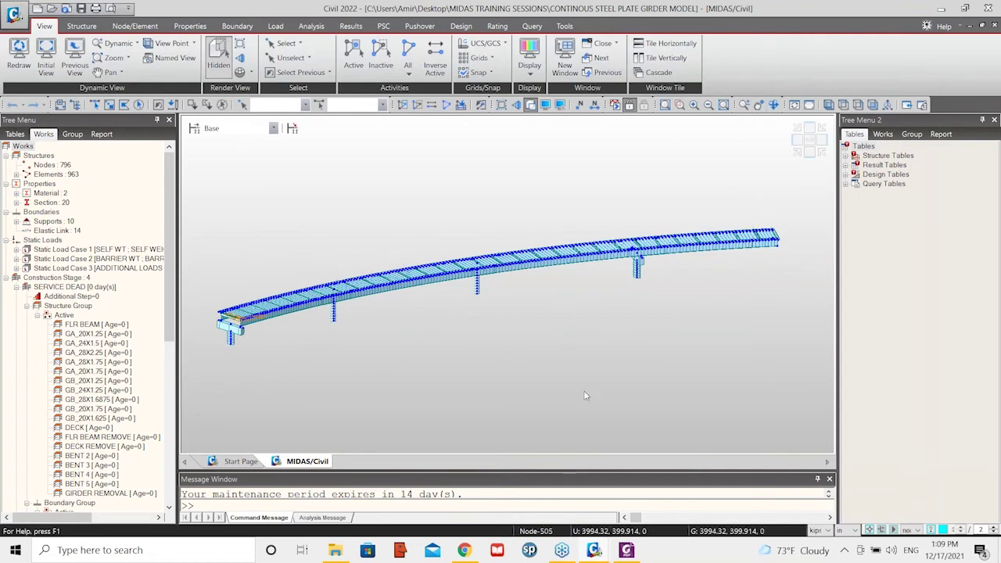
Compare the segmental box girder model with the steel plate girder model, finishing on the segmental box girder bridge
{"action": "mouse_move", "coordinate": [595, 551]}
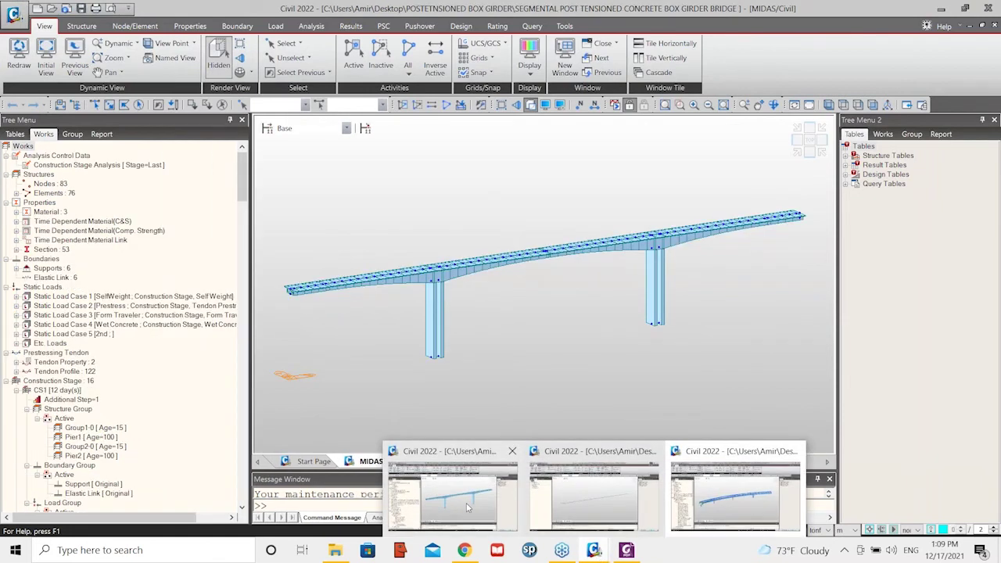
{"action": "left_click", "coordinate": [468, 508]}
{"action": "mouse_move", "coordinate": [596, 551]}
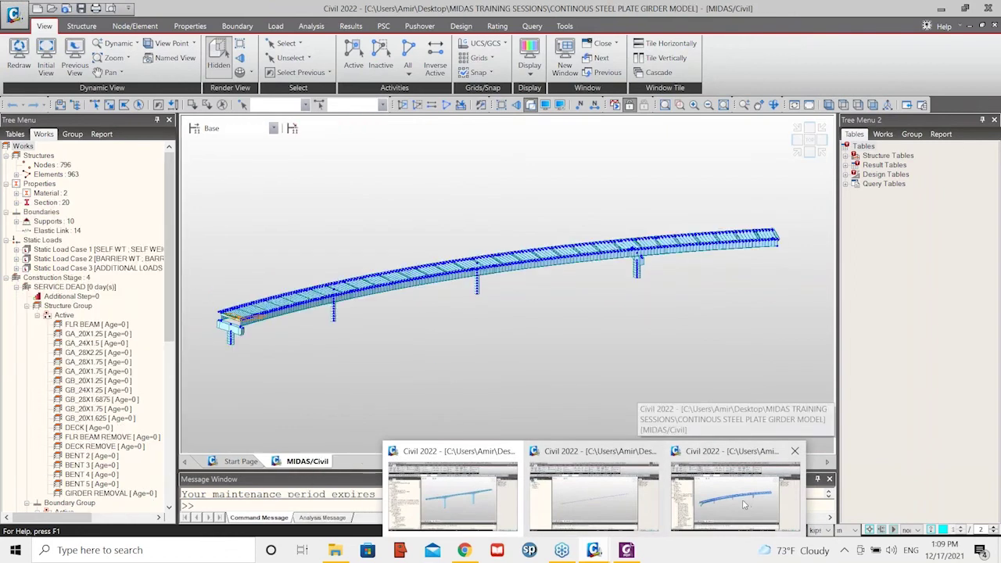
{"action": "left_click", "coordinate": [745, 504]}
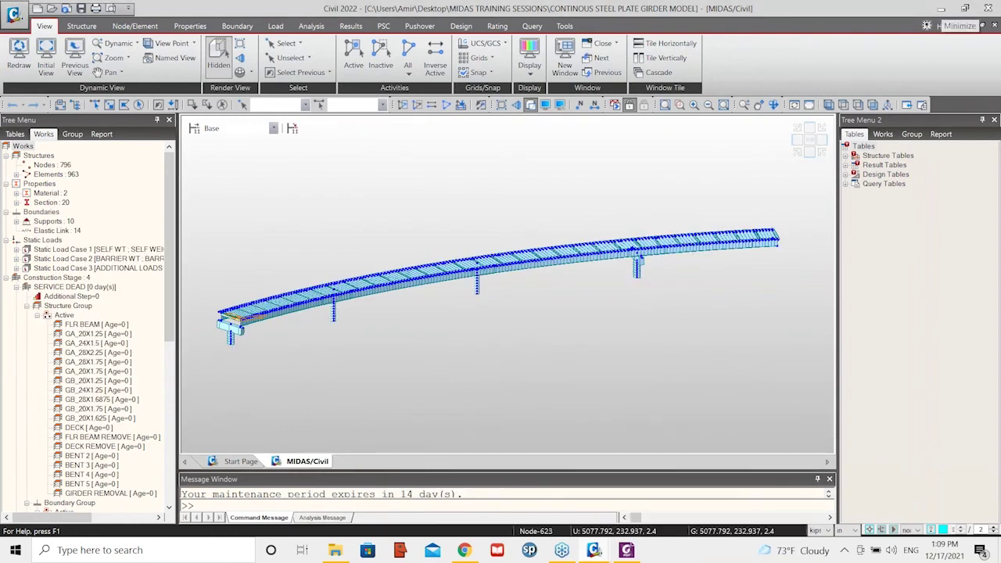
{"action": "mouse_move", "coordinate": [594, 550]}
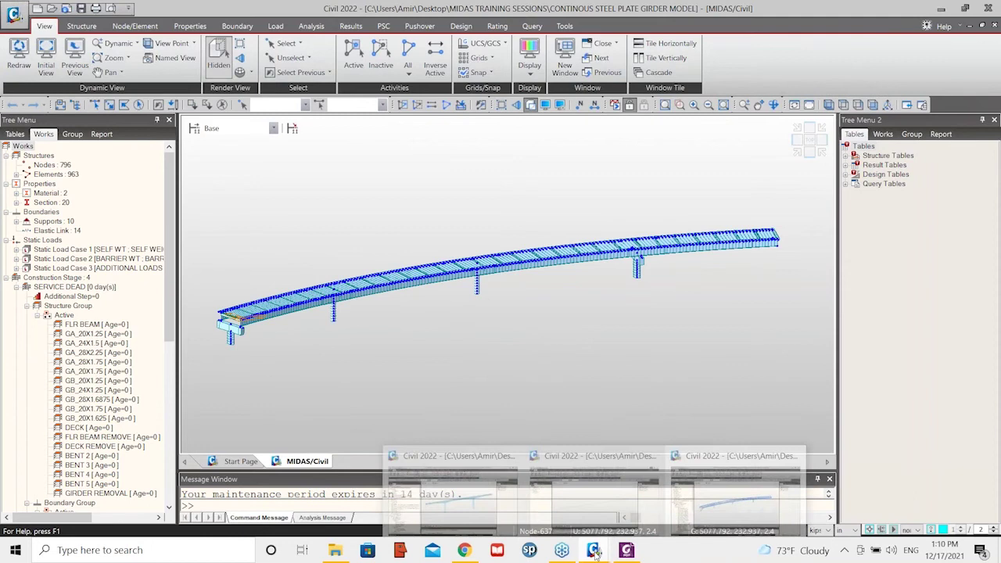
{"action": "left_click", "coordinate": [477, 501]}
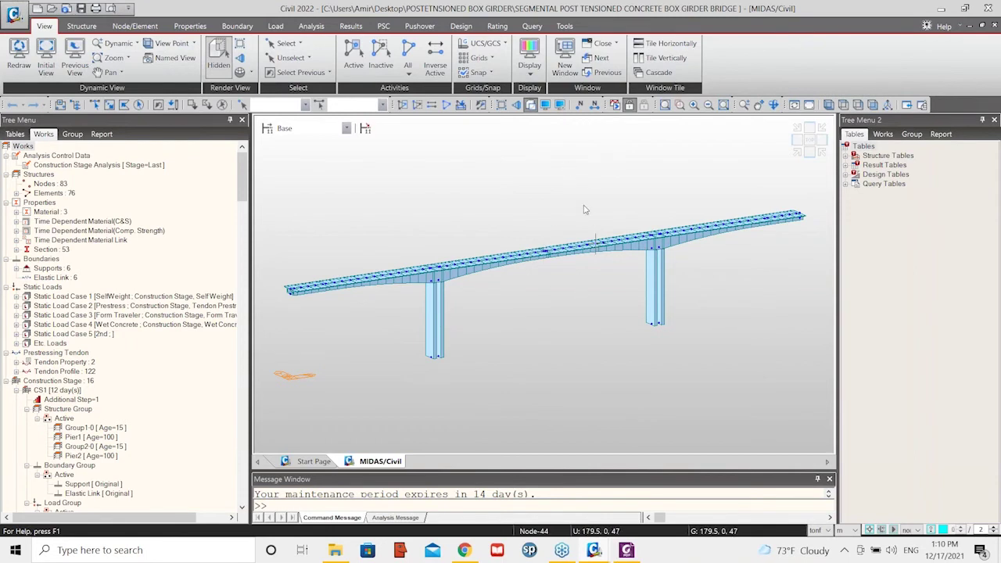
Display construction stage CS1 of the segmental box girder bridge in place of the Base stage
{"action": "mouse_move", "coordinate": [596, 243]}
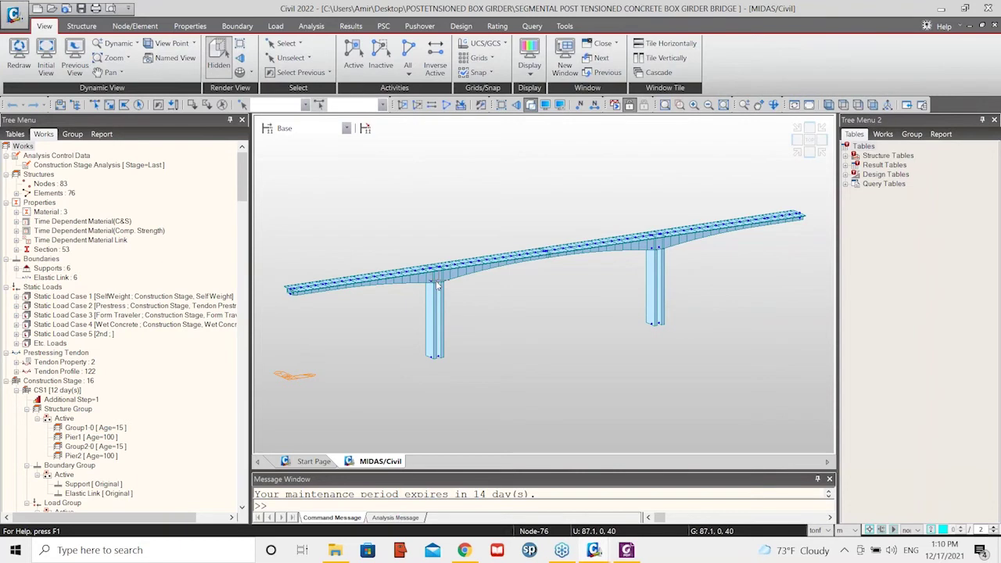
{"action": "mouse_move", "coordinate": [437, 286]}
{"action": "left_click", "coordinate": [346, 129]}
{"action": "left_click", "coordinate": [333, 147]}
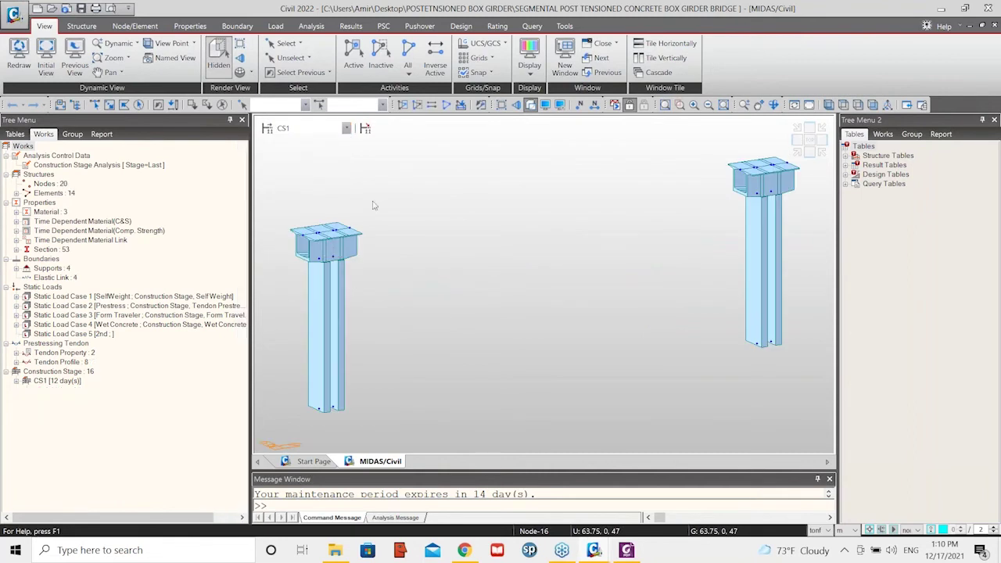
Step the model display through the construction stages from CS2 to CS7 and examine the cantilever segments growing from both piers
{"action": "left_click", "coordinate": [346, 129]}
{"action": "left_click", "coordinate": [347, 129]}
{"action": "key", "text": "Down"}
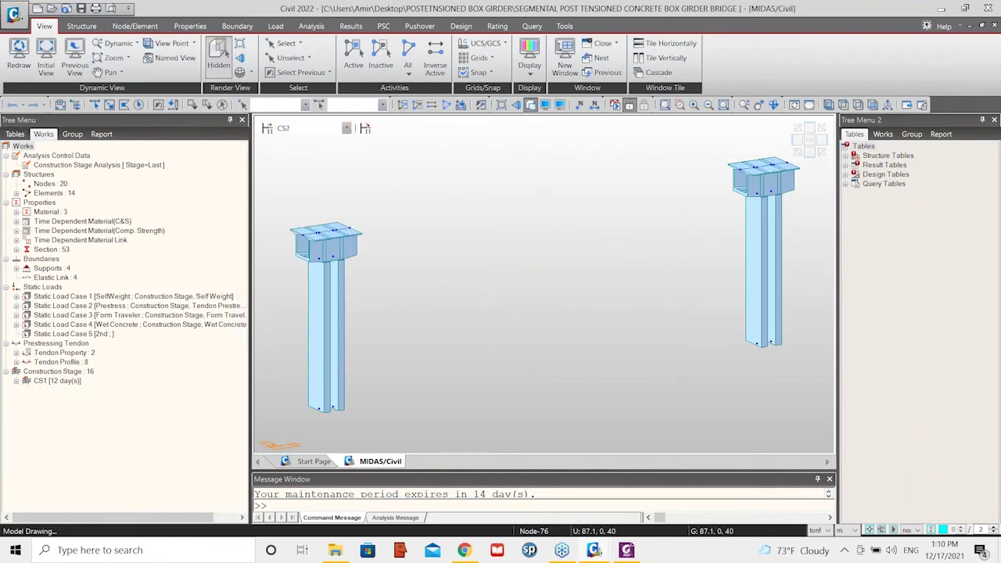
{"action": "key", "text": "Down"}
{"action": "key", "text": "Down"}
{"action": "key", "text": "Down"}
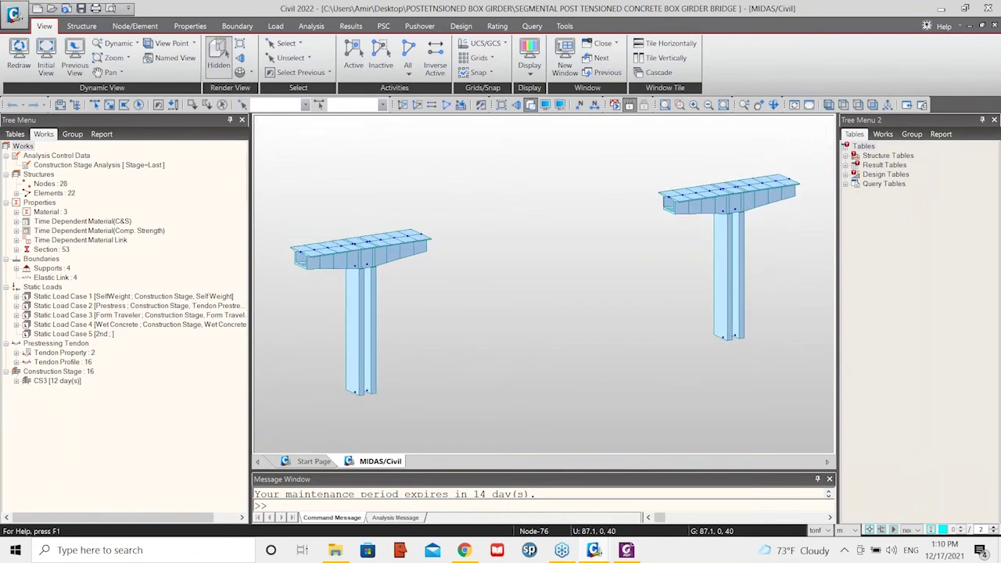
{"action": "key", "text": "Down"}
{"action": "key", "text": "Down"}
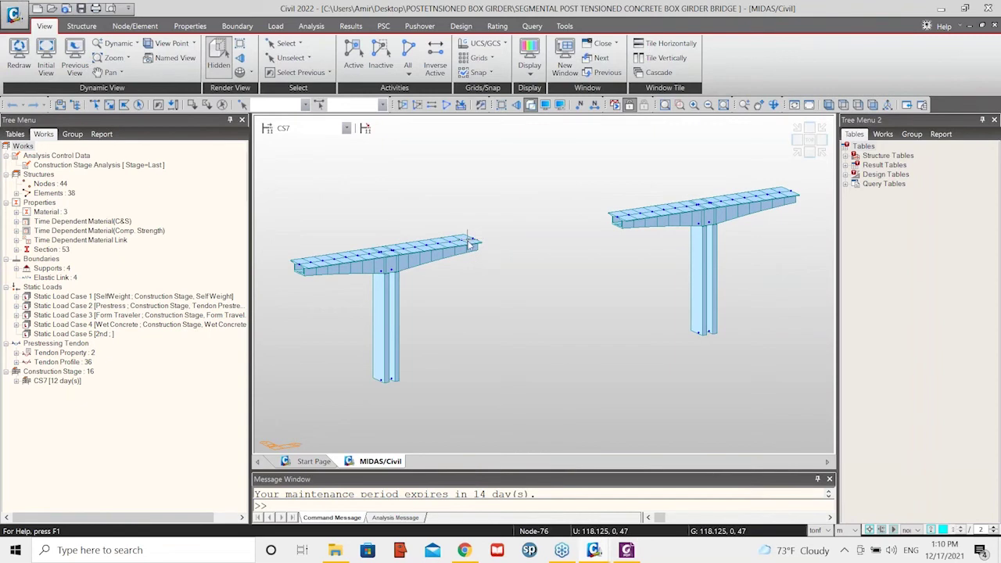
{"action": "mouse_move", "coordinate": [474, 247]}
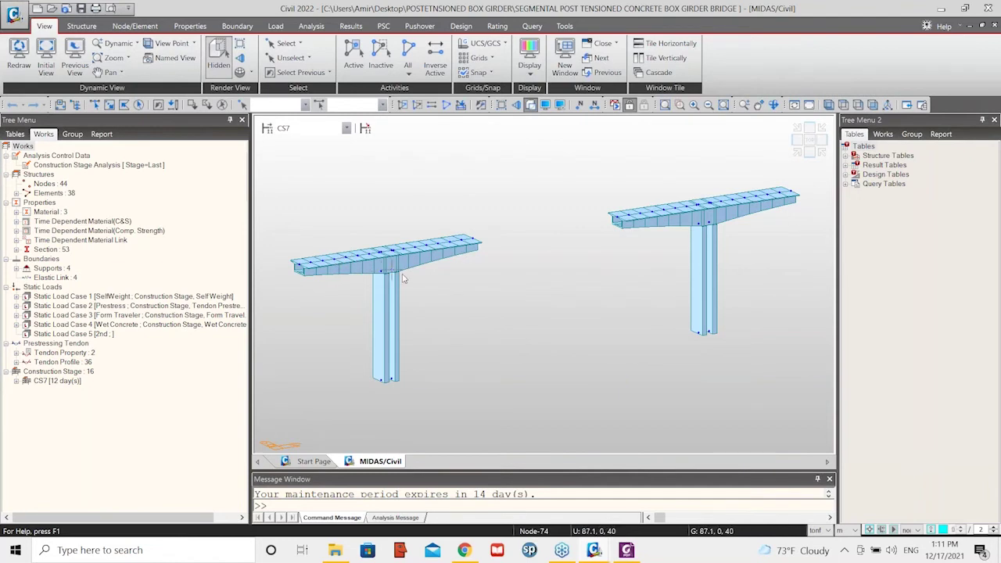
{"action": "mouse_move", "coordinate": [403, 278]}
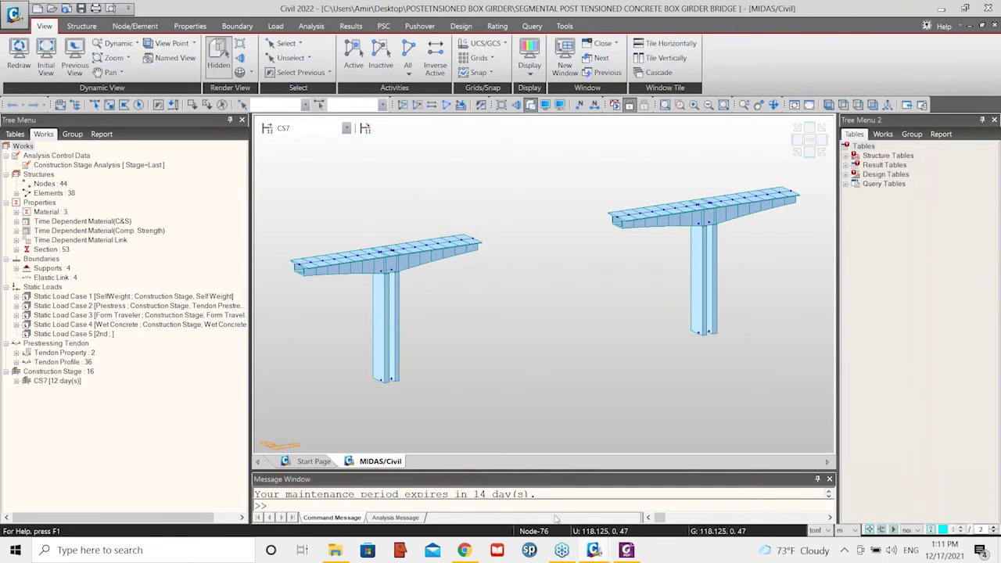
Switch to BRIDGE DETAILS.pdf in Foxit PhantomPDF and examine the bridge dimensions and the sectional elevation in Figure 2
{"action": "left_click", "coordinate": [626, 550]}
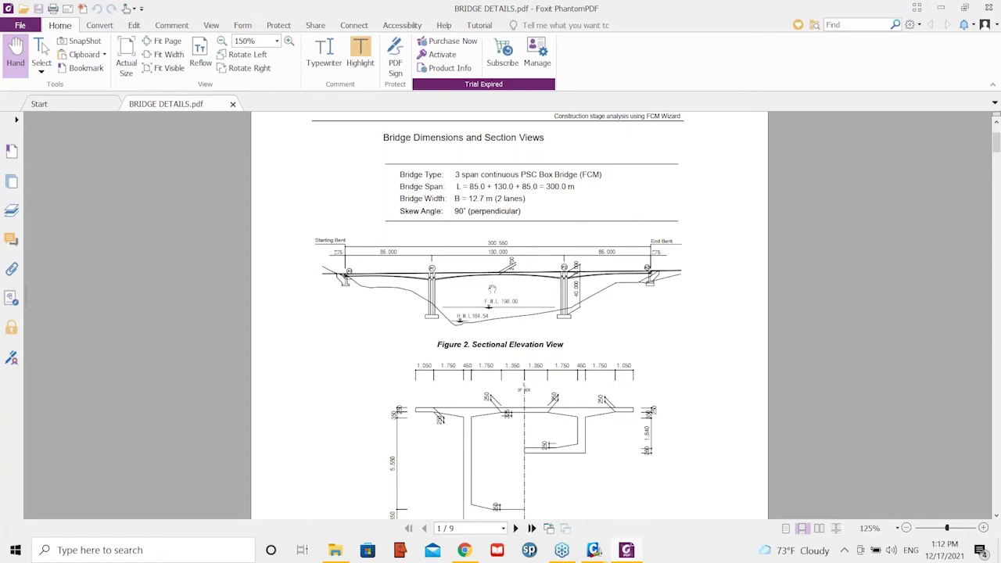
{"action": "scroll", "coordinate": [491, 288], "scroll_direction": "up", "scroll_amount": 3, "text": "ctrl"}
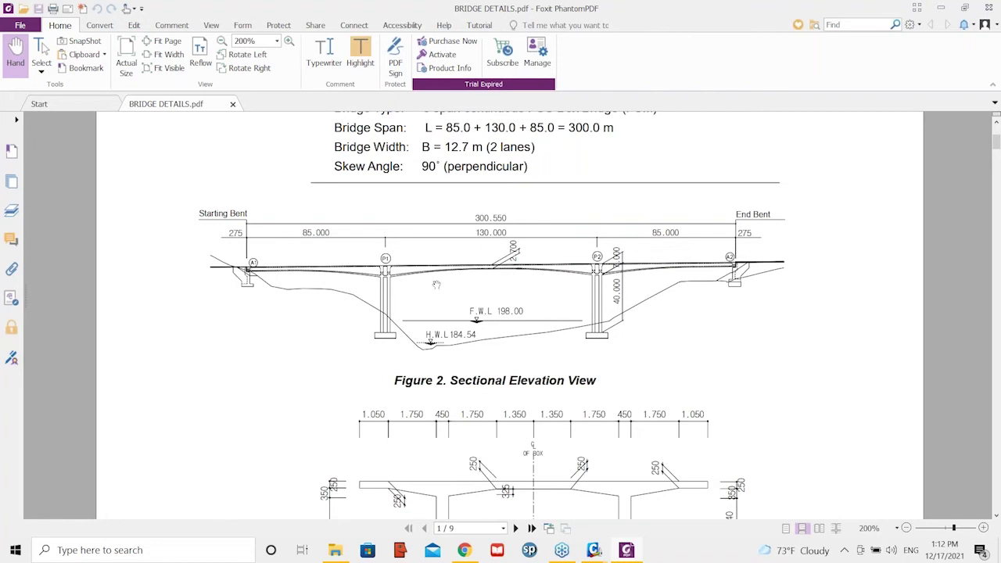
{"action": "scroll", "coordinate": [445, 273], "scroll_direction": "down", "scroll_amount": 1, "text": "ctrl"}
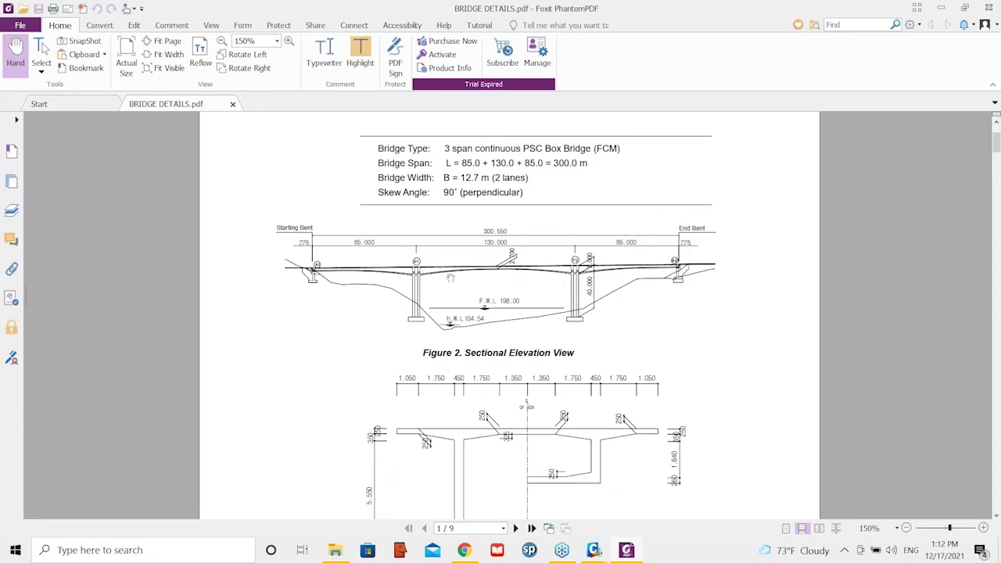
Examine the tendon layout and construction zones in Figure 4 and relate them to the sectional elevation in Figure 2
{"action": "scroll", "coordinate": [451, 277], "scroll_direction": "down", "scroll_amount": 10}
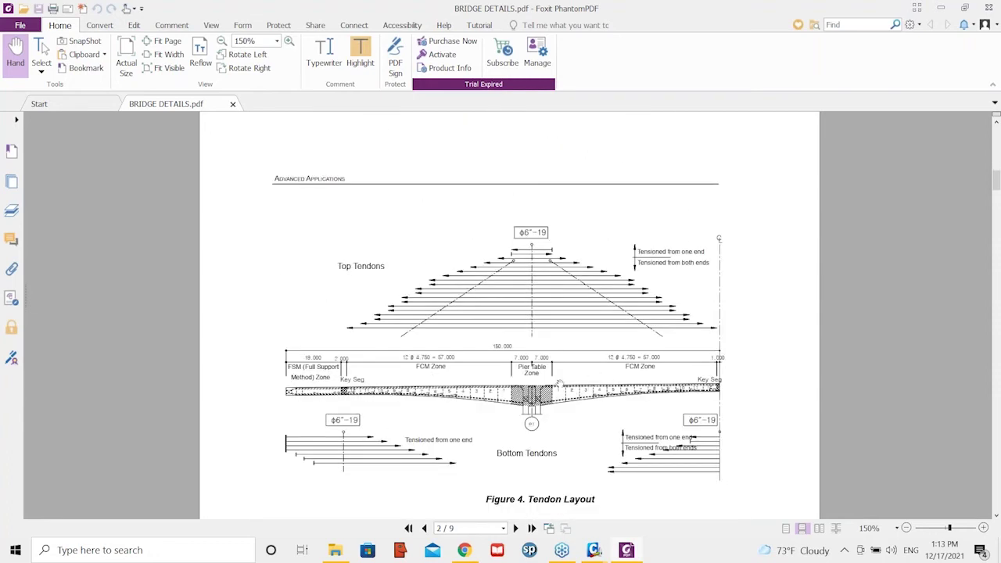
{"action": "scroll", "coordinate": [560, 384], "scroll_direction": "up", "scroll_amount": 10}
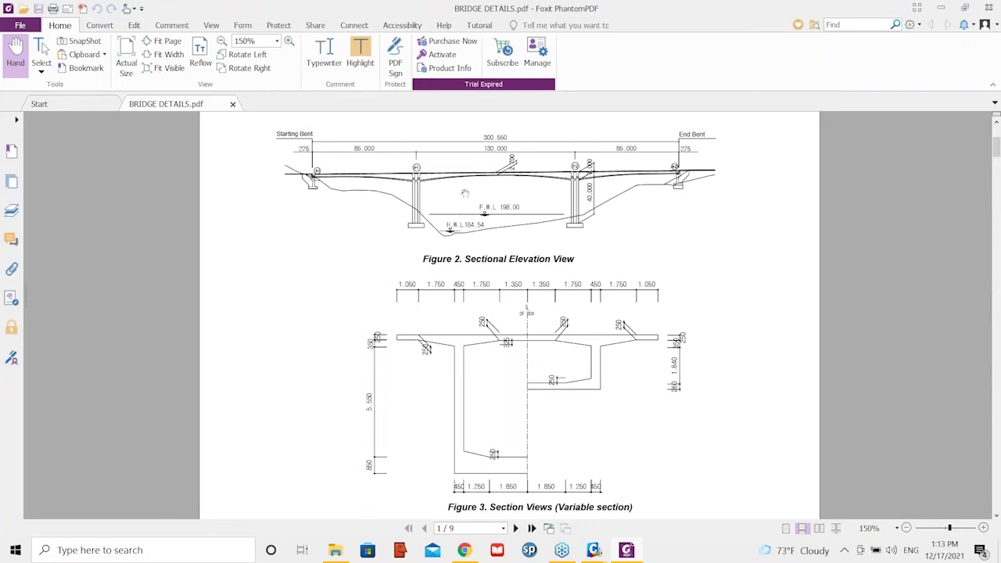
{"action": "scroll", "coordinate": [464, 239], "scroll_direction": "down", "scroll_amount": 3}
{"action": "scroll", "coordinate": [464, 238], "scroll_direction": "down", "scroll_amount": 6}
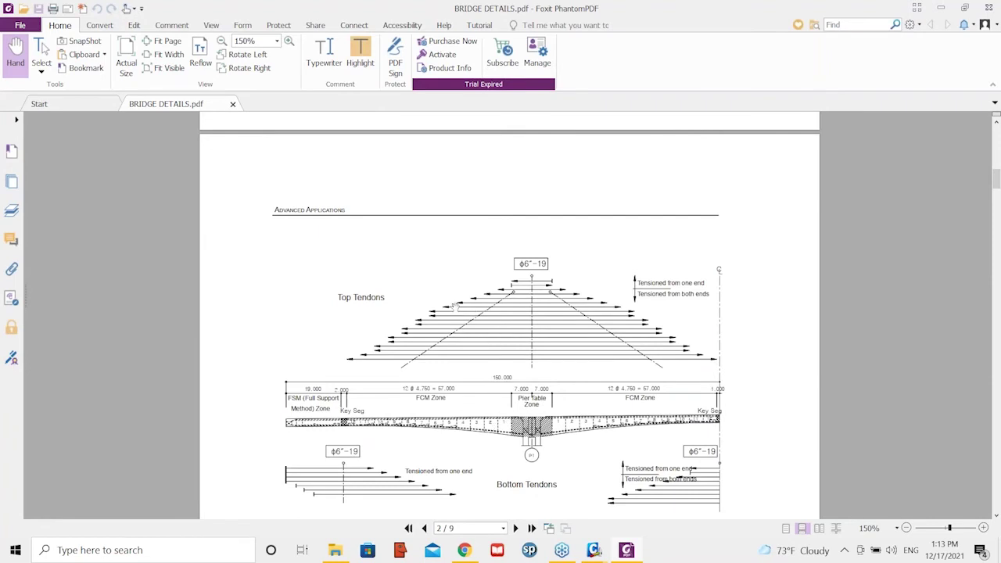
{"action": "scroll", "coordinate": [454, 307], "scroll_direction": "up", "scroll_amount": 5}
{"action": "scroll", "coordinate": [454, 307], "scroll_direction": "up", "scroll_amount": 6}
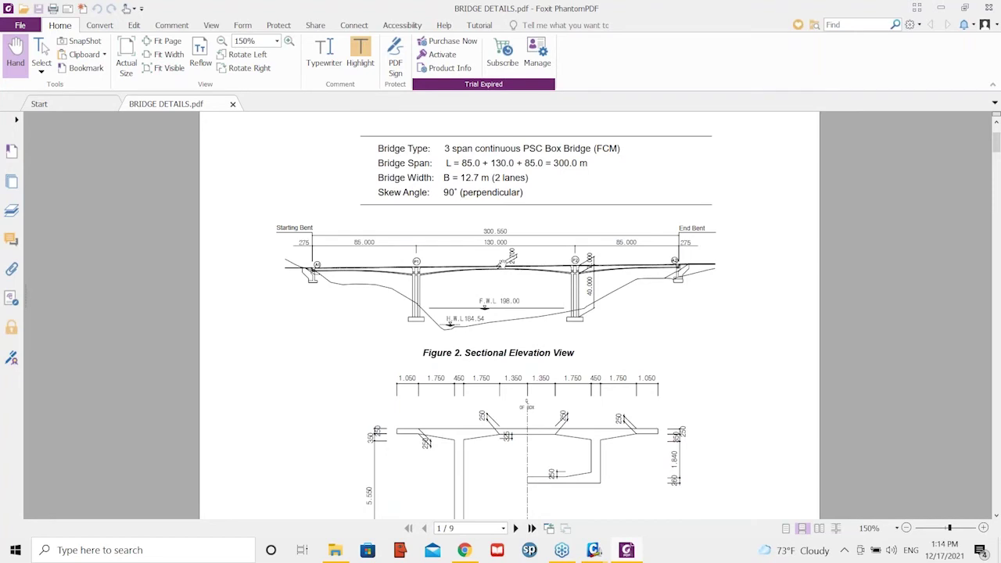
Examine the variable box section views in Figure 3 and compare them with the pier table and key segment locations in Figure 4
{"action": "scroll", "coordinate": [490, 276], "scroll_direction": "down", "scroll_amount": 2}
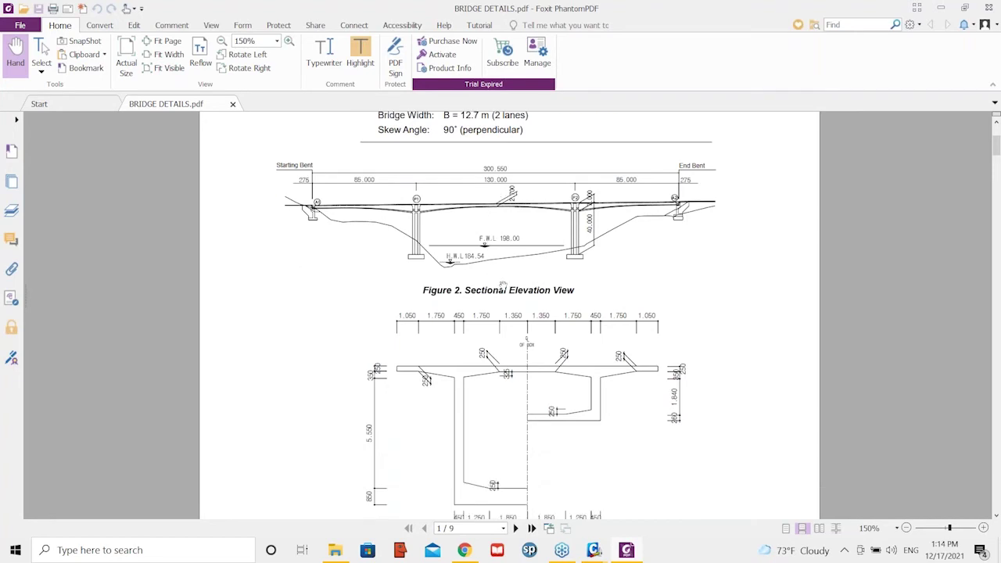
{"action": "scroll", "coordinate": [484, 396], "scroll_direction": "down", "scroll_amount": 1}
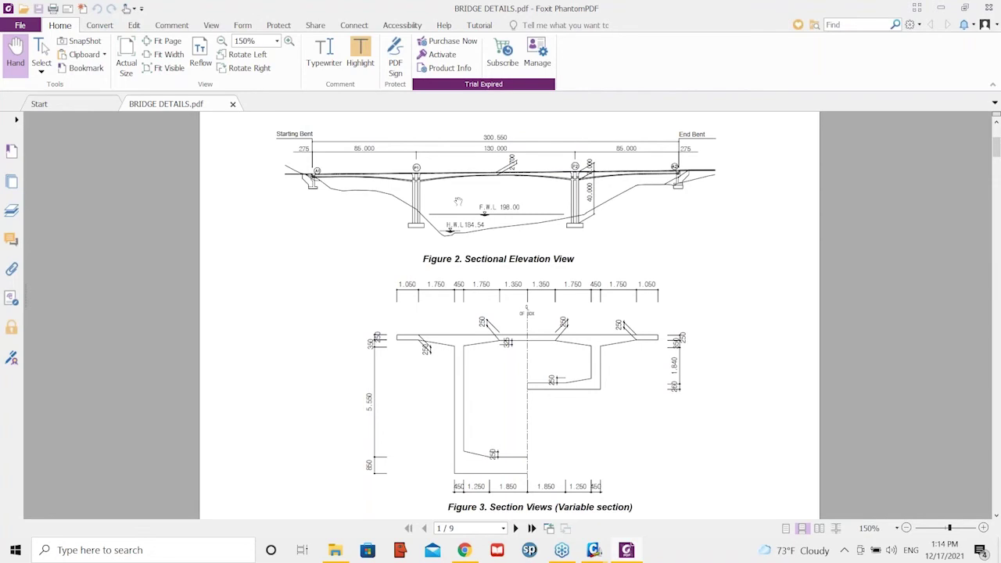
{"action": "scroll", "coordinate": [463, 197], "scroll_direction": "down", "scroll_amount": 8}
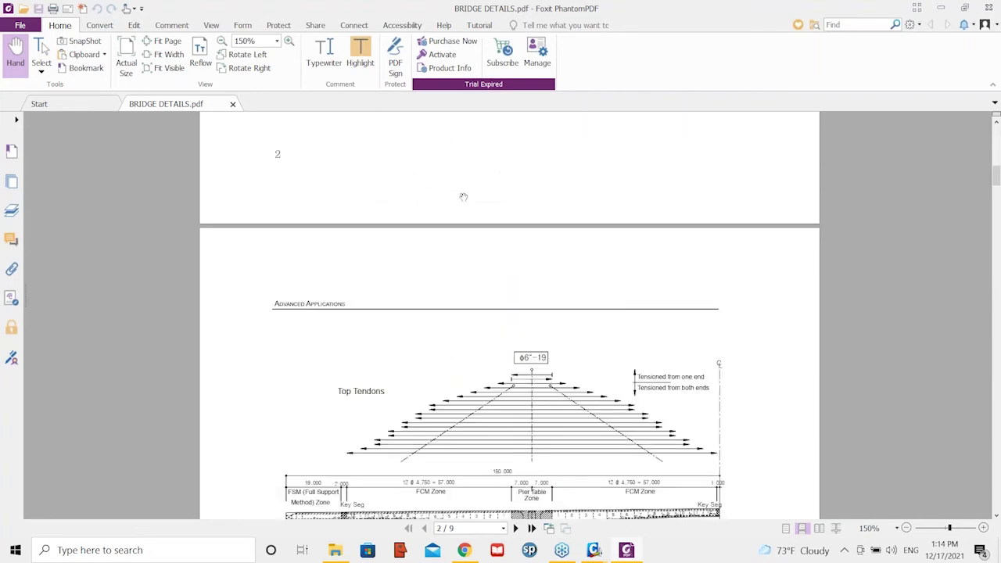
{"action": "scroll", "coordinate": [519, 391], "scroll_direction": "down", "scroll_amount": 1}
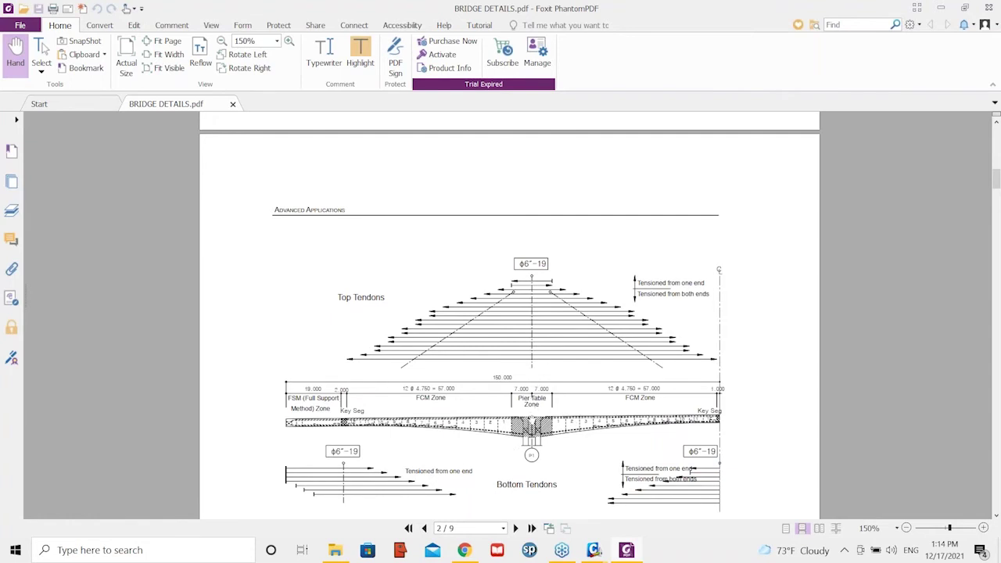
{"action": "scroll", "coordinate": [527, 368], "scroll_direction": "up", "scroll_amount": 5}
{"action": "scroll", "coordinate": [516, 357], "scroll_direction": "up", "scroll_amount": 1}
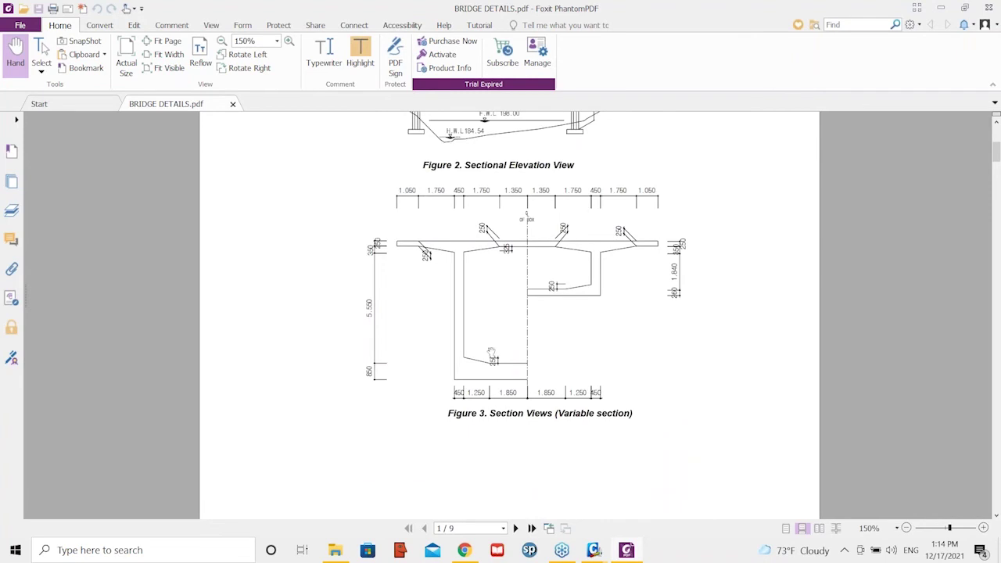
{"action": "scroll", "coordinate": [492, 382], "scroll_direction": "down", "scroll_amount": 6}
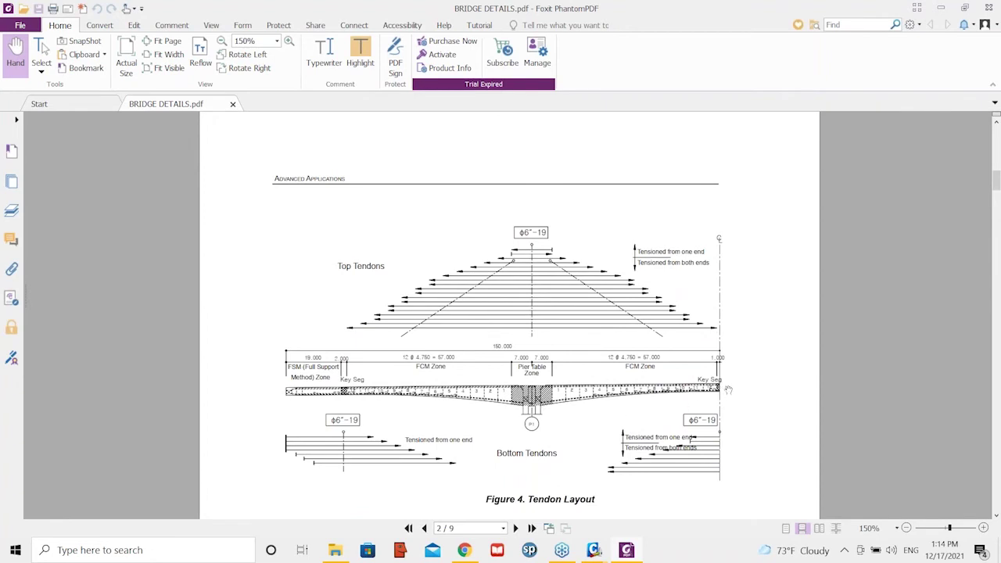
{"action": "scroll", "coordinate": [587, 362], "scroll_direction": "up", "scroll_amount": 6}
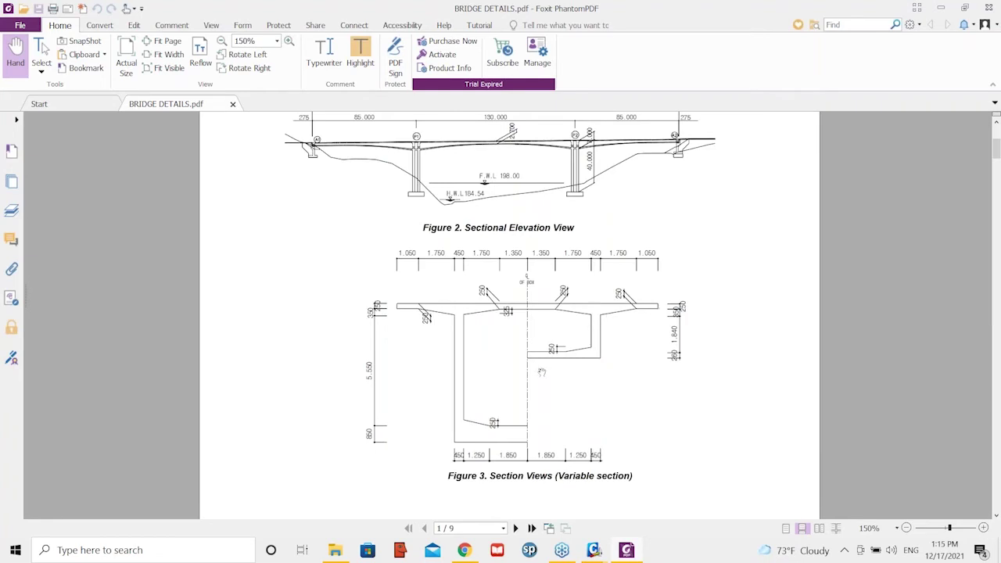
{"action": "scroll", "coordinate": [541, 372], "scroll_direction": "up", "scroll_amount": 1}
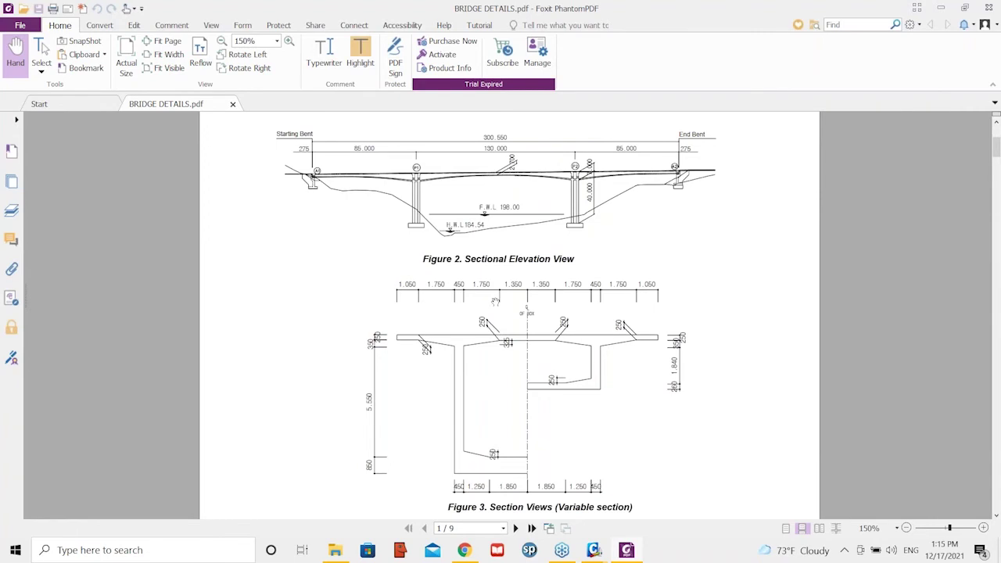
Compare the tendon layout in Figure 4 with the bridge dimensions and the sectional elevation in Figure 2
{"action": "scroll", "coordinate": [522, 354], "scroll_direction": "down", "scroll_amount": 8}
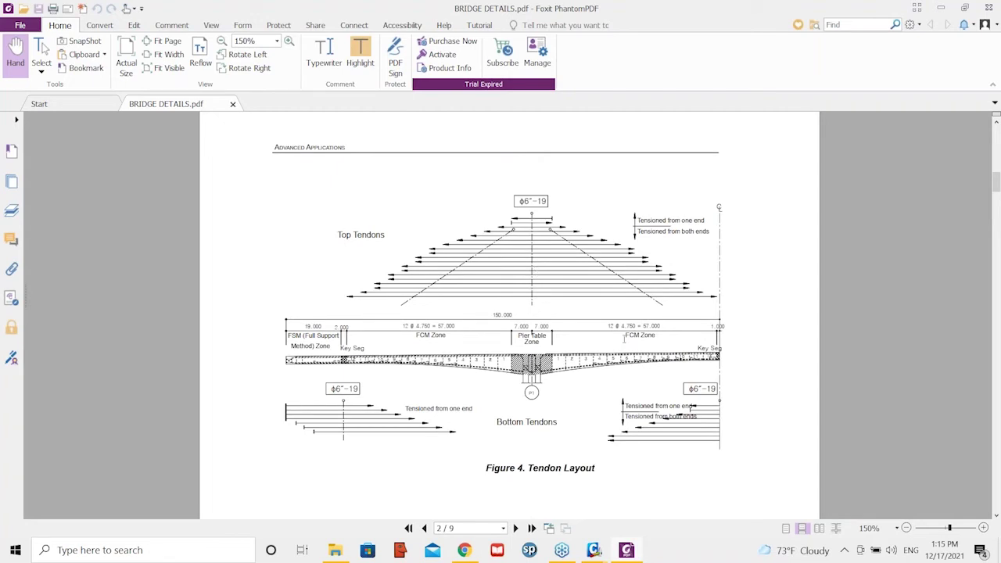
{"action": "scroll", "coordinate": [564, 286], "scroll_direction": "up", "scroll_amount": 5}
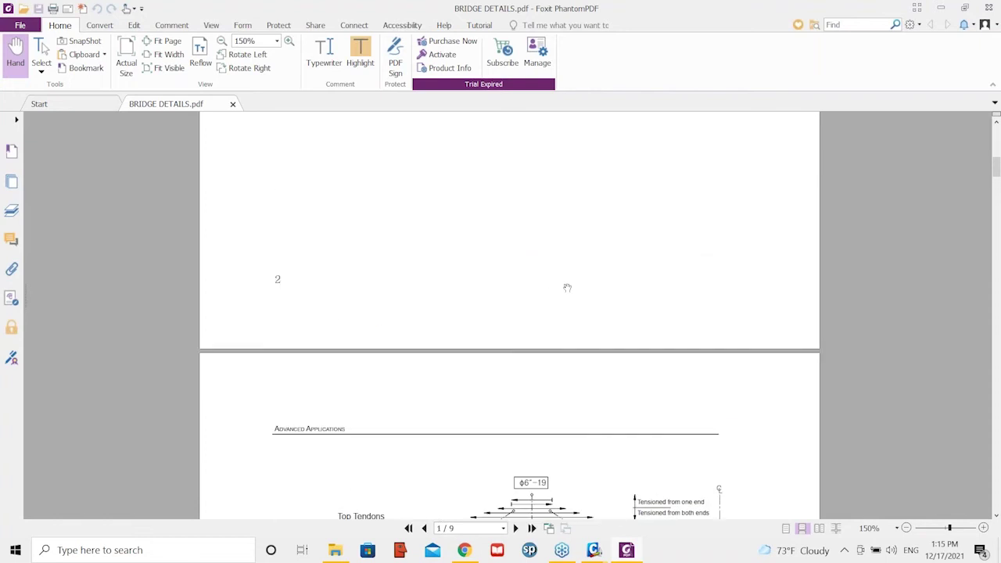
{"action": "scroll", "coordinate": [561, 284], "scroll_direction": "up", "scroll_amount": 4}
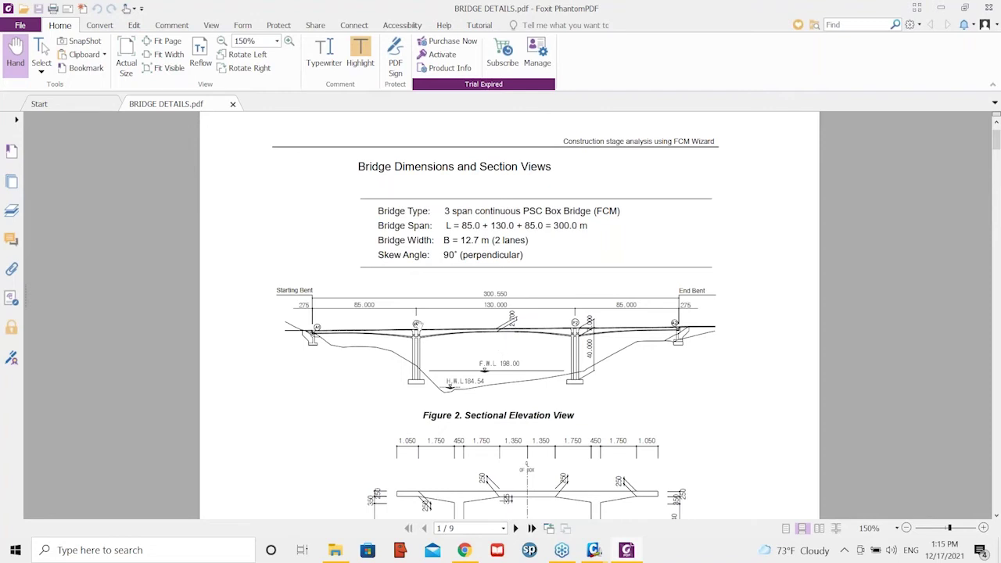
{"action": "scroll", "coordinate": [451, 255], "scroll_direction": "down", "scroll_amount": 10}
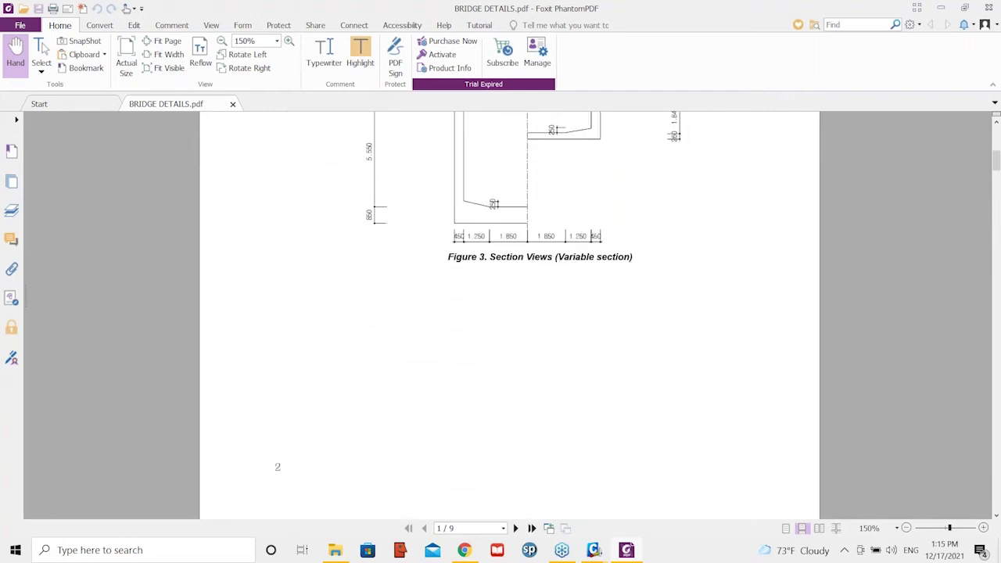
{"action": "scroll", "coordinate": [499, 313], "scroll_direction": "down", "scroll_amount": 2}
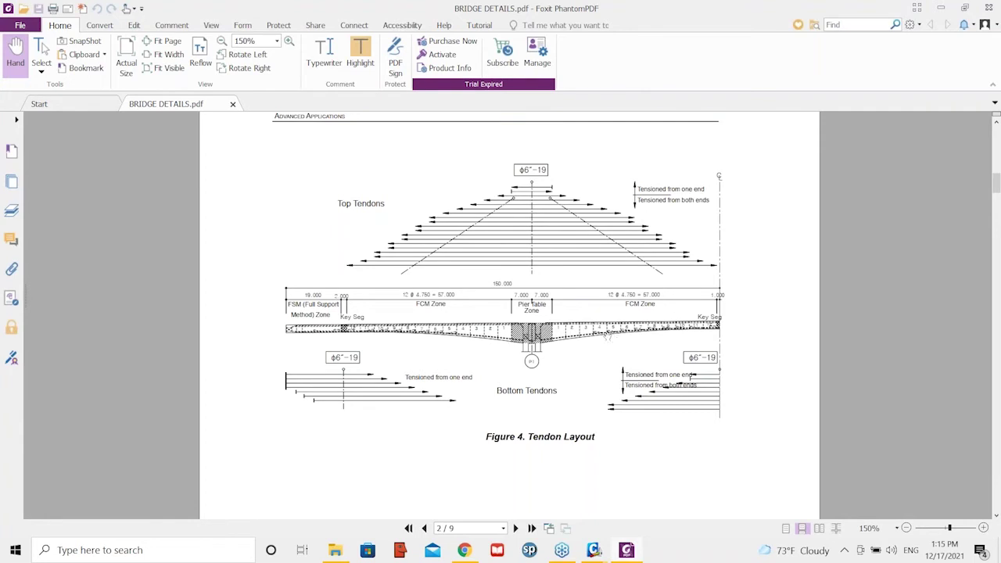
Examine the top and bottom tendons along the numbered segments of Figure 4 at 200% magnification
{"action": "scroll", "coordinate": [607, 334], "scroll_direction": "up", "scroll_amount": 1, "text": "ctrl"}
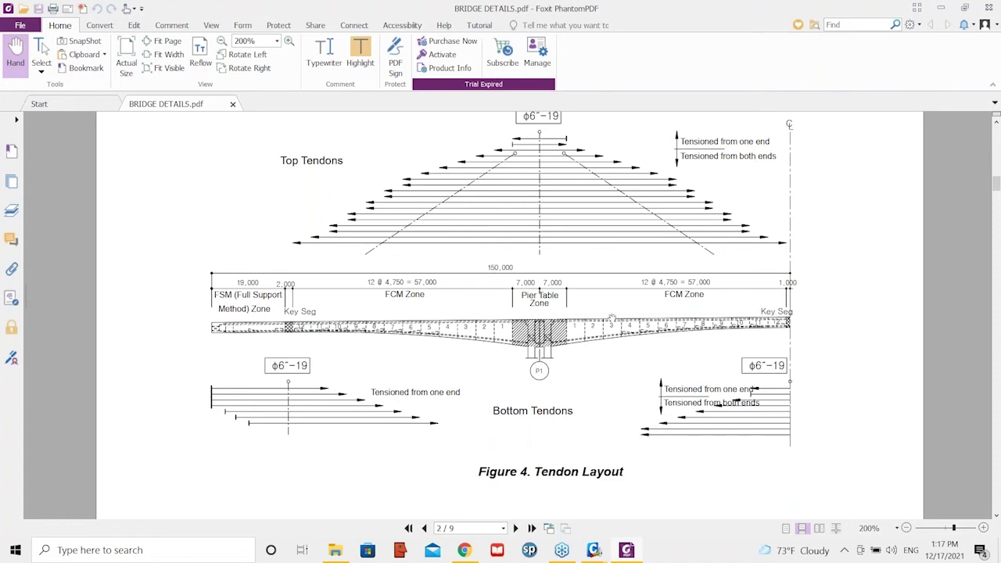
{"action": "scroll", "coordinate": [614, 321], "scroll_direction": "up", "scroll_amount": 2}
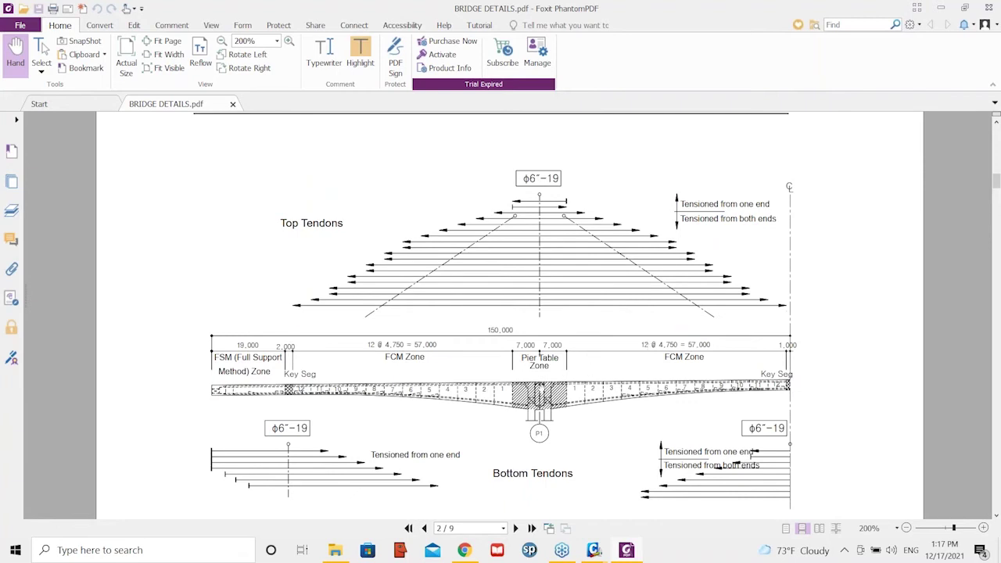
{"action": "scroll", "coordinate": [557, 315], "scroll_direction": "down", "scroll_amount": 2}
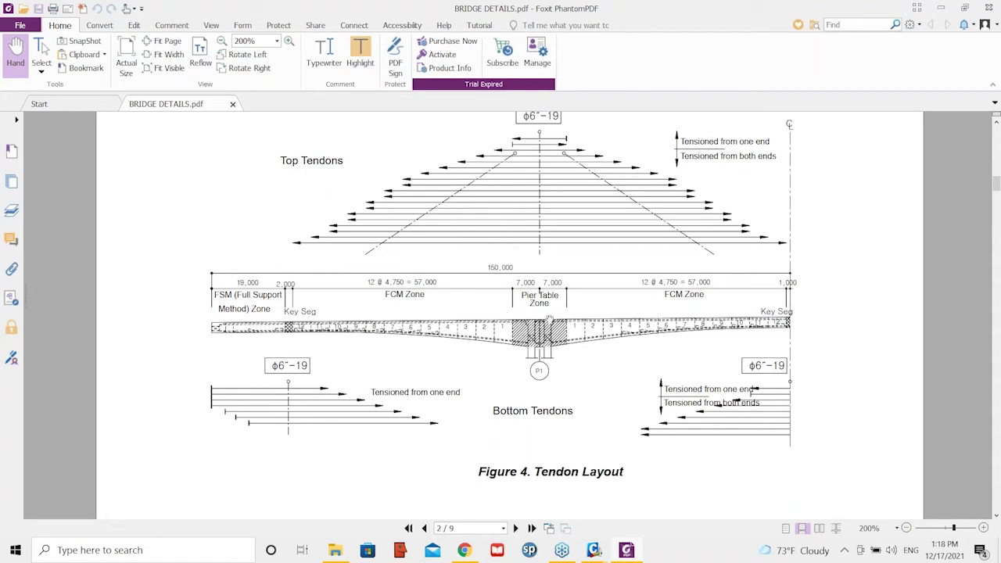
Relate the sectional elevation in Figure 2 and the variable box sections in Figure 3 to the Figure 4 tendon layout
{"action": "scroll", "coordinate": [553, 323], "scroll_direction": "up", "scroll_amount": 1}
{"action": "scroll", "coordinate": [552, 323], "scroll_direction": "up", "scroll_amount": 15}
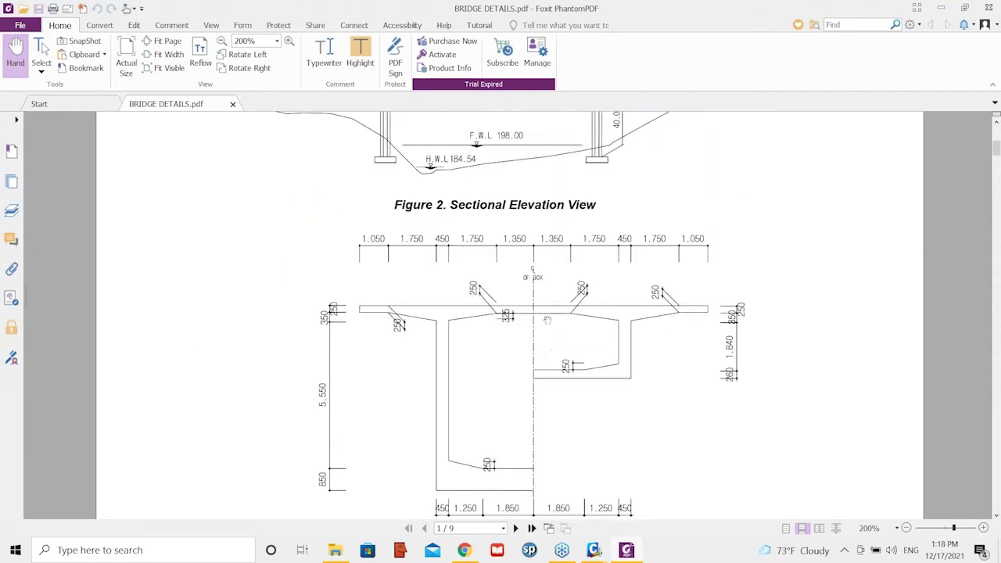
{"action": "scroll", "coordinate": [545, 313], "scroll_direction": "down", "scroll_amount": 8}
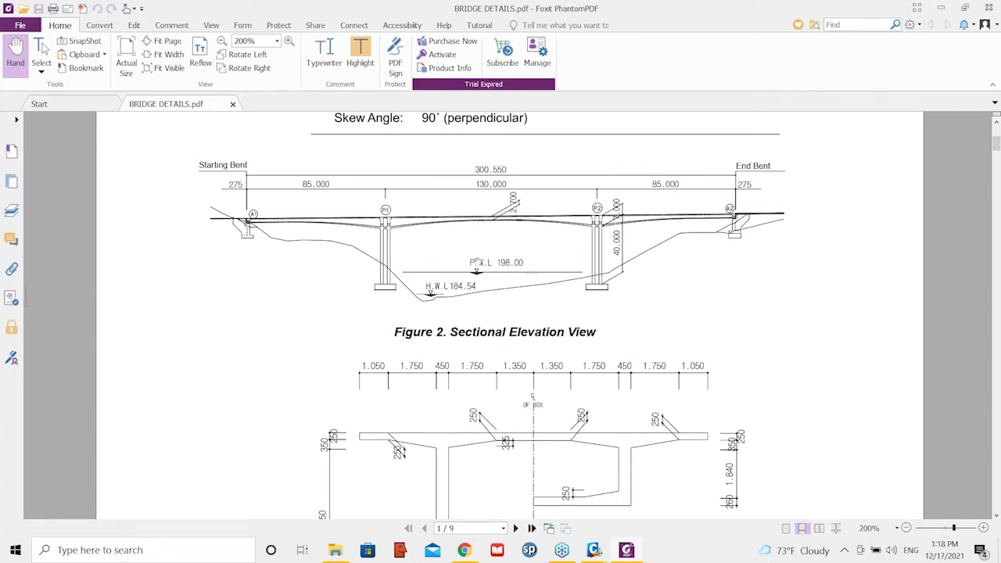
{"action": "scroll", "coordinate": [536, 260], "scroll_direction": "down", "scroll_amount": 8}
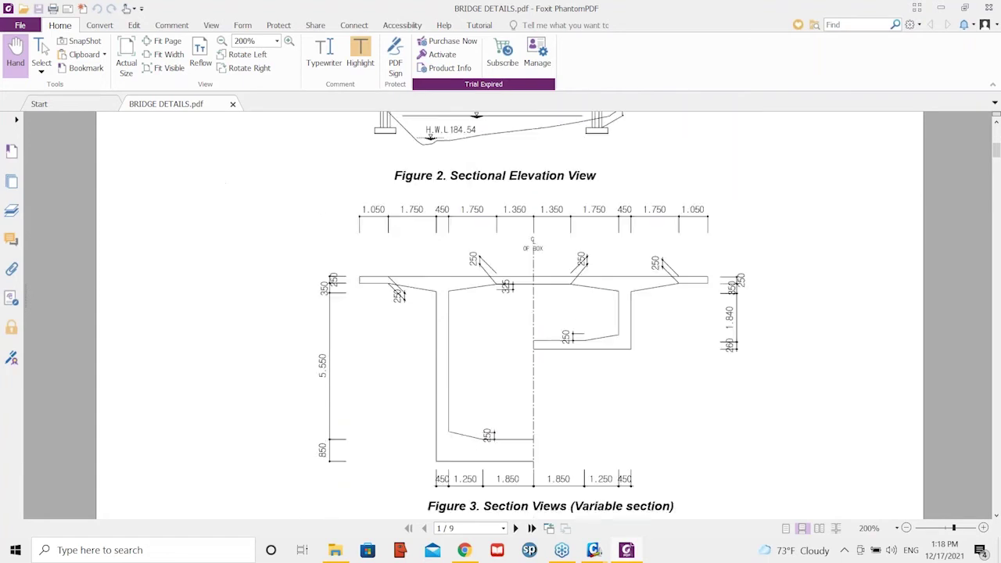
{"action": "scroll", "coordinate": [530, 238], "scroll_direction": "down", "scroll_amount": 8}
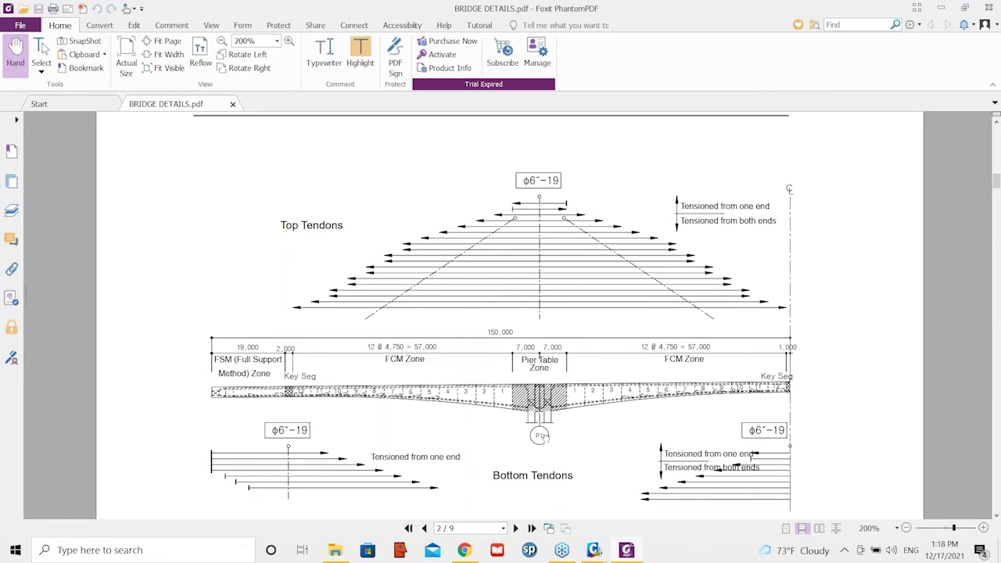
Examine the pier table zone at P1 and the adjoining FCM zone segments and tendons in Figure 4
{"action": "scroll", "coordinate": [543, 376], "scroll_direction": "down", "scroll_amount": 1}
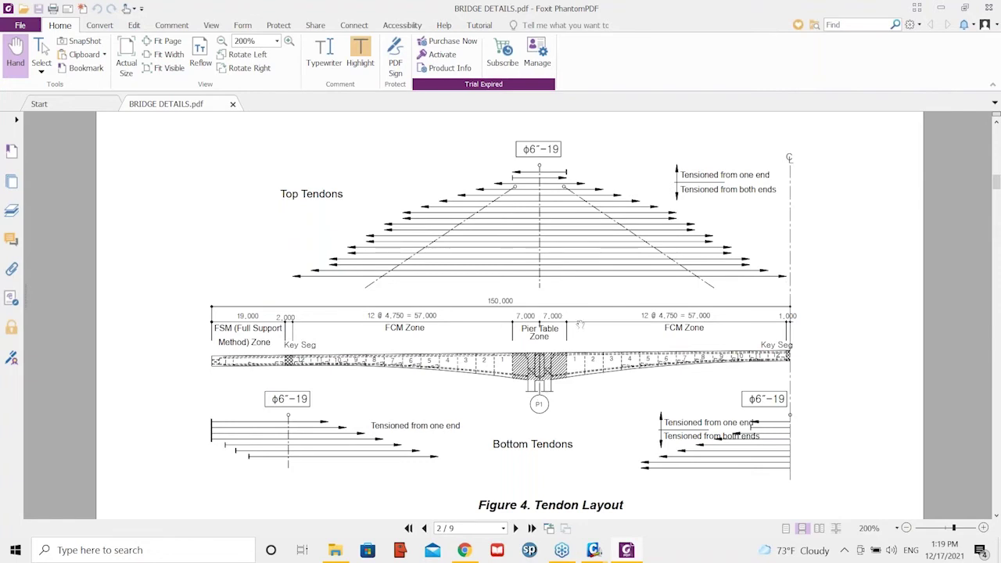
{"action": "scroll", "coordinate": [563, 336], "scroll_direction": "down", "scroll_amount": 1}
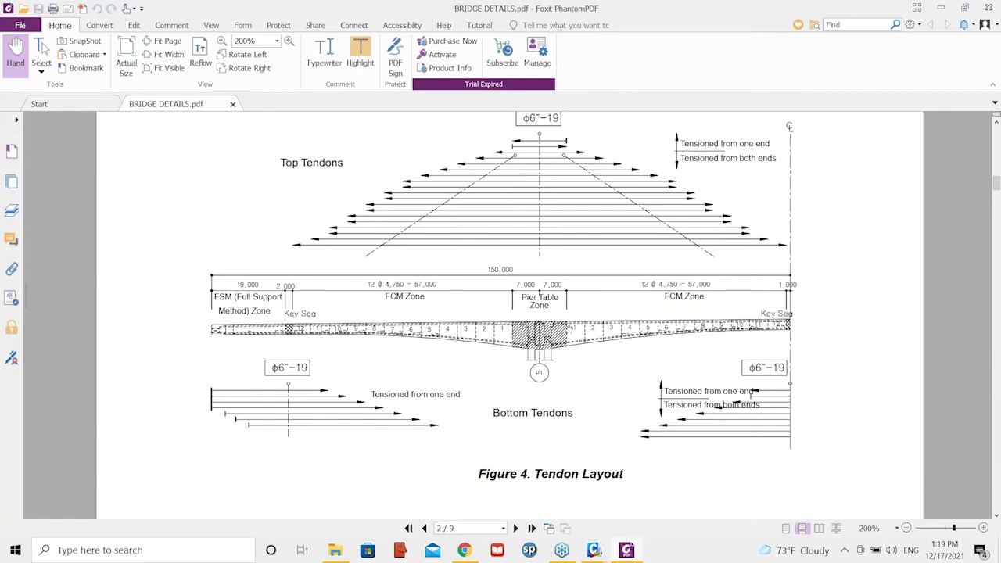
{"action": "scroll", "coordinate": [562, 208], "scroll_direction": "up", "scroll_amount": 2}
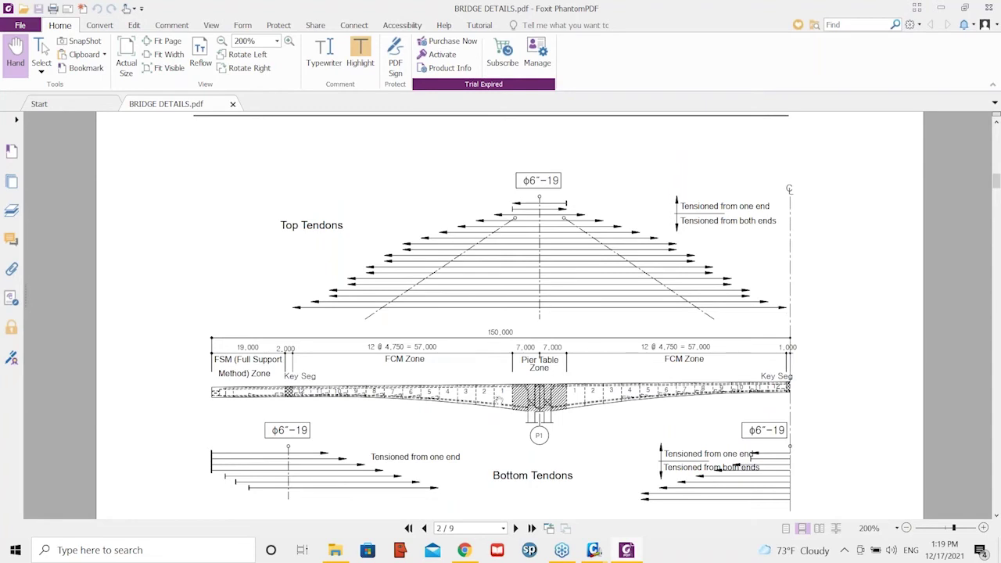
{"action": "scroll", "coordinate": [553, 281], "scroll_direction": "down", "scroll_amount": 1}
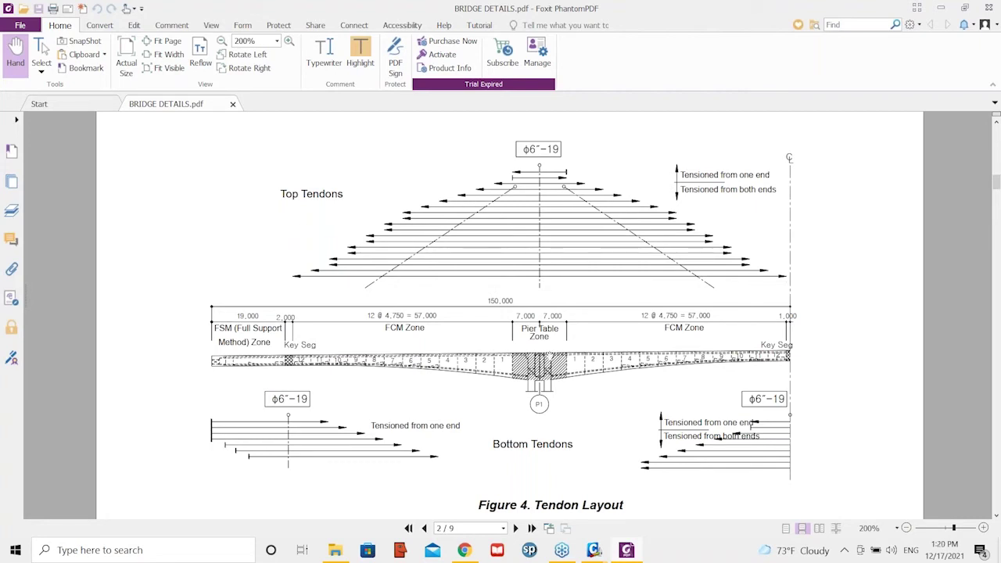
Look through the document to the construction segment layout in Figure 10 and the tendon placement in Figures 16 and 17
{"action": "scroll", "coordinate": [558, 276], "scroll_direction": "down", "scroll_amount": 3}
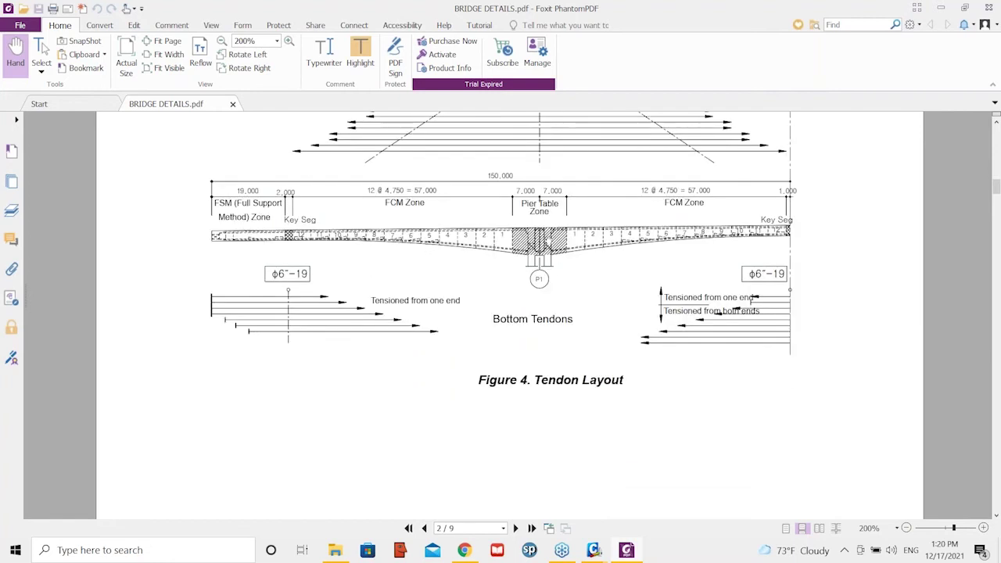
{"action": "scroll", "coordinate": [539, 235], "scroll_direction": "down", "scroll_amount": 20}
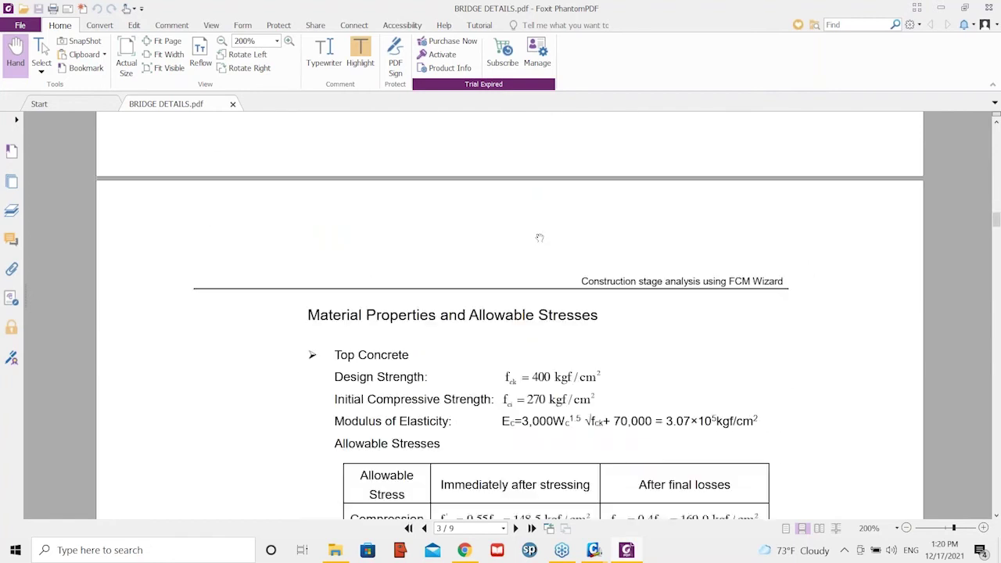
{"action": "scroll", "coordinate": [539, 238], "scroll_direction": "down", "scroll_amount": 20}
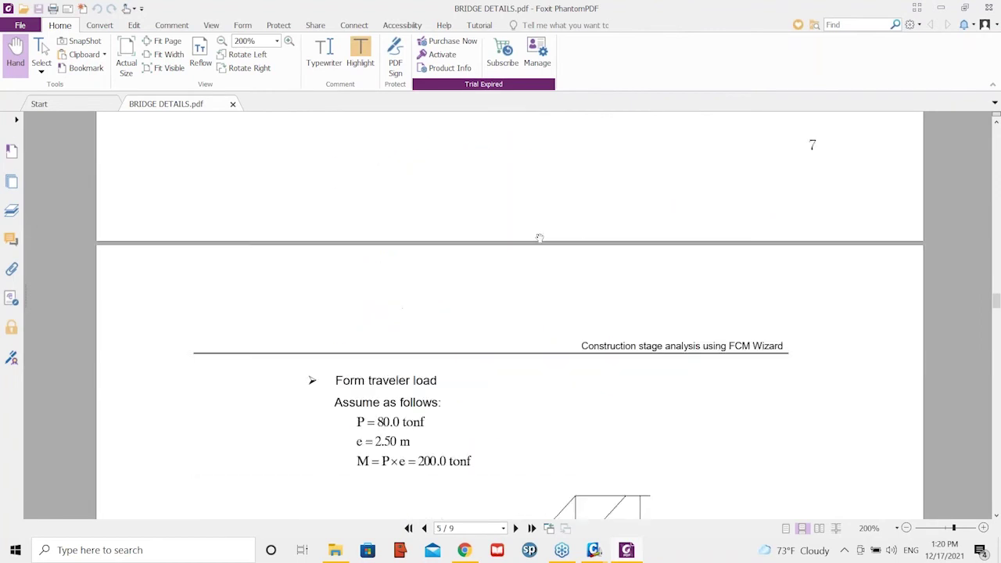
{"action": "scroll", "coordinate": [539, 238], "scroll_direction": "down", "scroll_amount": 20}
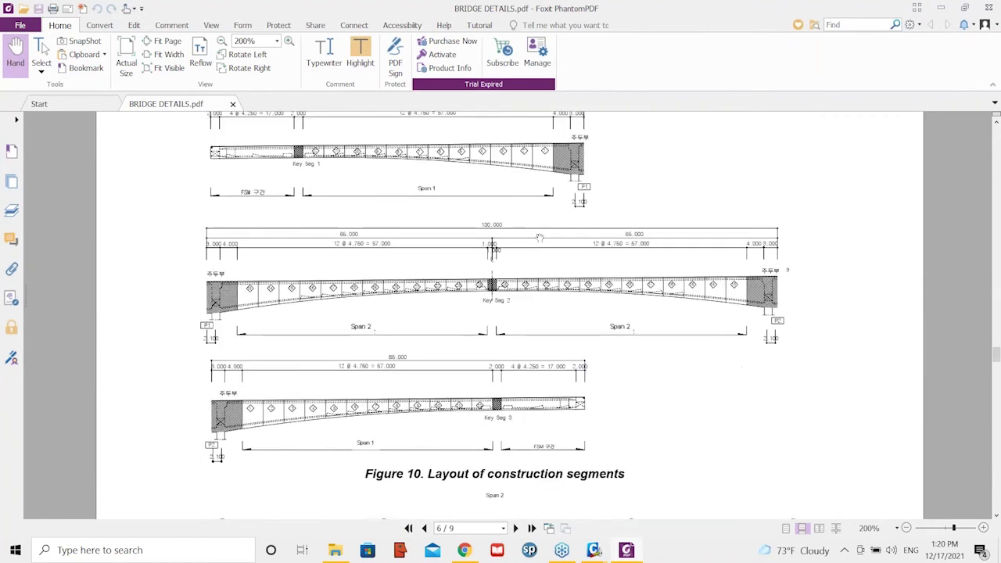
{"action": "scroll", "coordinate": [538, 237], "scroll_direction": "down", "scroll_amount": 15}
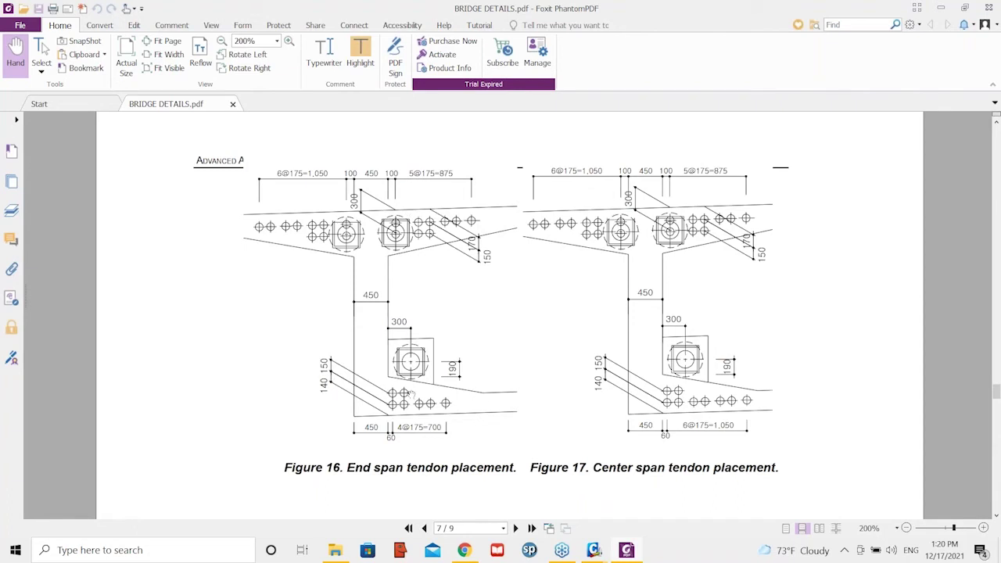
Return to Figure 4 on page 2 and examine the FSM zone, key segment and bottom tendons
{"action": "scroll", "coordinate": [465, 372], "scroll_direction": "up", "scroll_amount": 15}
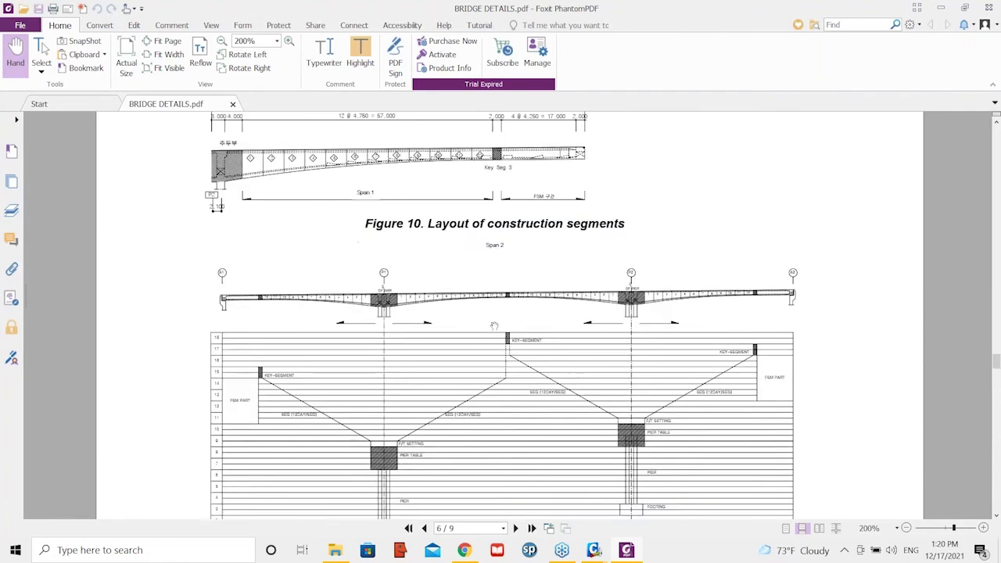
{"action": "scroll", "coordinate": [493, 318], "scroll_direction": "up", "scroll_amount": 15}
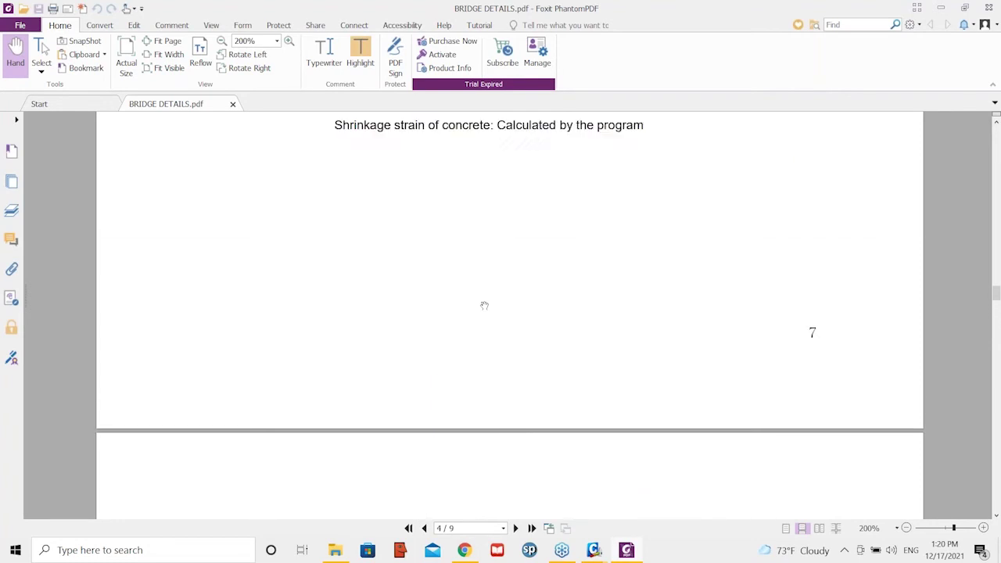
{"action": "scroll", "coordinate": [484, 304], "scroll_direction": "up", "scroll_amount": 15}
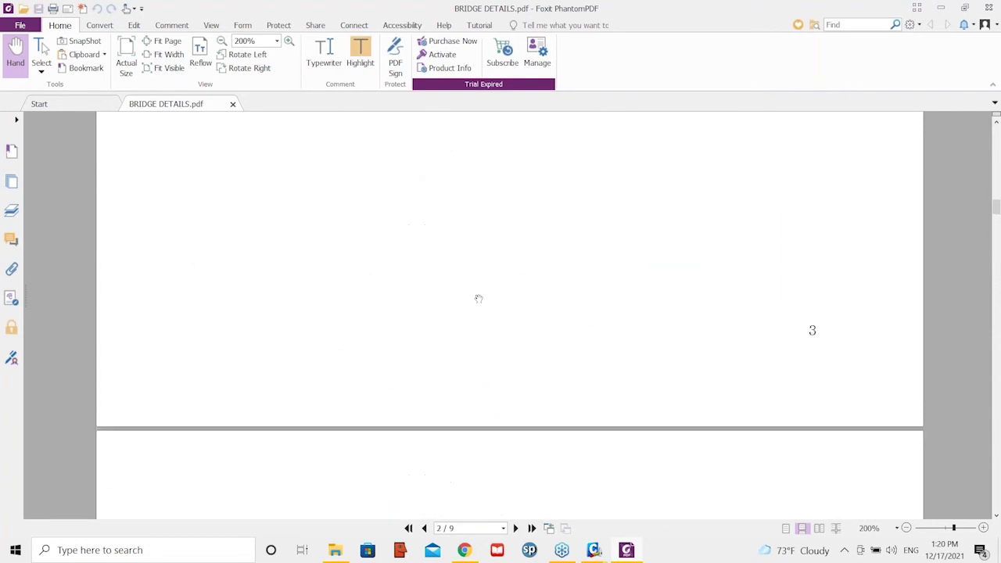
{"action": "scroll", "coordinate": [501, 312], "scroll_direction": "down", "scroll_amount": 1}
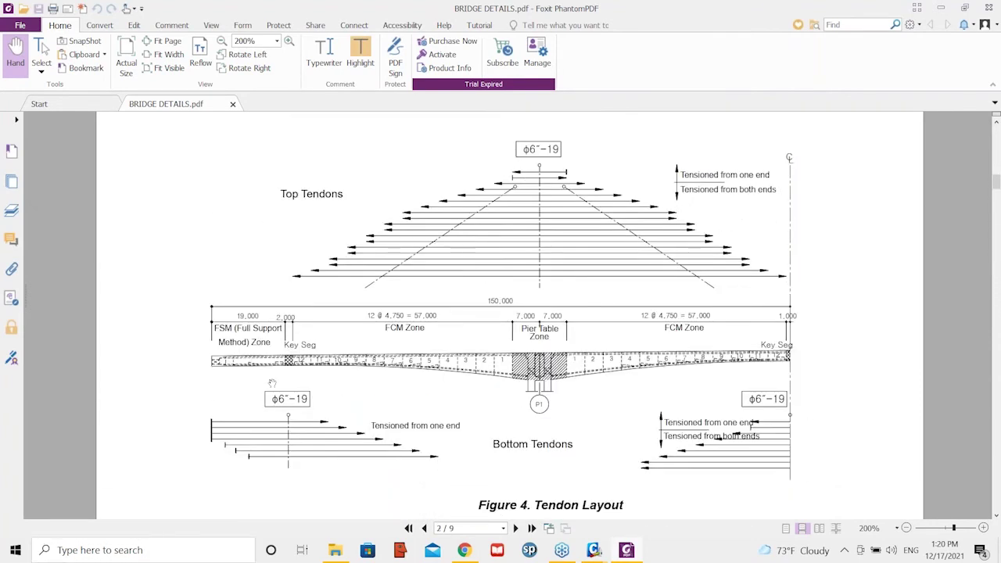
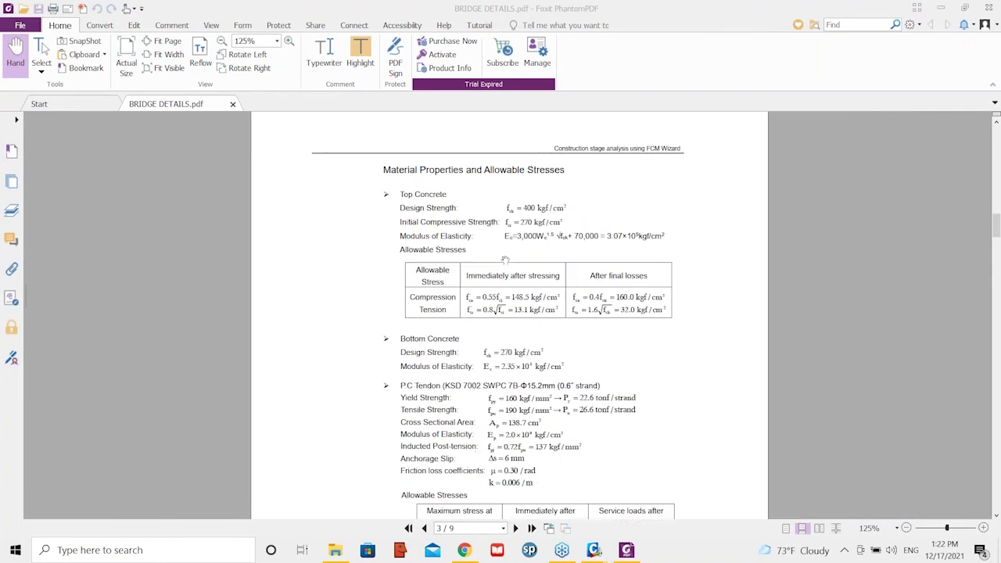
Review the concrete and P.C. tendon material properties and allowable stresses, and the form traveler load in Figure 5
{"action": "scroll", "coordinate": [540, 285], "scroll_direction": "up", "scroll_amount": 1}
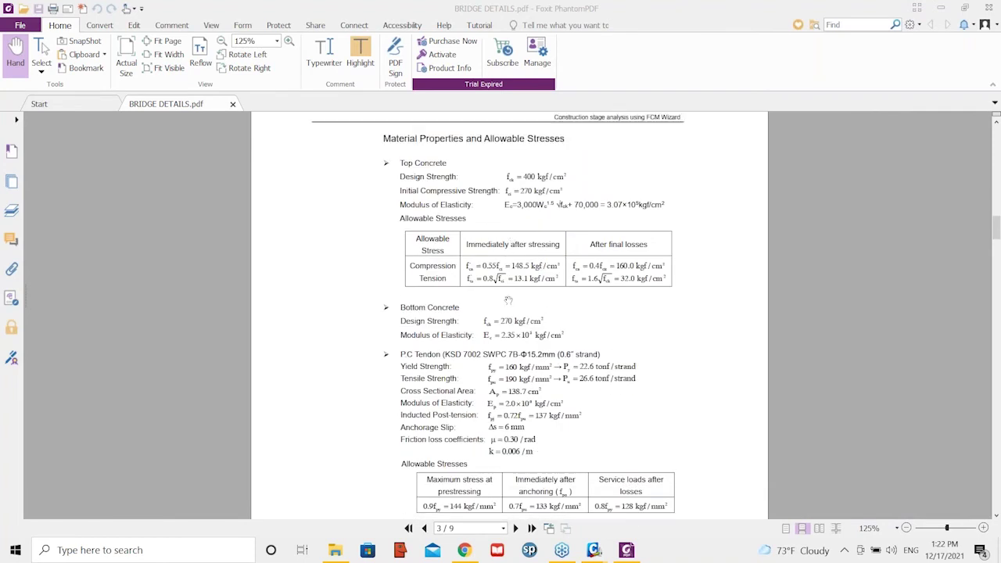
{"action": "scroll", "coordinate": [500, 261], "scroll_direction": "down", "scroll_amount": 2}
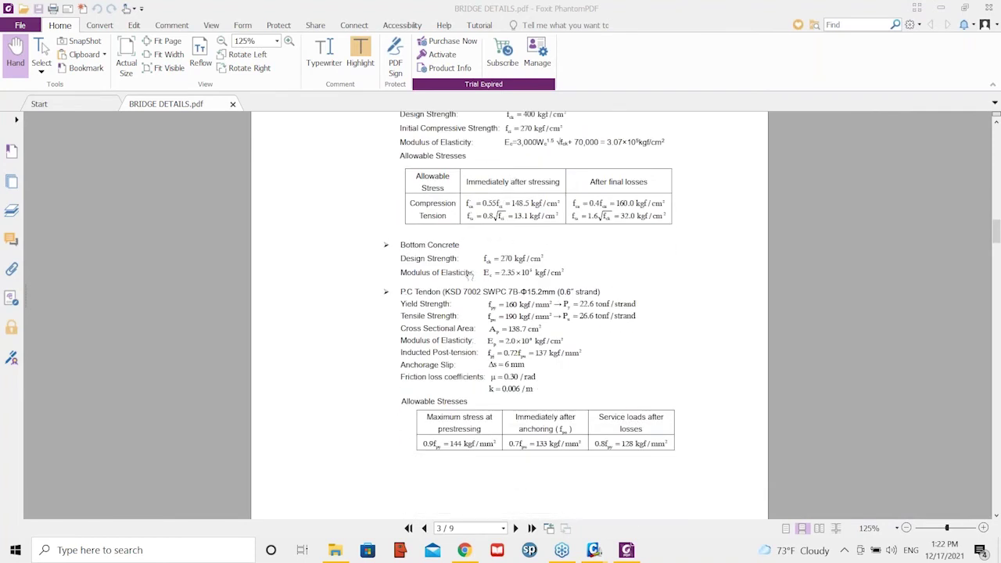
{"action": "scroll", "coordinate": [517, 344], "scroll_direction": "down", "scroll_amount": 20}
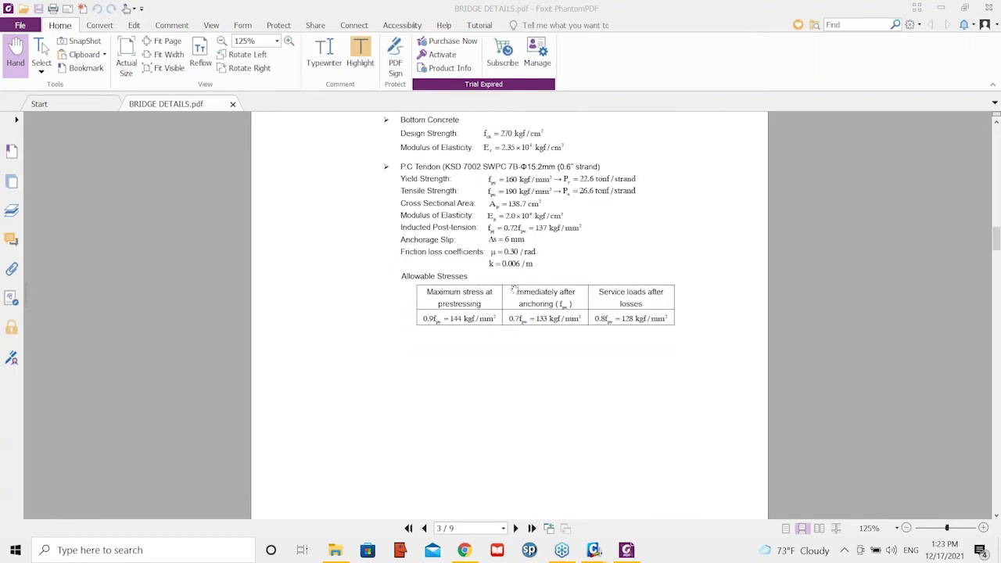
{"action": "scroll", "coordinate": [515, 289], "scroll_direction": "down", "scroll_amount": 20}
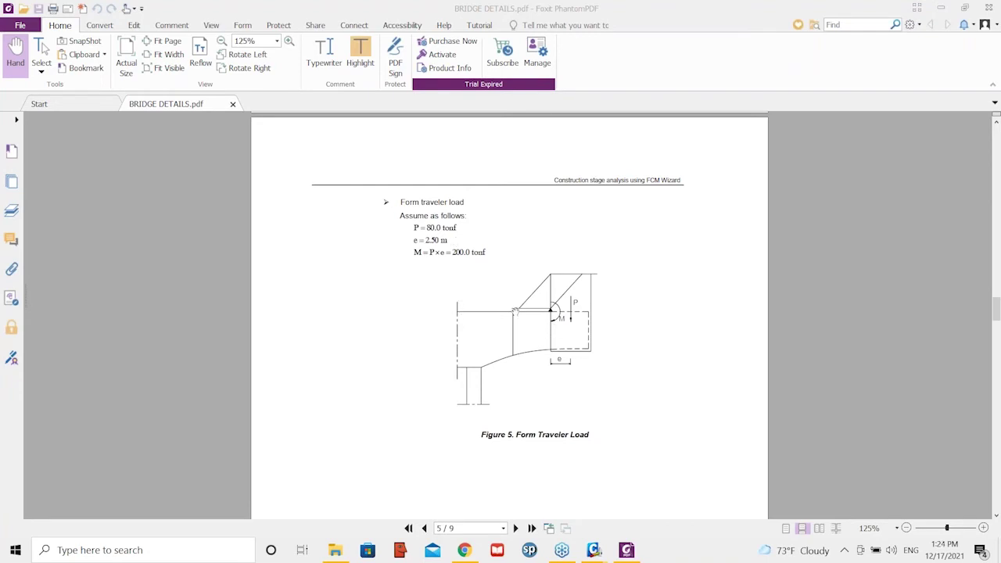
Go back to the Figure 4 tendon layout and examine the segments beside the pier table zone
{"action": "scroll", "coordinate": [516, 310], "scroll_direction": "up", "scroll_amount": 10}
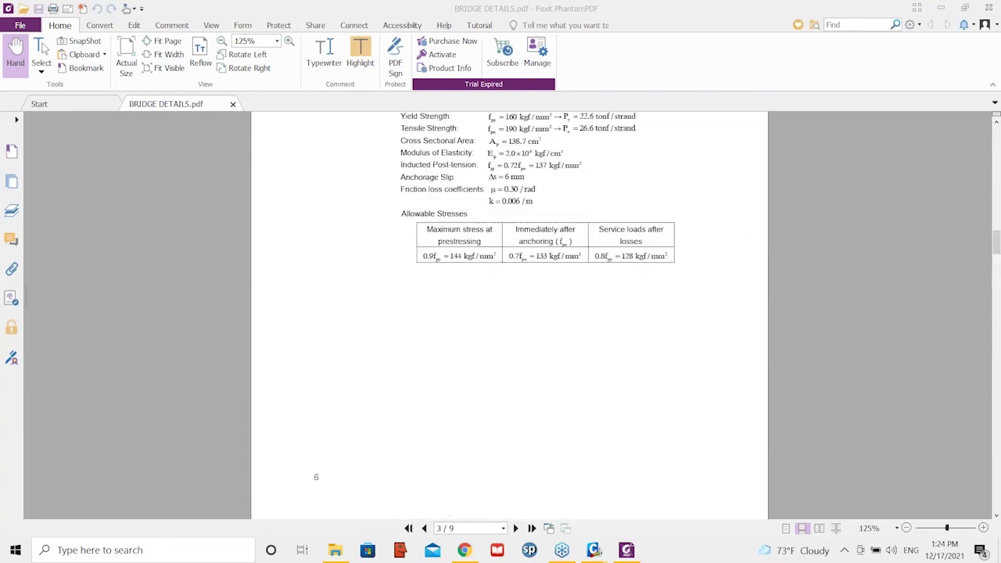
{"action": "scroll", "coordinate": [516, 329], "scroll_direction": "up", "scroll_amount": 10}
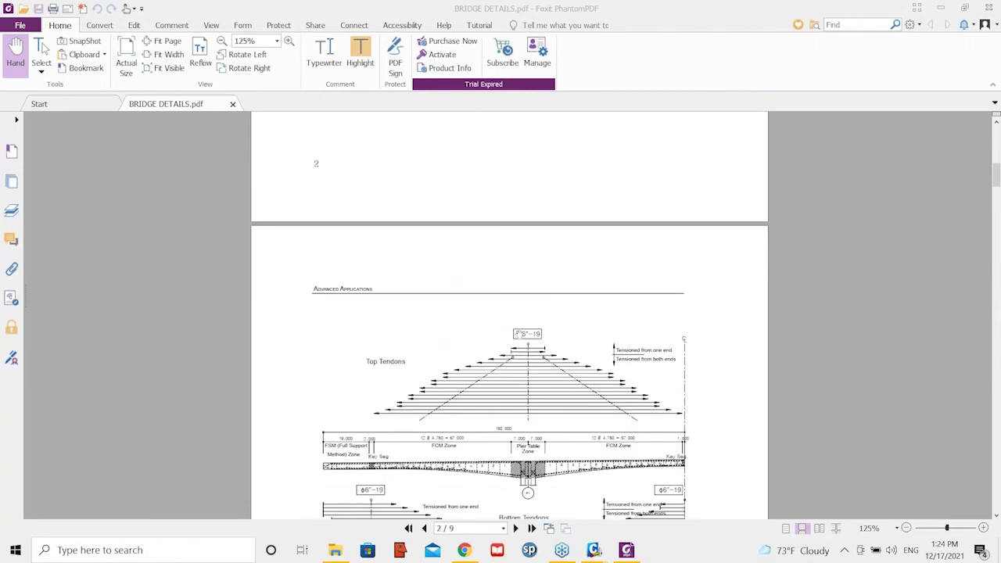
{"action": "scroll", "coordinate": [518, 318], "scroll_direction": "up", "scroll_amount": 8}
{"action": "scroll", "coordinate": [518, 317], "scroll_direction": "down", "scroll_amount": 10}
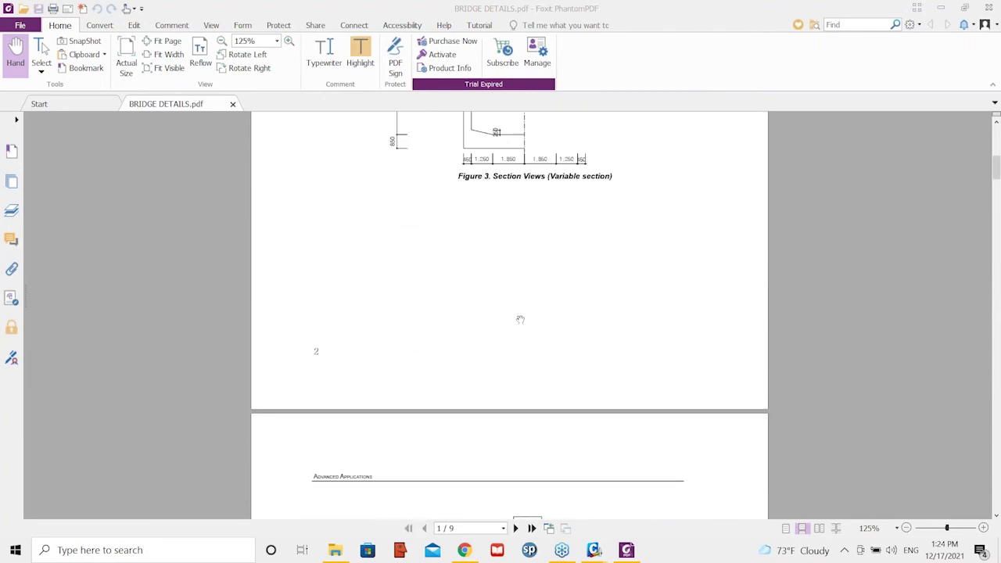
{"action": "scroll", "coordinate": [580, 298], "scroll_direction": "up", "scroll_amount": 2, "text": "ctrl"}
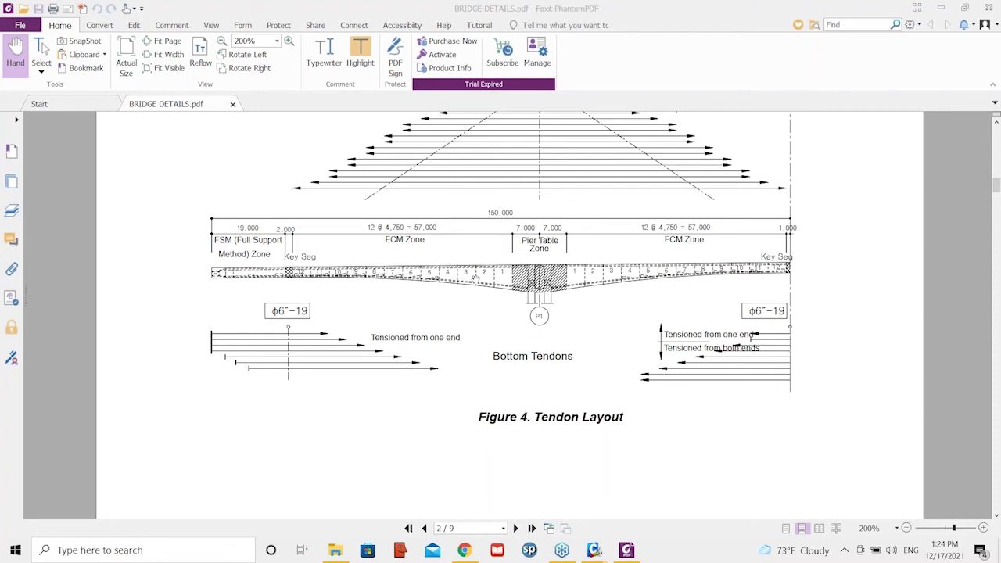
{"action": "scroll", "coordinate": [518, 251], "scroll_direction": "down", "scroll_amount": 1, "text": "ctrl"}
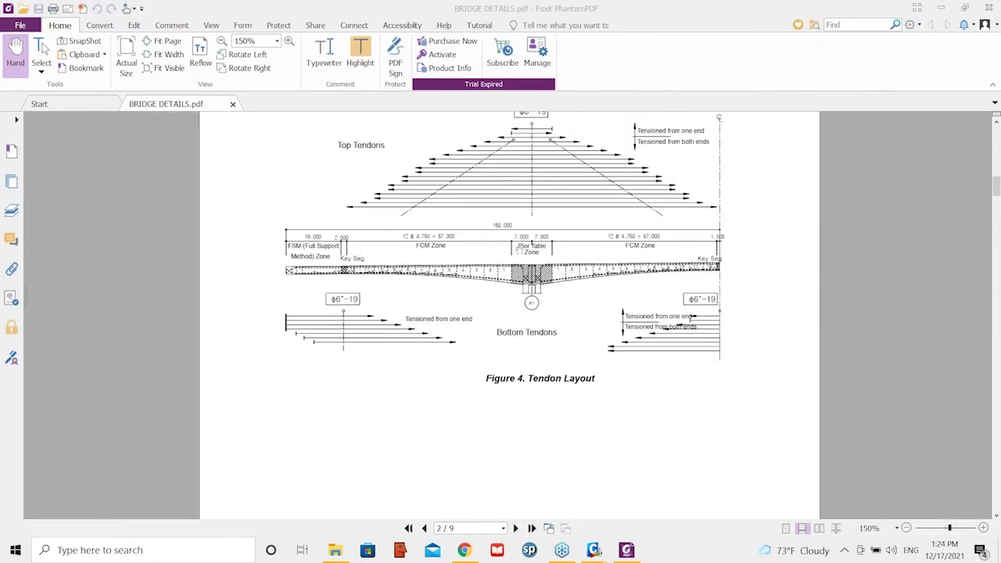
Look through the document to the construction segment layout in Figure 10 and the assumed construction schedule in Figure 11
{"action": "scroll", "coordinate": [519, 251], "scroll_direction": "down", "scroll_amount": 10}
{"action": "scroll", "coordinate": [519, 250], "scroll_direction": "down", "scroll_amount": 20}
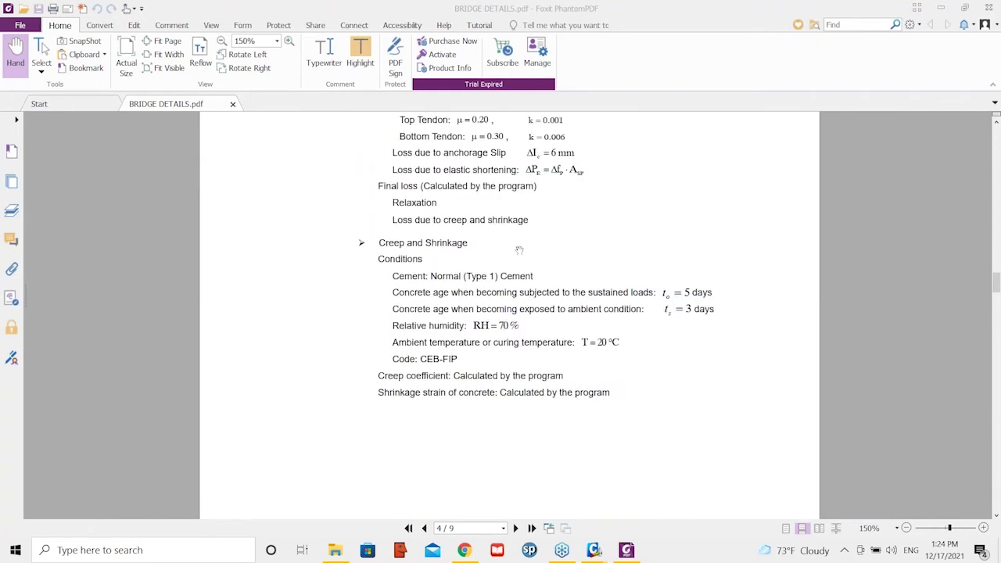
{"action": "scroll", "coordinate": [519, 250], "scroll_direction": "down", "scroll_amount": 10}
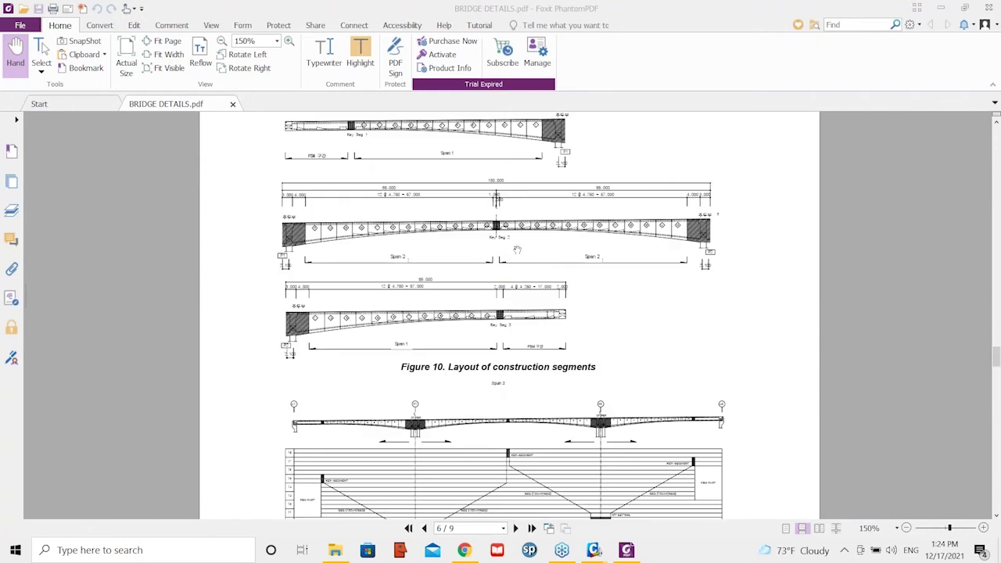
{"action": "scroll", "coordinate": [516, 250], "scroll_direction": "down", "scroll_amount": 2}
{"action": "scroll", "coordinate": [512, 266], "scroll_direction": "up", "scroll_amount": 2}
{"action": "scroll", "coordinate": [502, 288], "scroll_direction": "up", "scroll_amount": 2}
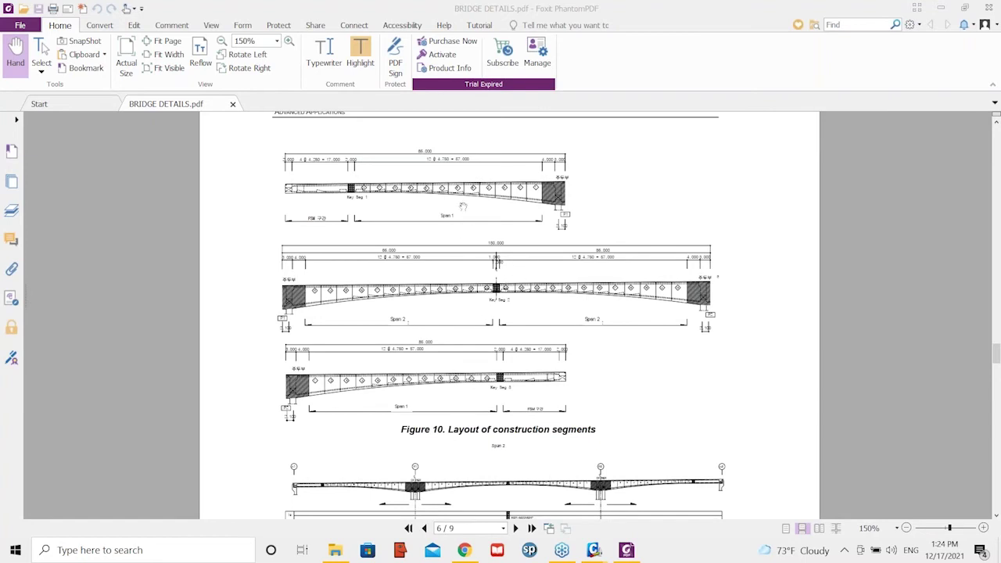
{"action": "scroll", "coordinate": [517, 322], "scroll_direction": "down", "scroll_amount": 6}
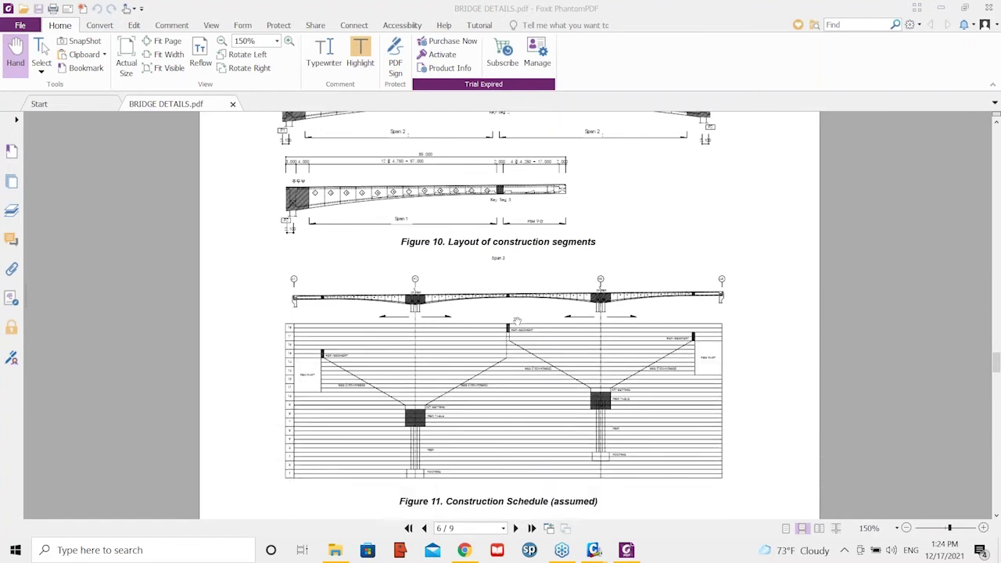
Examine the construction sequence in Figure 23 on page 8, including a close-up of the Stage 14 FSM zone and key segment
{"action": "scroll", "coordinate": [517, 321], "scroll_direction": "down", "scroll_amount": 20}
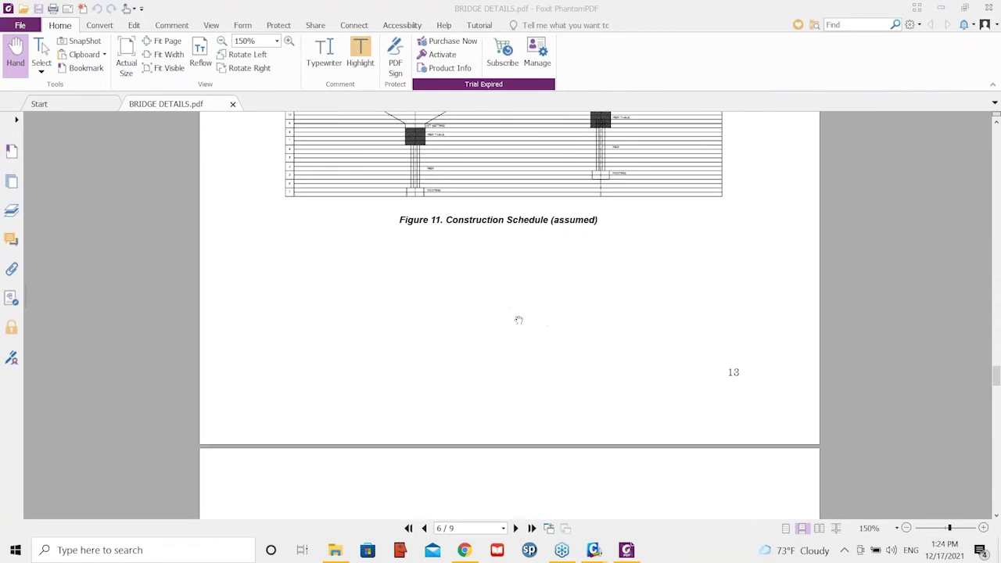
{"action": "scroll", "coordinate": [518, 320], "scroll_direction": "down", "scroll_amount": 15}
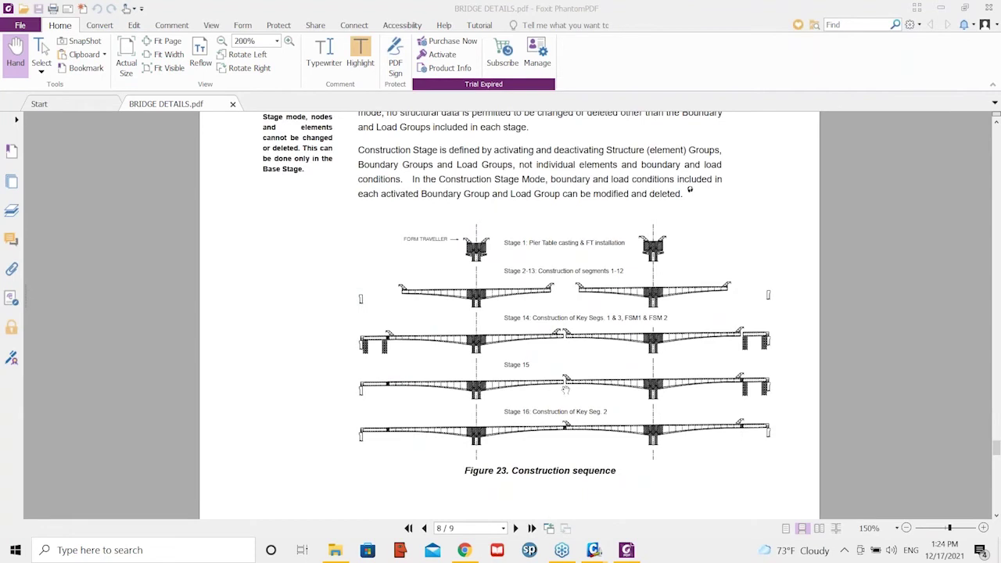
{"action": "scroll", "coordinate": [533, 334], "scroll_direction": "up", "scroll_amount": 1, "text": "ctrl"}
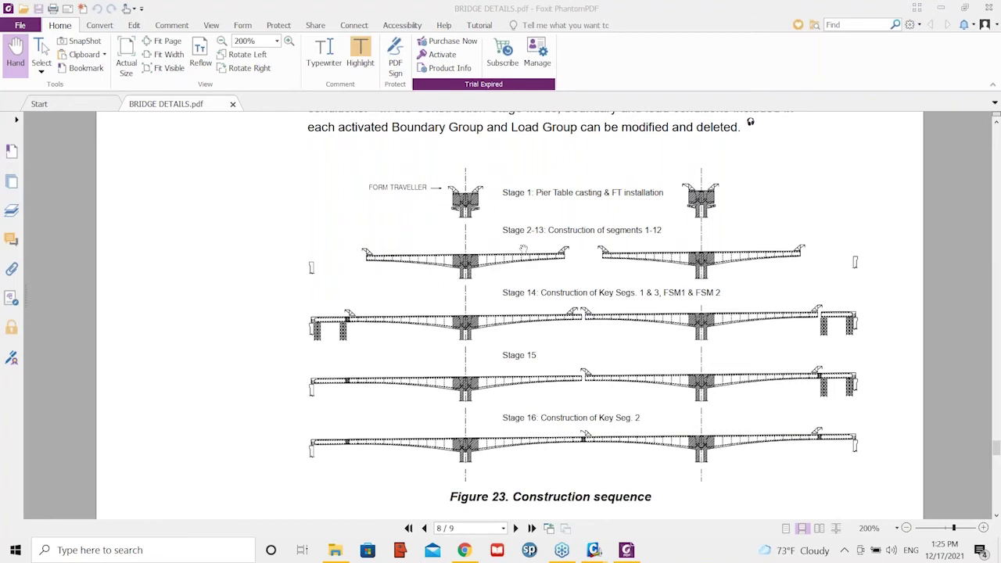
{"action": "scroll", "coordinate": [516, 247], "scroll_direction": "down", "scroll_amount": 1}
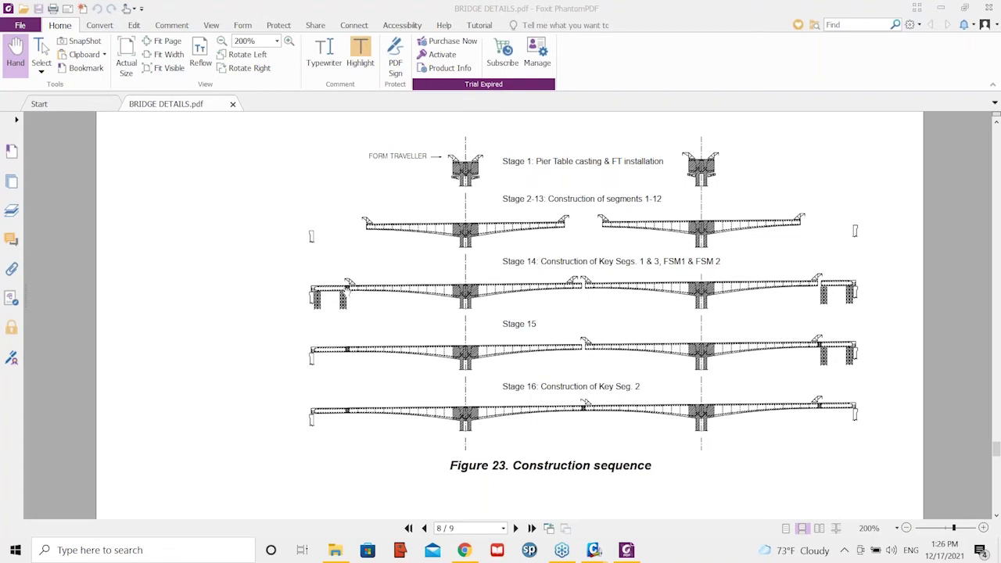
{"action": "scroll", "coordinate": [347, 288], "scroll_direction": "up", "scroll_amount": 5, "text": "ctrl"}
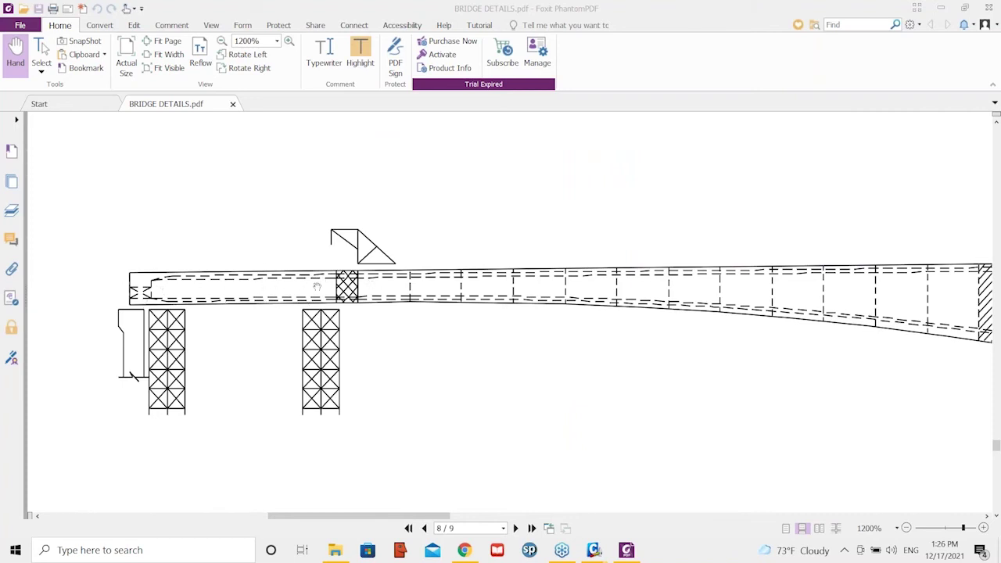
{"action": "scroll", "coordinate": [327, 288], "scroll_direction": "down", "scroll_amount": 5, "text": "ctrl"}
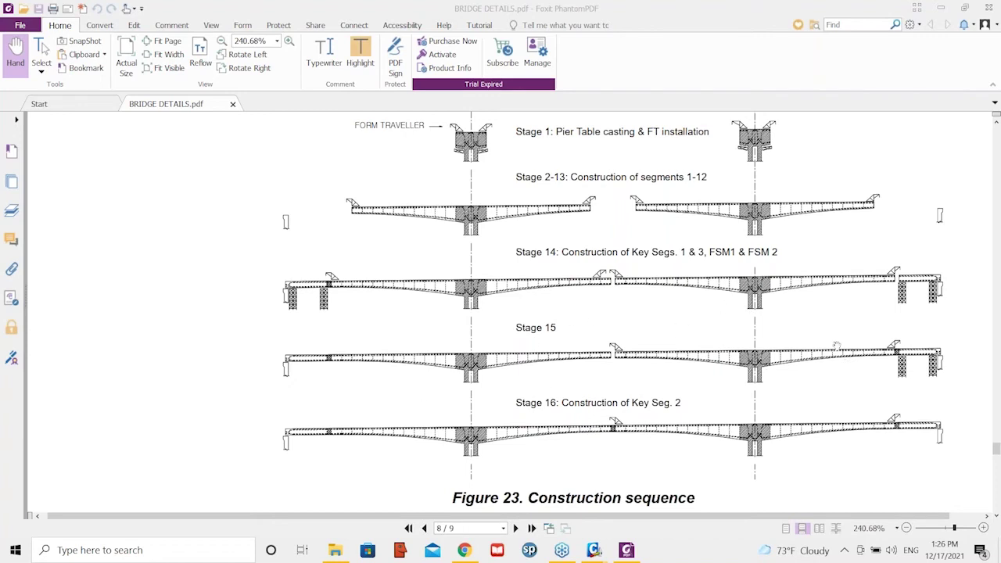
{"action": "scroll", "coordinate": [756, 313], "scroll_direction": "down", "scroll_amount": 1}
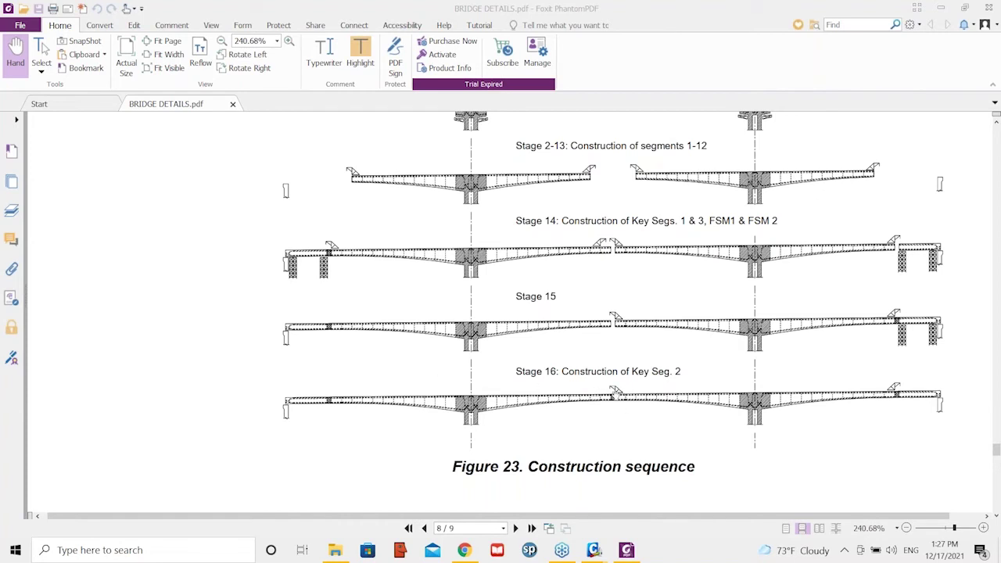
{"action": "scroll", "coordinate": [494, 299], "scroll_direction": "down", "scroll_amount": 1, "text": "ctrl"}
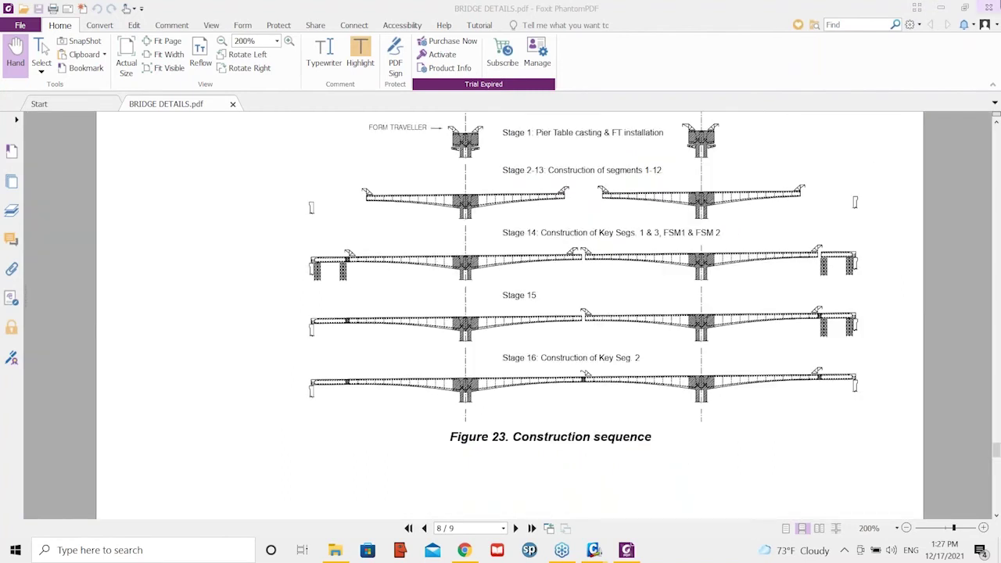
Switch to MIDAS Civil, set the model to the Base stage and list its structure groups alongside the widened works tree
{"action": "left_click", "coordinate": [941, 8]}
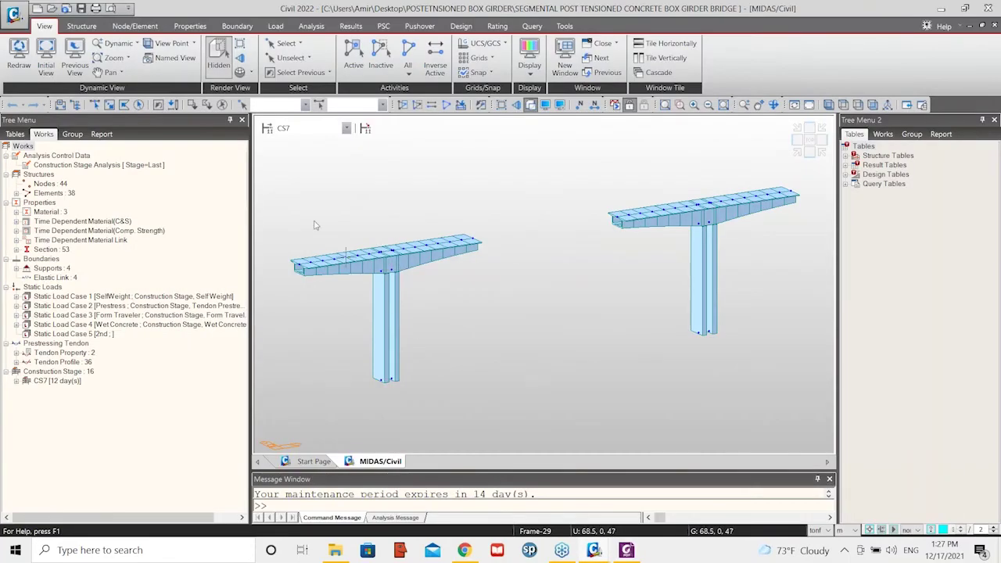
{"action": "left_click", "coordinate": [313, 129]}
{"action": "left_click", "coordinate": [306, 141]}
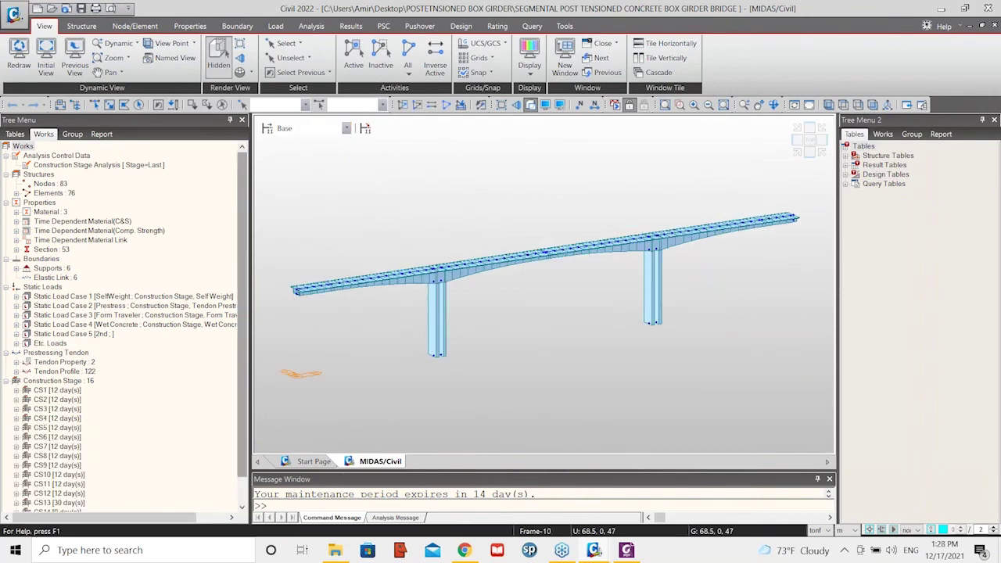
{"action": "left_click", "coordinate": [911, 135]}
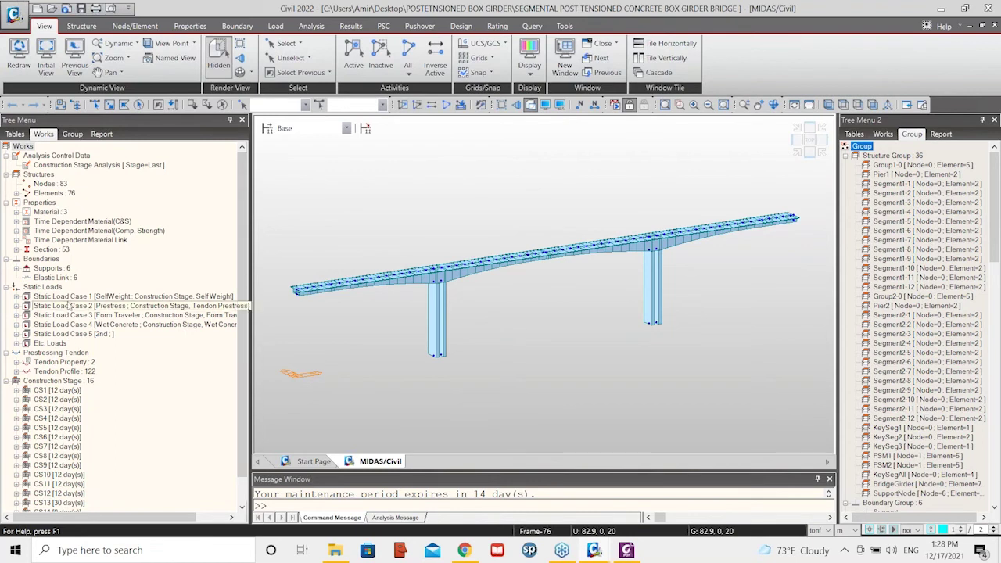
{"action": "left_click_drag", "start_coordinate": [250, 336], "coordinate": [274, 341]}
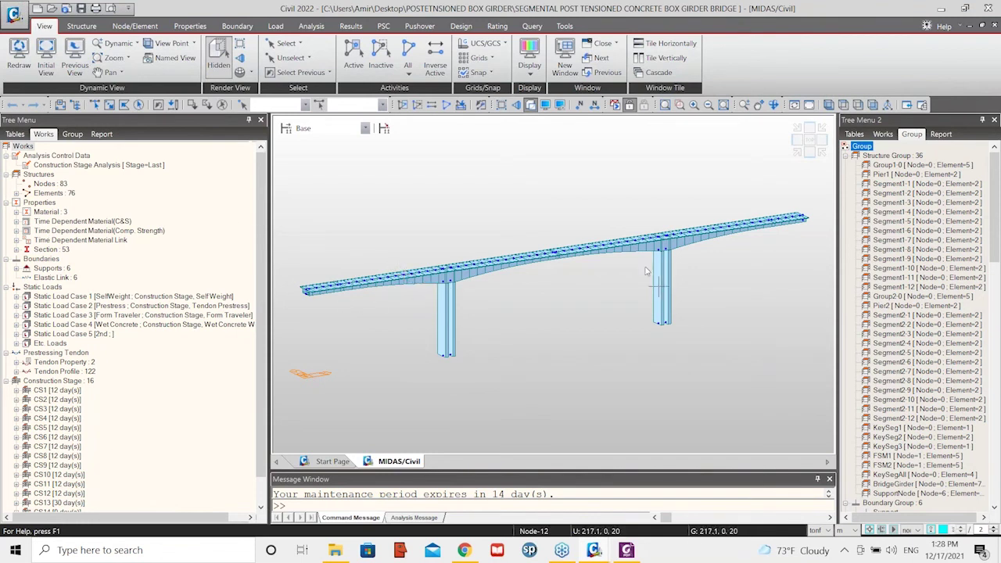
Show the bridge as a line model with elastic links displayed, and inspect the links between the pier tops and the girder
{"action": "left_click", "coordinate": [531, 106]}
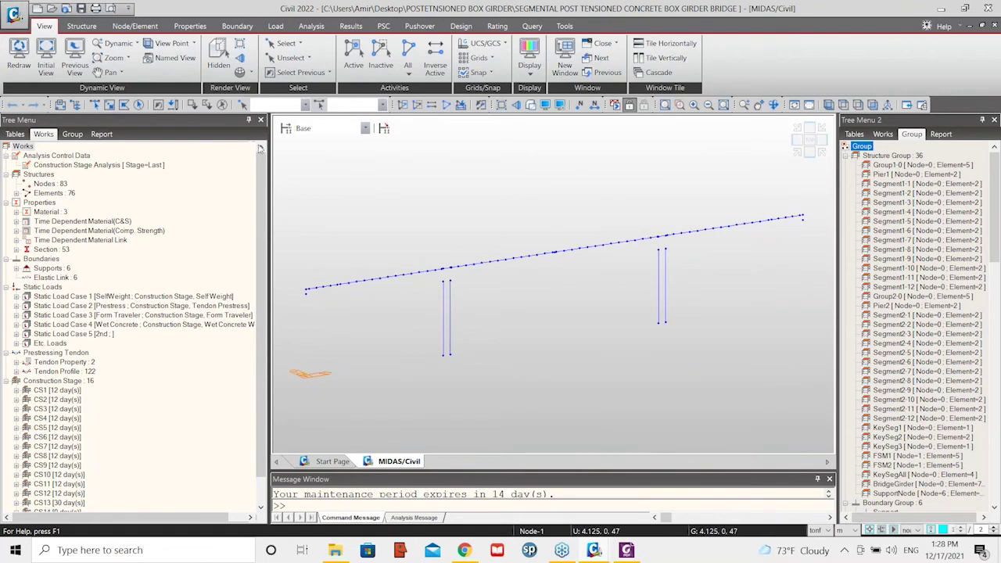
{"action": "left_click", "coordinate": [542, 109]}
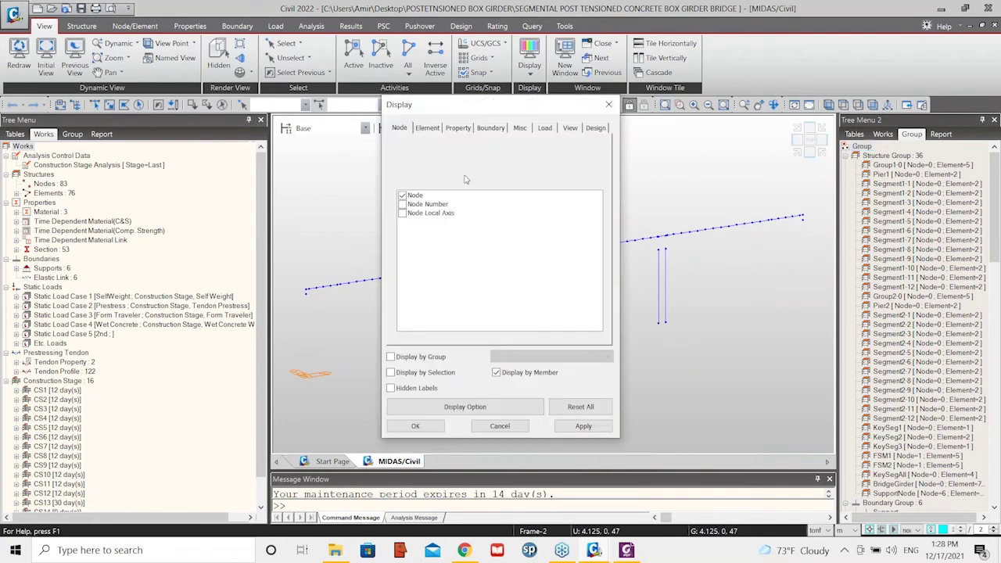
{"action": "left_click", "coordinate": [492, 128]}
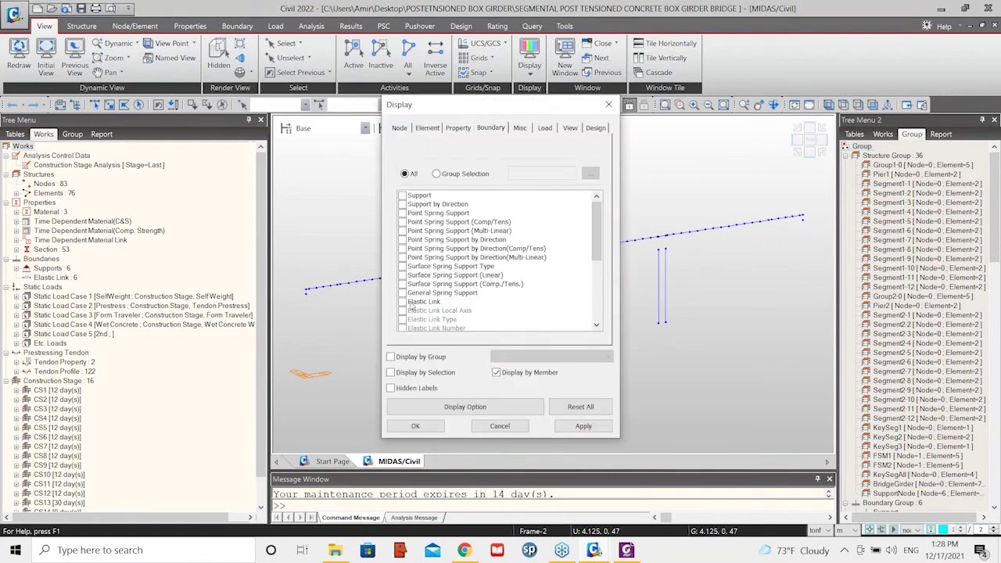
{"action": "left_click", "coordinate": [403, 302]}
{"action": "left_click", "coordinate": [415, 426]}
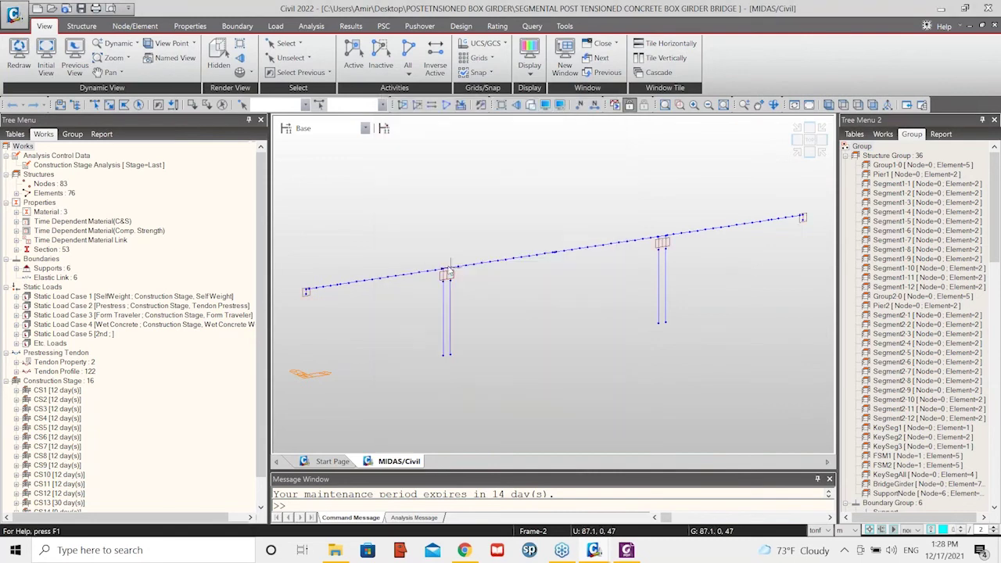
{"action": "scroll", "coordinate": [449, 270], "scroll_direction": "up", "scroll_amount": 5}
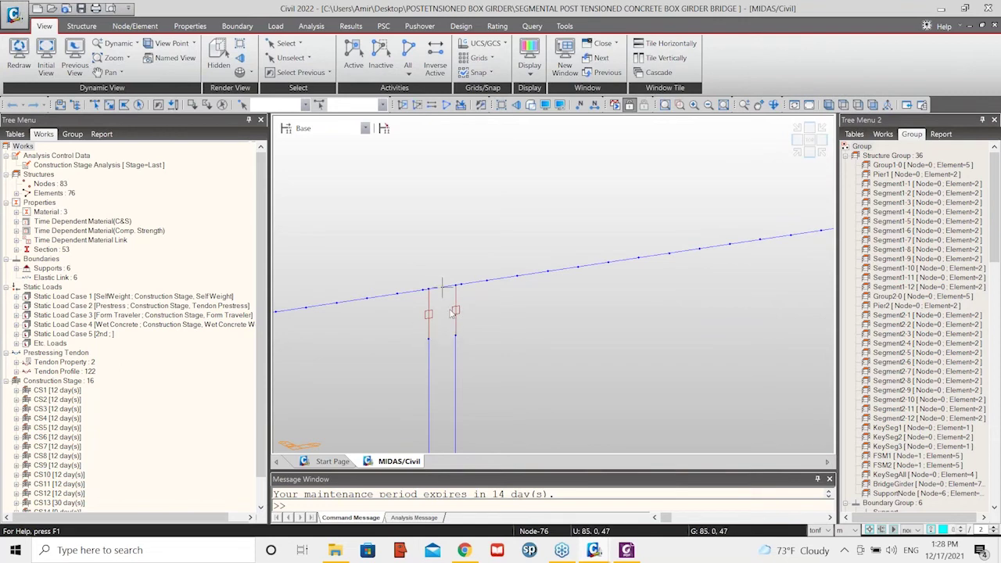
{"action": "scroll", "coordinate": [462, 280], "scroll_direction": "down", "scroll_amount": 3}
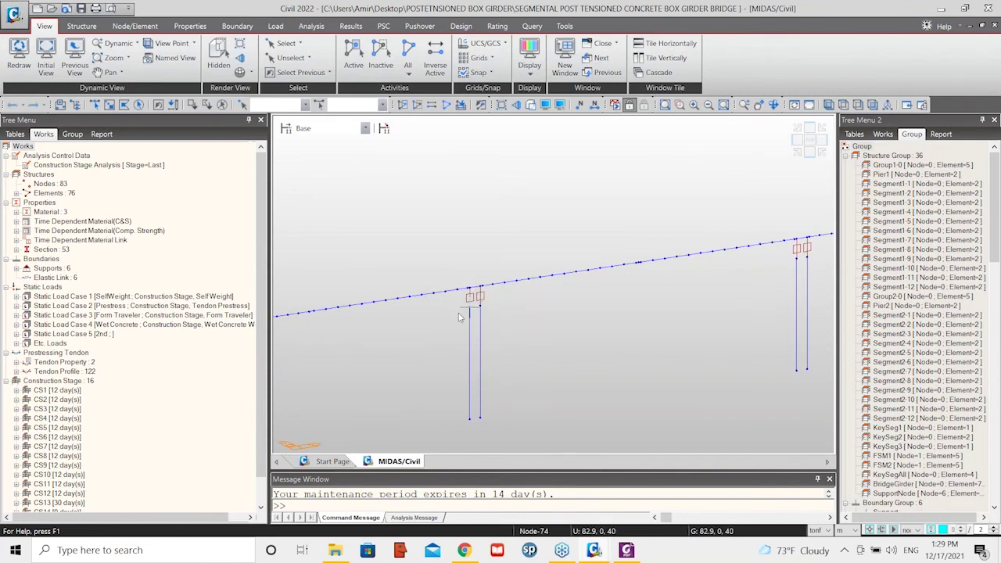
{"action": "scroll", "coordinate": [506, 294], "scroll_direction": "down", "scroll_amount": 4}
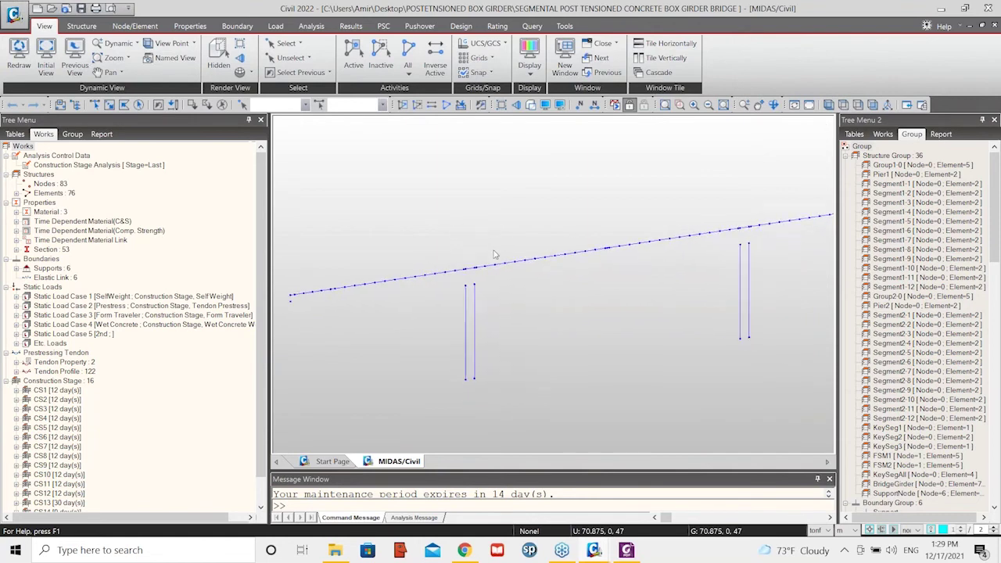
{"action": "scroll", "coordinate": [531, 231], "scroll_direction": "up", "scroll_amount": 2}
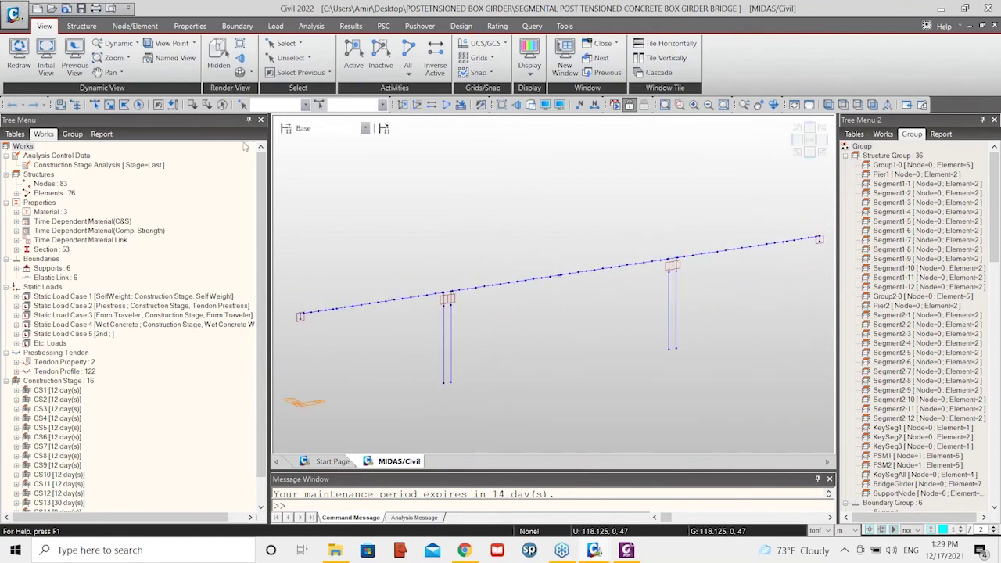
Review the model, section and tendon settings of the FCM Bridge Wizard, then close it without generating a model
{"action": "left_click", "coordinate": [75, 27]}
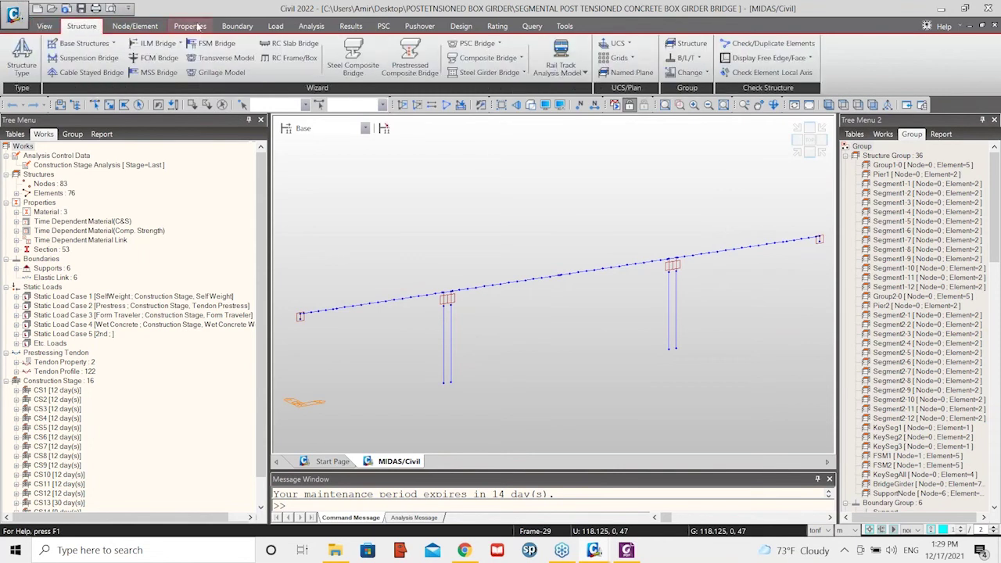
{"action": "left_click", "coordinate": [159, 58]}
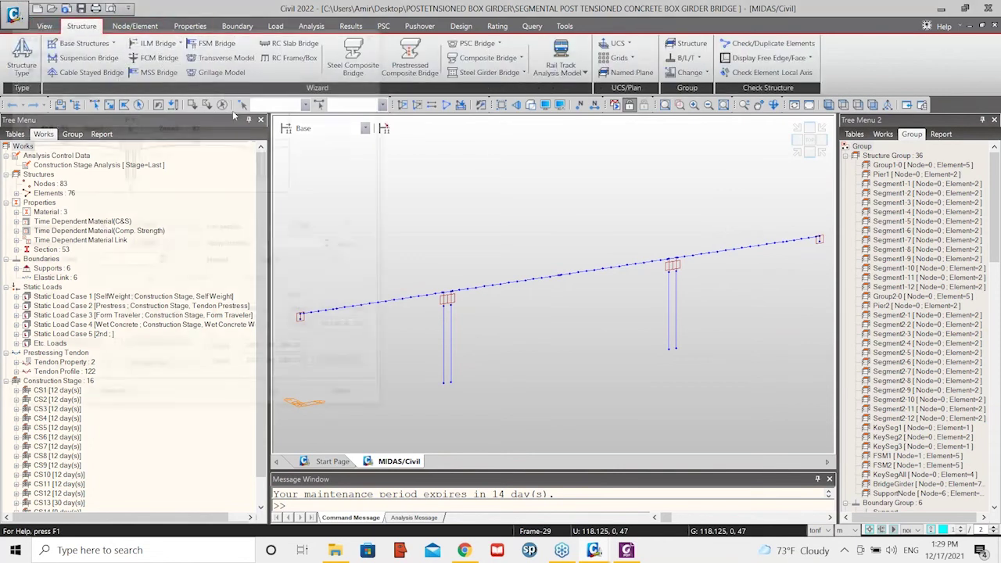
{"action": "left_click_drag", "start_coordinate": [166, 33], "coordinate": [464, 64]}
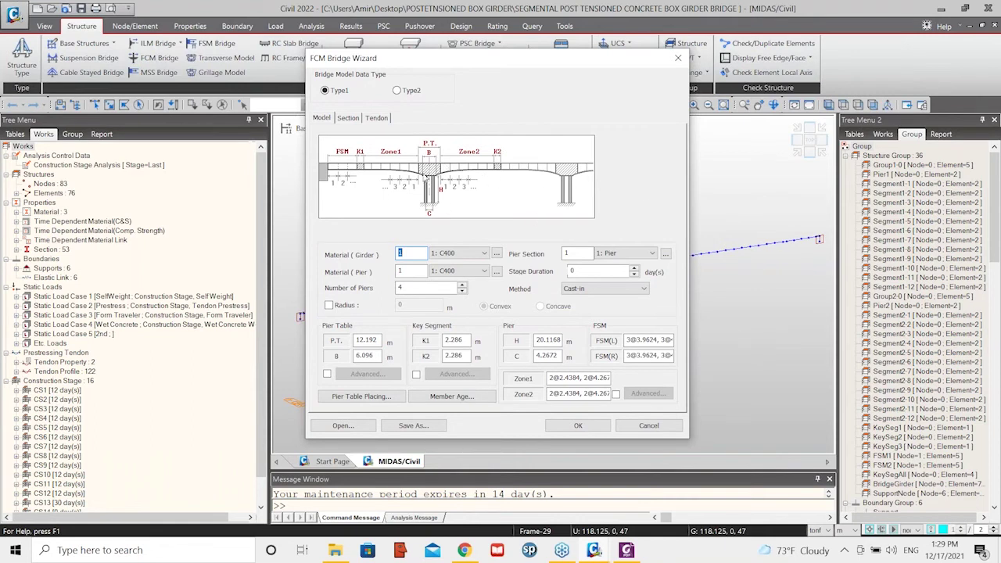
{"action": "left_click", "coordinate": [349, 122]}
{"action": "left_click", "coordinate": [377, 119]}
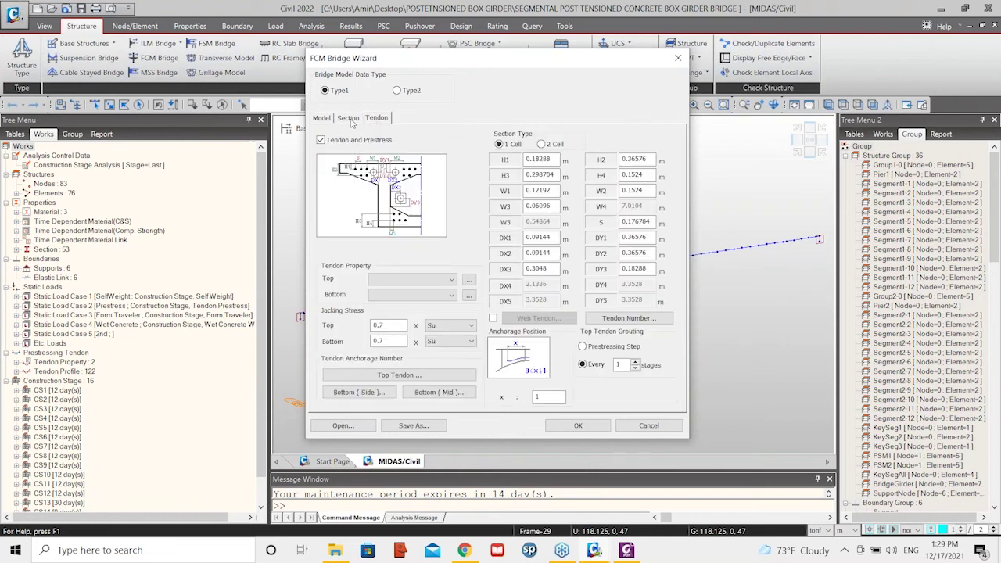
{"action": "left_click", "coordinate": [350, 119]}
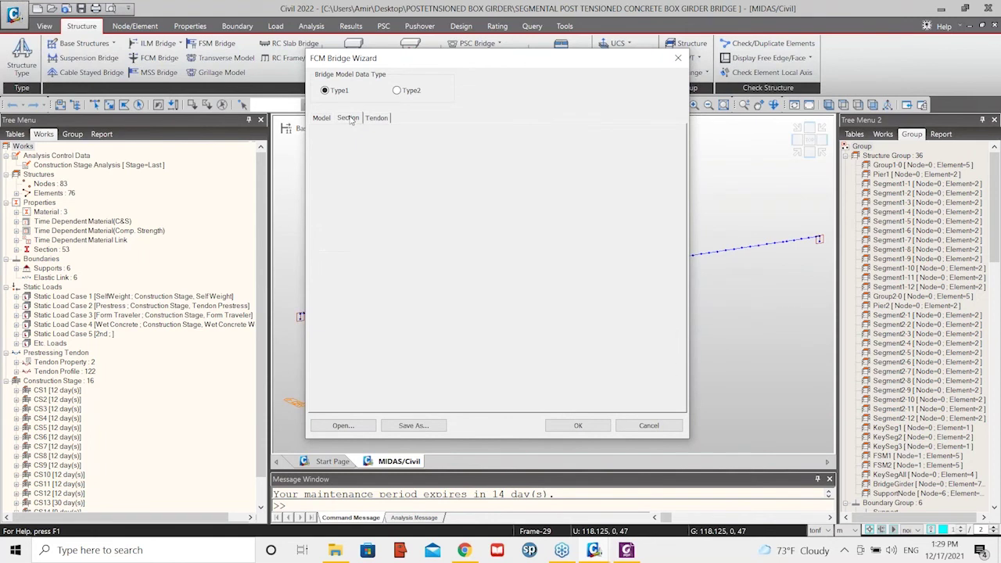
{"action": "left_click", "coordinate": [322, 119]}
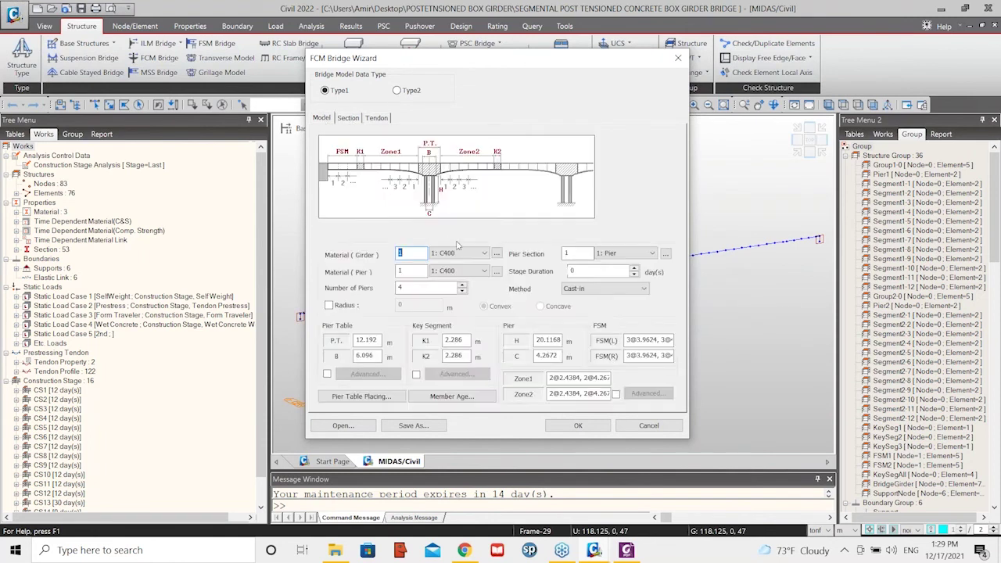
{"action": "left_click", "coordinate": [643, 425]}
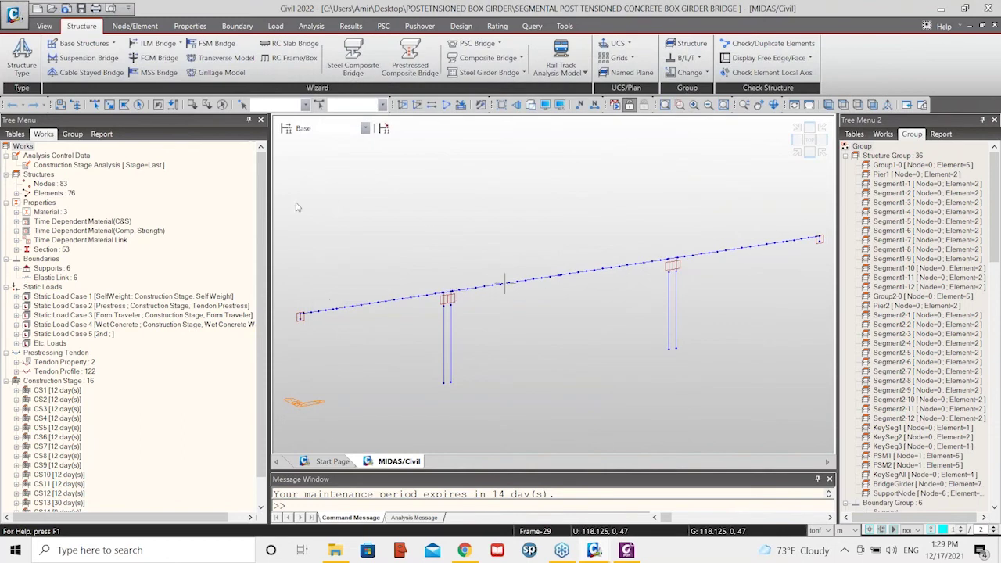
Compare the solid and line views of the bridge, and locate the C270 and C400 concretes among the defined materials
{"action": "left_click", "coordinate": [531, 104]}
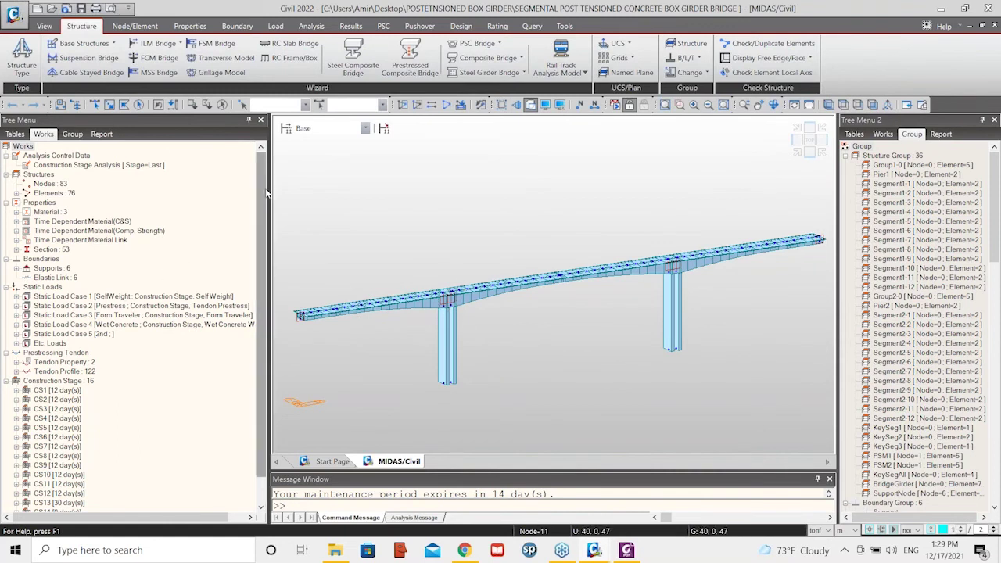
{"action": "left_click", "coordinate": [530, 104]}
{"action": "scroll", "coordinate": [67, 275], "scroll_direction": "down", "scroll_amount": 1}
{"action": "scroll", "coordinate": [67, 275], "scroll_direction": "down", "scroll_amount": 1}
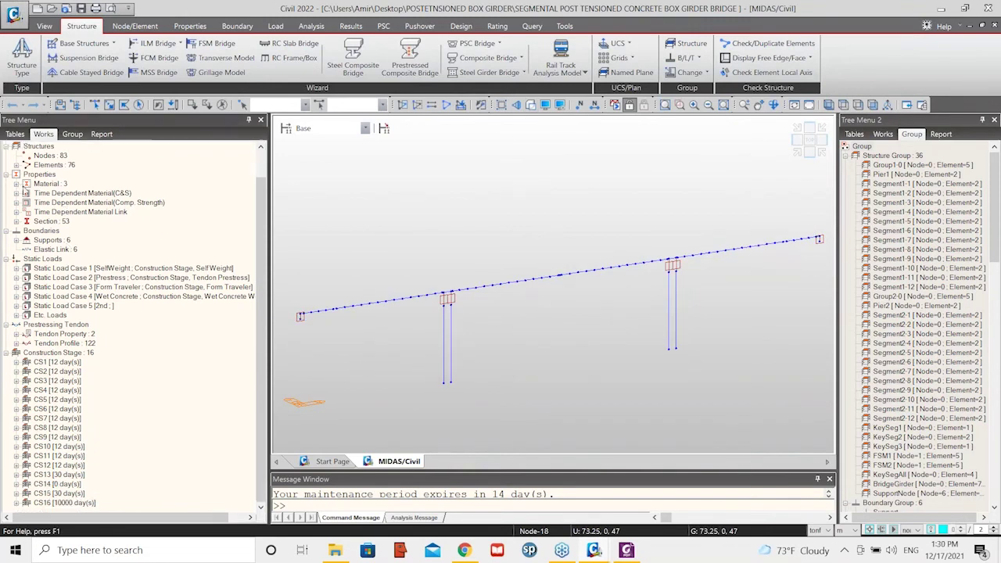
{"action": "left_click", "coordinate": [16, 183]}
{"action": "left_click", "coordinate": [56, 202]}
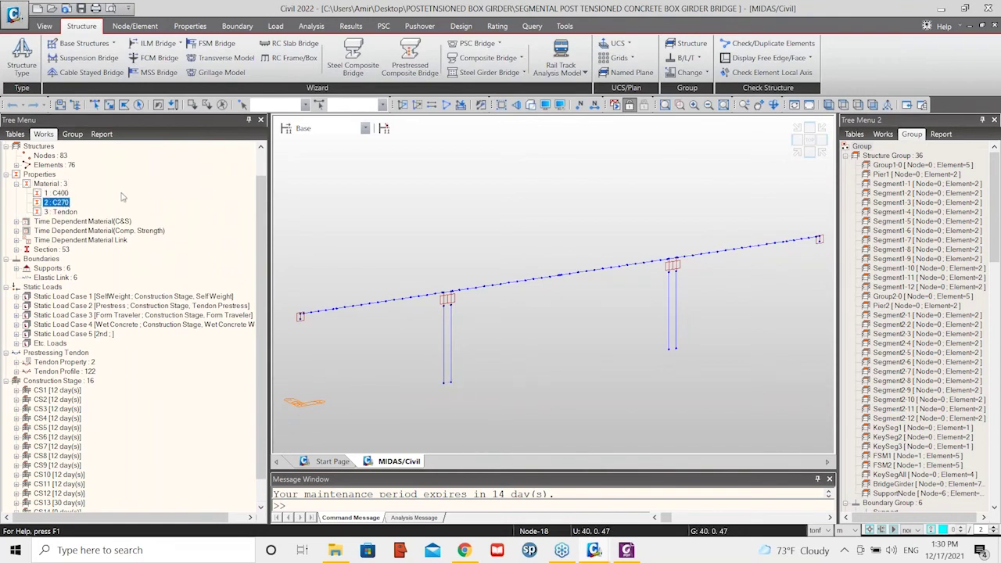
{"action": "left_click", "coordinate": [64, 194]}
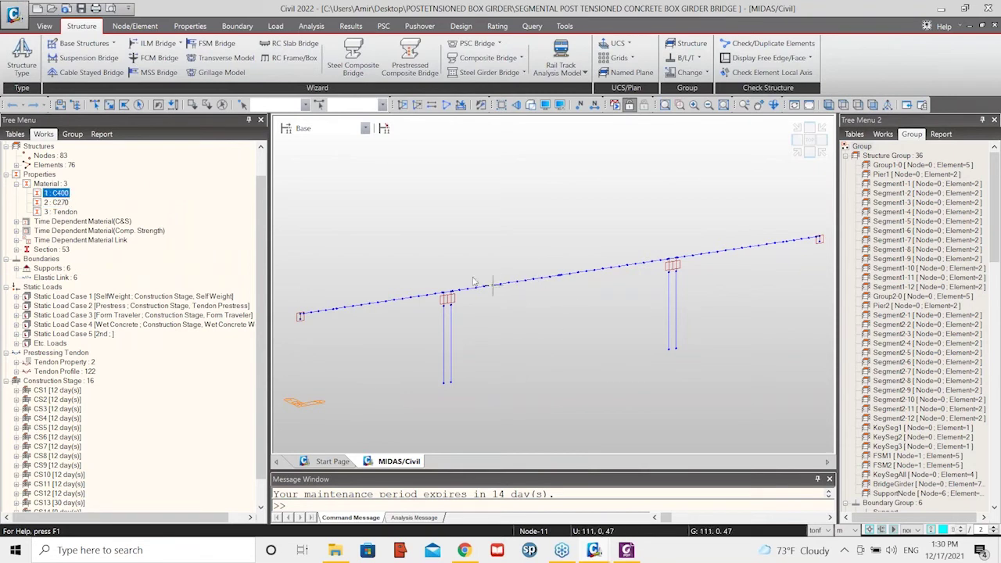
Examine the C400, C270 and Tendon entries in the list of defined materials
{"action": "left_click", "coordinate": [65, 204]}
{"action": "left_click", "coordinate": [64, 195]}
{"action": "left_click", "coordinate": [66, 206]}
{"action": "left_click", "coordinate": [64, 194]}
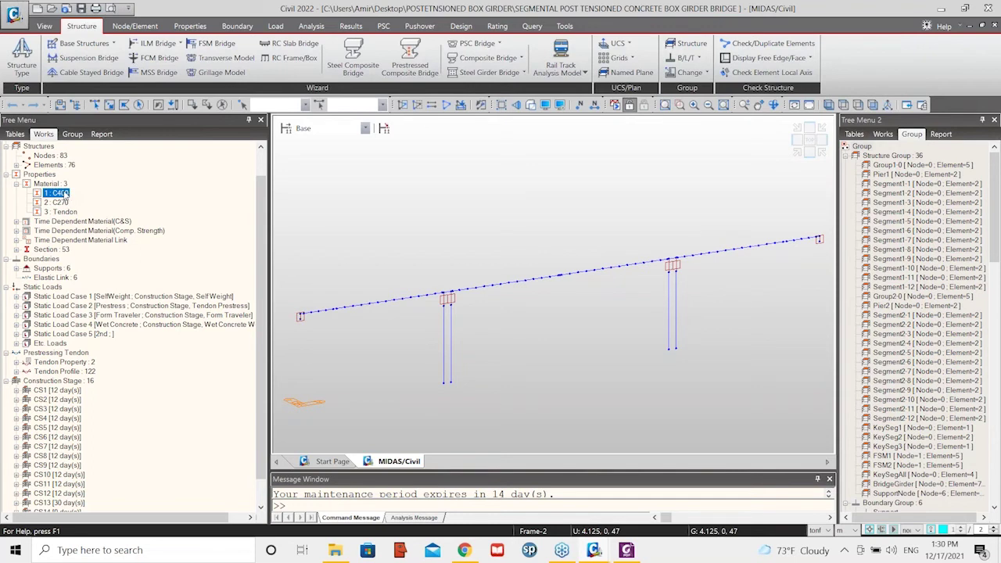
{"action": "left_click", "coordinate": [64, 213]}
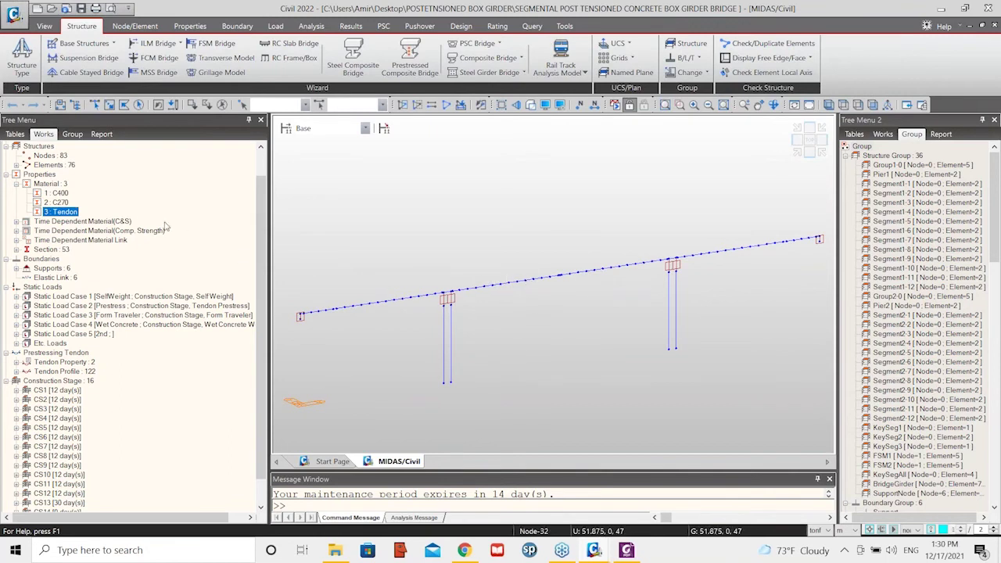
List the time-dependent materials defined for compressive strength and for creep and shrinkage
{"action": "left_click", "coordinate": [131, 232]}
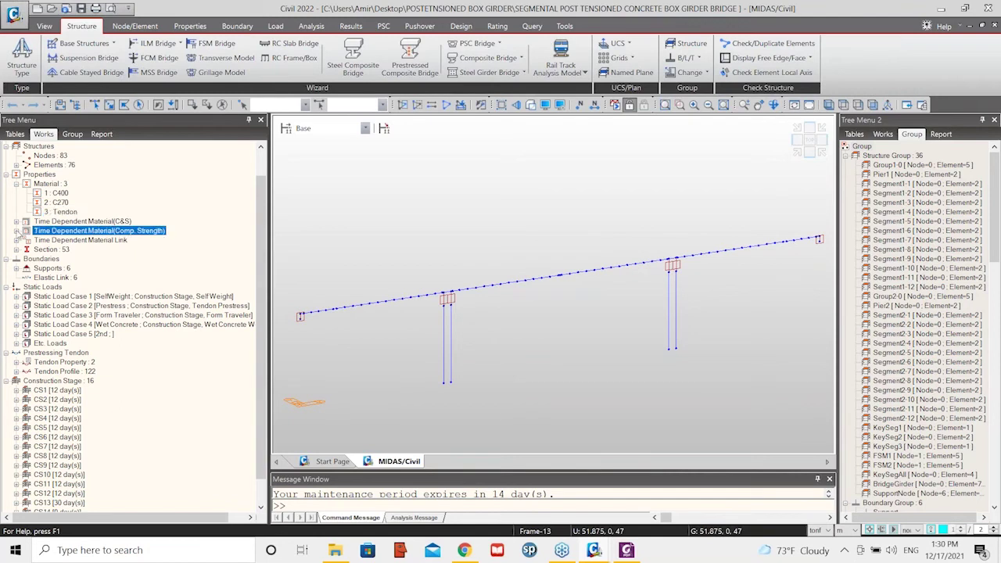
{"action": "left_click", "coordinate": [16, 232]}
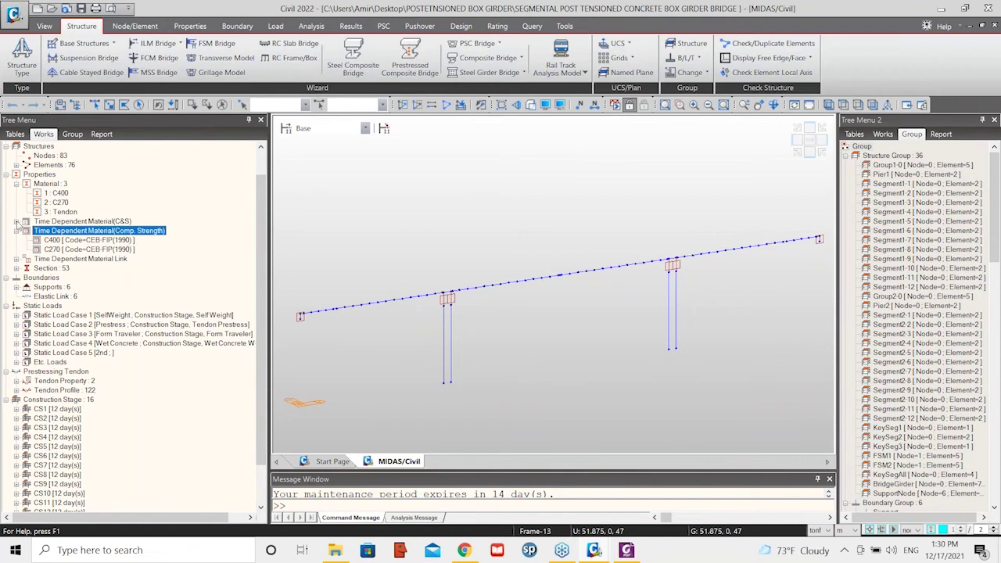
{"action": "left_click", "coordinate": [17, 222]}
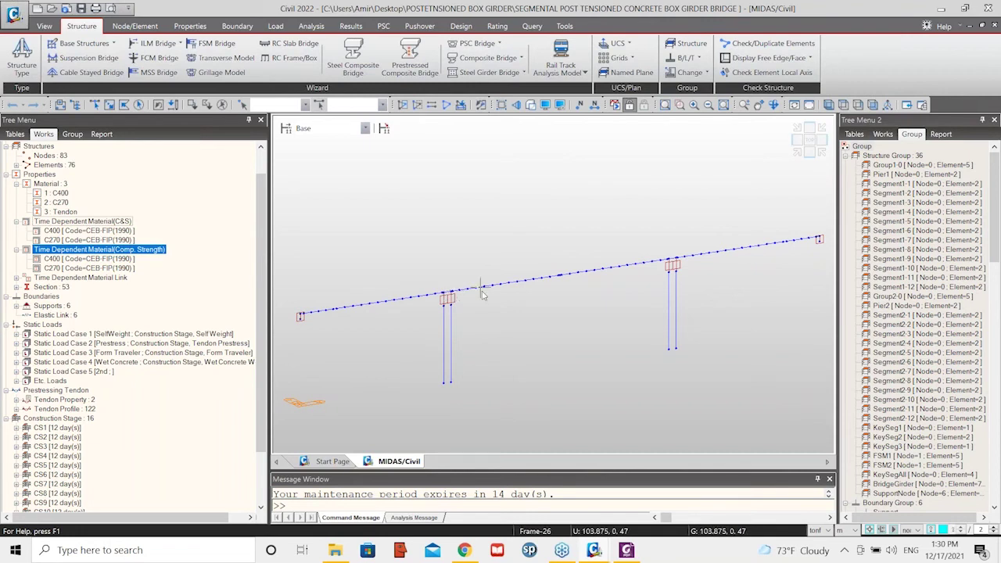
{"action": "mouse_move", "coordinate": [482, 293]}
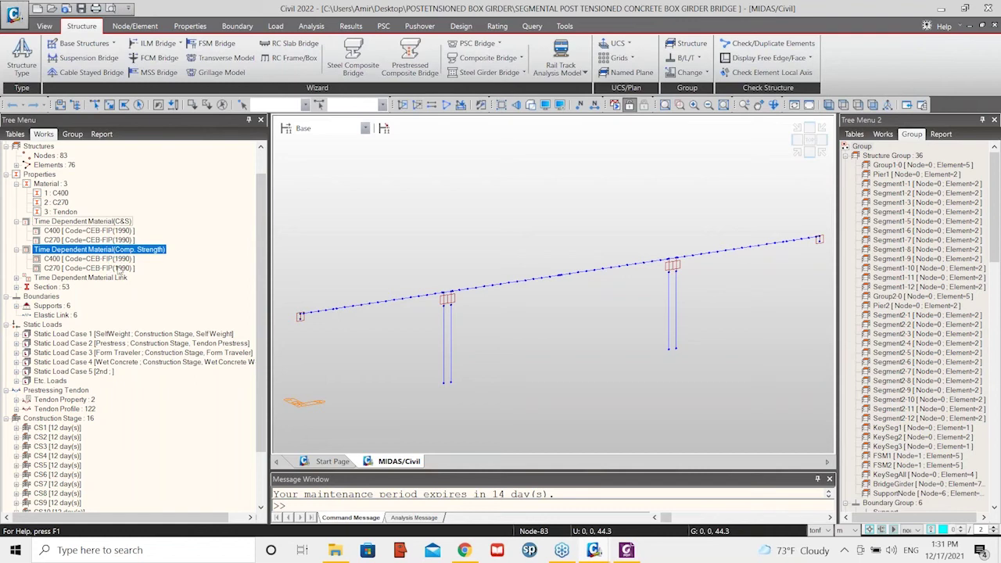
Compare the C400 and C270 CEB-FIP(1990) entries under creep/shrinkage and compressive strength
{"action": "scroll", "coordinate": [112, 219], "scroll_direction": "down", "scroll_amount": 2}
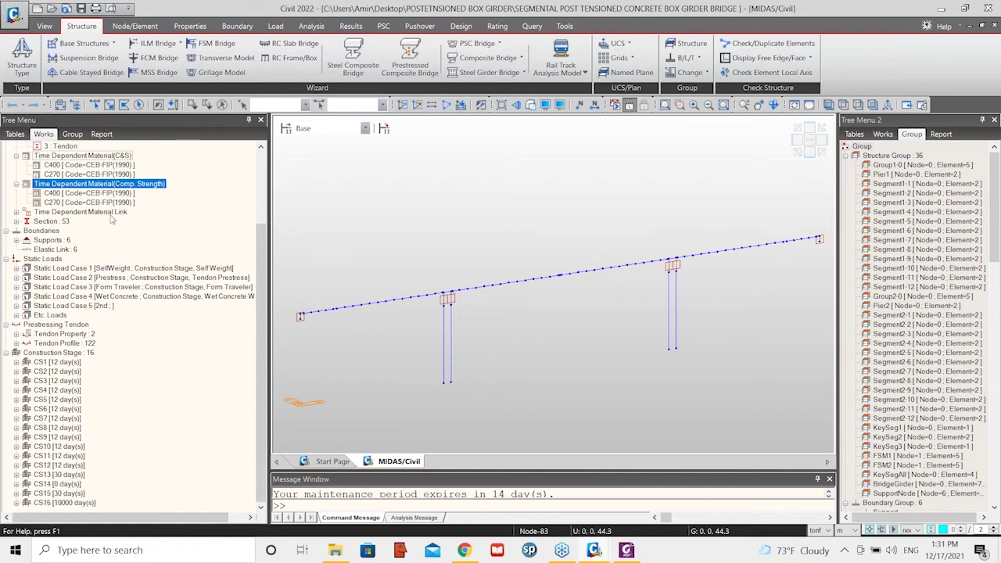
{"action": "scroll", "coordinate": [111, 222], "scroll_direction": "up", "scroll_amount": 1}
{"action": "left_click", "coordinate": [85, 205]}
{"action": "left_click", "coordinate": [87, 220]}
{"action": "left_click", "coordinate": [92, 211]}
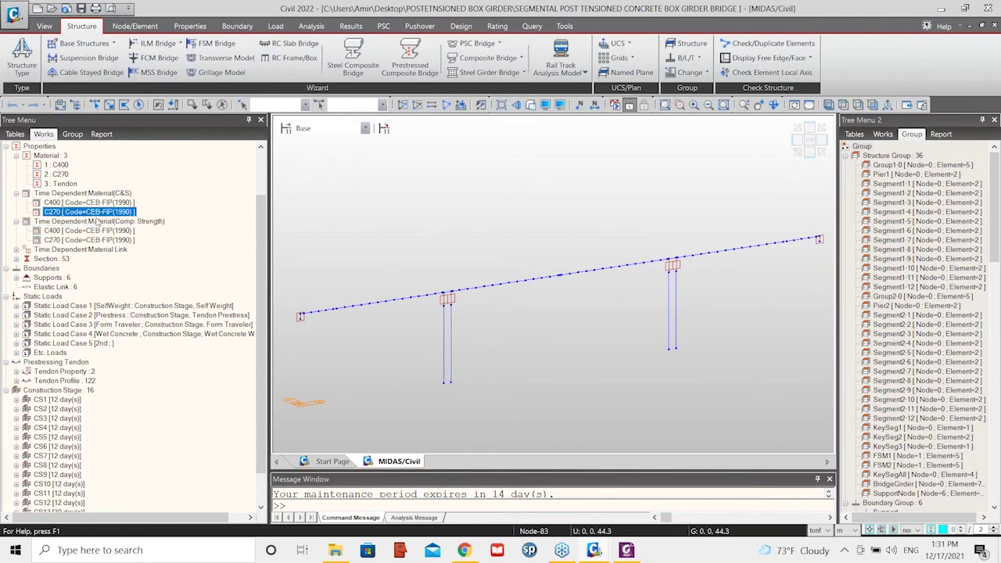
{"action": "left_click", "coordinate": [90, 231]}
{"action": "left_click", "coordinate": [104, 240]}
{"action": "scroll", "coordinate": [107, 240], "scroll_direction": "down", "scroll_amount": 1}
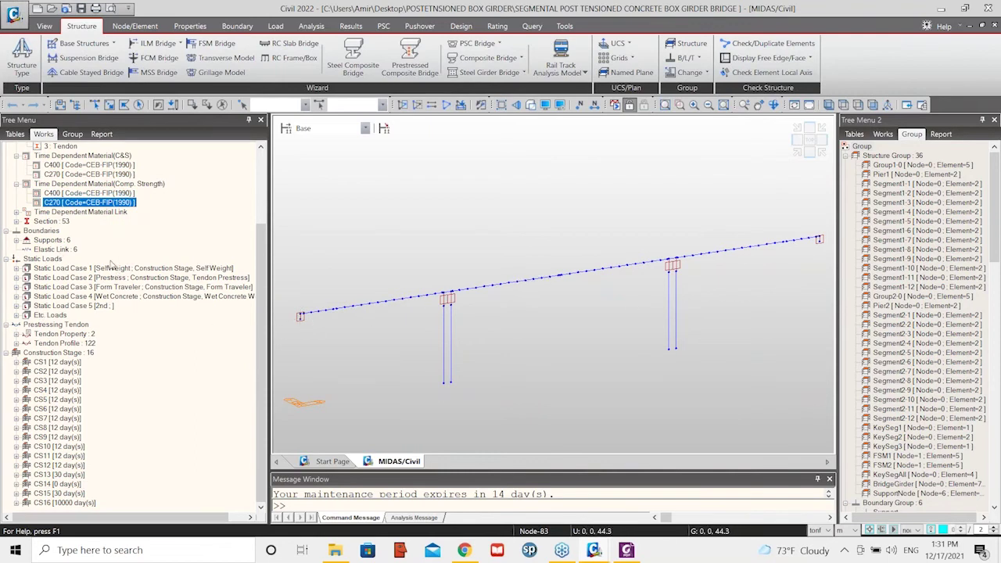
{"action": "scroll", "coordinate": [111, 266], "scroll_direction": "up", "scroll_amount": 3}
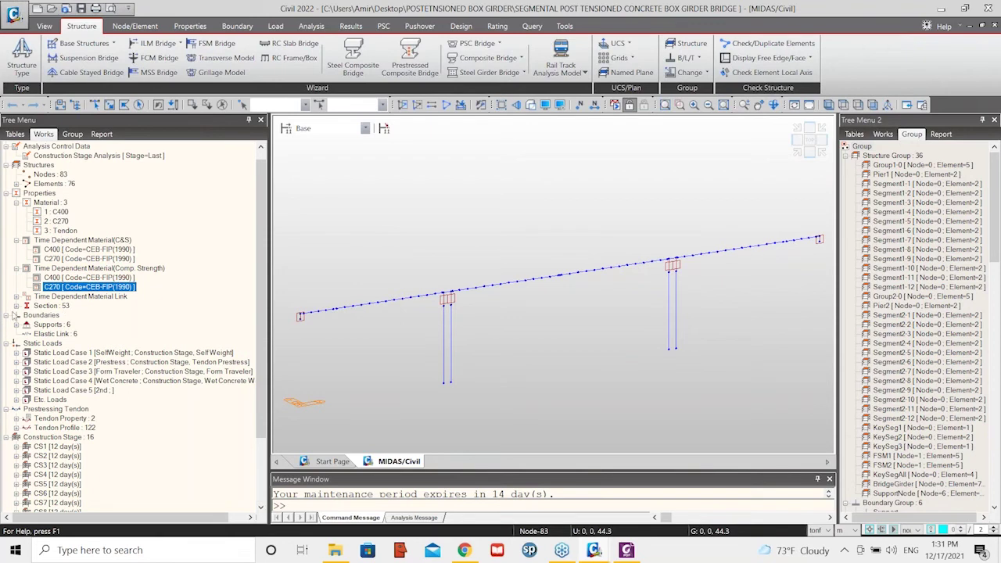
List the bridge's pier and tapered PSC sections, and show the bridge as a solid model
{"action": "left_click", "coordinate": [16, 306]}
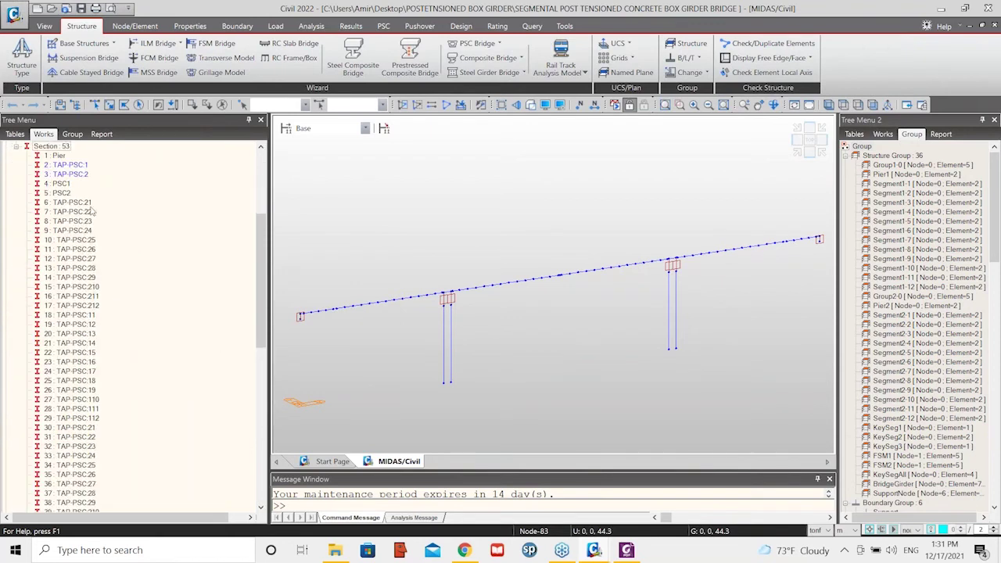
{"action": "scroll", "coordinate": [83, 226], "scroll_direction": "down", "scroll_amount": 4}
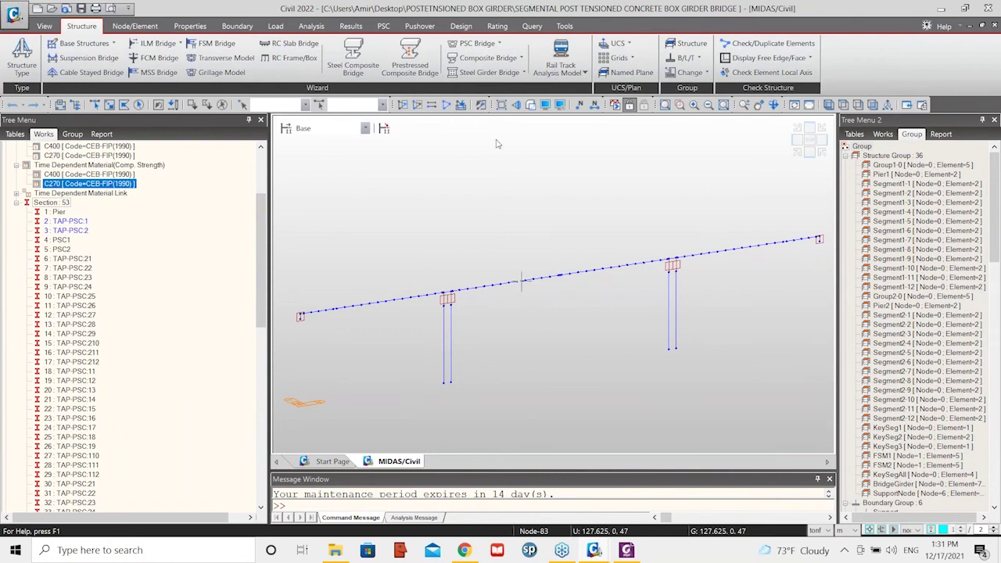
{"action": "left_click", "coordinate": [531, 104]}
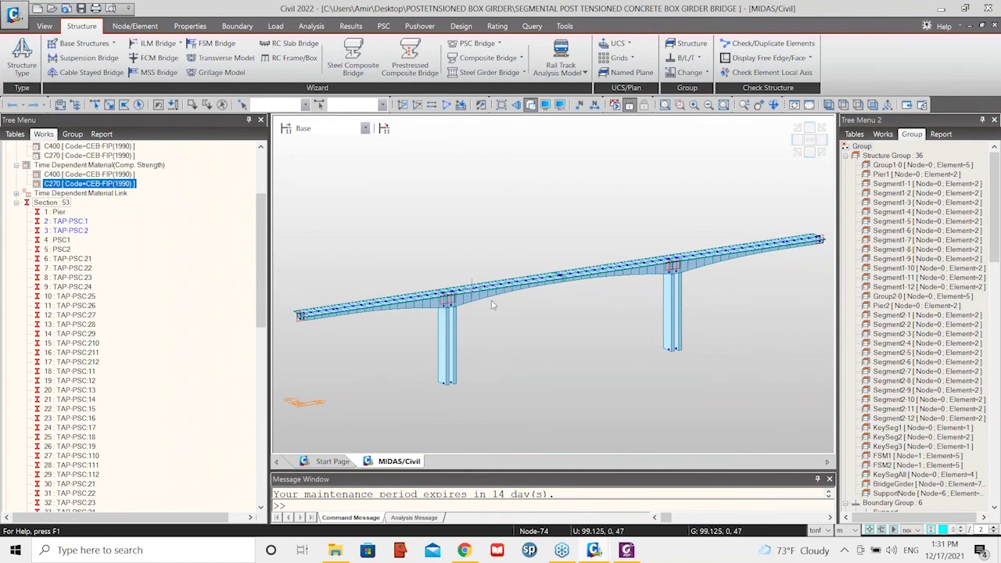
Switch to the Tapered section Definition model and list its materials and sections
{"action": "mouse_move", "coordinate": [594, 551]}
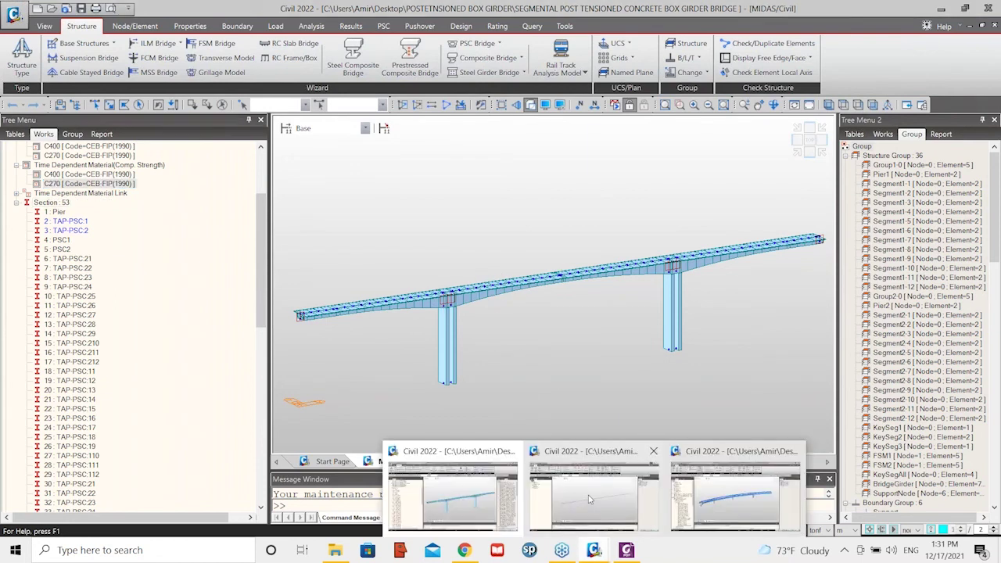
{"action": "left_click", "coordinate": [588, 501]}
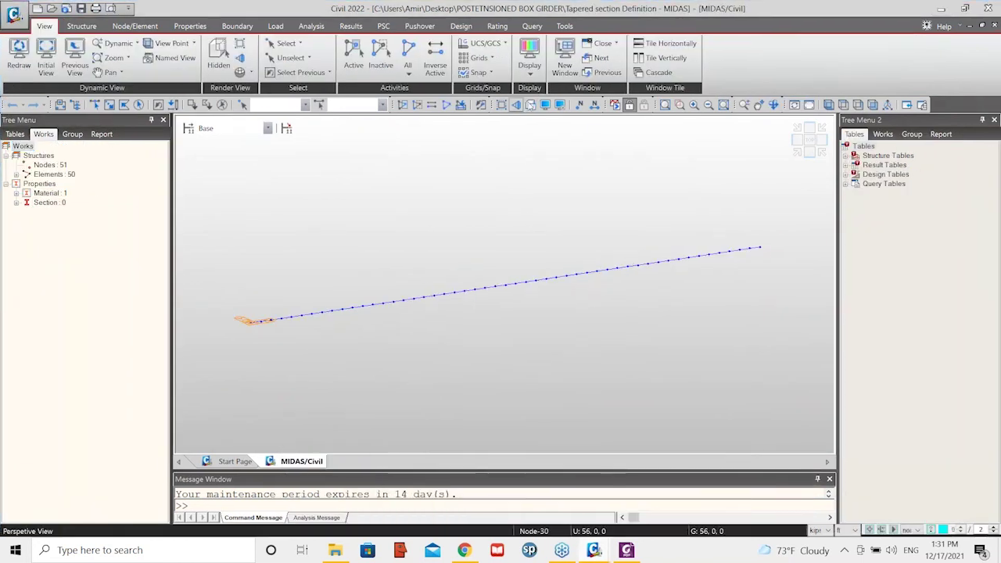
{"action": "left_click", "coordinate": [17, 193]}
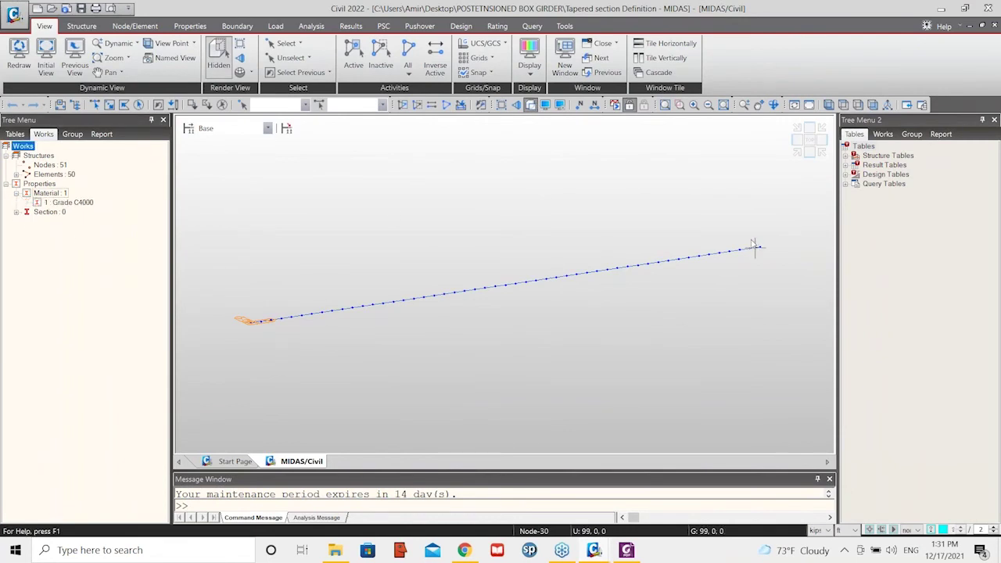
{"action": "left_click", "coordinate": [17, 212]}
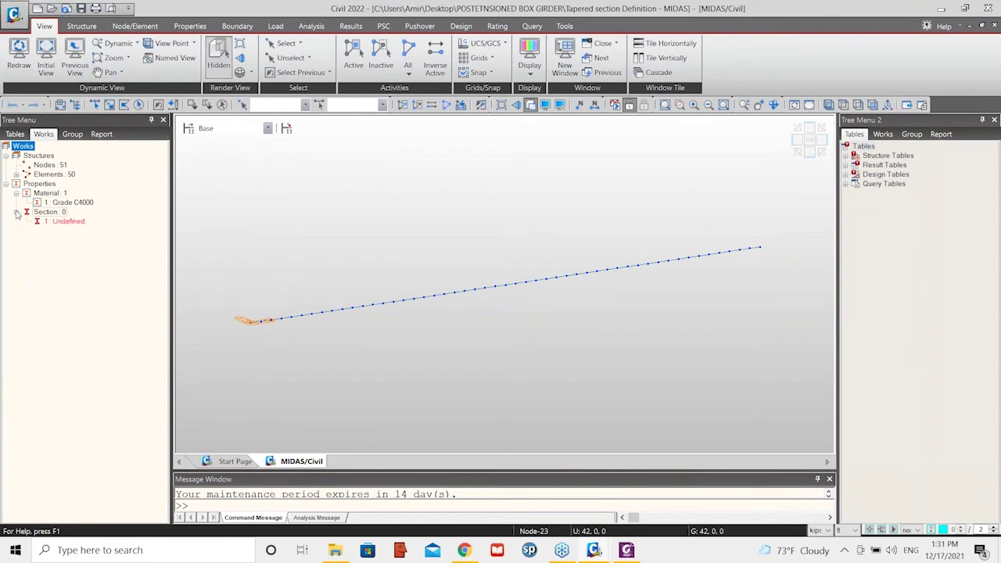
Start a new tapered section with a Solid Rectangle shape and name it 1-2
{"action": "left_click", "coordinate": [190, 26]}
{"action": "left_click", "coordinate": [250, 59]}
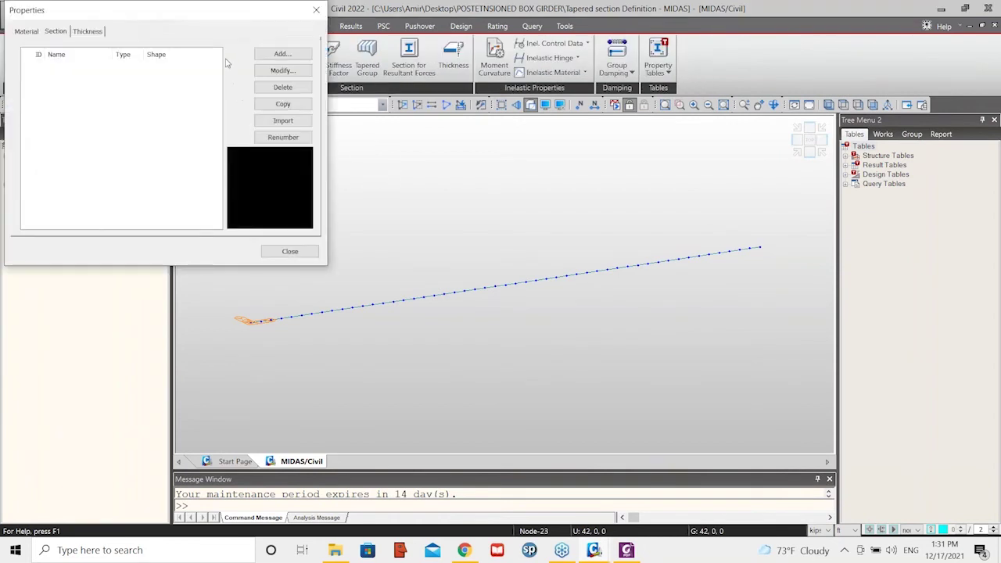
{"action": "left_click_drag", "start_coordinate": [224, 16], "coordinate": [576, 148]}
{"action": "left_click", "coordinate": [641, 192]}
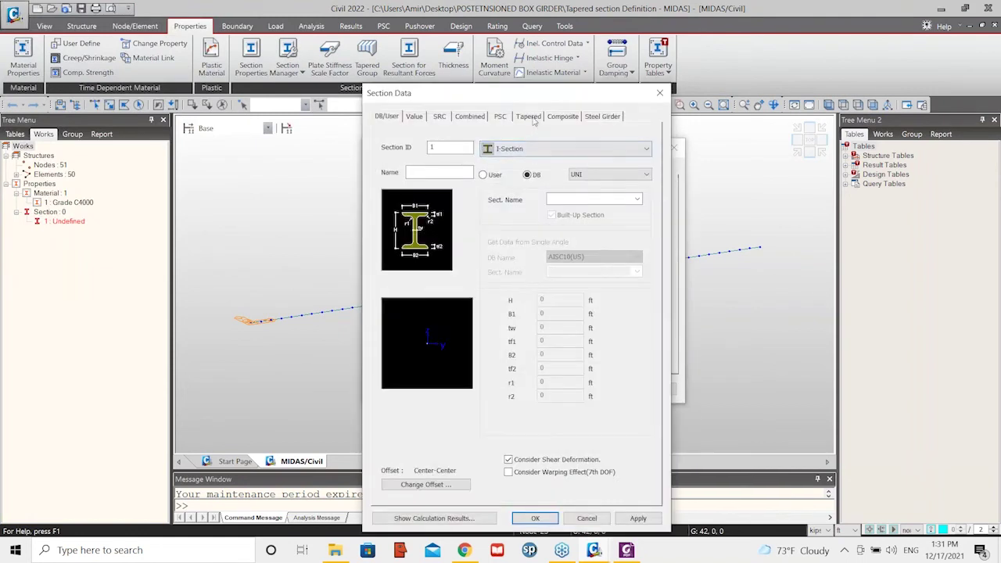
{"action": "left_click", "coordinate": [532, 118]}
{"action": "left_click", "coordinate": [527, 150]}
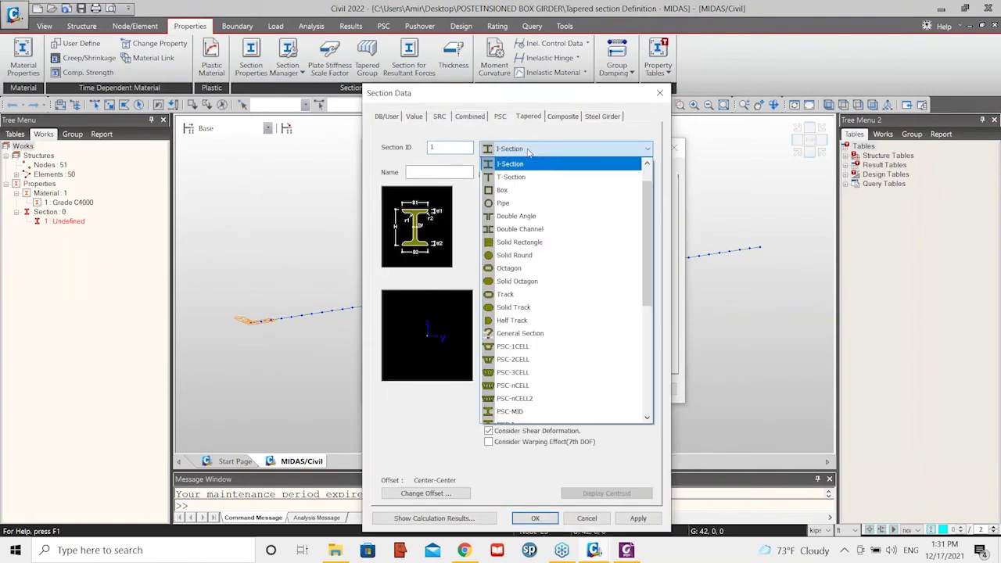
{"action": "left_click", "coordinate": [538, 244]}
{"action": "left_click", "coordinate": [451, 175]}
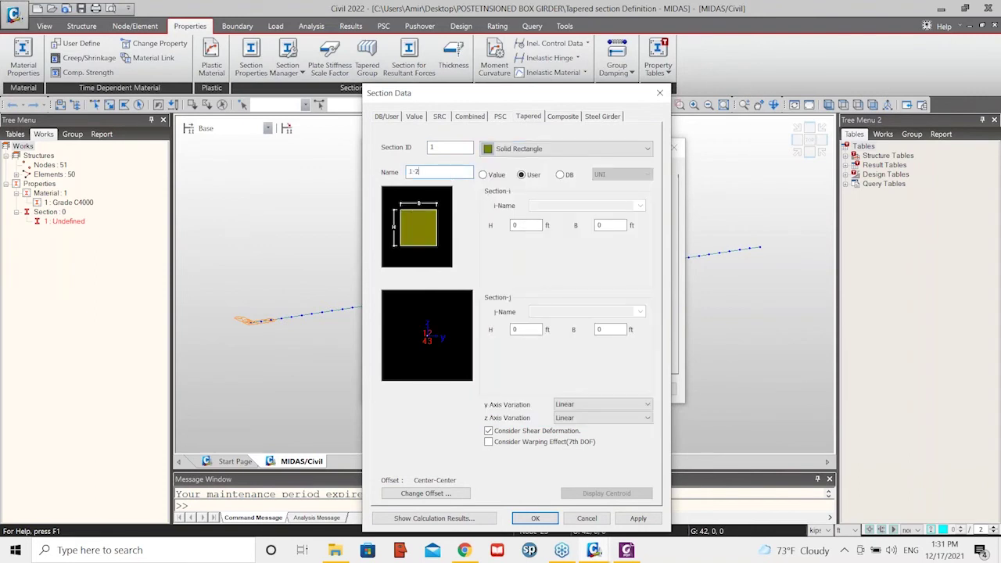
Define tapered section 1-2 with H 5 ft and B 5 ft at end i, and H 8 ft and B 5 ft at end j
{"action": "type", "text": "5"}
{"action": "left_click", "coordinate": [610, 225]}
{"action": "type", "text": "5"}
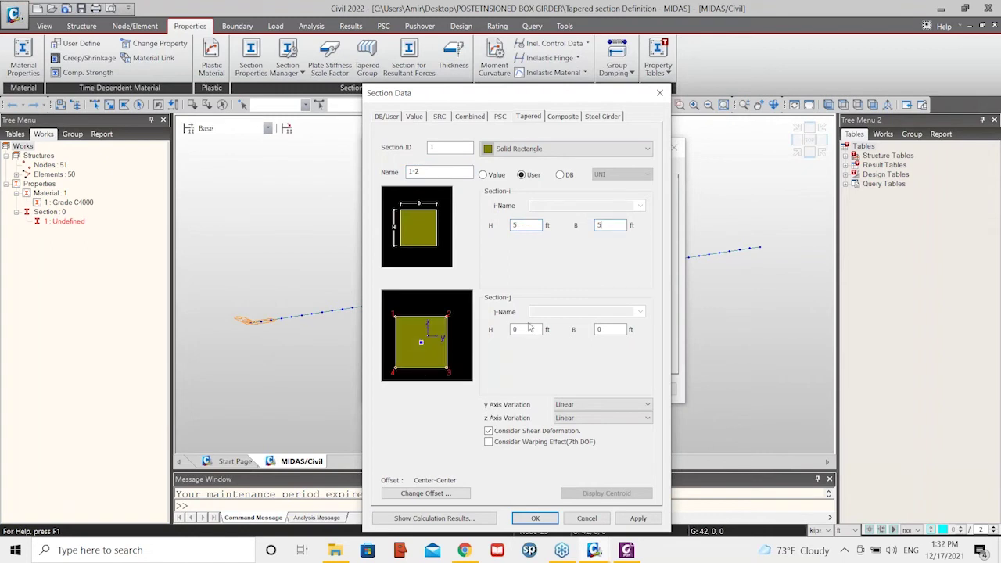
{"action": "type", "text": "8"}
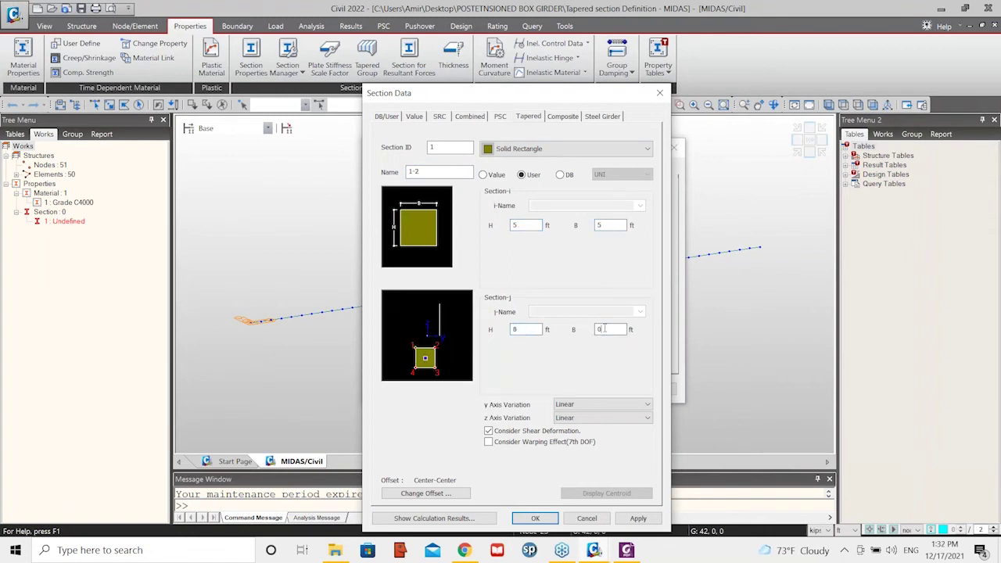
{"action": "type", "text": "5"}
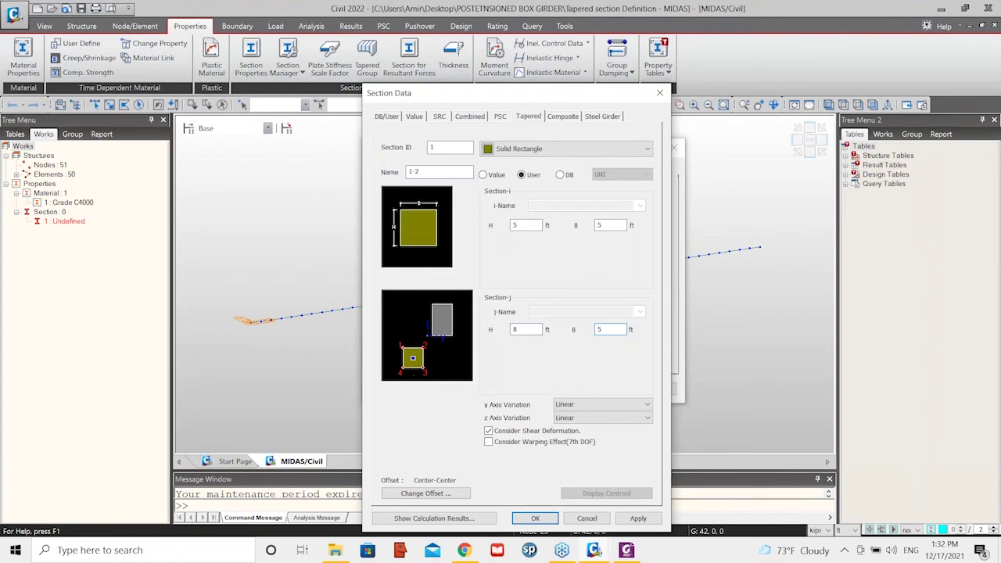
{"action": "left_click", "coordinate": [536, 518]}
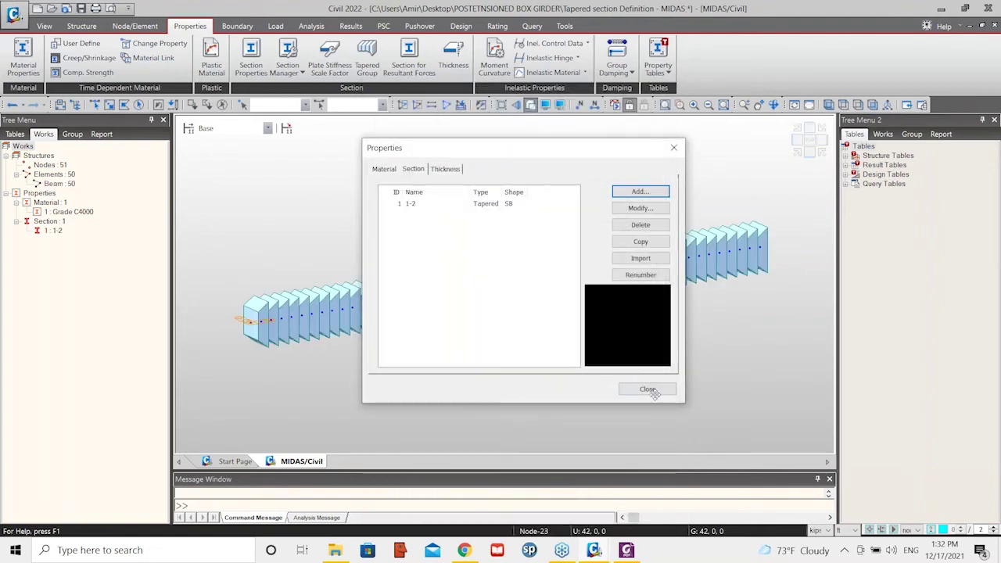
{"action": "left_click", "coordinate": [647, 390]}
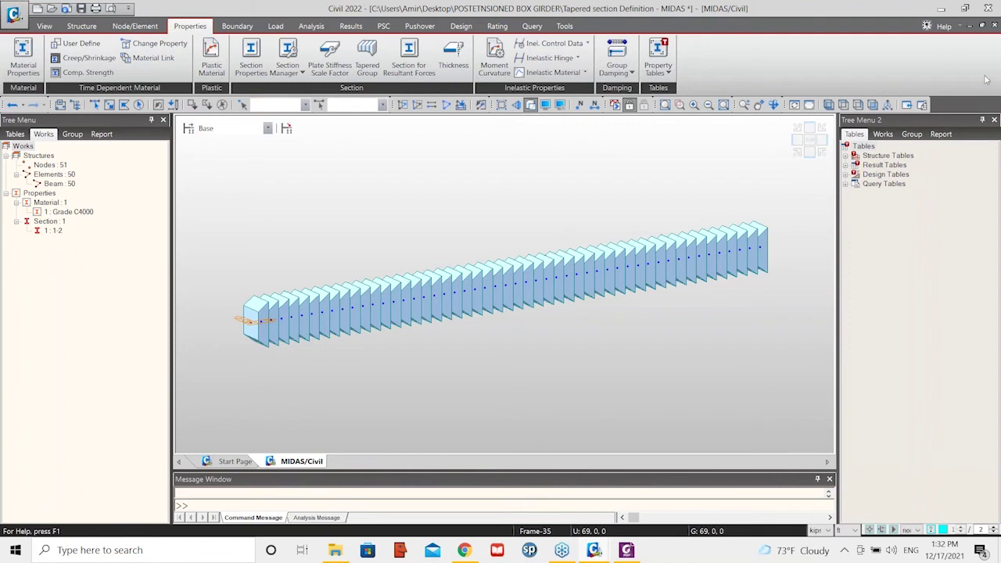
Open the Tapered Section Group settings, and show the girder as a line model with element numbers
{"action": "left_click", "coordinate": [912, 134]}
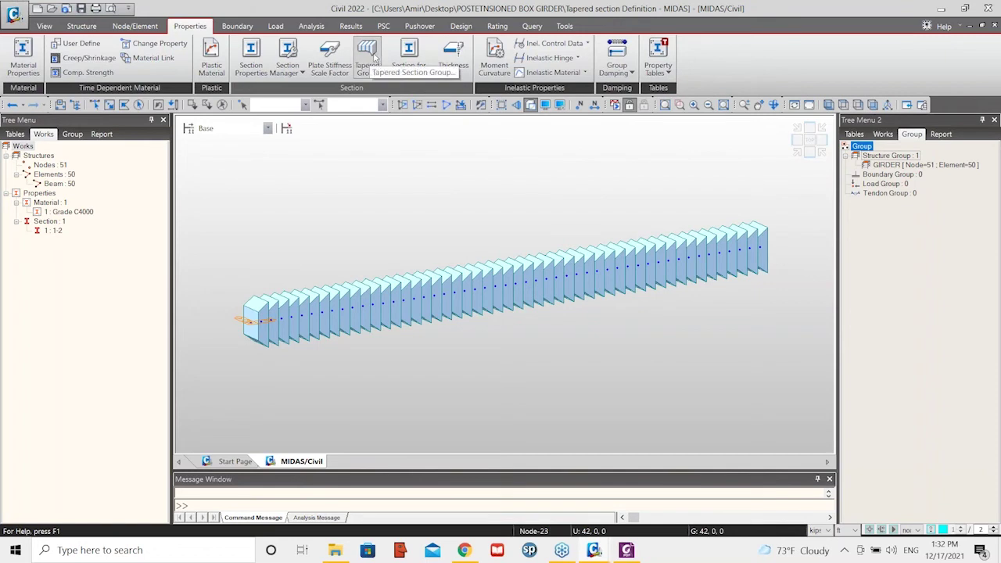
{"action": "left_click", "coordinate": [372, 58]}
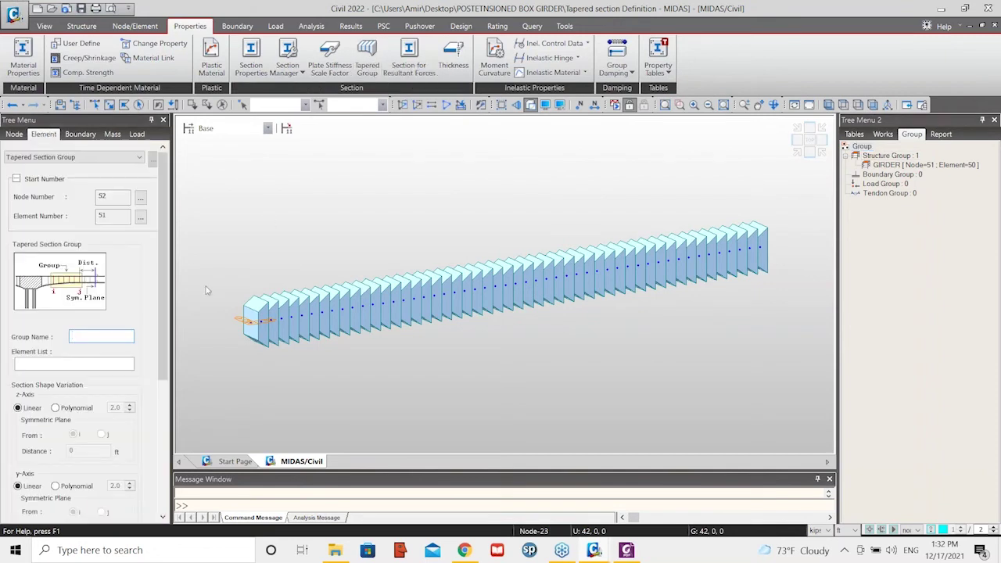
{"action": "left_click", "coordinate": [530, 104]}
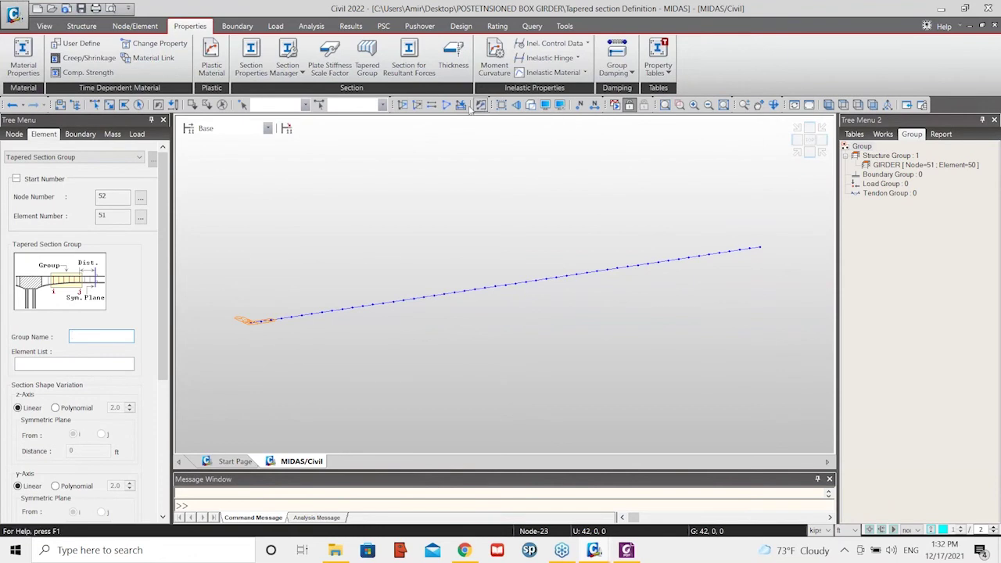
{"action": "left_click", "coordinate": [545, 104]}
{"action": "left_click", "coordinate": [427, 129]}
{"action": "left_click", "coordinate": [402, 196]}
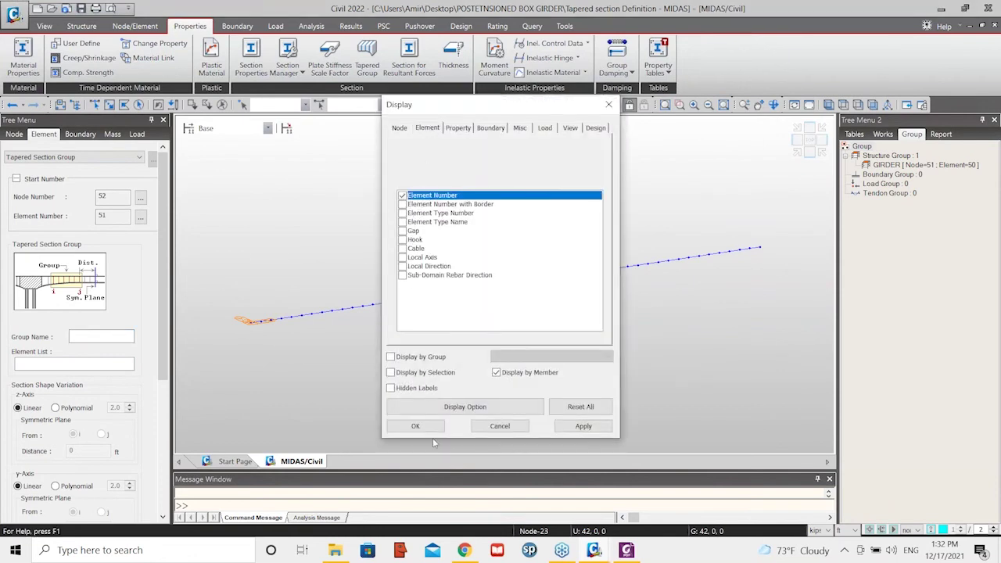
{"action": "left_click", "coordinate": [415, 426]}
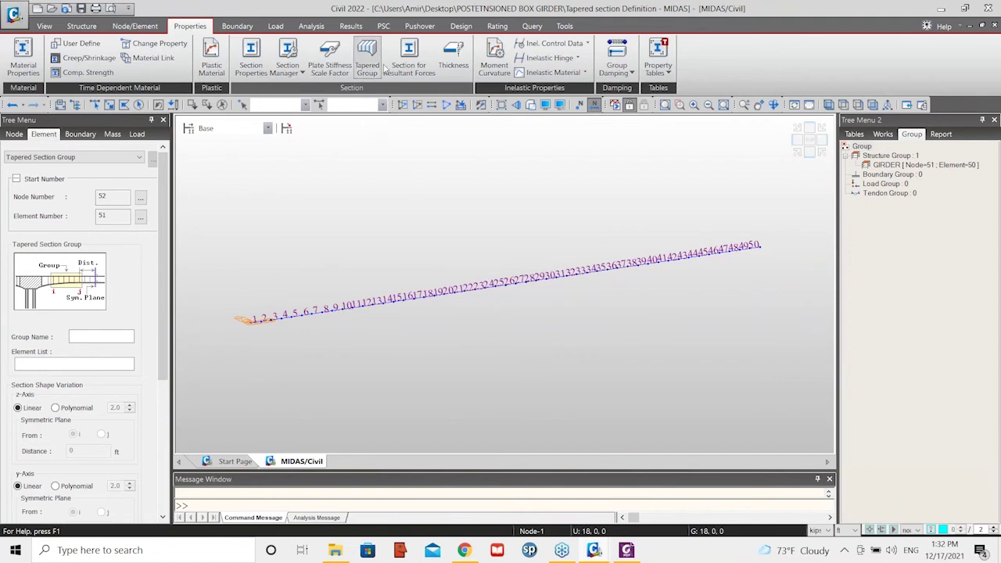
Review the element renumbering options, including the sorting order by global axis, then close them without applying
{"action": "left_click", "coordinate": [133, 26]}
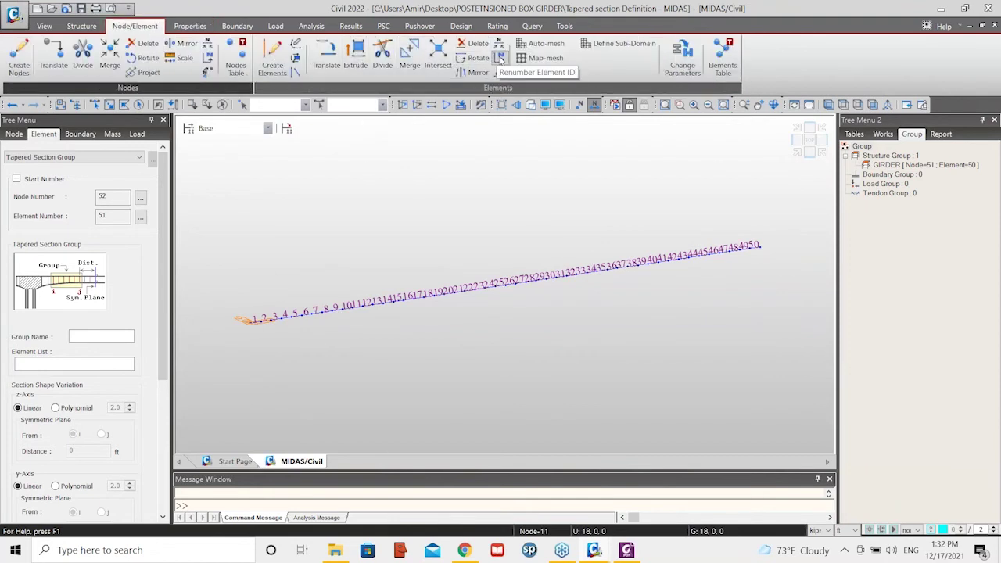
{"action": "left_click", "coordinate": [500, 60]}
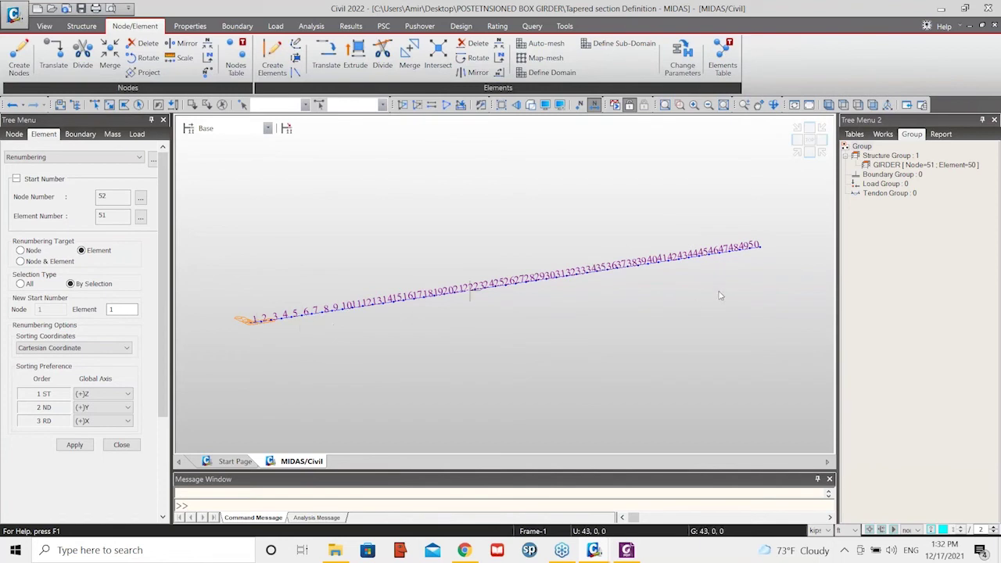
{"action": "left_click", "coordinate": [122, 445]}
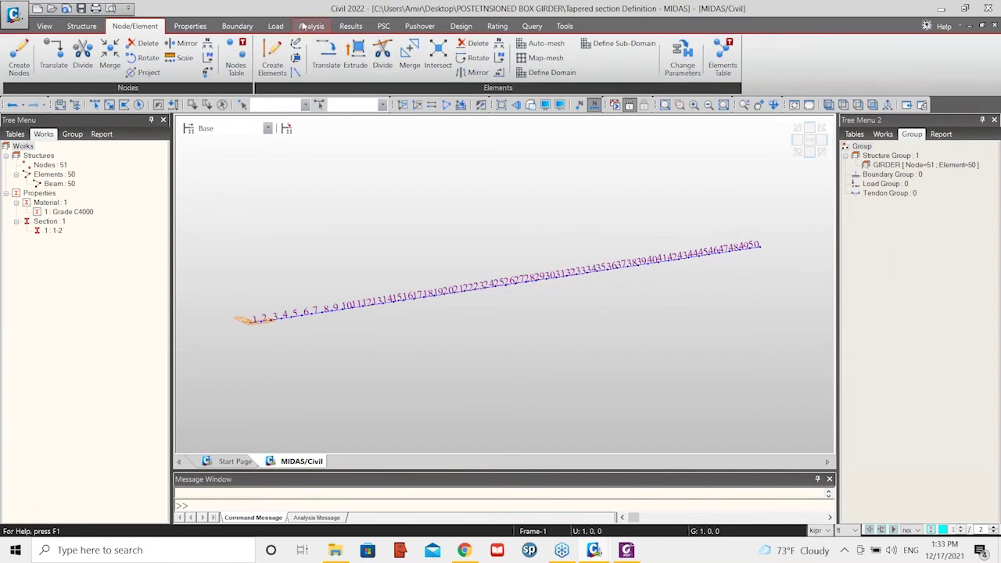
{"action": "left_click", "coordinate": [306, 28]}
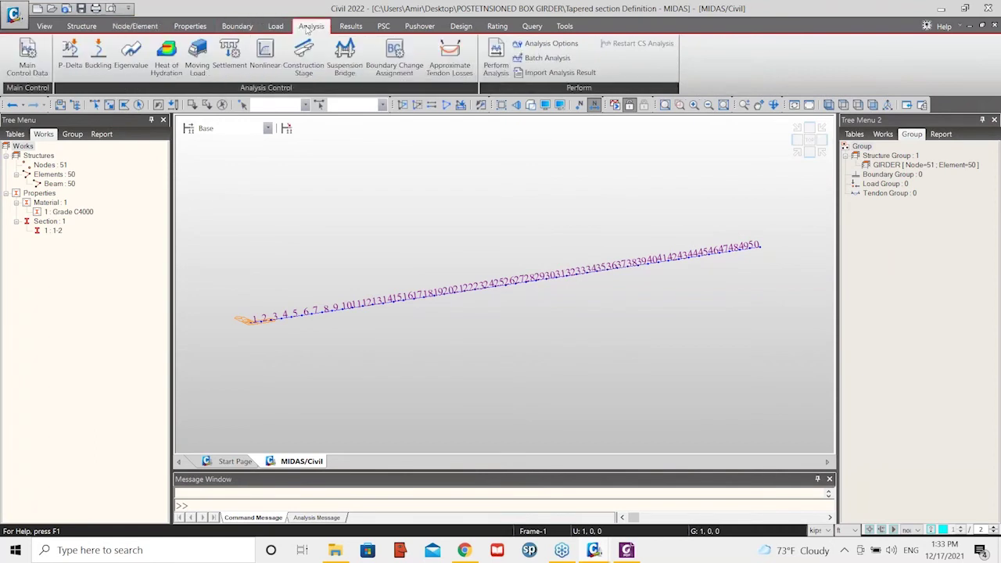
Add a Tapered Section Group named var for elements 1to50 with linear z-axis and y-axis variation, and show the girder's solid section shape
{"action": "left_click", "coordinate": [180, 27]}
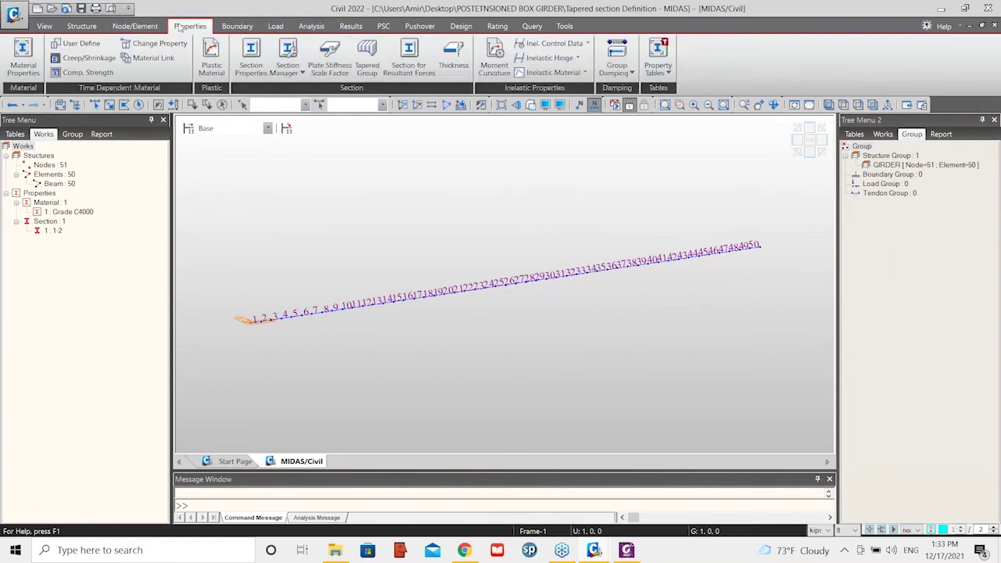
{"action": "left_click", "coordinate": [375, 72]}
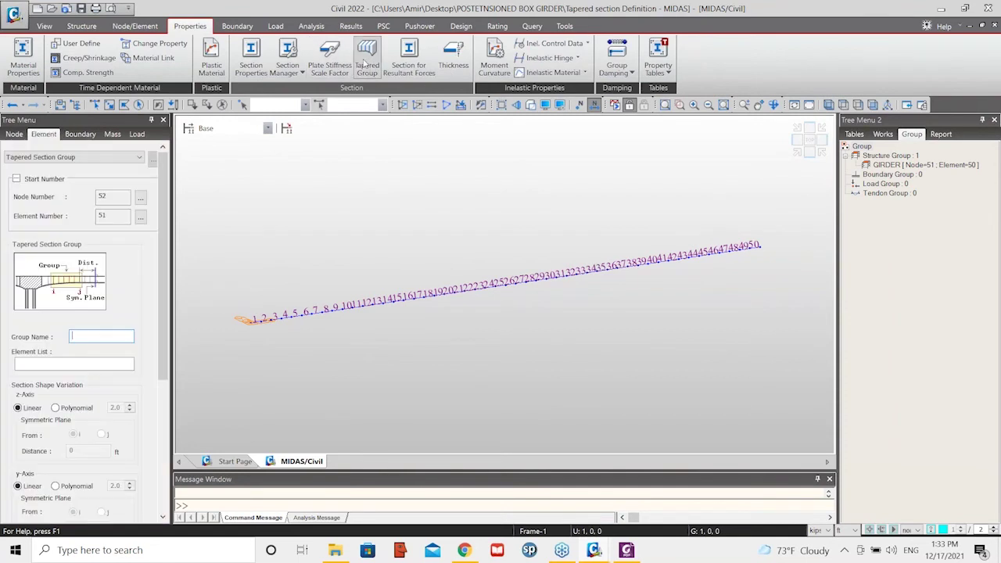
{"action": "left_click", "coordinate": [531, 106]}
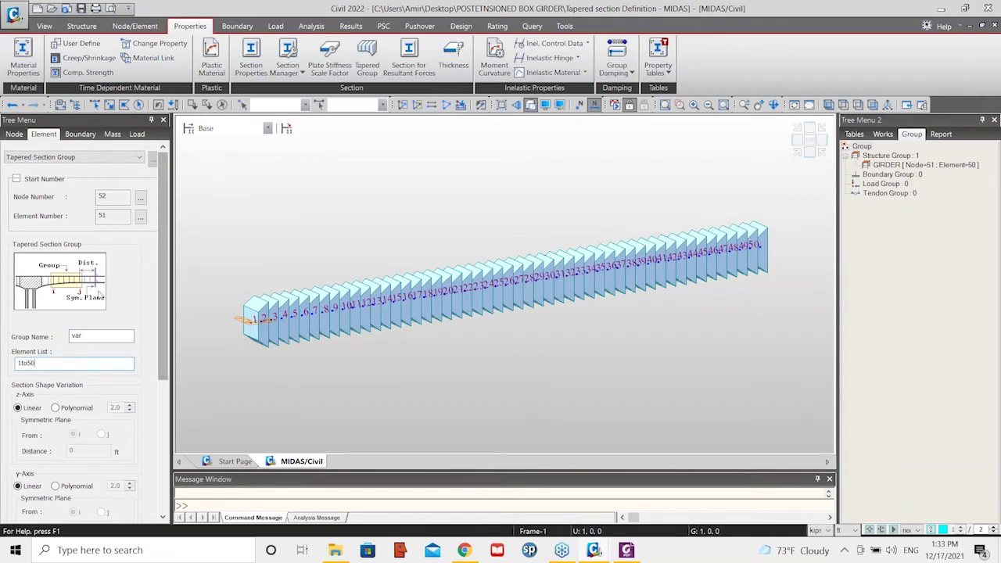
{"action": "scroll", "coordinate": [90, 282], "scroll_direction": "down", "scroll_amount": 5}
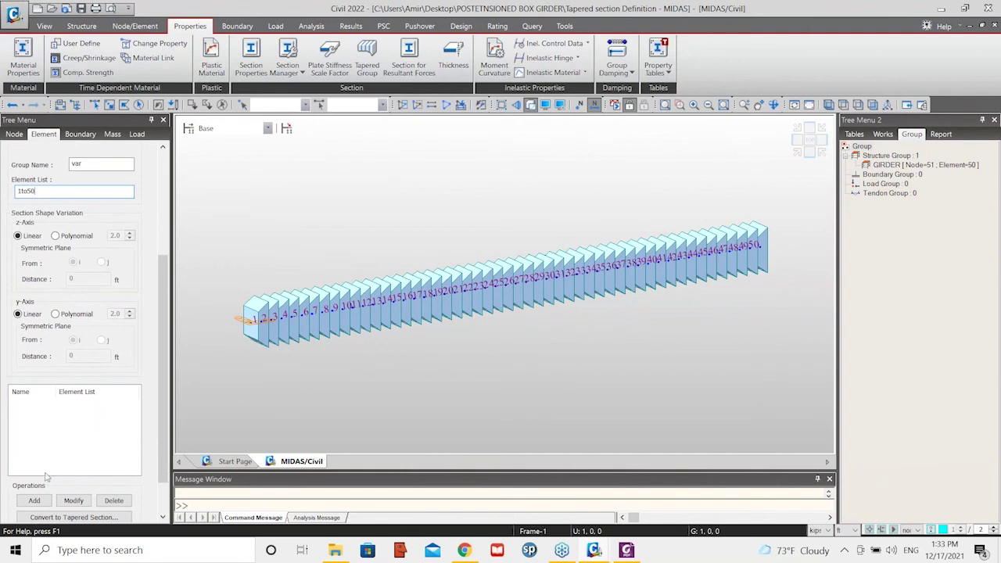
{"action": "left_click", "coordinate": [35, 501]}
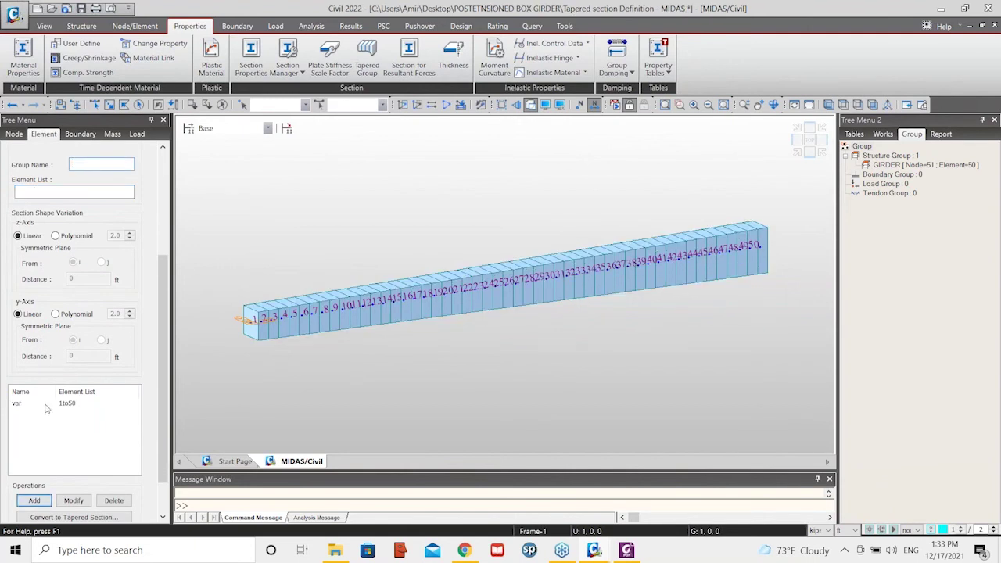
{"action": "left_click", "coordinate": [53, 404]}
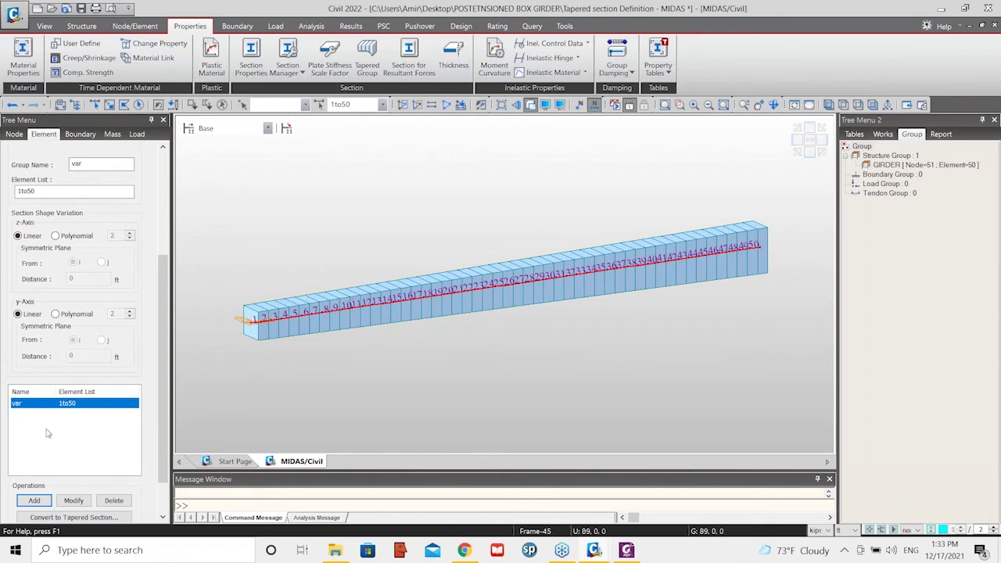
{"action": "scroll", "coordinate": [164, 405], "scroll_direction": "down", "scroll_amount": 1}
{"action": "scroll", "coordinate": [165, 405], "scroll_direction": "down", "scroll_amount": 2}
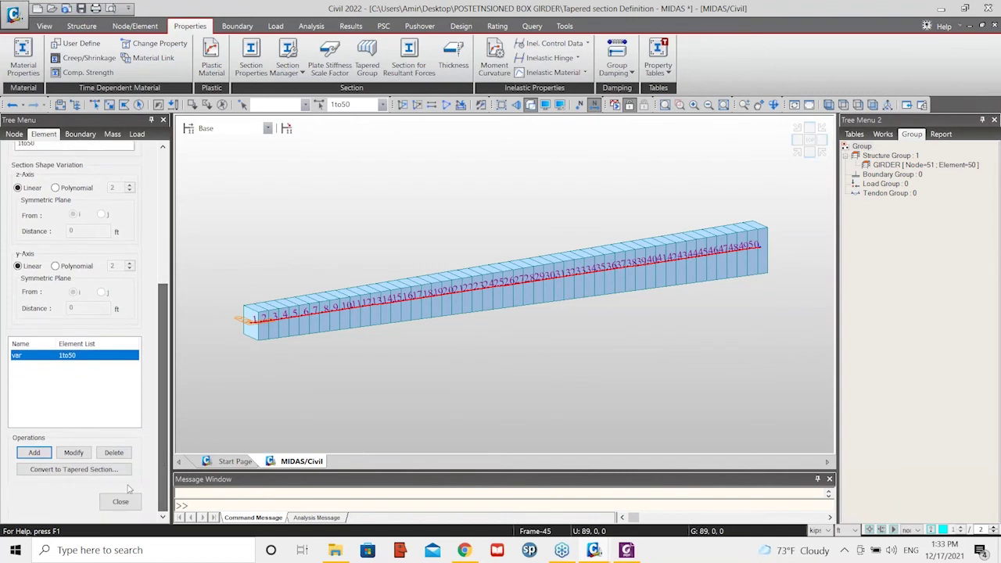
{"action": "left_click", "coordinate": [130, 505]}
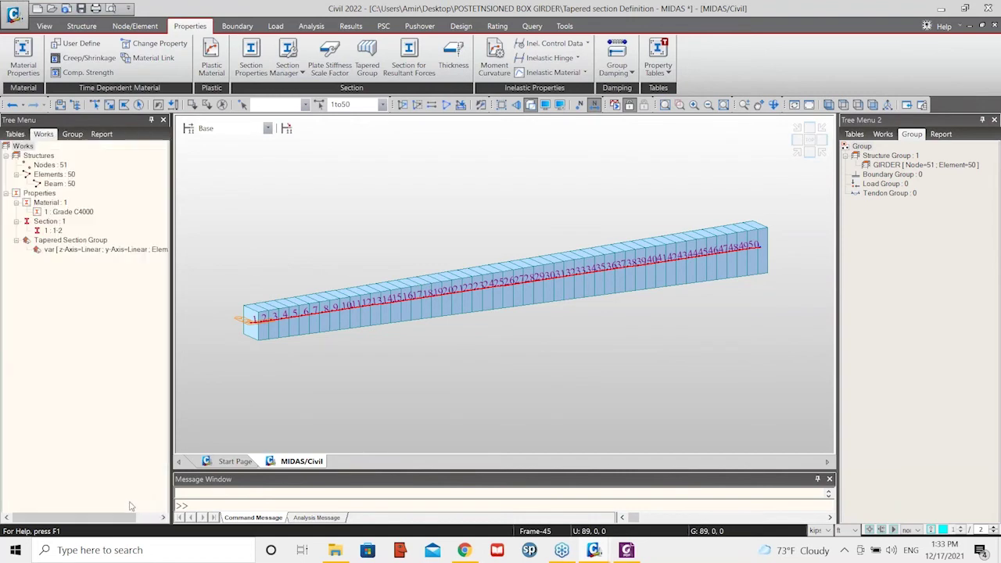
Review the end i and end j dimensions of section 1-2 in its properties, and close them without changes
{"action": "left_click", "coordinate": [58, 250]}
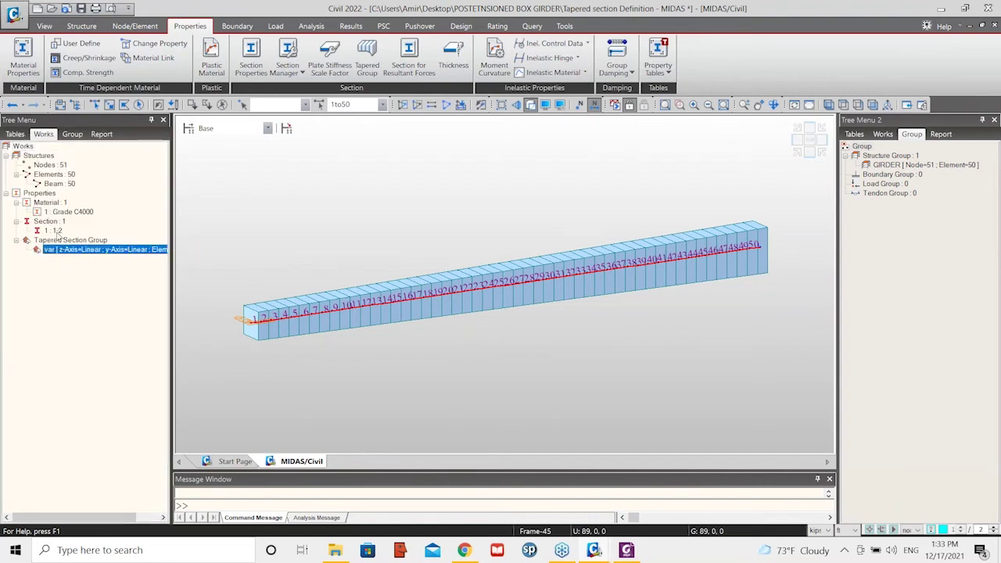
{"action": "left_click", "coordinate": [54, 231]}
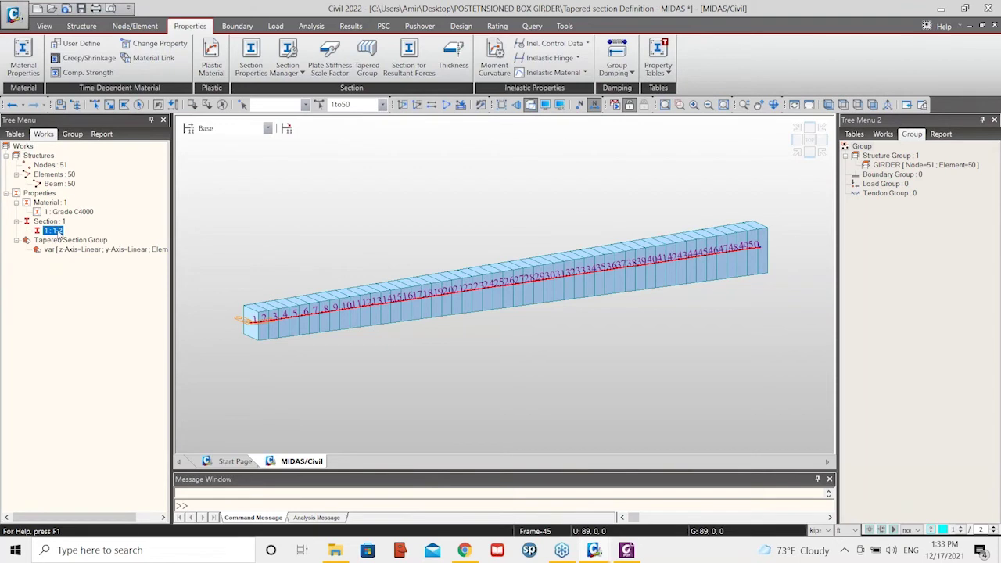
{"action": "right_click", "coordinate": [60, 233]}
{"action": "left_click", "coordinate": [105, 378]}
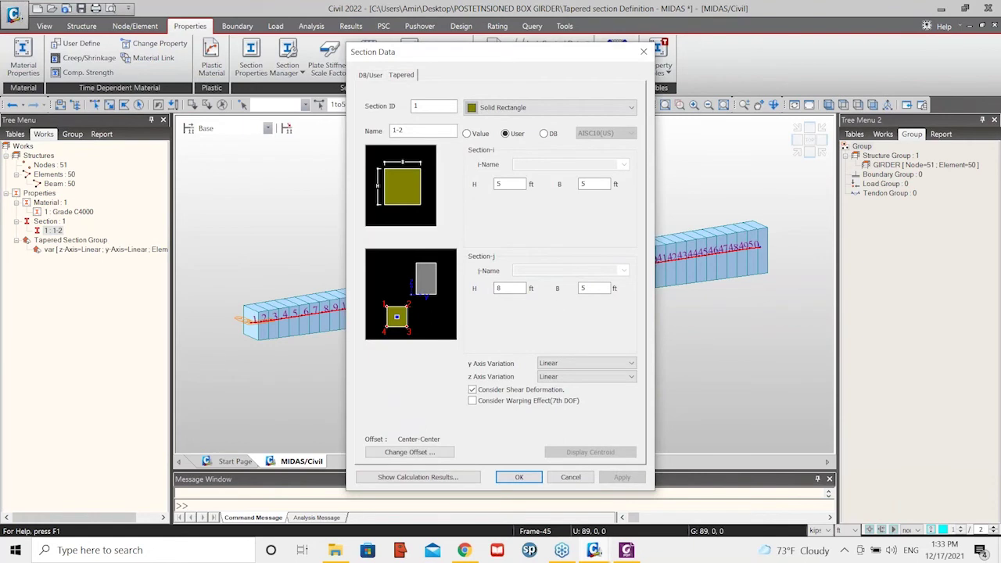
{"action": "left_click", "coordinate": [572, 477]}
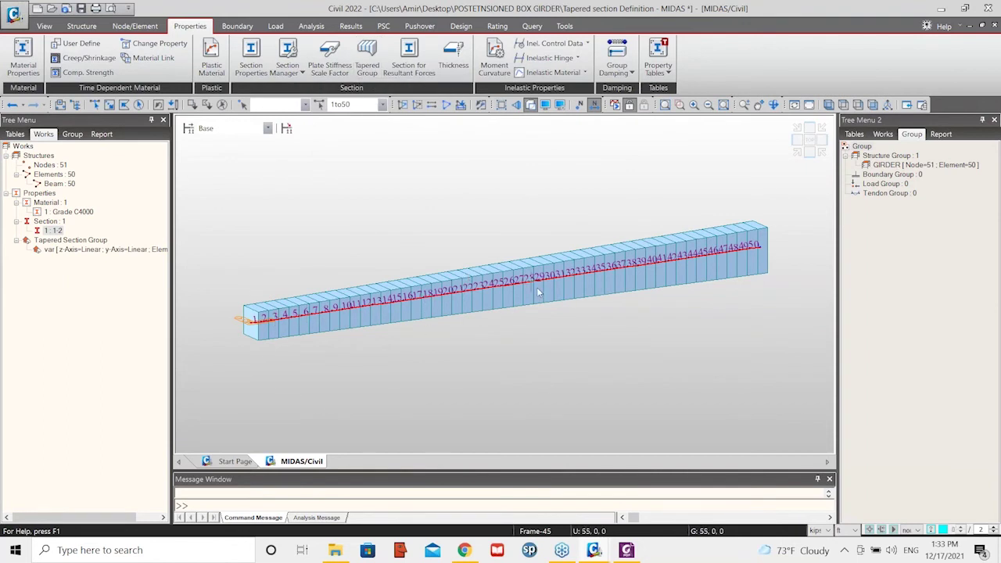
Convert the tapered group var to tapered sections with new start section number 1 and name suffixes starting at 1
{"action": "left_click", "coordinate": [367, 57]}
{"action": "scroll", "coordinate": [84, 374], "scroll_direction": "down", "scroll_amount": 3}
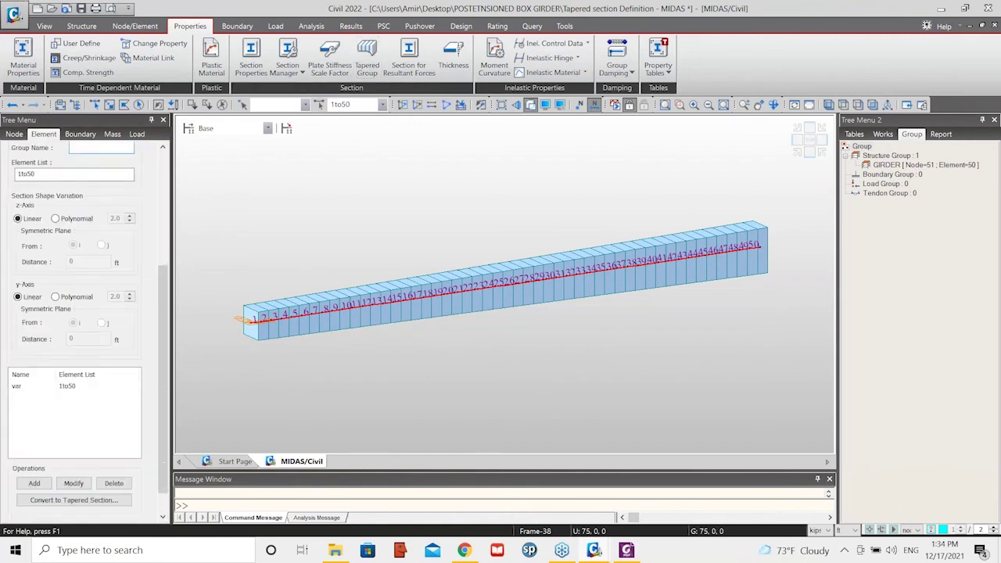
{"action": "left_click", "coordinate": [78, 357]}
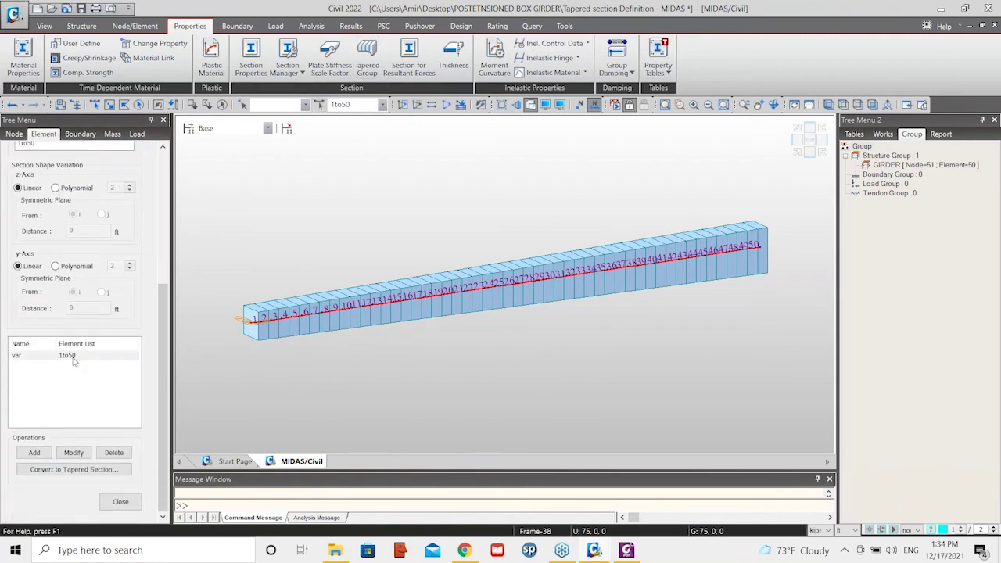
{"action": "left_click", "coordinate": [70, 472]}
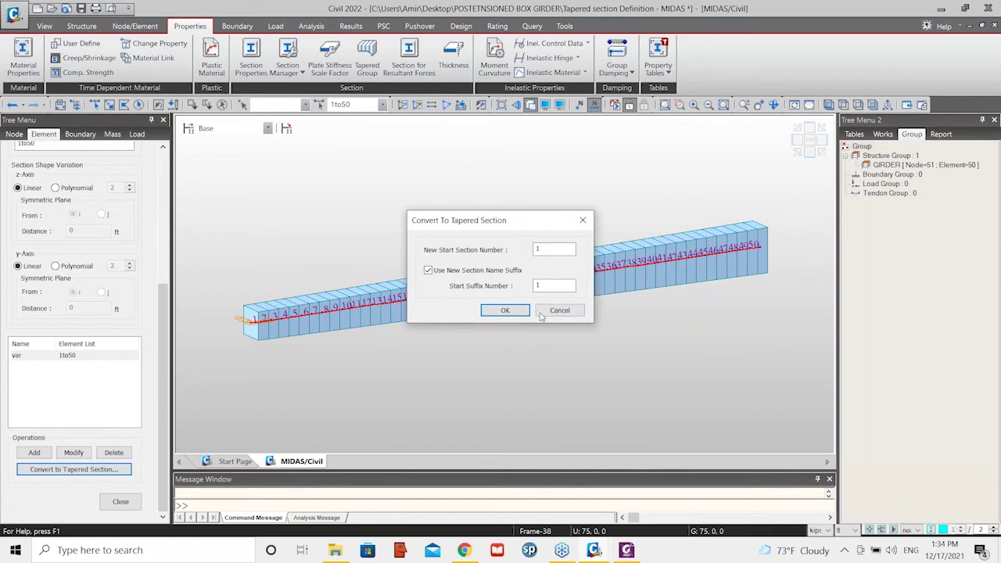
{"action": "left_click", "coordinate": [505, 311]}
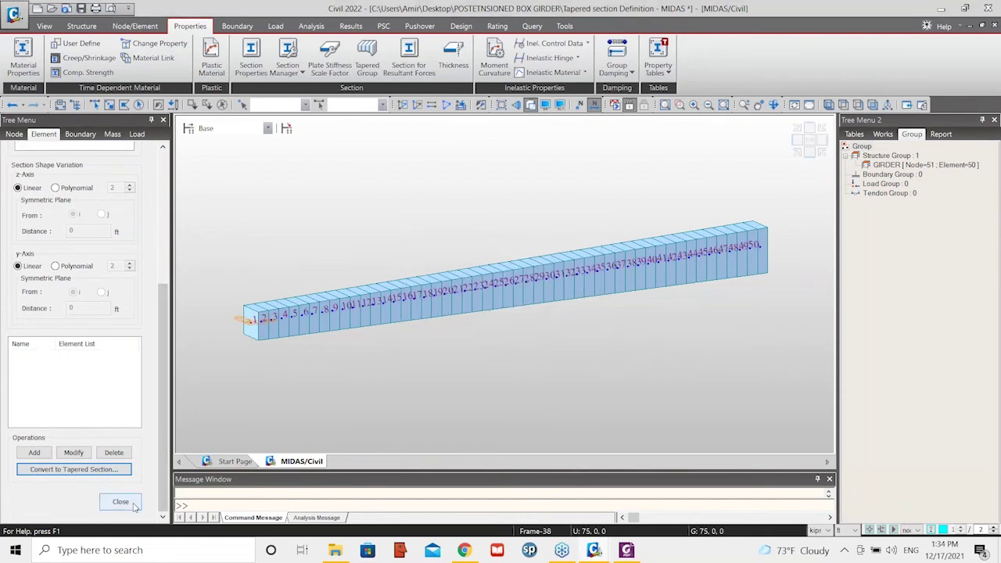
{"action": "left_click", "coordinate": [120, 502]}
Examine the list of generated sections, and check the end dimensions and calculated properties of section 34 (1-233)
{"action": "scroll", "coordinate": [77, 264], "scroll_direction": "down", "scroll_amount": 5}
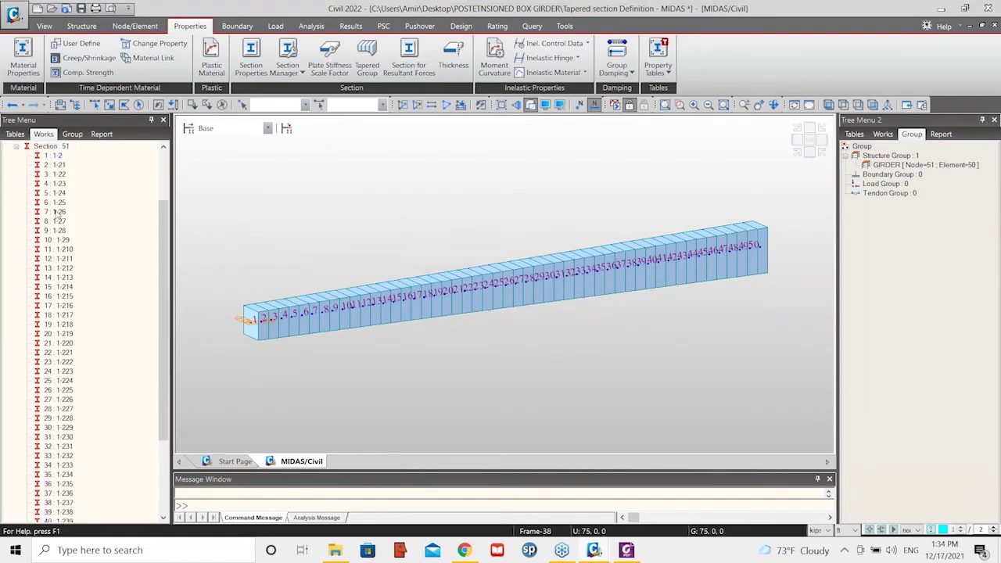
{"action": "scroll", "coordinate": [49, 315], "scroll_direction": "down", "scroll_amount": 2}
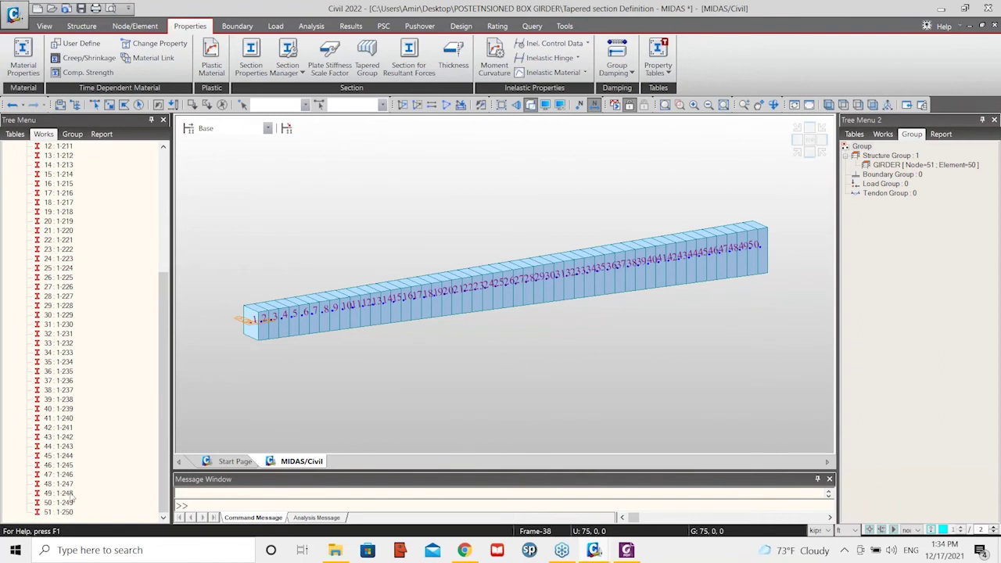
{"action": "right_click", "coordinate": [65, 354]}
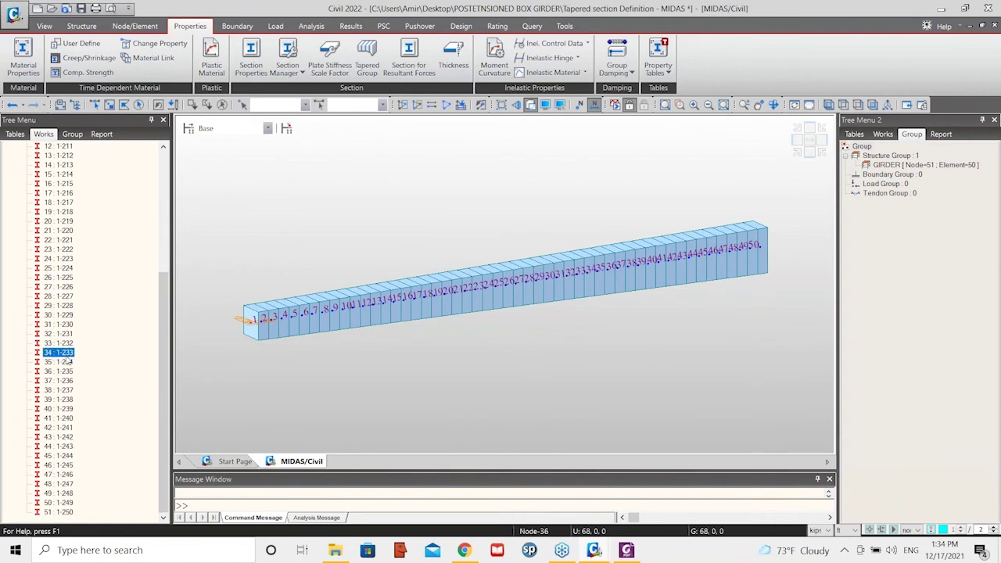
{"action": "left_click", "coordinate": [117, 504]}
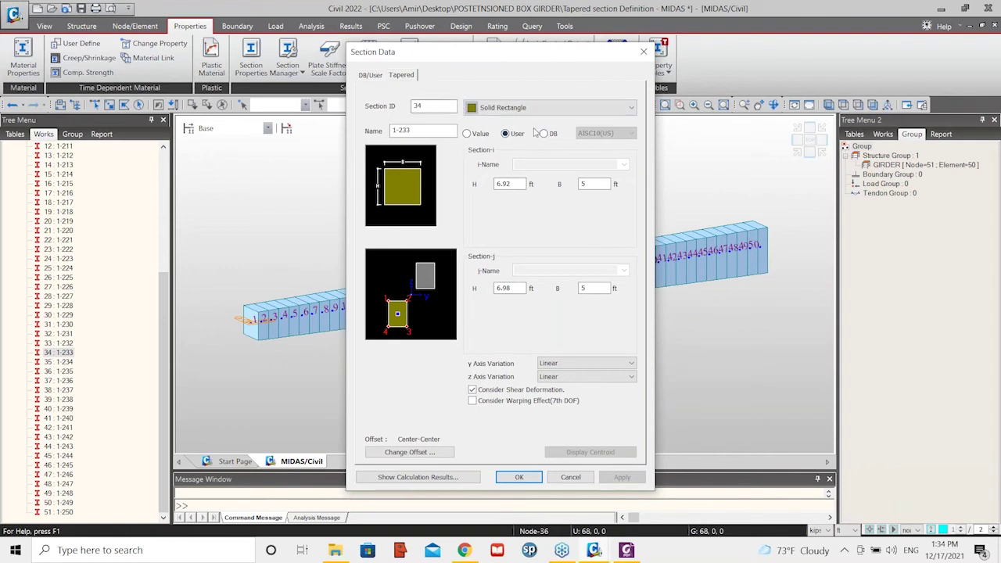
{"action": "left_click", "coordinate": [447, 477]}
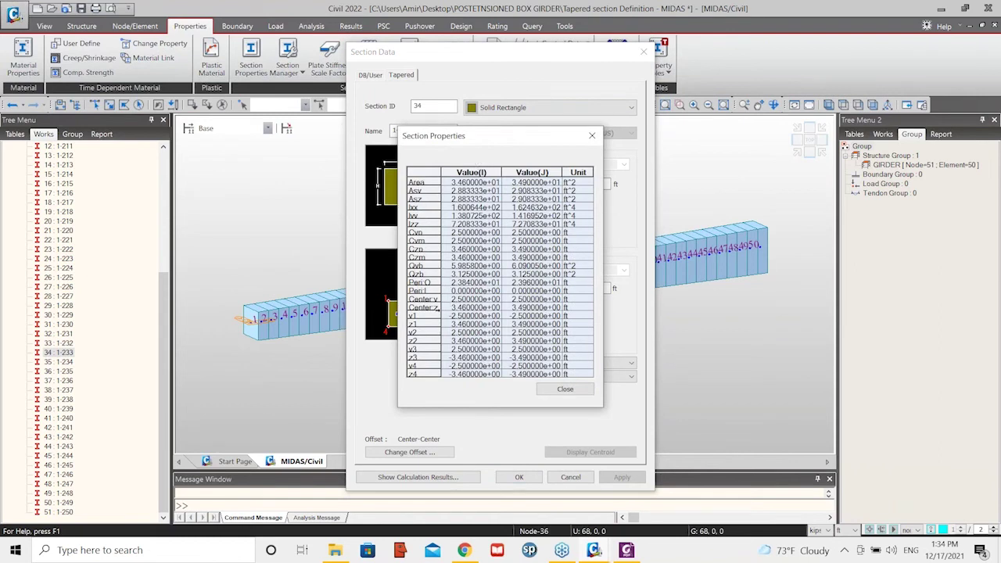
{"action": "left_click", "coordinate": [564, 389]}
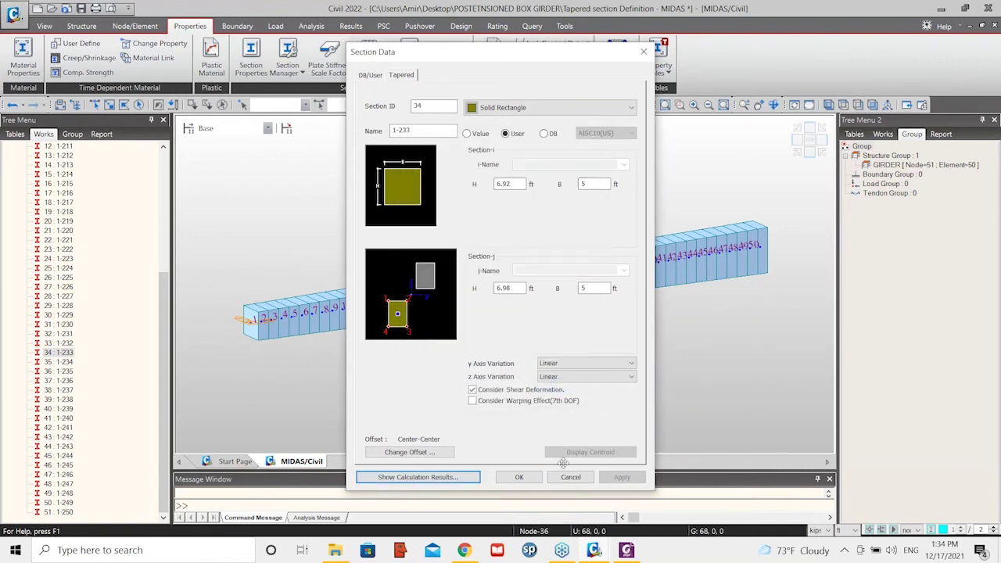
{"action": "left_click", "coordinate": [571, 477]}
Close the tapered girder model with its changes saved, and return to the segmental box girder bridge model
{"action": "left_click", "coordinate": [988, 8]}
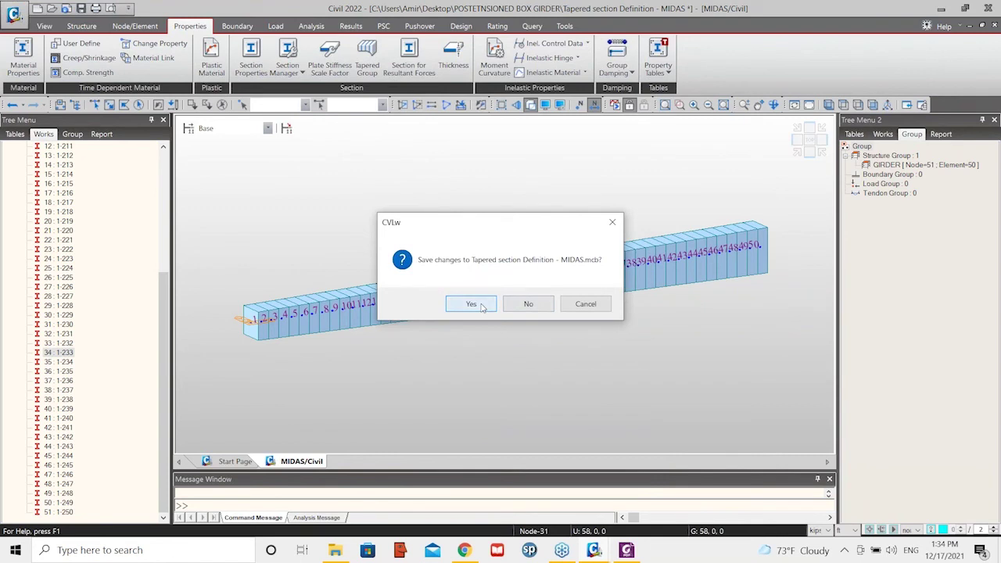
{"action": "left_click", "coordinate": [472, 303]}
{"action": "scroll", "coordinate": [442, 302], "scroll_direction": "up", "scroll_amount": 3}
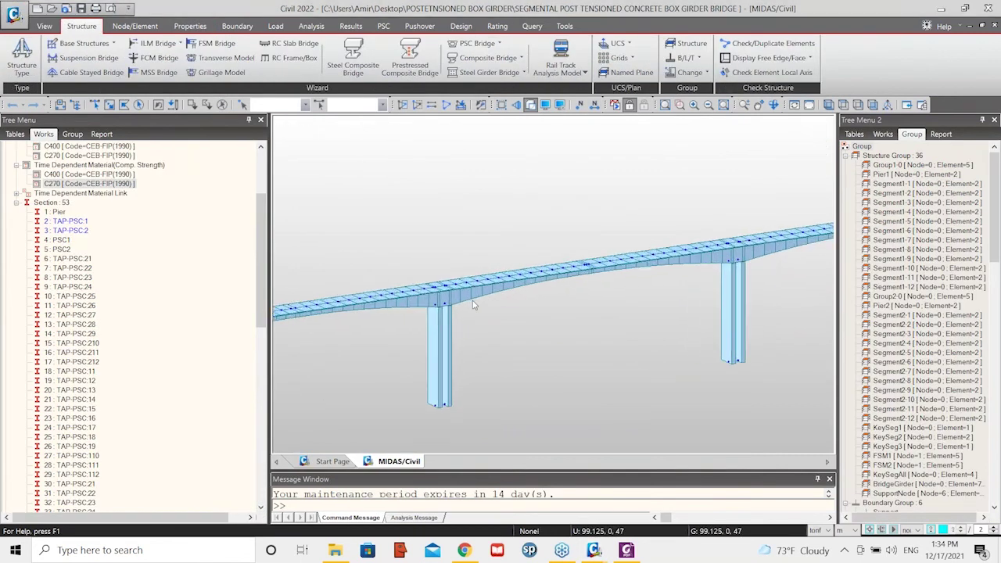
{"action": "scroll", "coordinate": [504, 339], "scroll_direction": "down", "scroll_amount": 4}
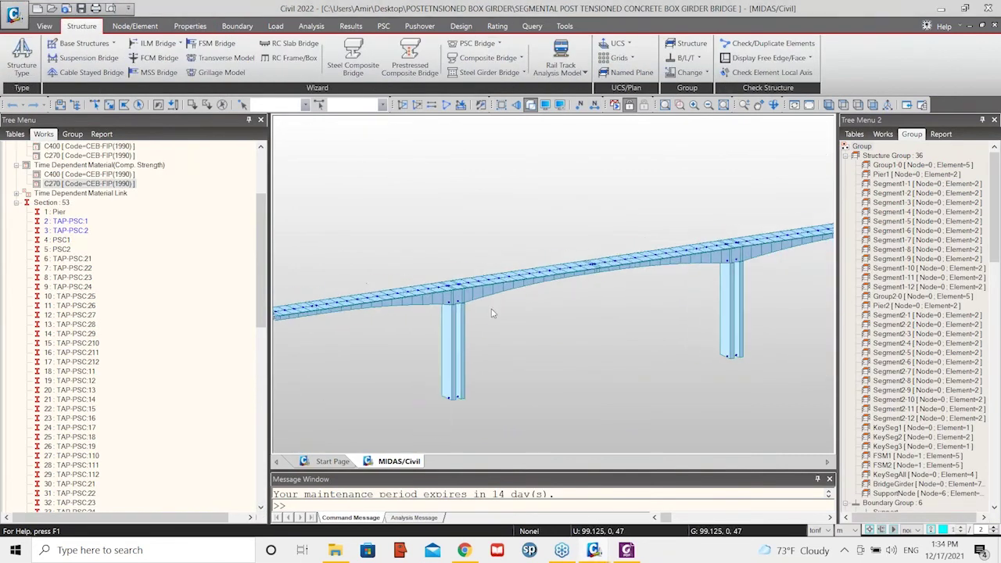
Review the tapered section TAP-PSC:1 and its available shape types, keeping PSC-1CELL
{"action": "right_click", "coordinate": [70, 222]}
{"action": "left_click", "coordinate": [125, 366]}
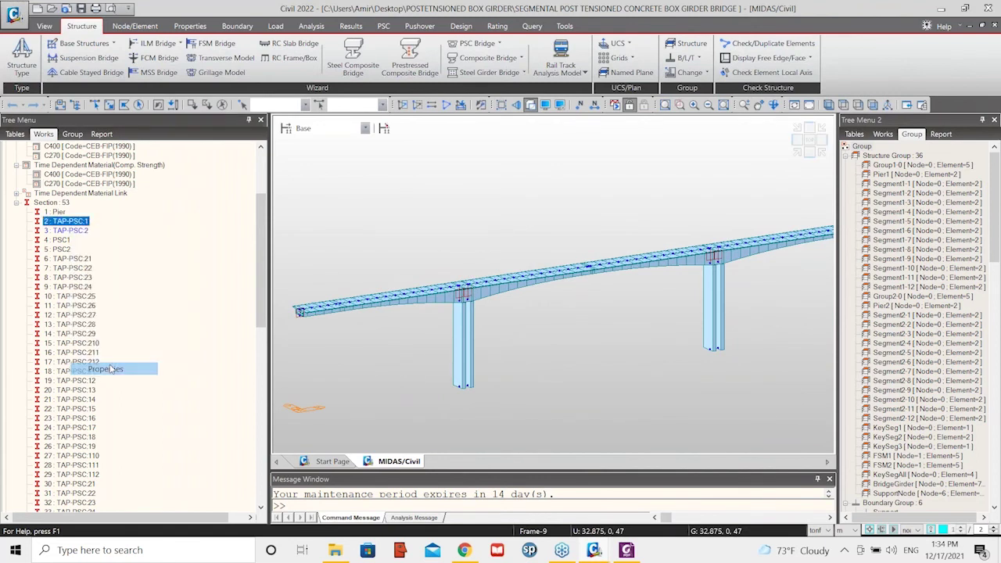
{"action": "left_click_drag", "start_coordinate": [485, 15], "coordinate": [257, 207]}
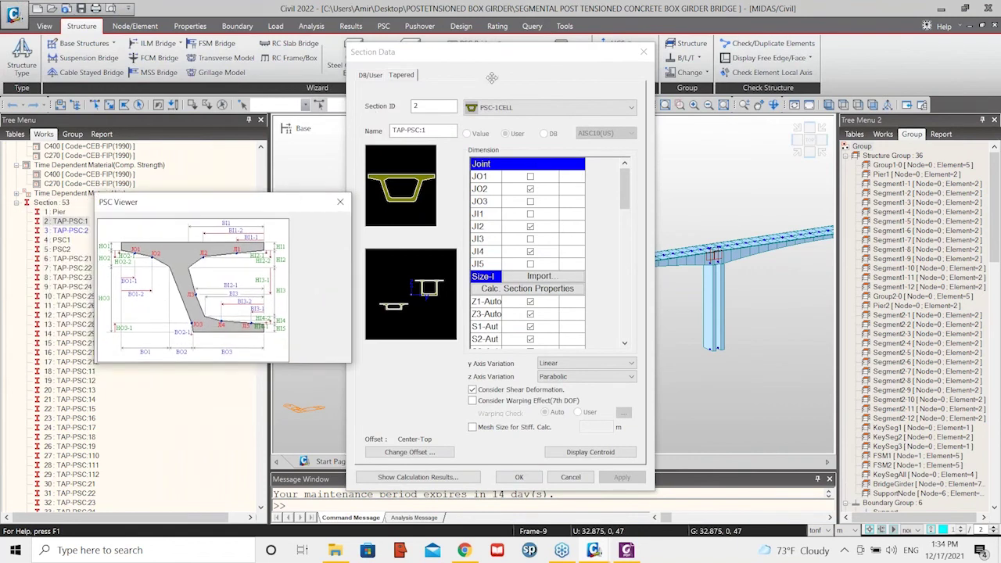
{"action": "left_click", "coordinate": [502, 109]}
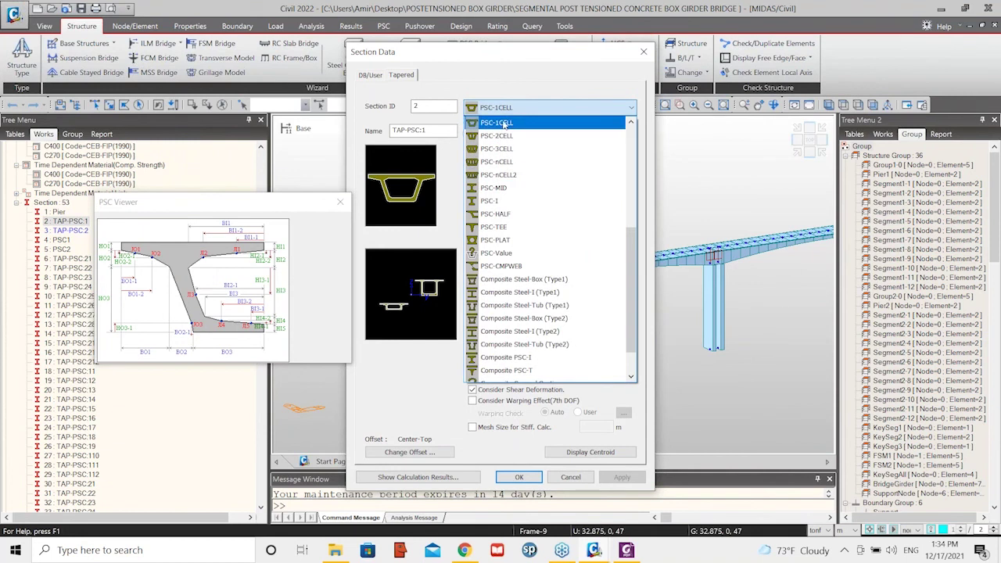
{"action": "left_click", "coordinate": [505, 124]}
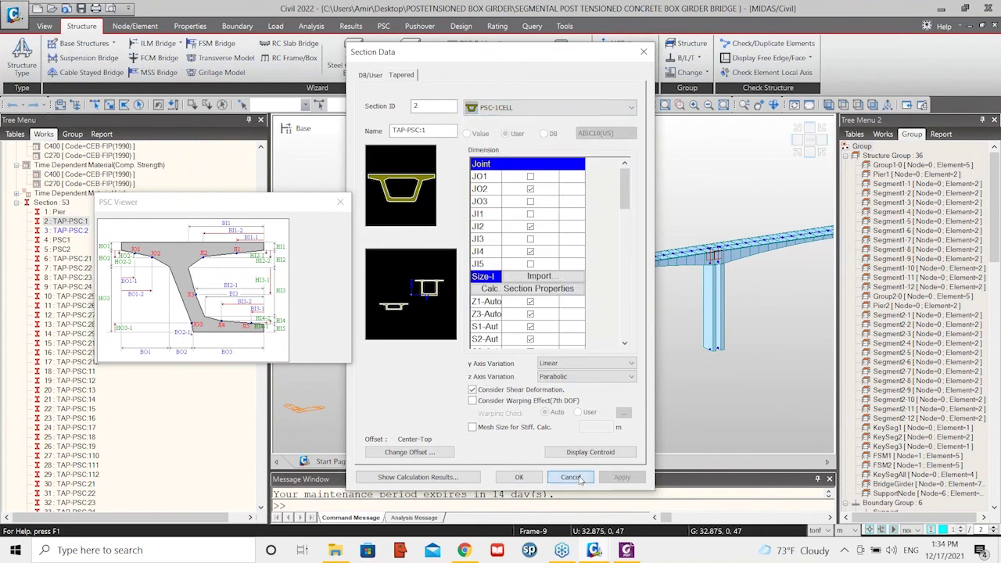
{"action": "left_click", "coordinate": [518, 476]}
Inspect section PSC1, including its dimensions, the available PSC shape types and the calculated section properties
{"action": "right_click", "coordinate": [70, 240]}
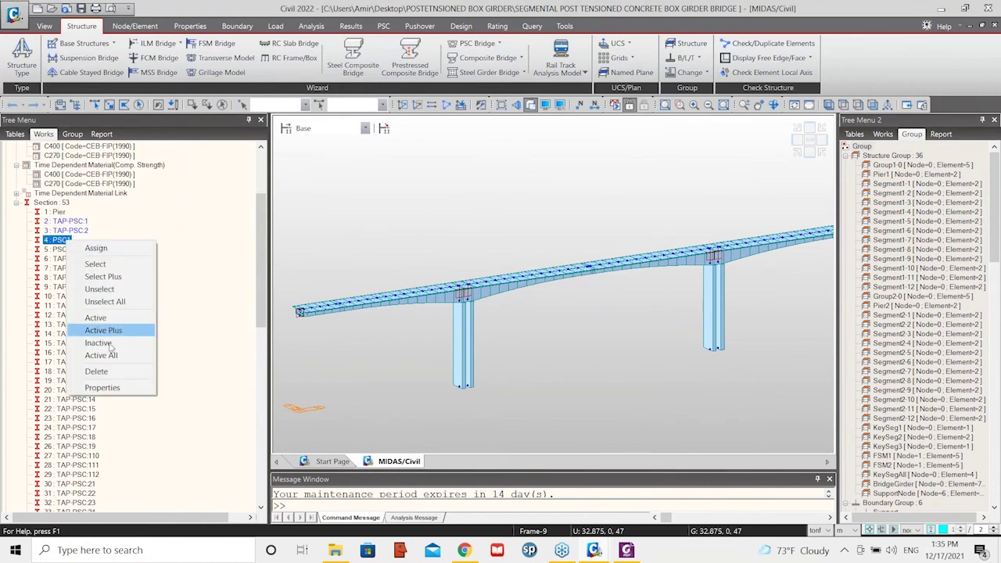
{"action": "left_click", "coordinate": [132, 391]}
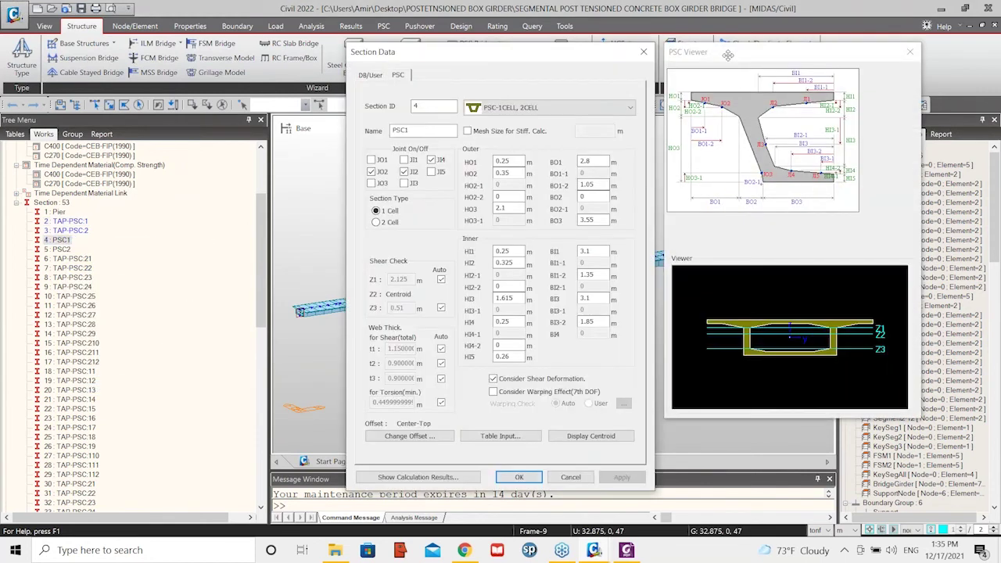
{"action": "left_click", "coordinate": [520, 107]}
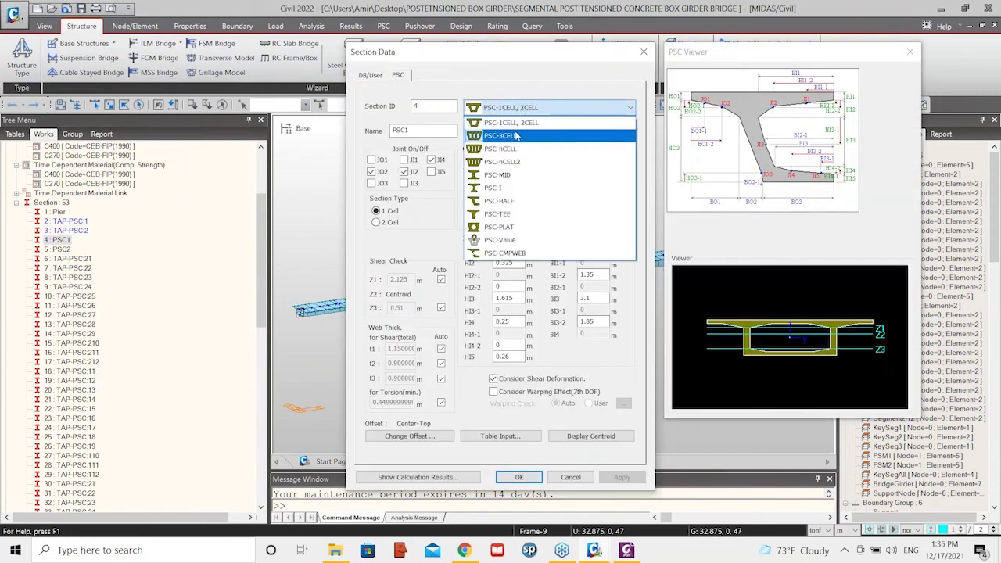
{"action": "left_click", "coordinate": [526, 113]}
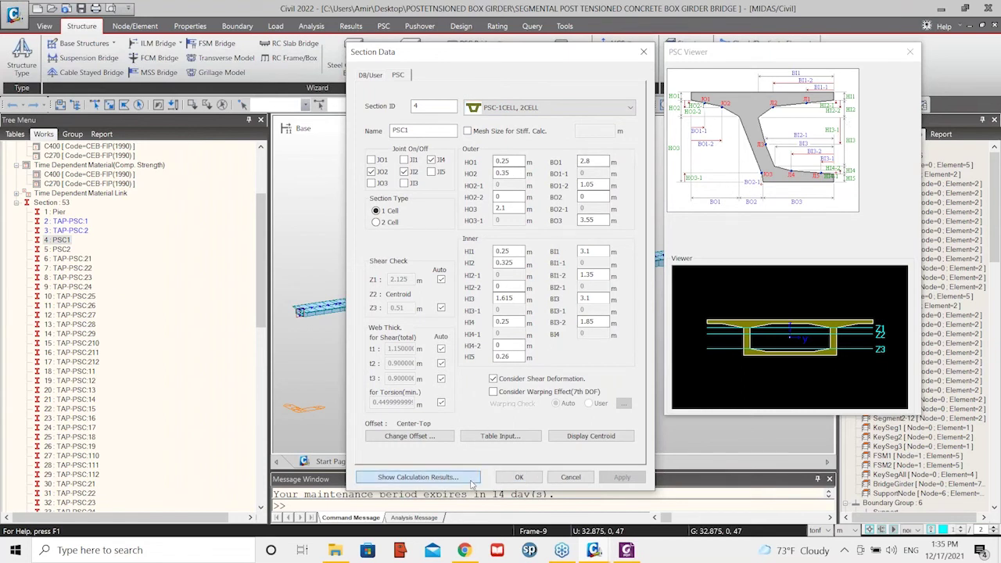
{"action": "left_click", "coordinate": [472, 479]}
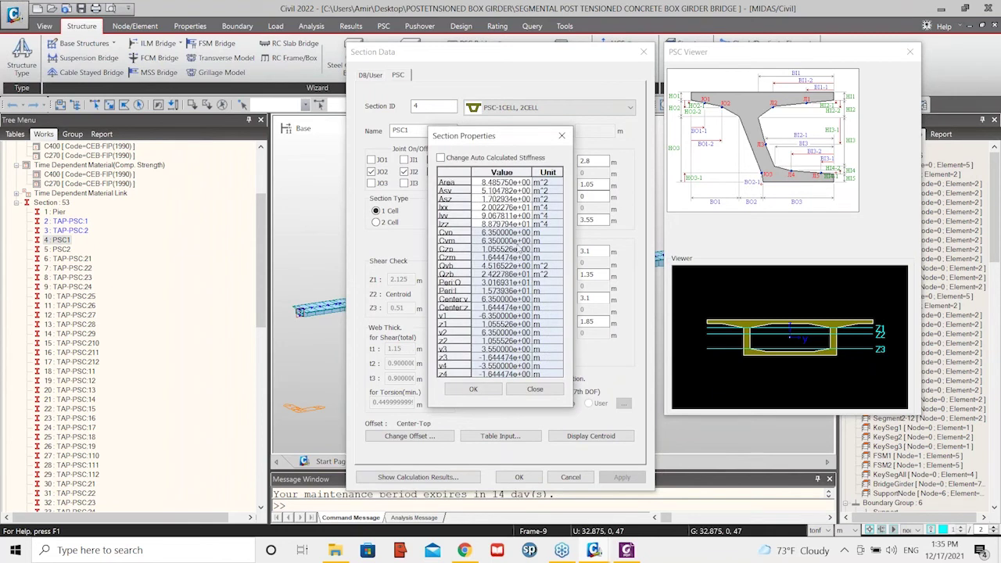
{"action": "left_click", "coordinate": [542, 391]}
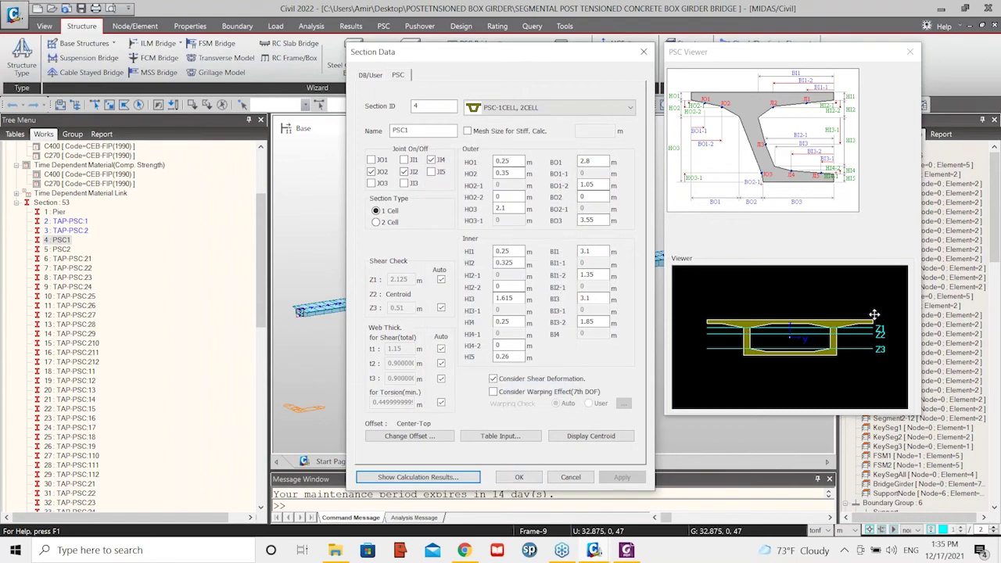
Close the PSC1 section data and inspect the dimensions and shape of section PSC2, leaving it unchanged
{"action": "left_click", "coordinate": [518, 477]}
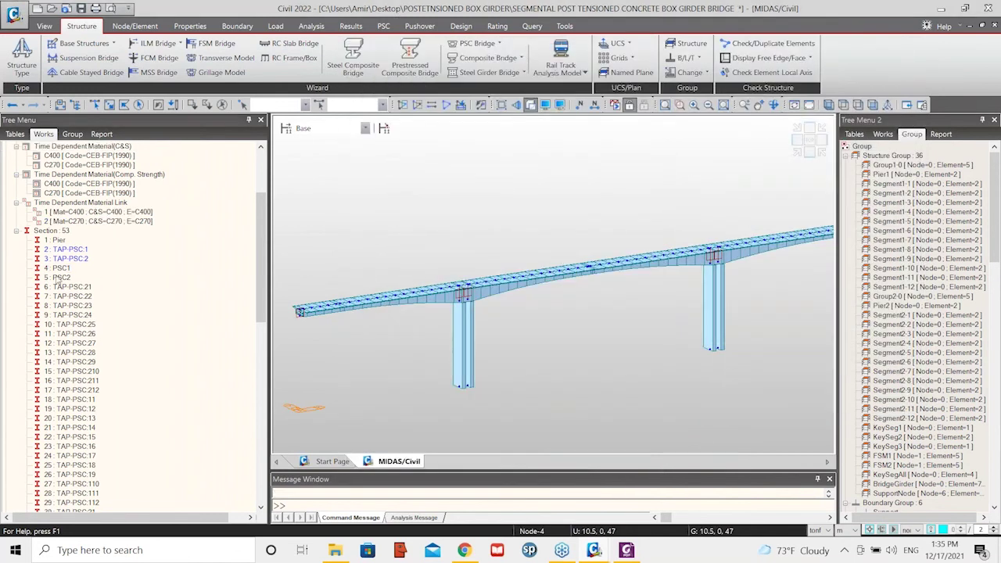
{"action": "right_click", "coordinate": [63, 277]}
{"action": "left_click", "coordinate": [118, 425]}
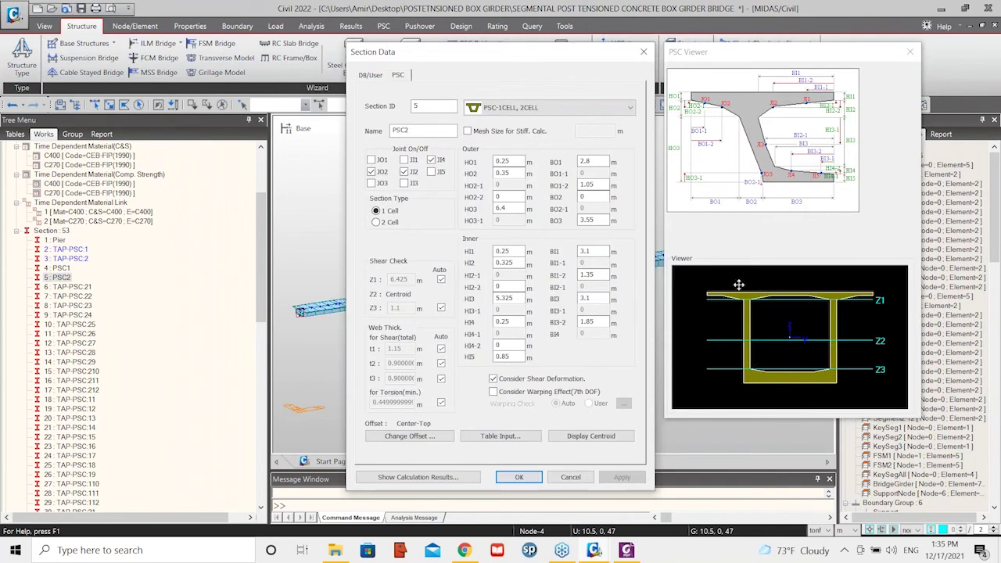
{"action": "left_click", "coordinate": [570, 477]}
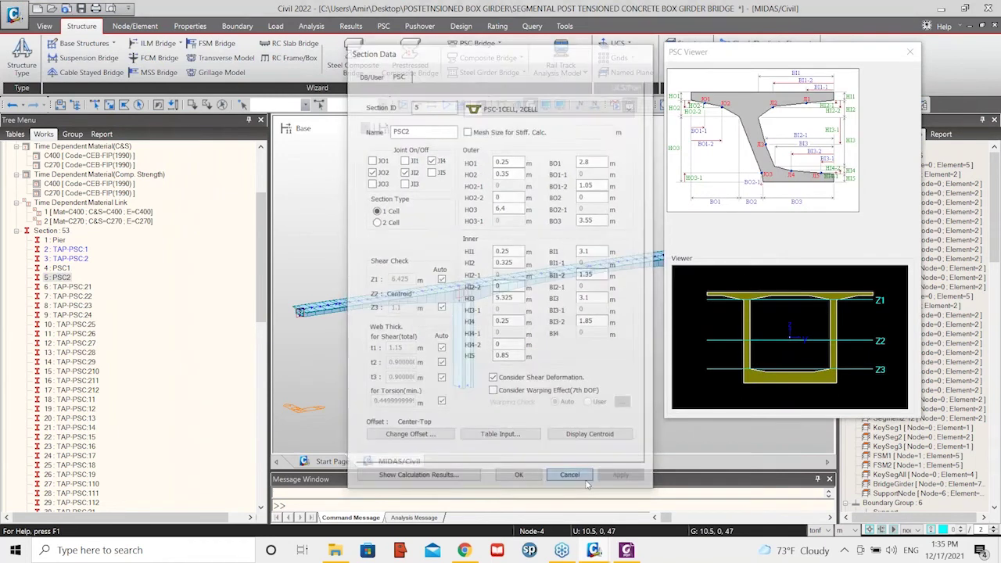
Review the properties of tapered section TAP-PSC:1, including its end shapes and its y- and z-axis variation
{"action": "left_click", "coordinate": [78, 250]}
{"action": "right_click", "coordinate": [82, 254]}
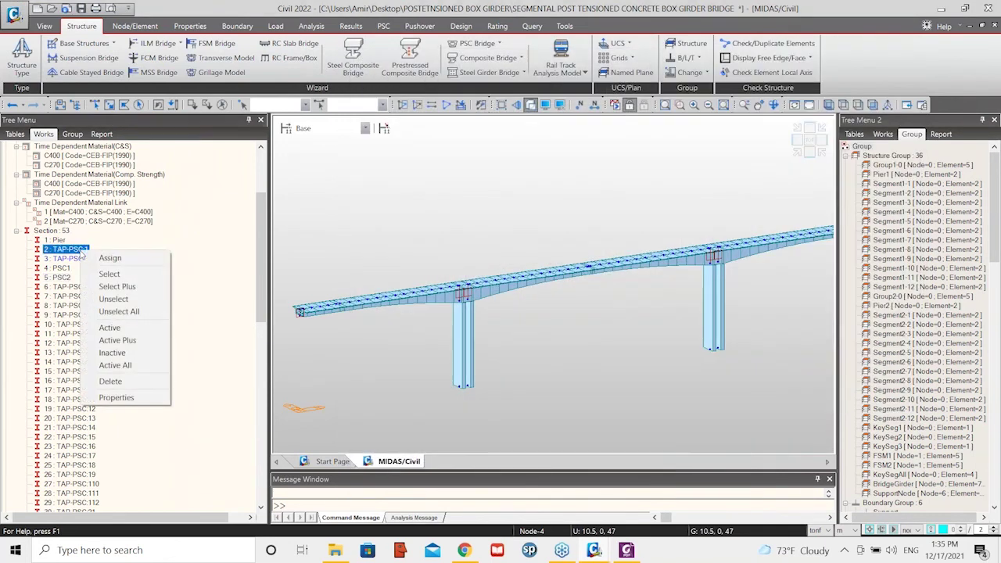
{"action": "left_click", "coordinate": [117, 396]}
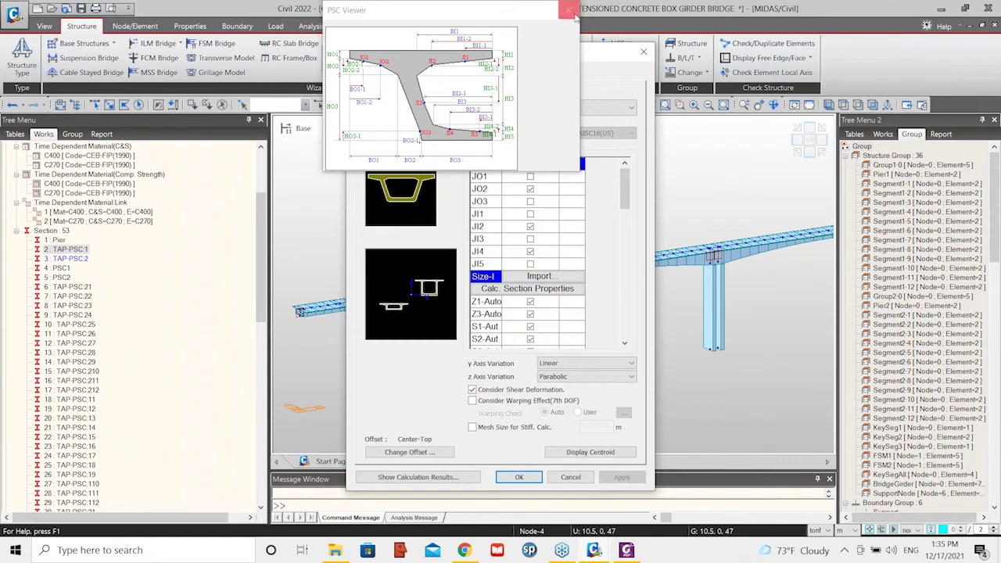
{"action": "left_click", "coordinate": [642, 52]}
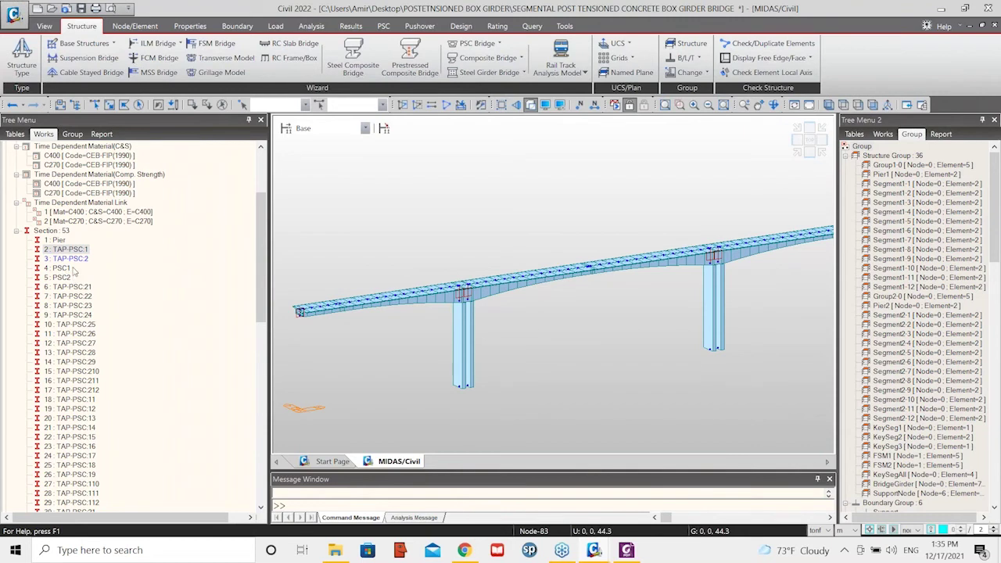
Inspect section 36 (TAP-PSC:27), checking its I-end and J-end dimensions against the PSC shape diagram
{"action": "scroll", "coordinate": [87, 305], "scroll_direction": "down", "scroll_amount": 5}
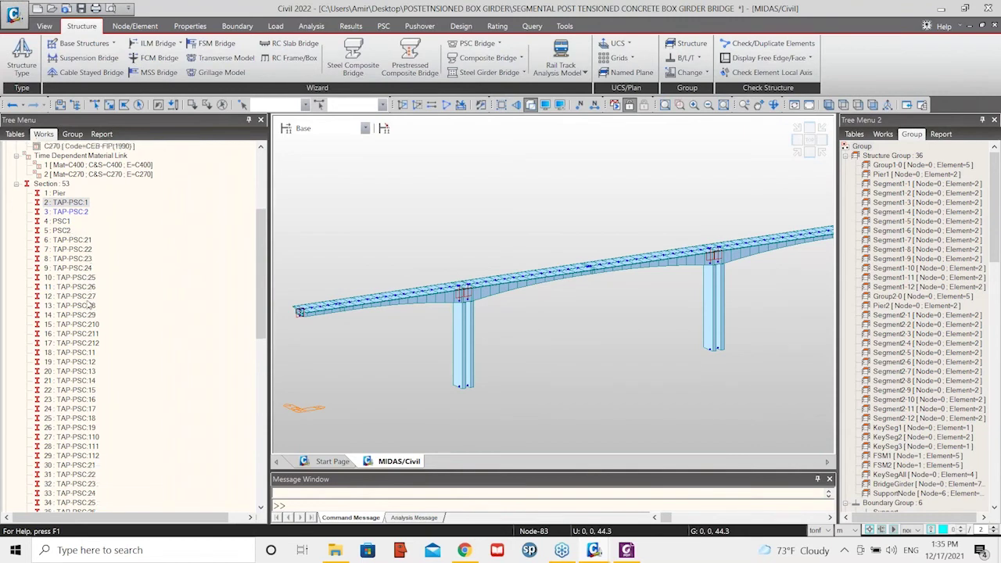
{"action": "scroll", "coordinate": [86, 227], "scroll_direction": "down", "scroll_amount": 5}
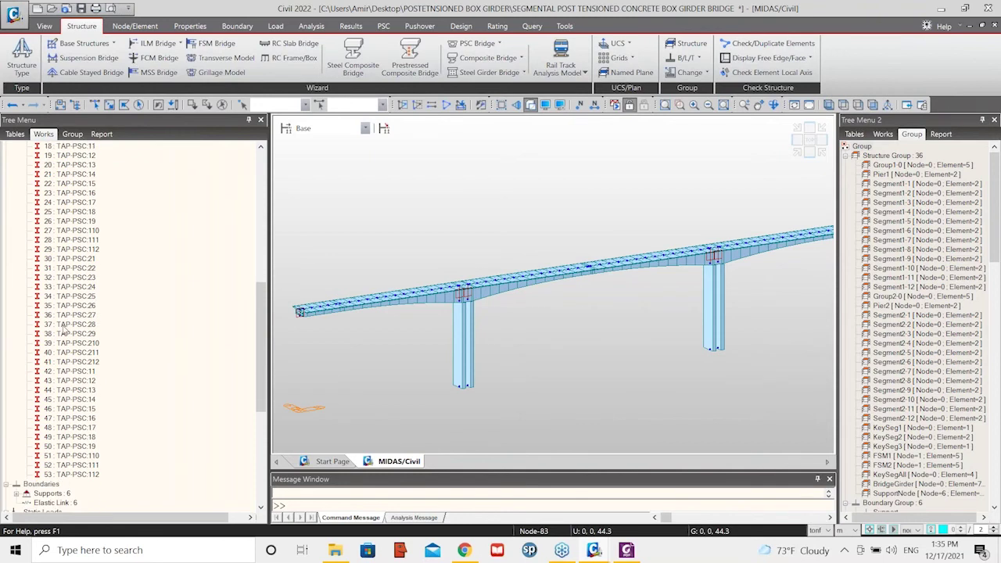
{"action": "right_click", "coordinate": [83, 231]}
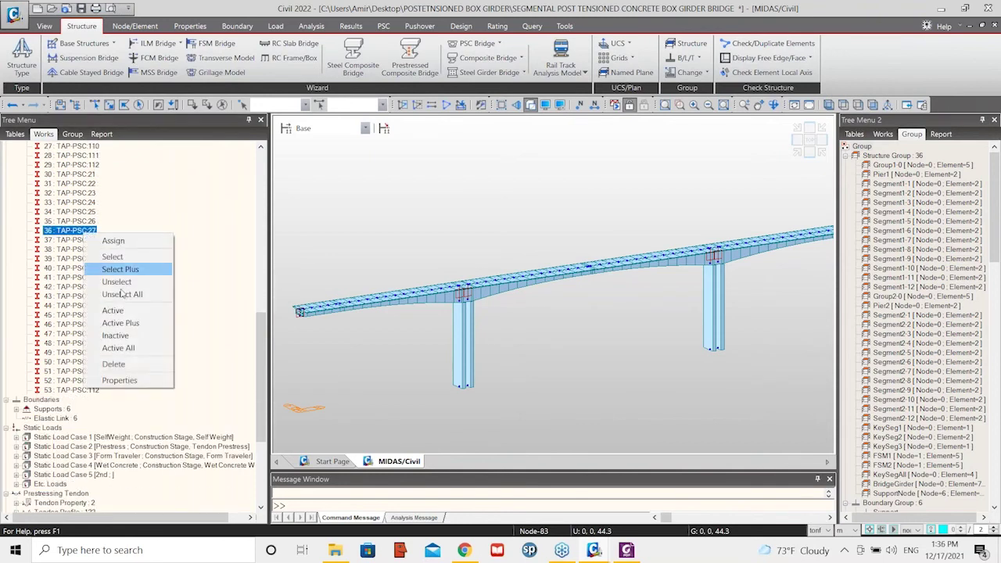
{"action": "left_click", "coordinate": [125, 380]}
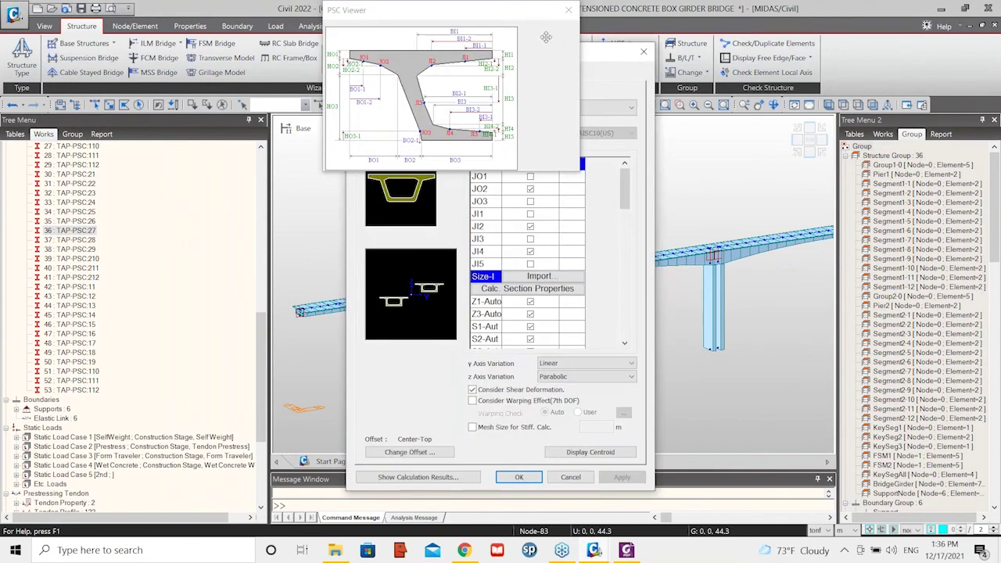
{"action": "left_click_drag", "start_coordinate": [504, 10], "coordinate": [271, 148]}
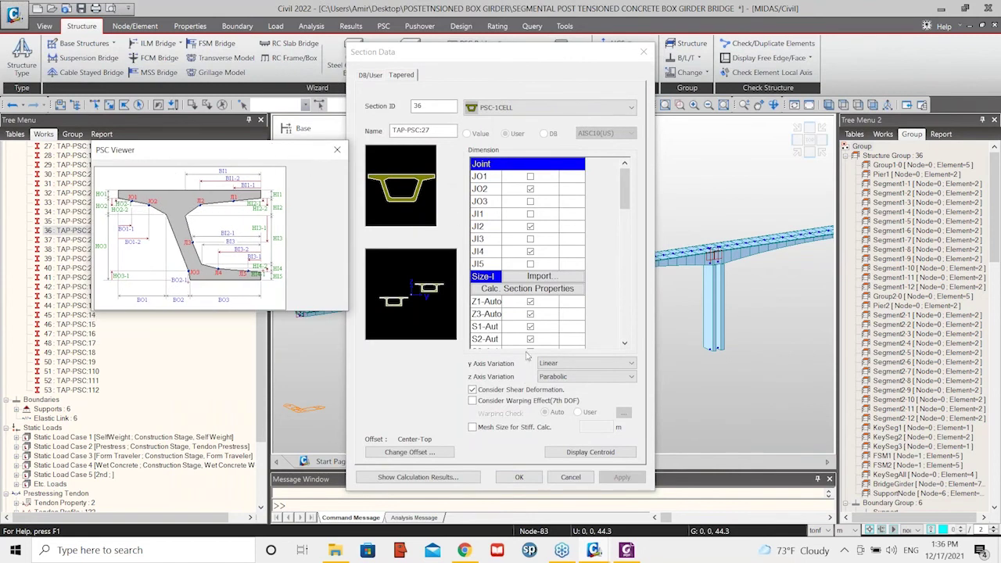
{"action": "scroll", "coordinate": [536, 273], "scroll_direction": "down", "scroll_amount": 12}
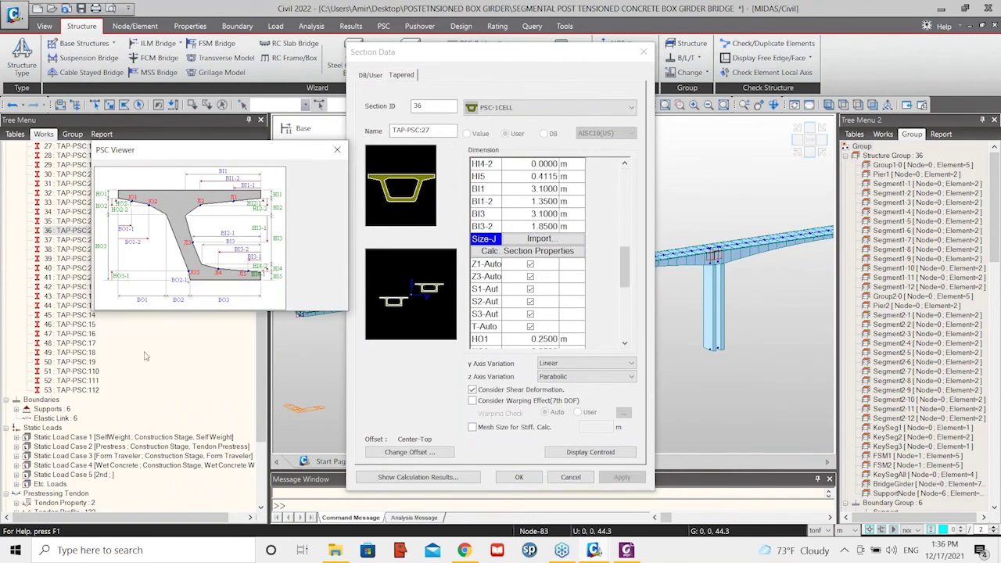
{"action": "left_click", "coordinate": [645, 53]}
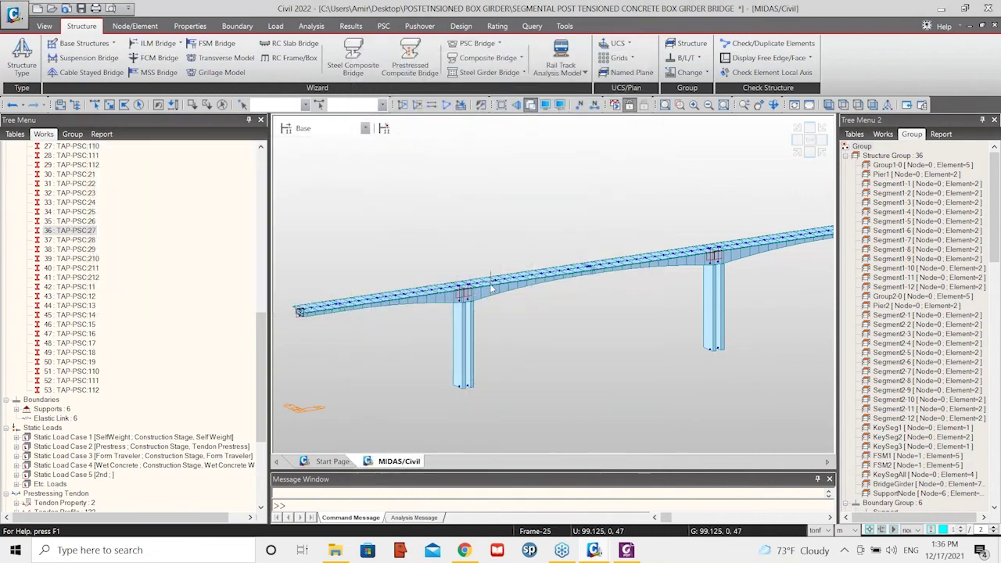
Examine the varying-depth girder segments around the first pier and compare them with the list of tapered sections
{"action": "mouse_move", "coordinate": [491, 288]}
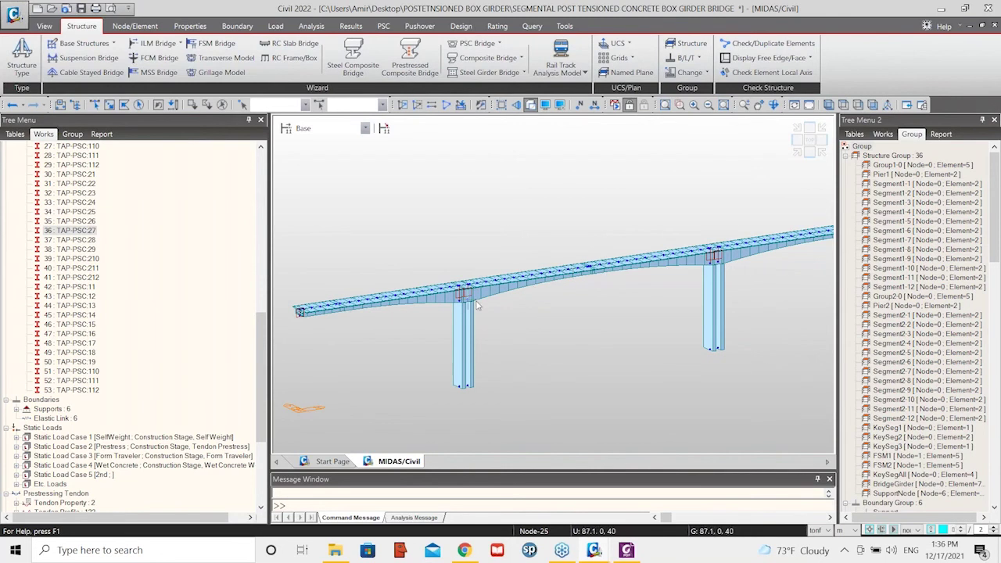
{"action": "scroll", "coordinate": [485, 306], "scroll_direction": "up", "scroll_amount": 5}
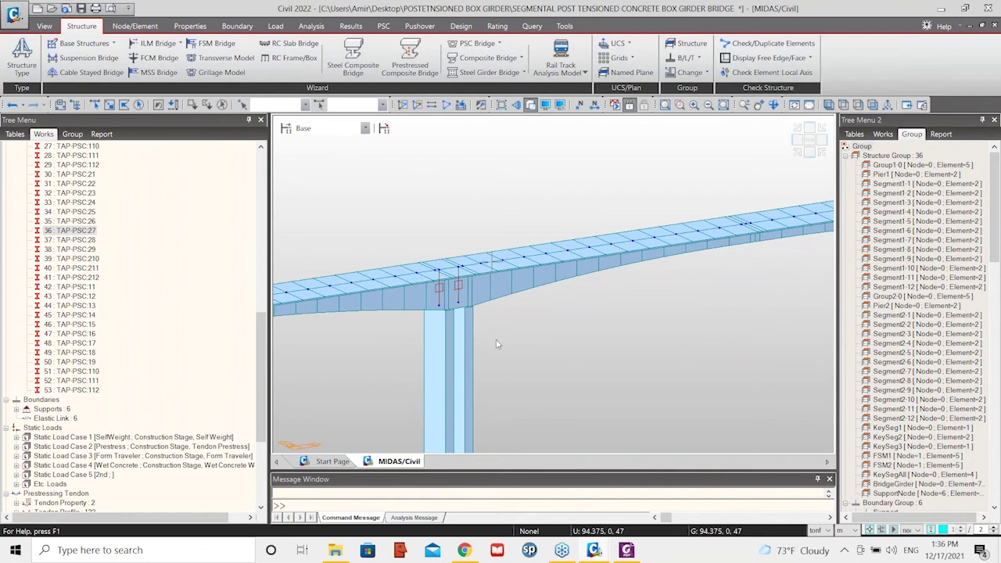
{"action": "scroll", "coordinate": [494, 329], "scroll_direction": "down", "scroll_amount": 2}
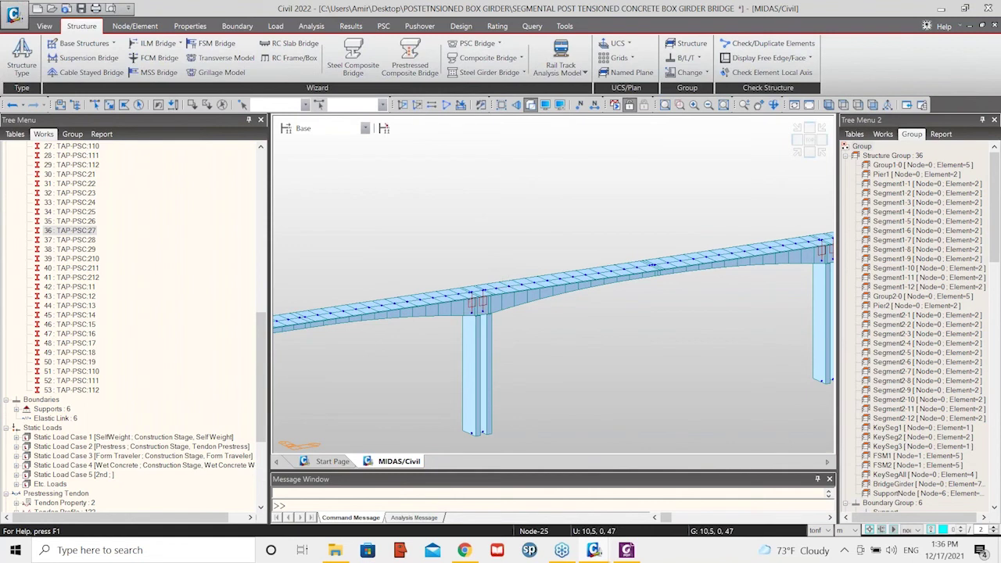
{"action": "scroll", "coordinate": [156, 267], "scroll_direction": "up", "scroll_amount": 6}
{"action": "scroll", "coordinate": [140, 261], "scroll_direction": "up", "scroll_amount": 3}
{"action": "scroll", "coordinate": [117, 332], "scroll_direction": "down", "scroll_amount": 7}
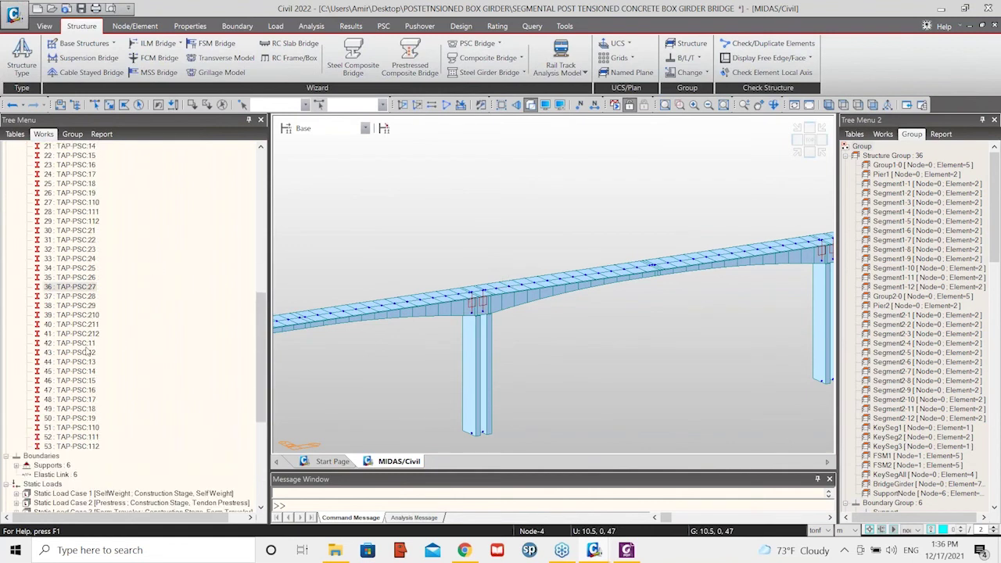
{"action": "scroll", "coordinate": [561, 228], "scroll_direction": "down", "scroll_amount": 3}
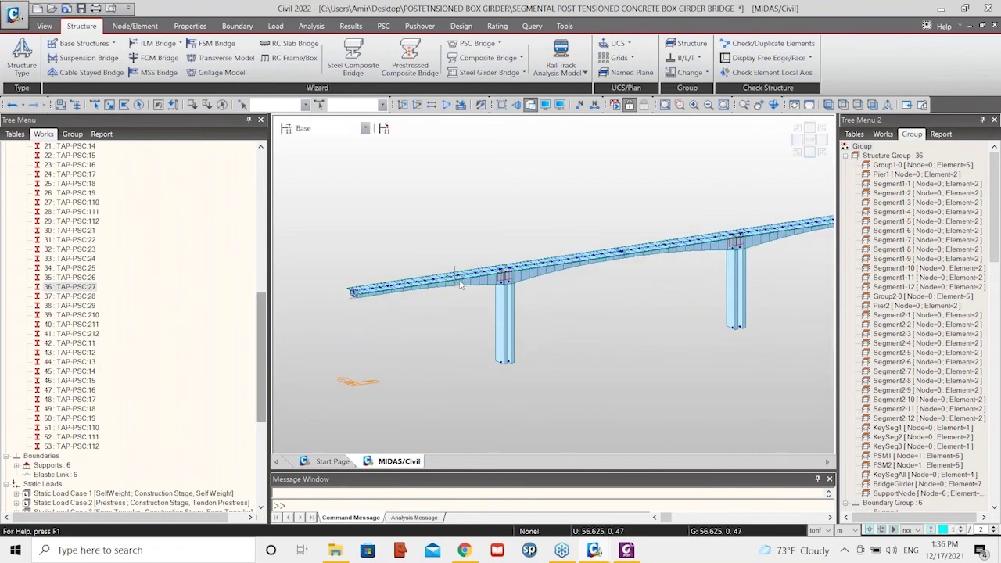
{"action": "scroll", "coordinate": [79, 247], "scroll_direction": "down", "scroll_amount": 1}
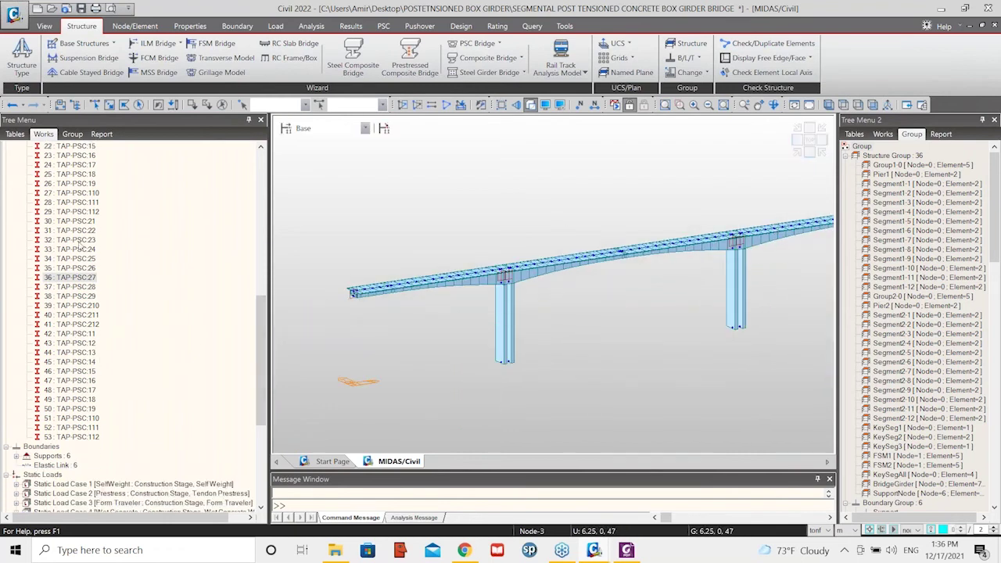
{"action": "scroll", "coordinate": [69, 429], "scroll_direction": "up", "scroll_amount": 10}
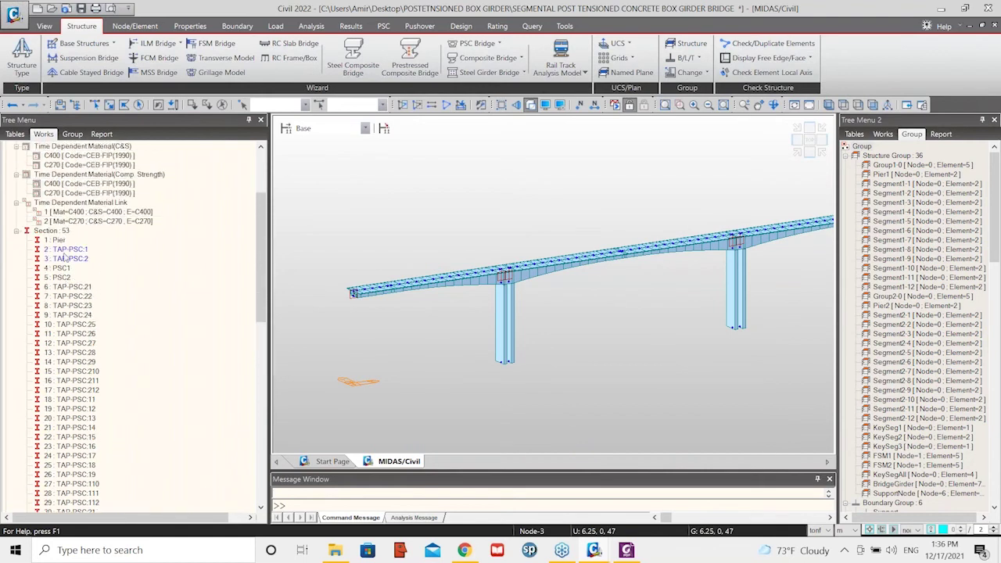
Collapse the section list and review the model's materials, time-dependent properties, boundaries, loads and construction stages
{"action": "left_click", "coordinate": [16, 232]}
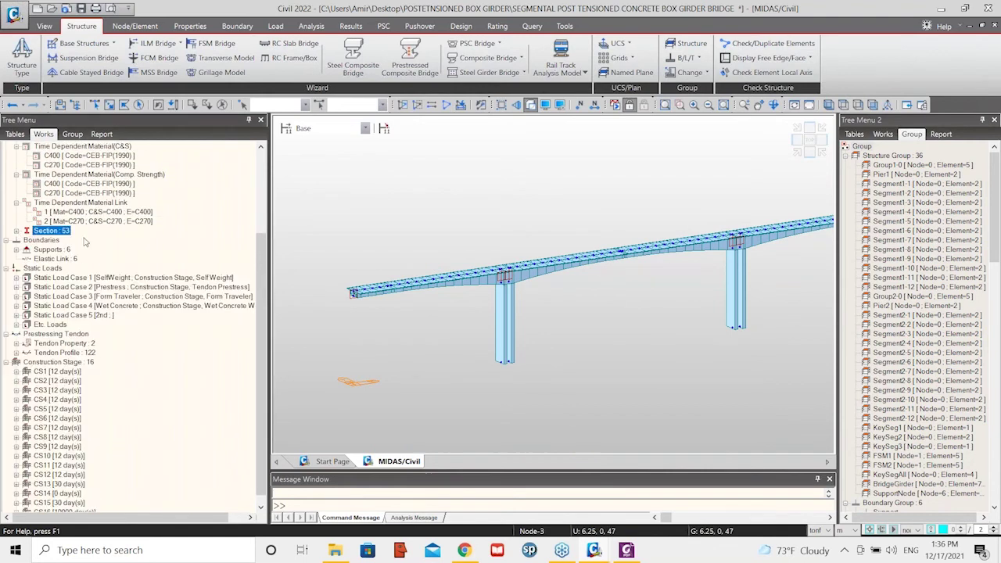
{"action": "scroll", "coordinate": [108, 227], "scroll_direction": "down", "scroll_amount": 1}
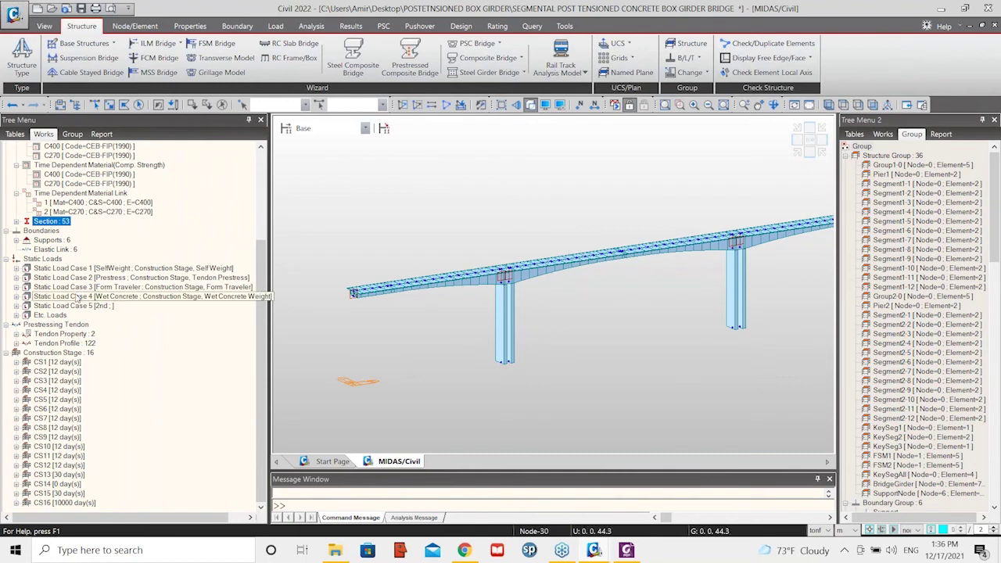
{"action": "scroll", "coordinate": [59, 242], "scroll_direction": "up", "scroll_amount": 5}
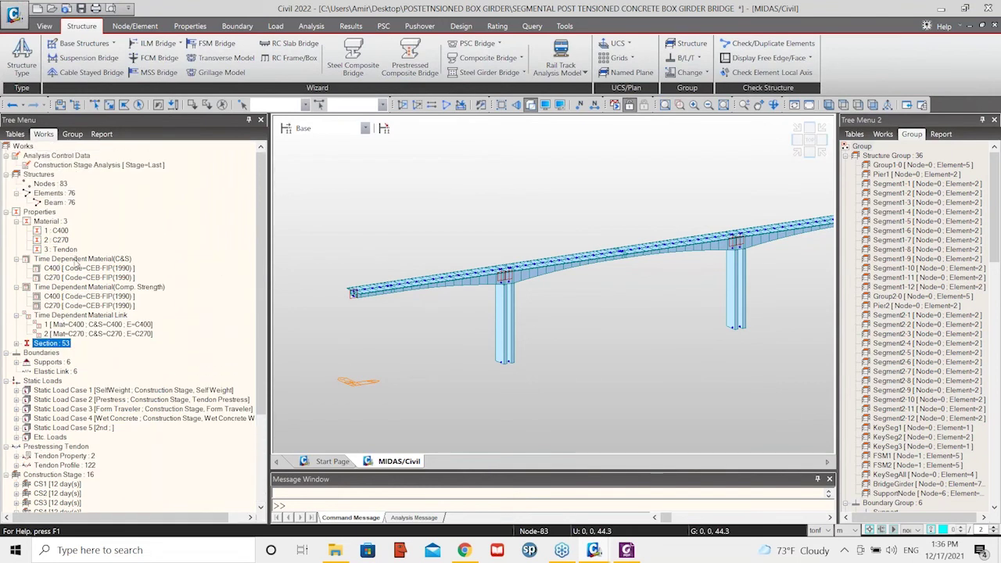
{"action": "scroll", "coordinate": [96, 300], "scroll_direction": "down", "scroll_amount": 2}
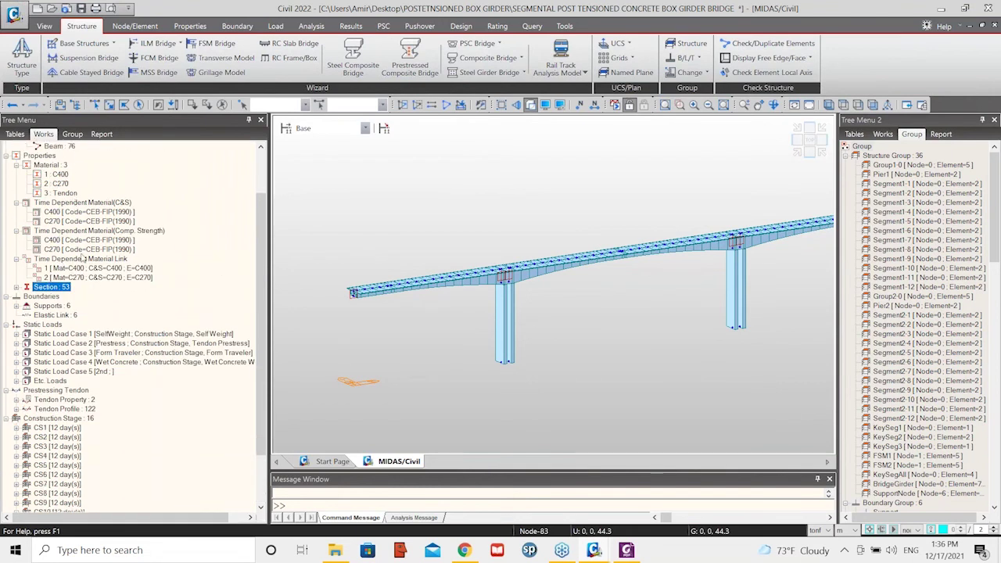
{"action": "scroll", "coordinate": [86, 241], "scroll_direction": "down", "scroll_amount": 1}
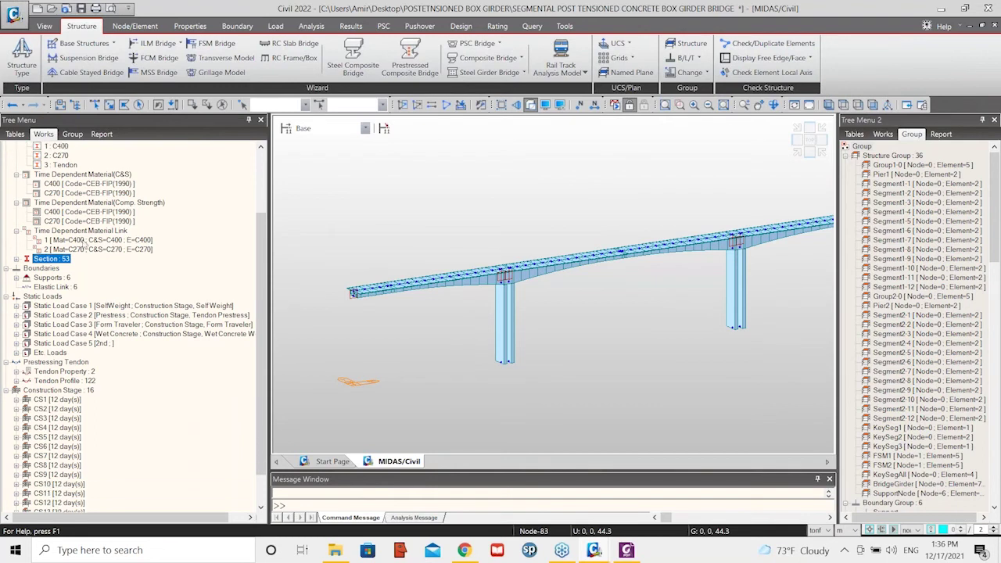
List the support types and highlight the nodes assigned support Type 1 [1111110] in the model
{"action": "left_click", "coordinate": [16, 278]}
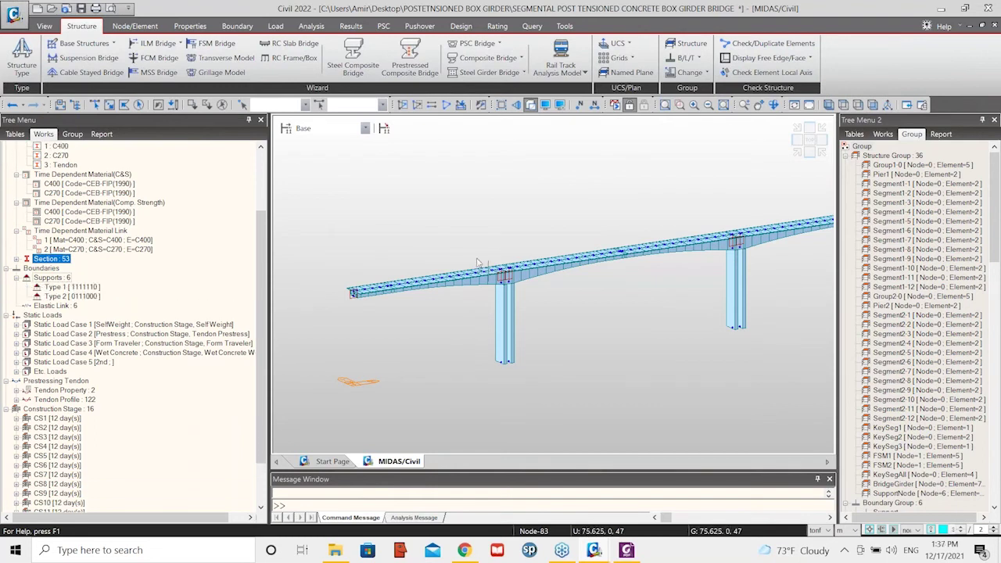
{"action": "middle_click_drag", "start_coordinate": [612, 297], "coordinate": [575, 292]}
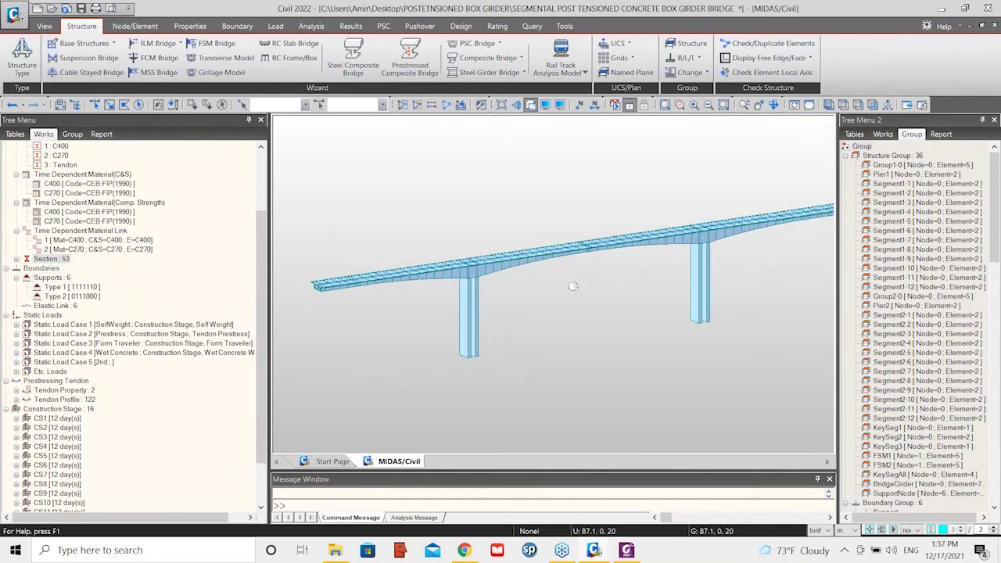
{"action": "left_click", "coordinate": [88, 287]}
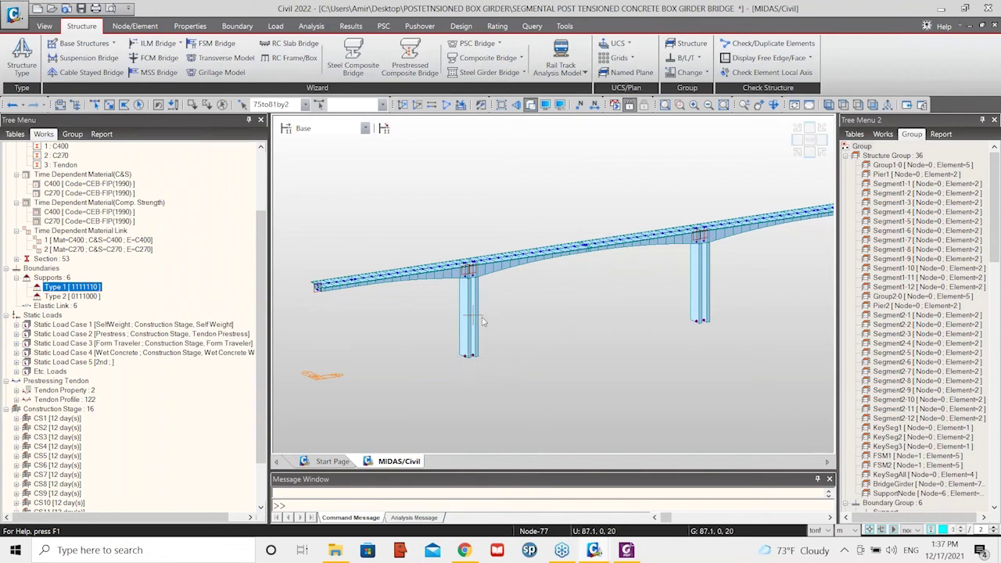
Highlight the nodes with support Type 2 [0111000] and review that support's restraint settings without changing them
{"action": "left_click", "coordinate": [74, 296]}
{"action": "right_click", "coordinate": [78, 297]}
{"action": "left_click", "coordinate": [109, 471]}
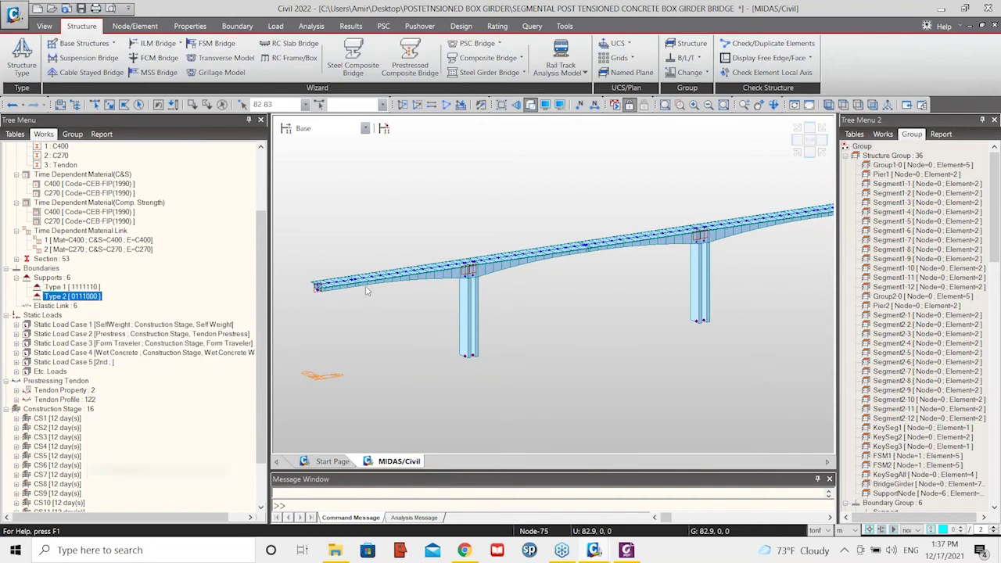
{"action": "scroll", "coordinate": [674, 307], "scroll_direction": "down", "scroll_amount": 2}
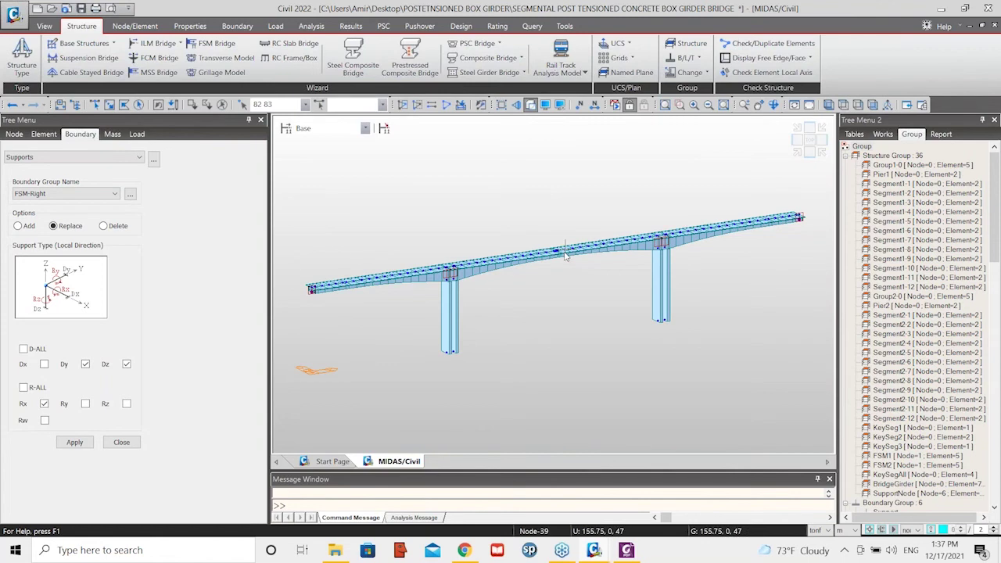
{"action": "left_click", "coordinate": [122, 442]}
Select the elastic link entry and examine the links at the girder's free end
{"action": "left_click", "coordinate": [47, 307]}
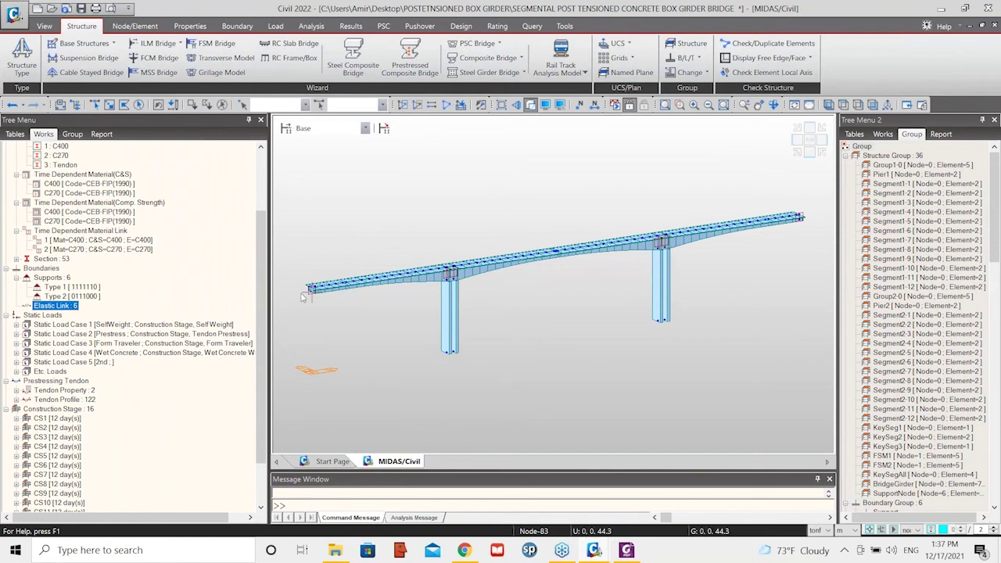
{"action": "scroll", "coordinate": [304, 295], "scroll_direction": "up", "scroll_amount": 5}
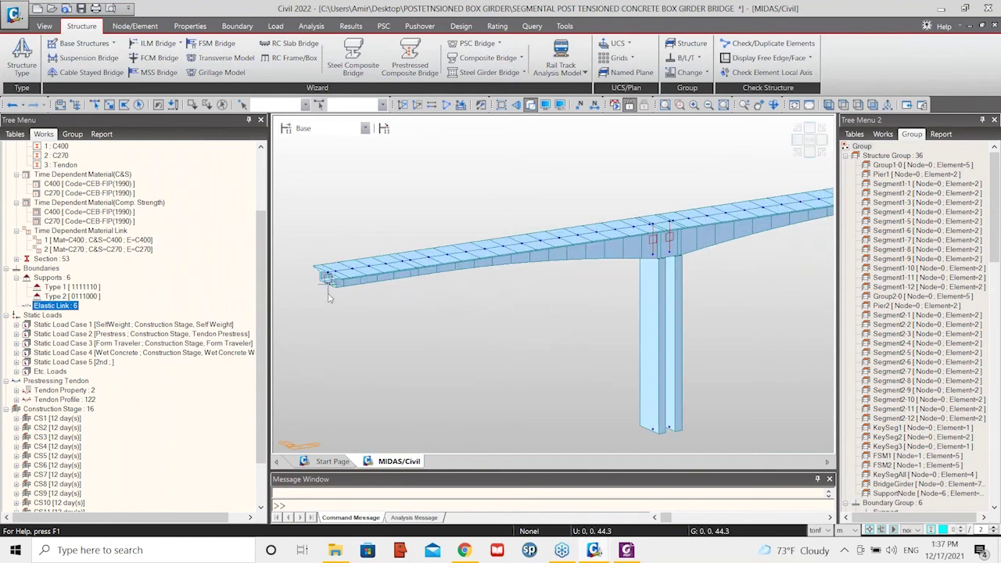
{"action": "scroll", "coordinate": [329, 297], "scroll_direction": "down", "scroll_amount": 5}
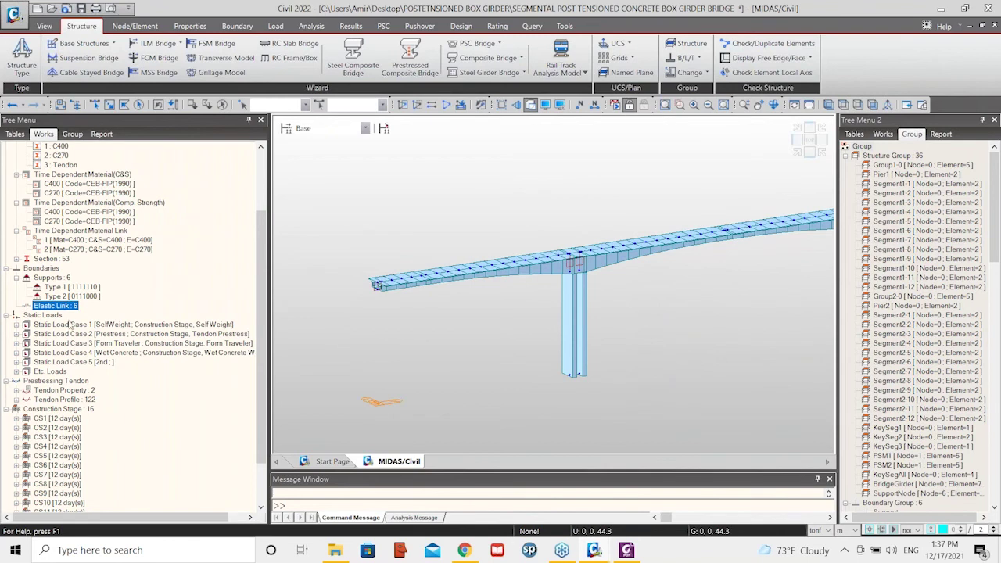
Show the contents of Static Load Case 1 (SelfWeight) and select its self-weight load entry
{"action": "scroll", "coordinate": [68, 324], "scroll_direction": "down", "scroll_amount": 2}
{"action": "left_click", "coordinate": [15, 269]}
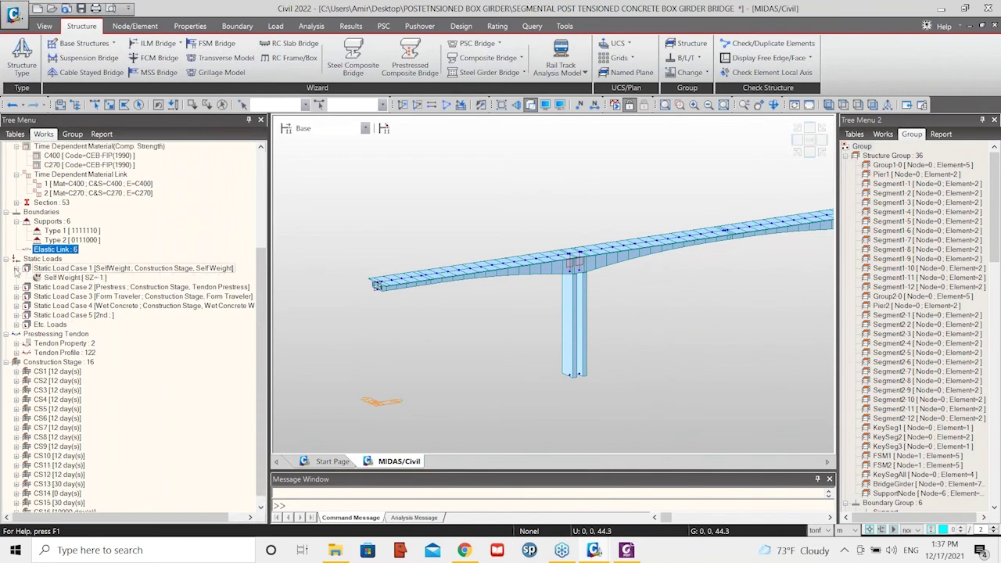
{"action": "left_click", "coordinate": [70, 277]}
{"action": "scroll", "coordinate": [469, 305], "scroll_direction": "down", "scroll_amount": 2}
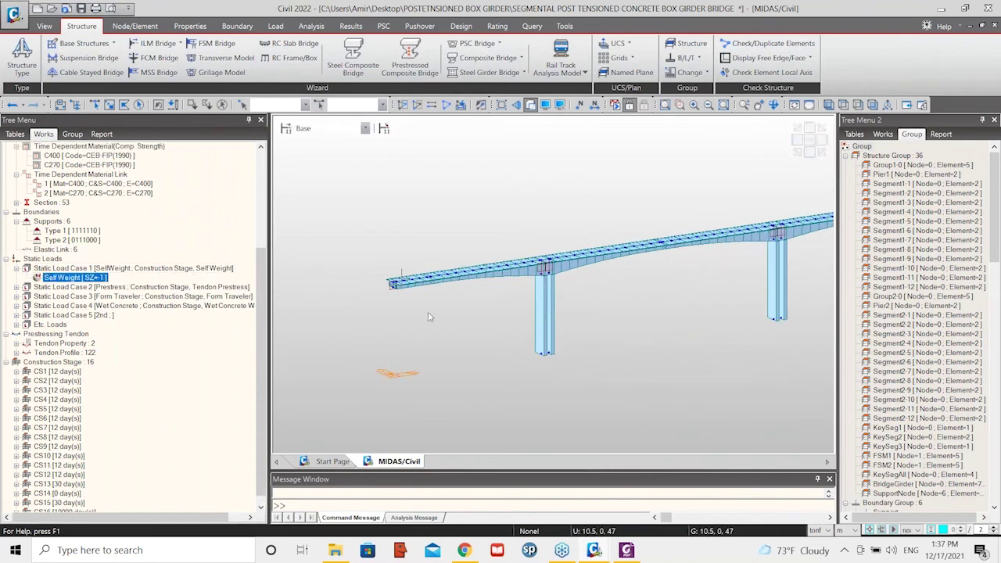
Show the contents of Static Load Case 2 (Prestress) and select its tendon prestress loads entry
{"action": "middle_click_drag", "start_coordinate": [618, 322], "coordinate": [575, 309]}
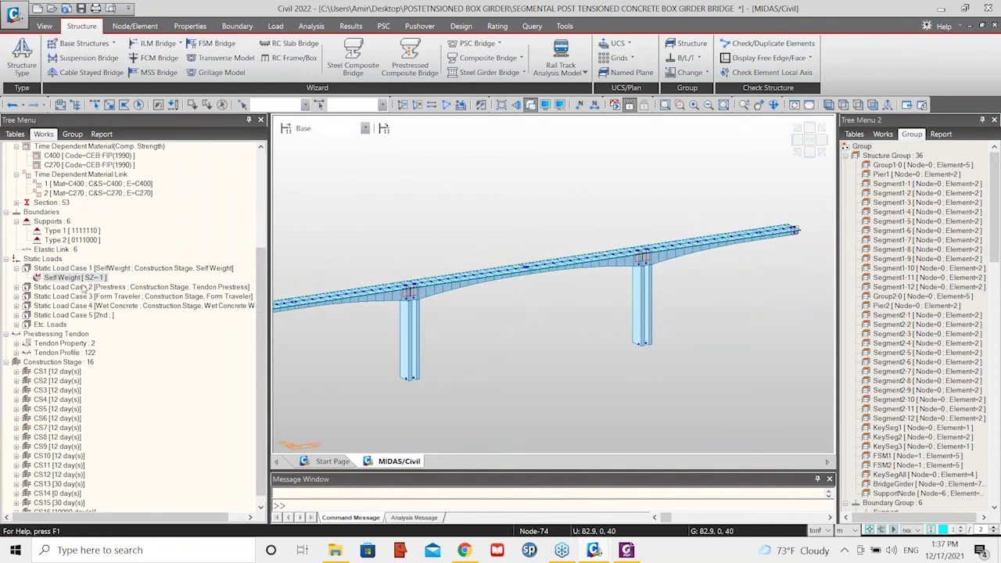
{"action": "left_click", "coordinate": [16, 287]}
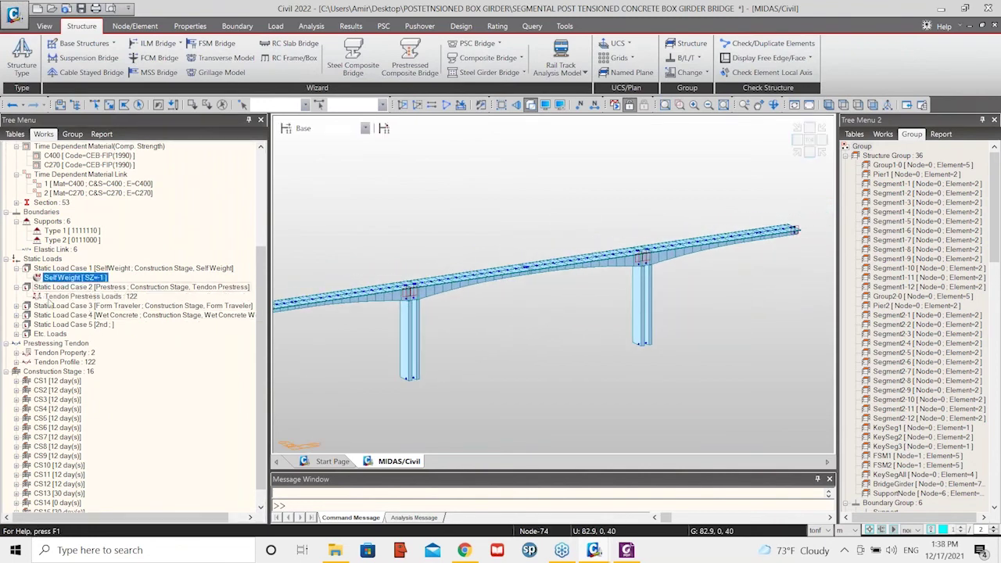
{"action": "left_click", "coordinate": [71, 297]}
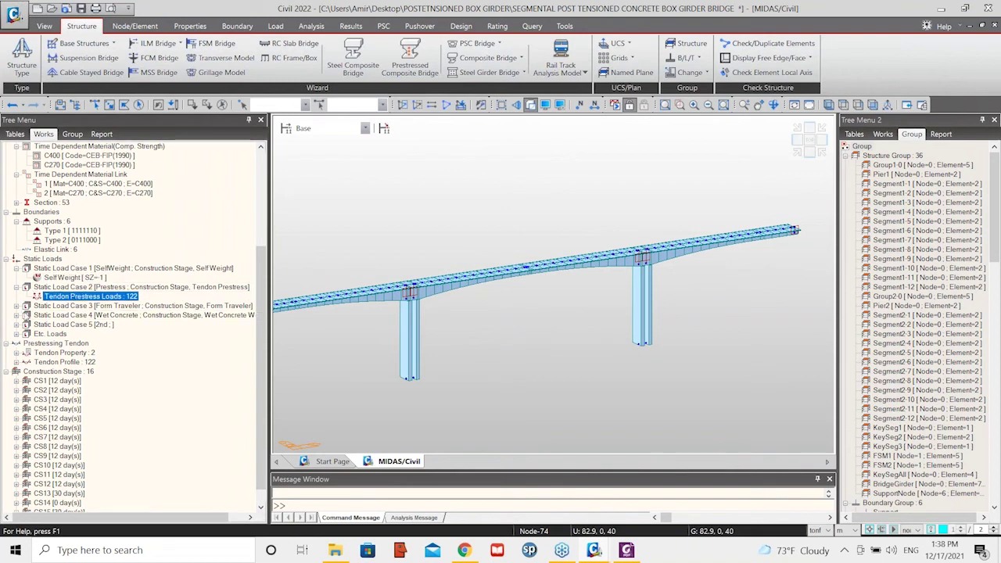
Display the nodal loads of Static Load Case 3 (Form Traveler) on the bridge model and examine them along the girder
{"action": "left_click", "coordinate": [16, 306]}
{"action": "left_click", "coordinate": [70, 315]}
{"action": "right_click", "coordinate": [75, 315]}
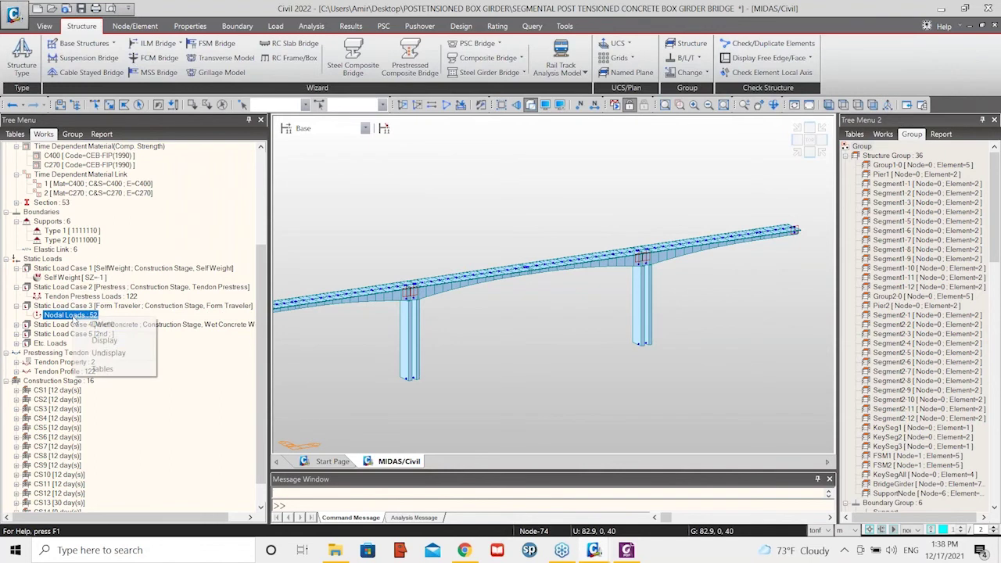
{"action": "left_click", "coordinate": [104, 340]}
{"action": "scroll", "coordinate": [581, 369], "scroll_direction": "down", "scroll_amount": 2}
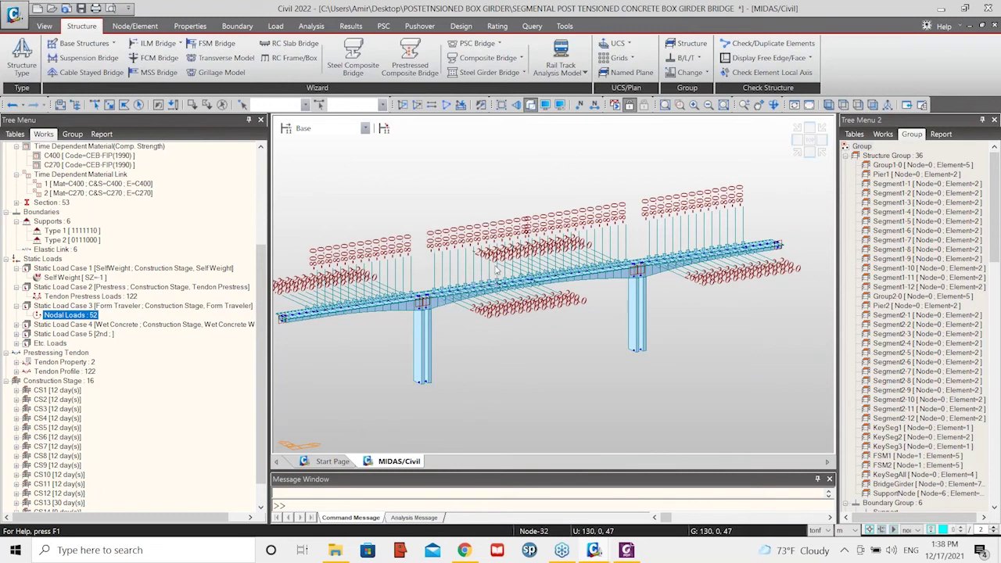
{"action": "mouse_move", "coordinate": [495, 270]}
Display the nodal loads of Static Load Case 4 (Wet Concrete) on the bridge model
{"action": "scroll", "coordinate": [83, 315], "scroll_direction": "down", "scroll_amount": 1}
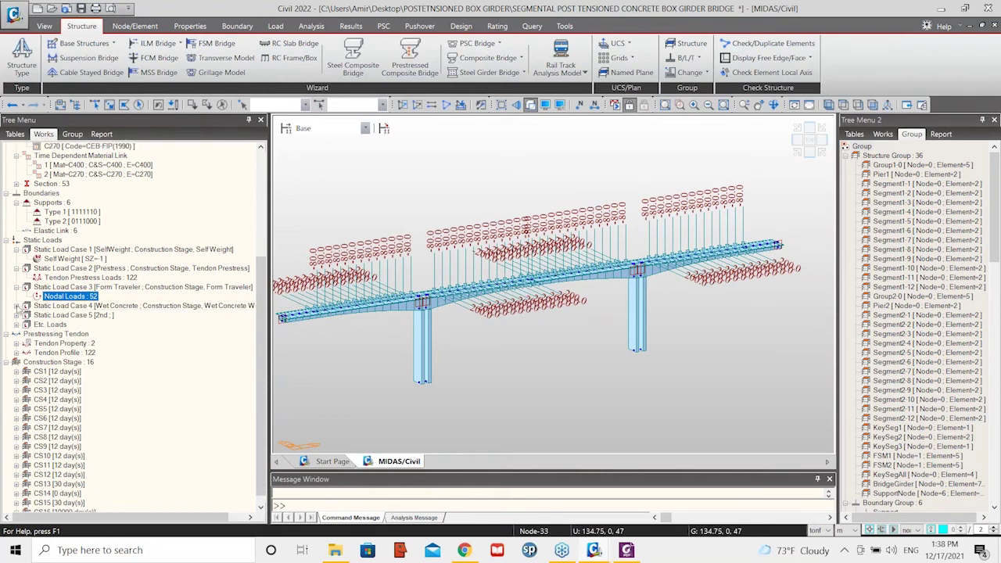
{"action": "left_click", "coordinate": [17, 306]}
{"action": "left_click", "coordinate": [66, 315]}
{"action": "right_click", "coordinate": [66, 316]}
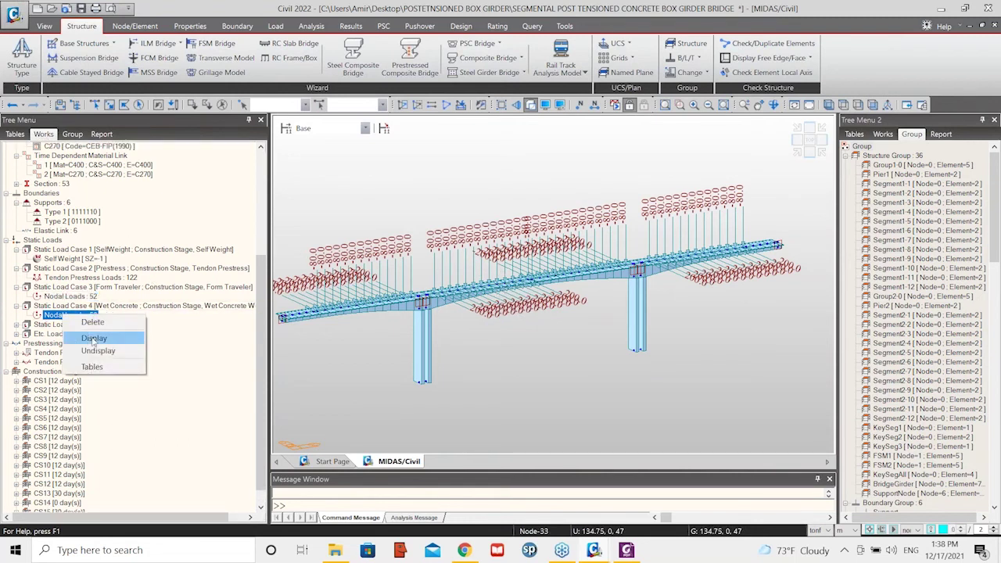
{"action": "left_click", "coordinate": [92, 338]}
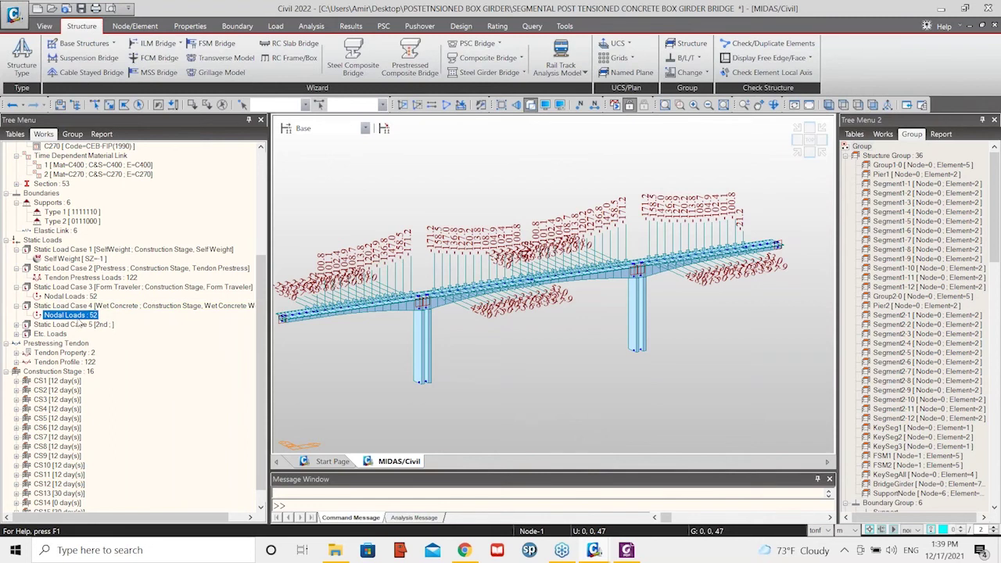
Select the Etc. Loads entry and look back over the static load cases
{"action": "scroll", "coordinate": [80, 321], "scroll_direction": "down", "scroll_amount": 1}
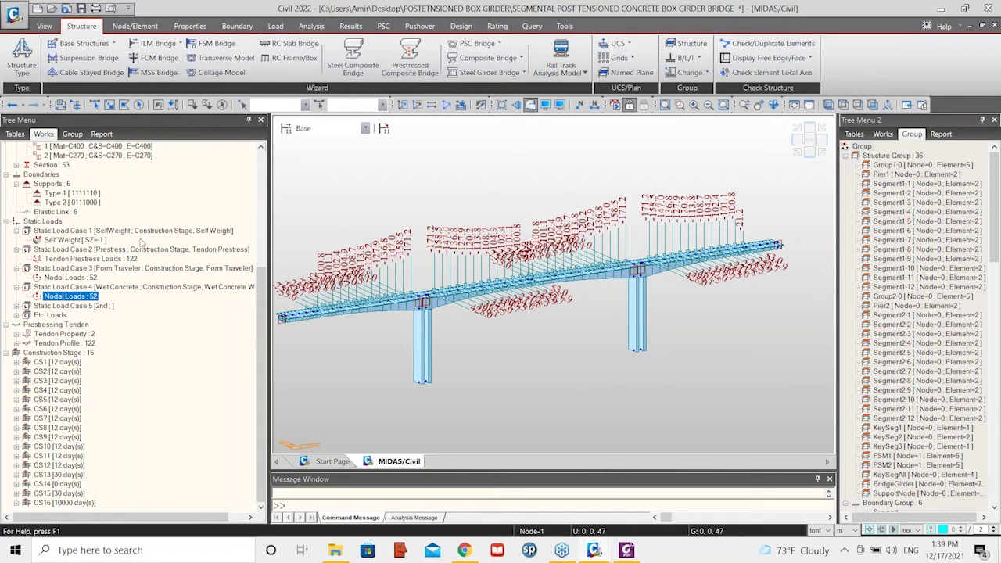
{"action": "left_click", "coordinate": [46, 316]}
{"action": "scroll", "coordinate": [67, 311], "scroll_direction": "up", "scroll_amount": 2}
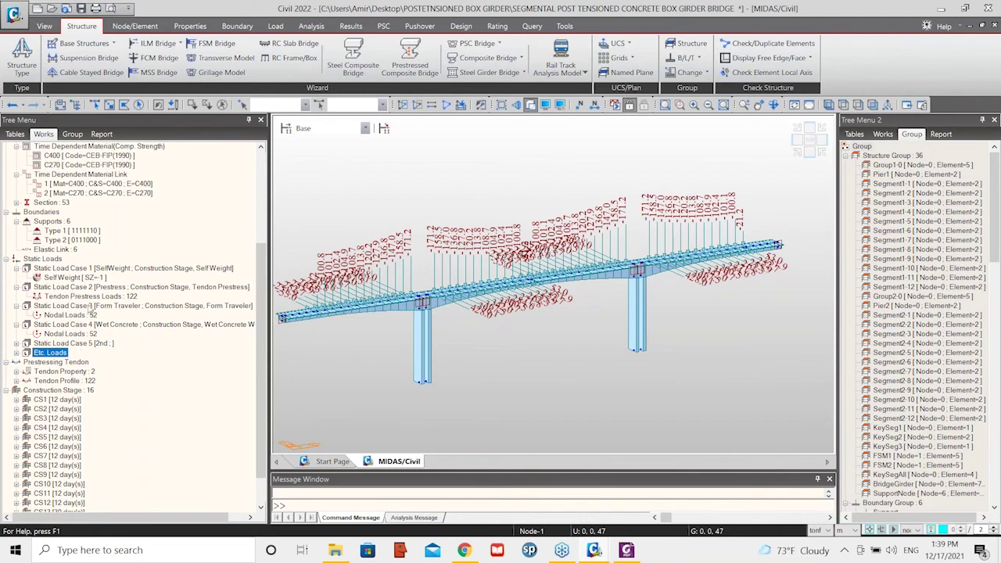
List the tendon profiles, select tendon Bot01-01 and look through the bottom, FSM and top tendon entries
{"action": "scroll", "coordinate": [88, 305], "scroll_direction": "down", "scroll_amount": 2}
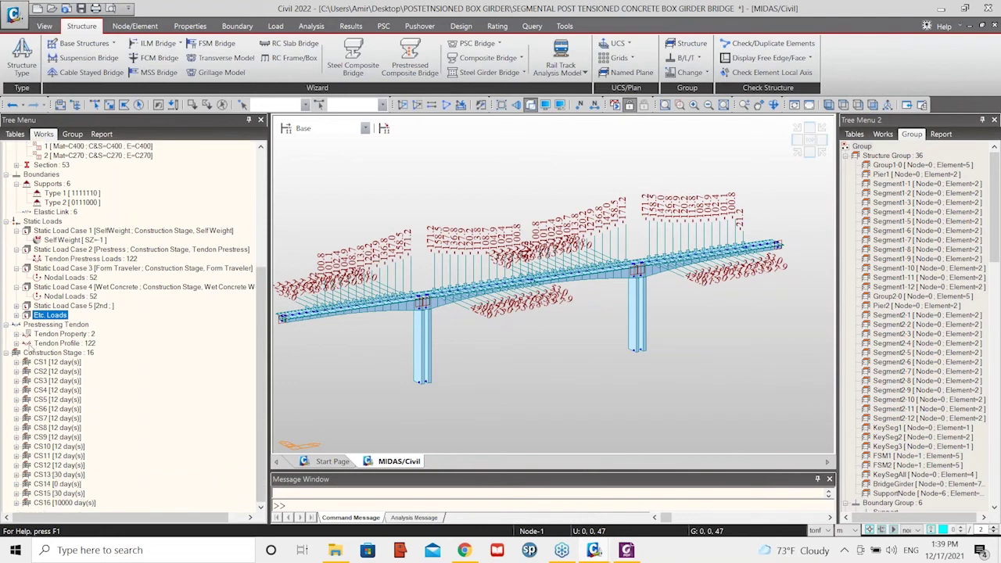
{"action": "left_click", "coordinate": [15, 344]}
{"action": "scroll", "coordinate": [126, 223], "scroll_direction": "up", "scroll_amount": 2}
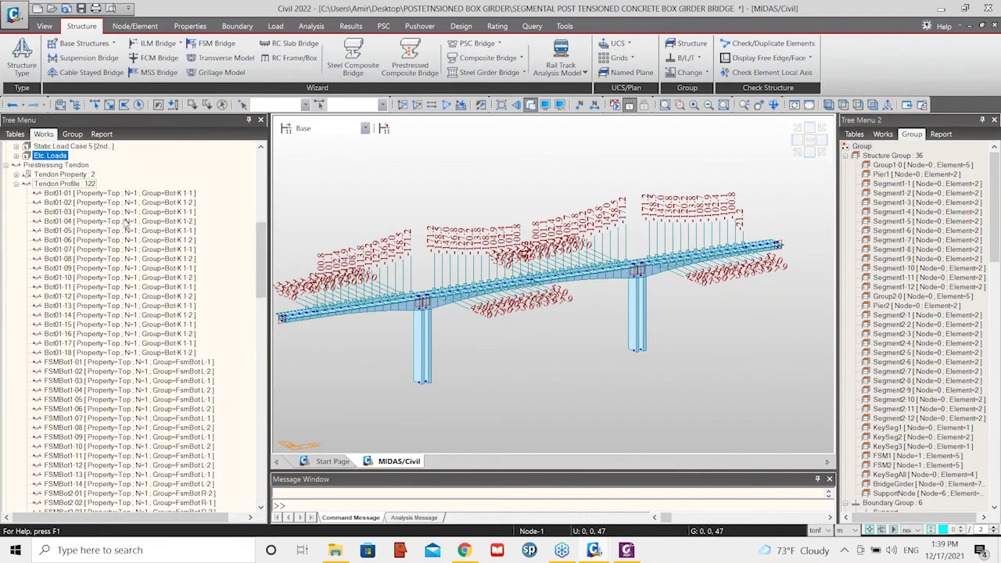
{"action": "left_click", "coordinate": [112, 194]}
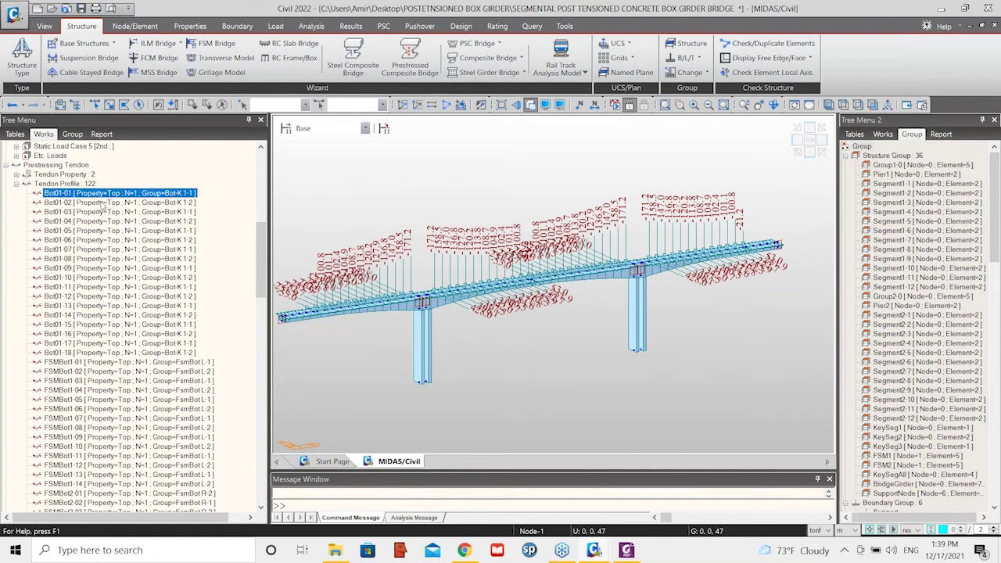
{"action": "scroll", "coordinate": [179, 275], "scroll_direction": "down", "scroll_amount": 20}
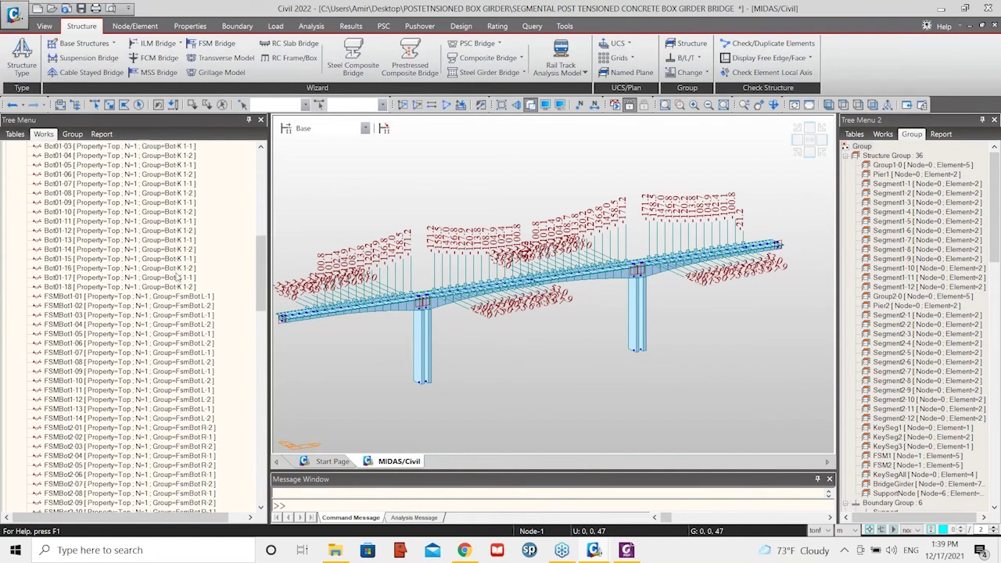
{"action": "scroll", "coordinate": [179, 275], "scroll_direction": "down", "scroll_amount": 10}
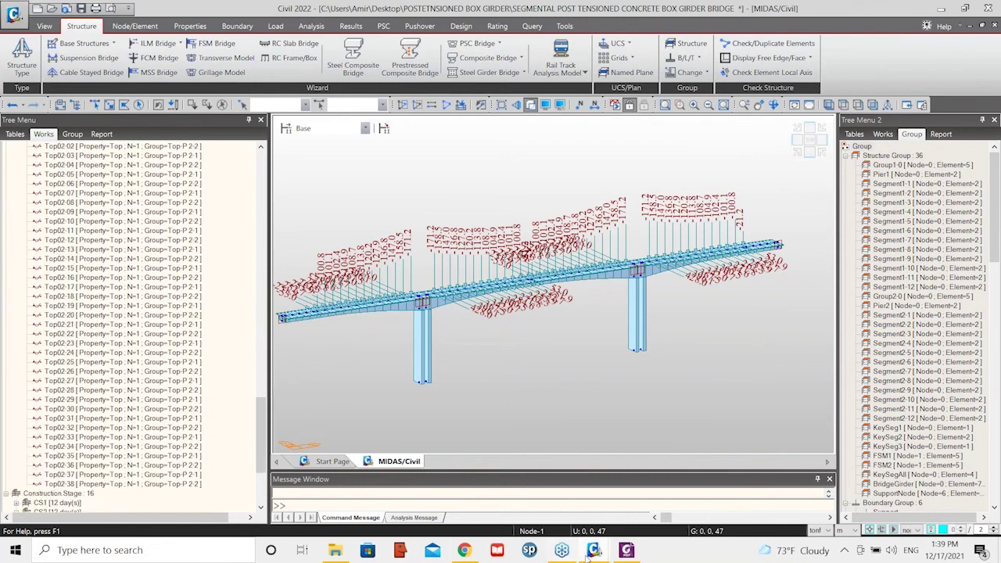
Switch to BRIDGE DETAILS.pdf in Foxit PhantomPDF, examine the Figure 4 tendon layout and return to the MIDAS Civil model
{"action": "left_click", "coordinate": [626, 551]}
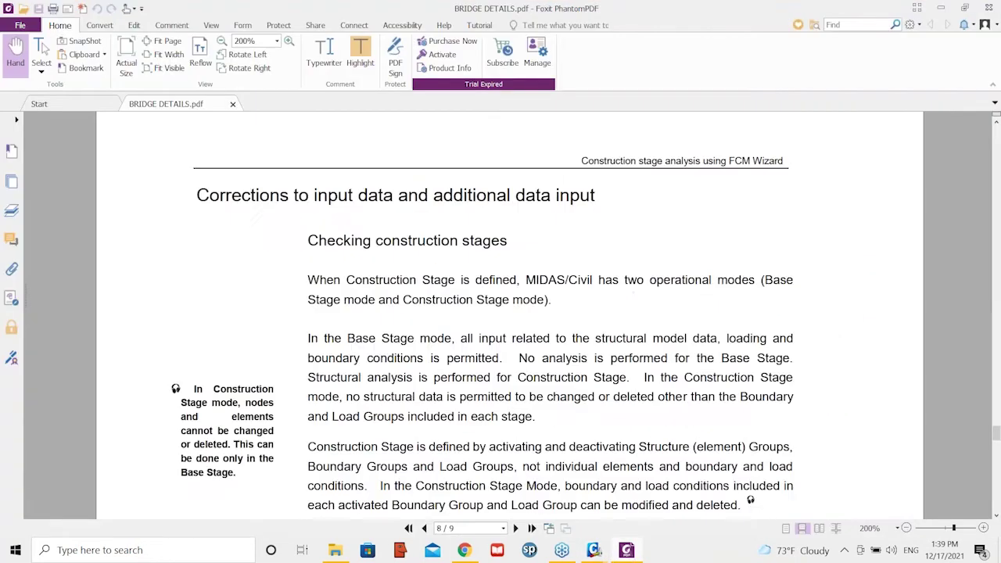
{"action": "scroll", "coordinate": [484, 301], "scroll_direction": "up", "scroll_amount": 20}
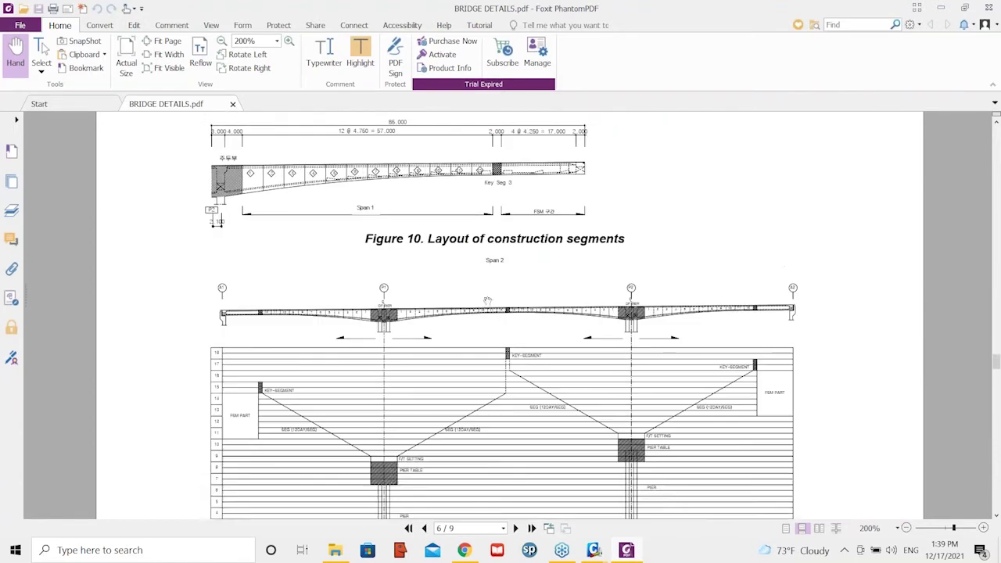
{"action": "scroll", "coordinate": [484, 301], "scroll_direction": "up", "scroll_amount": 20}
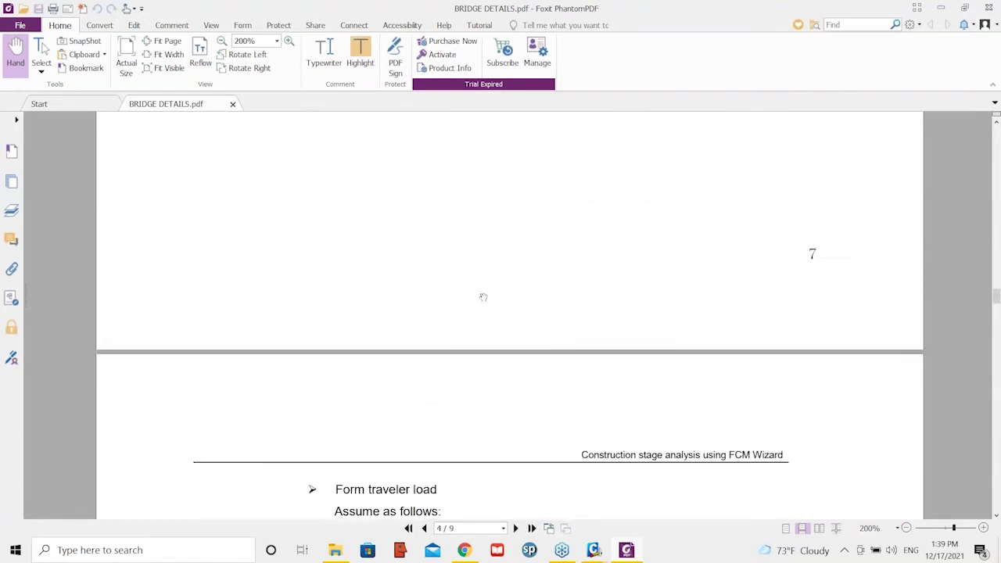
{"action": "scroll", "coordinate": [483, 294], "scroll_direction": "up", "scroll_amount": 20}
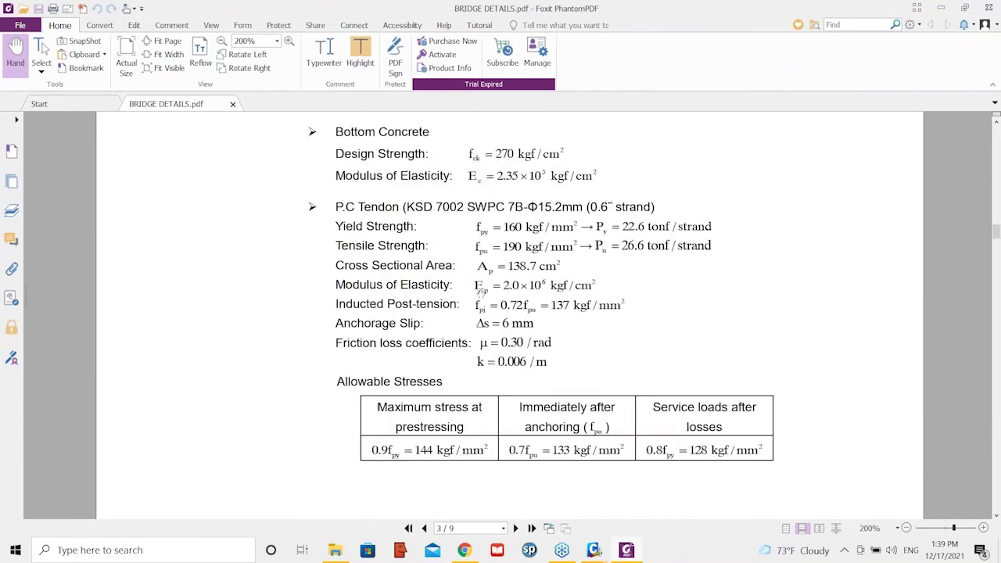
{"action": "scroll", "coordinate": [481, 294], "scroll_direction": "up", "scroll_amount": 10}
{"action": "scroll", "coordinate": [480, 292], "scroll_direction": "down", "scroll_amount": 2}
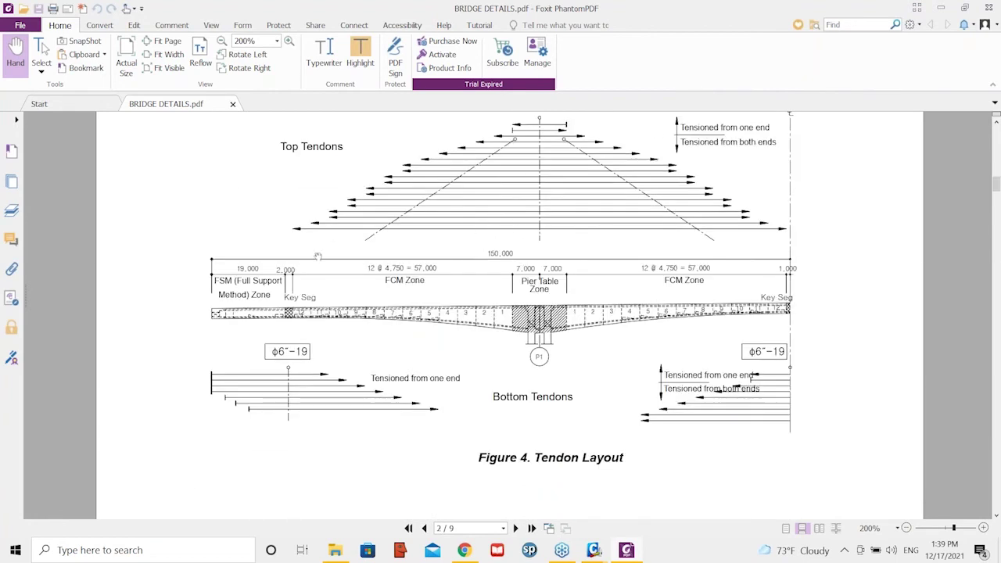
{"action": "left_click", "coordinate": [941, 7]}
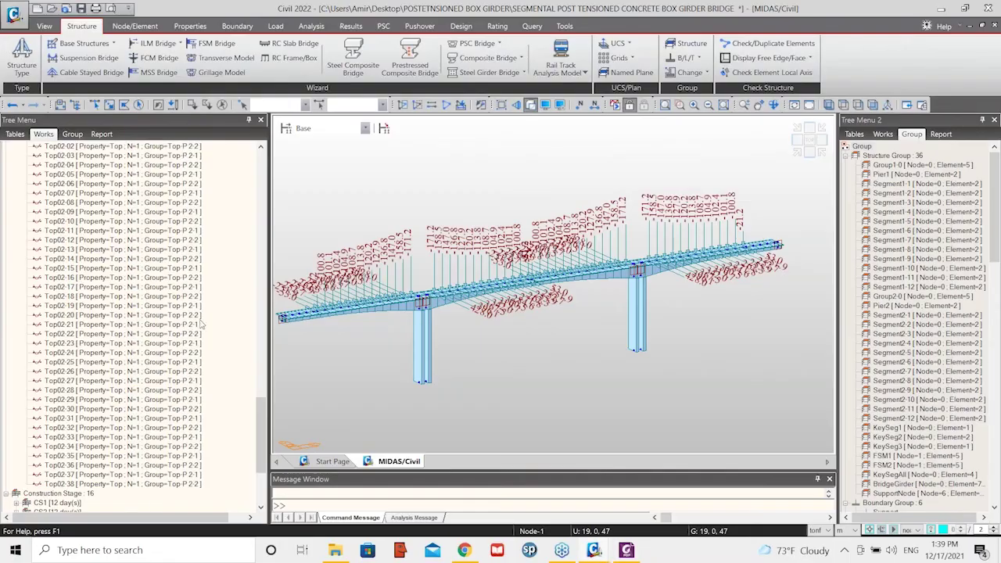
Switch the model to construction stage CS1 and turn off the solid section view to show its wireframe
{"action": "scroll", "coordinate": [105, 287], "scroll_direction": "up", "scroll_amount": 10}
{"action": "left_click", "coordinate": [332, 129]}
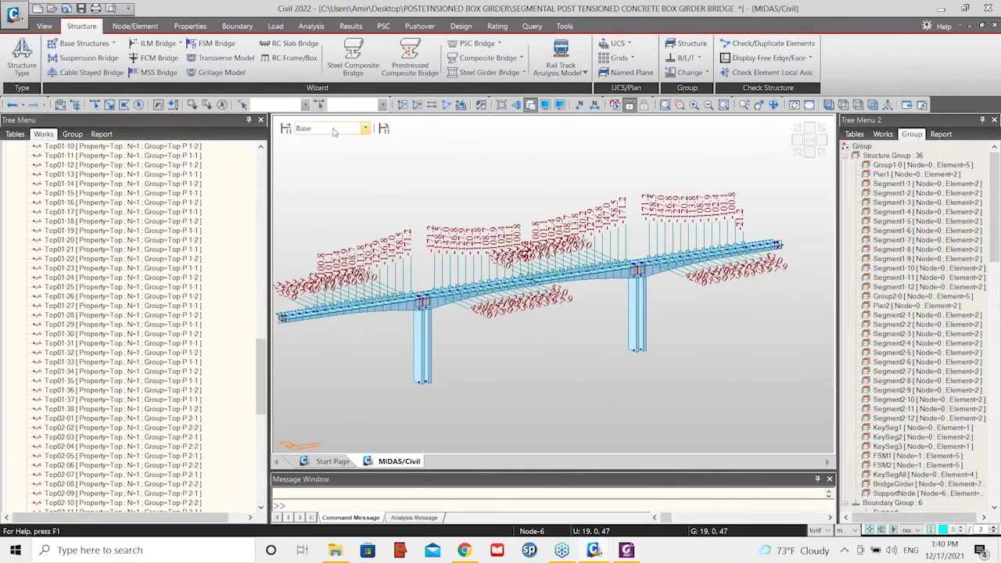
{"action": "left_click", "coordinate": [331, 150]}
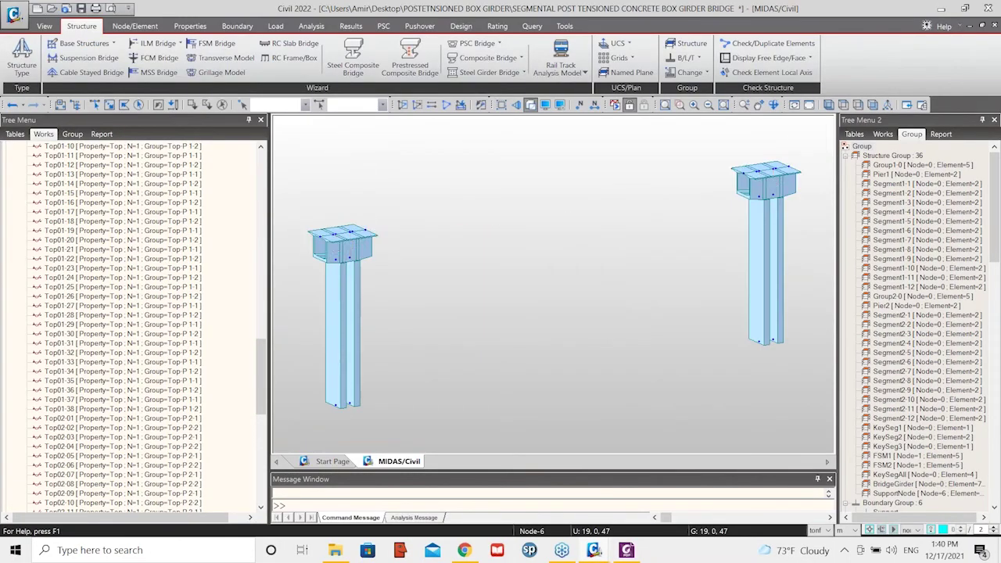
{"action": "left_click", "coordinate": [530, 104]}
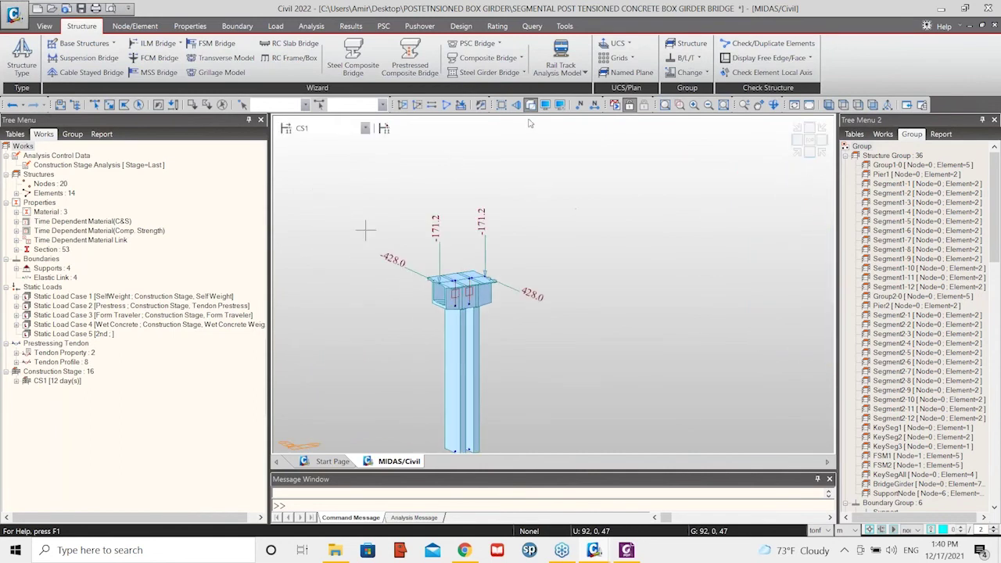
{"action": "scroll", "coordinate": [452, 321], "scroll_direction": "up", "scroll_amount": 3}
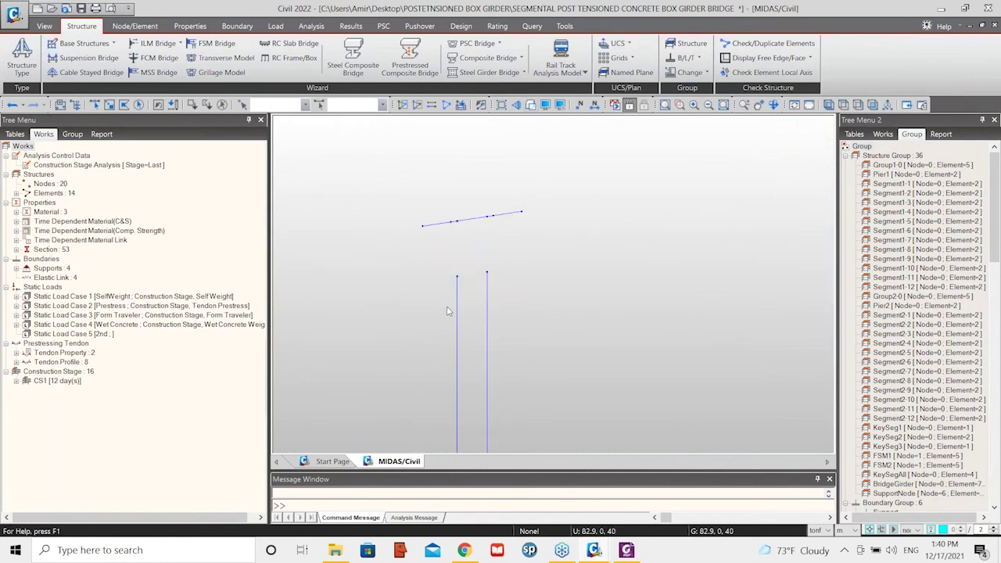
Turn on the Prestress Load display for the CS1 model
{"action": "left_click", "coordinate": [544, 104]}
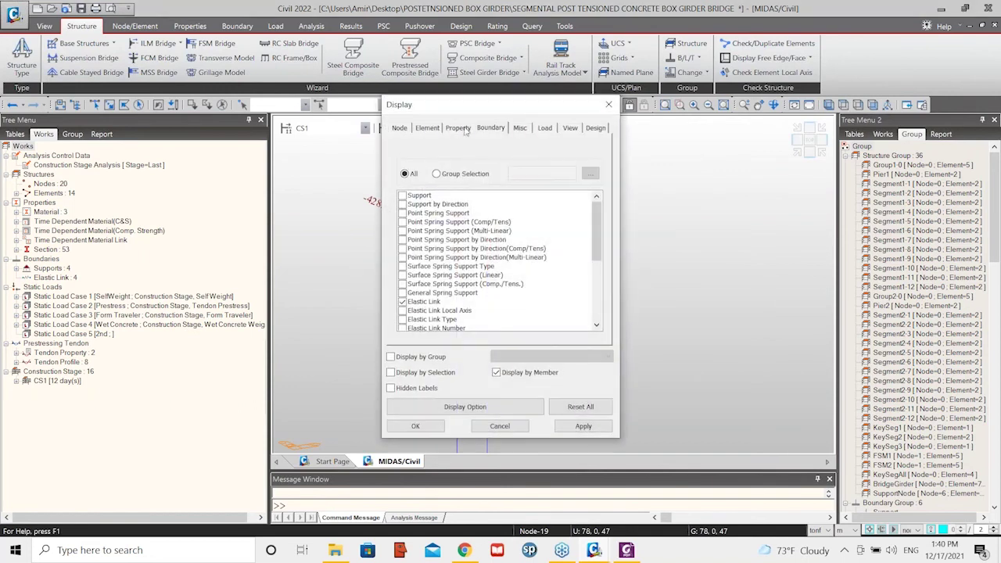
{"action": "left_click", "coordinate": [544, 128]}
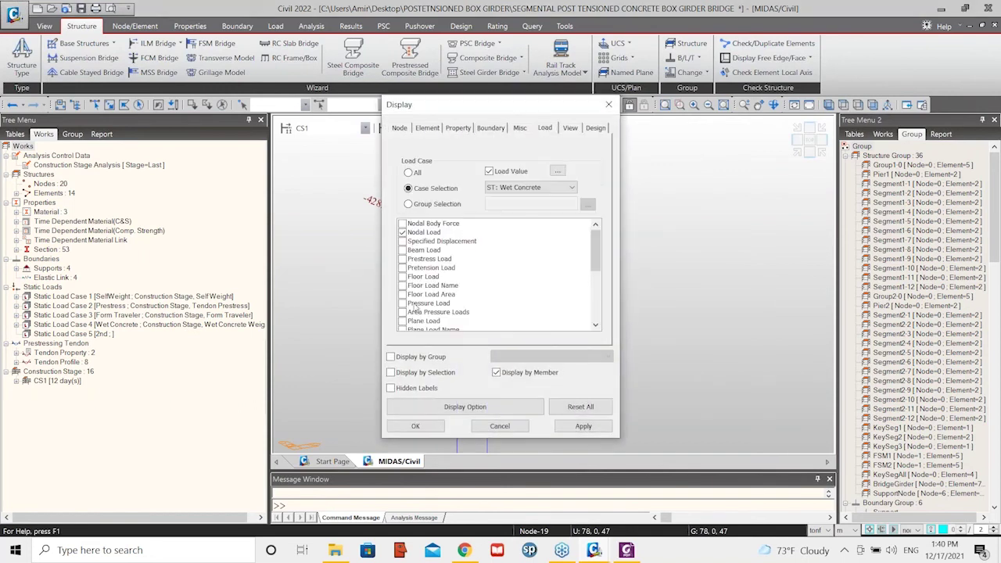
{"action": "left_click", "coordinate": [403, 260]}
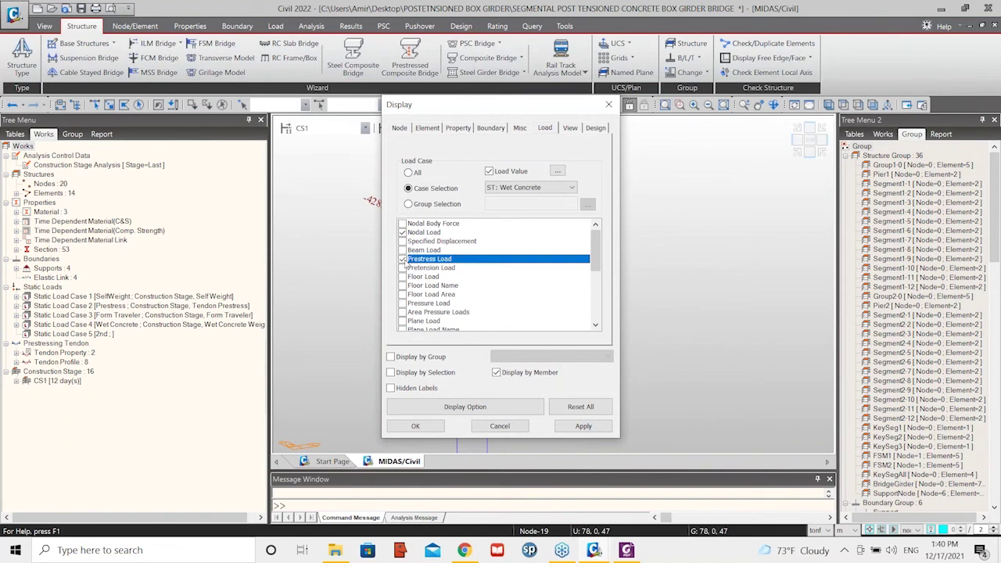
{"action": "left_click", "coordinate": [416, 426]}
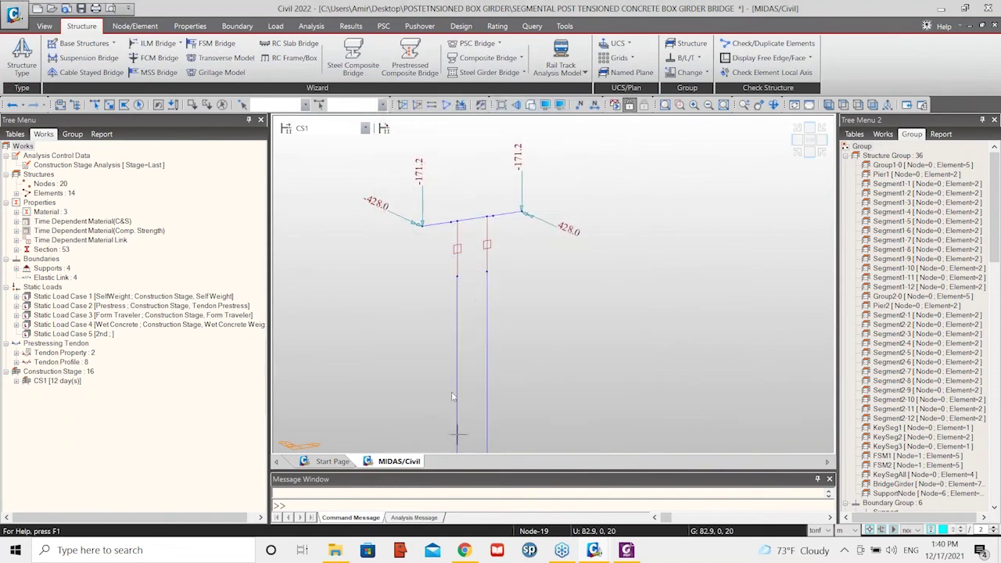
Turn on the Tendon Prestress load display and apply it to the CS1 model
{"action": "left_click", "coordinate": [559, 104]}
{"action": "scroll", "coordinate": [450, 295], "scroll_direction": "down", "scroll_amount": 4}
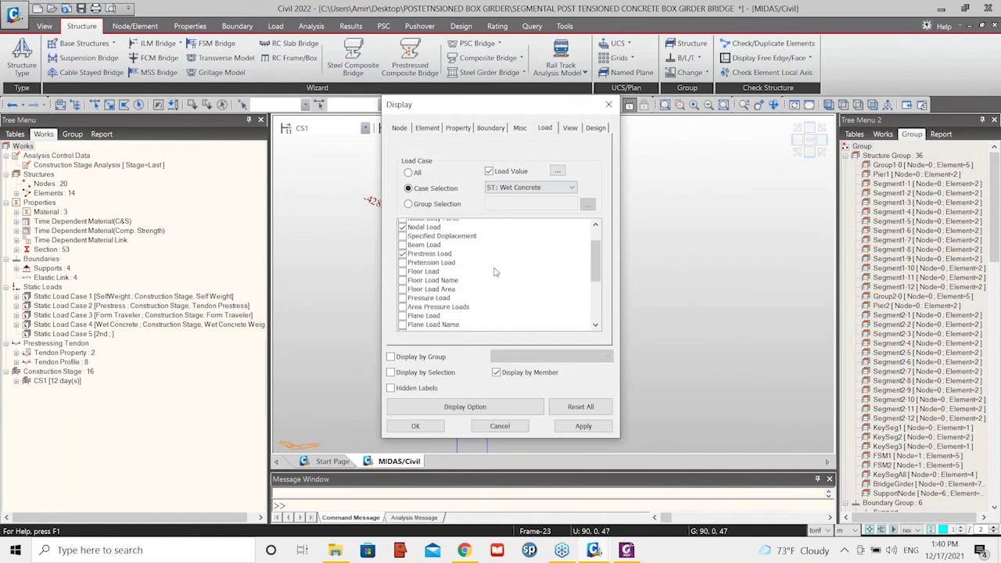
{"action": "scroll", "coordinate": [450, 295], "scroll_direction": "up", "scroll_amount": 2}
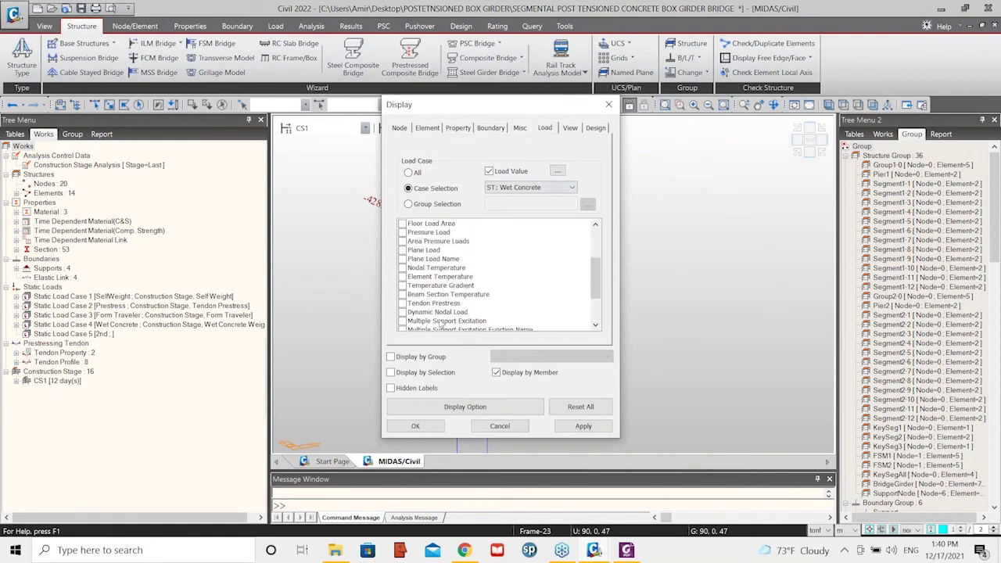
{"action": "left_click", "coordinate": [402, 303]}
{"action": "left_click", "coordinate": [584, 426]}
{"action": "left_click_drag", "start_coordinate": [454, 107], "coordinate": [502, 127]}
{"action": "left_click_drag", "start_coordinate": [569, 125], "coordinate": [713, 115]}
{"action": "left_click", "coordinate": [610, 436]}
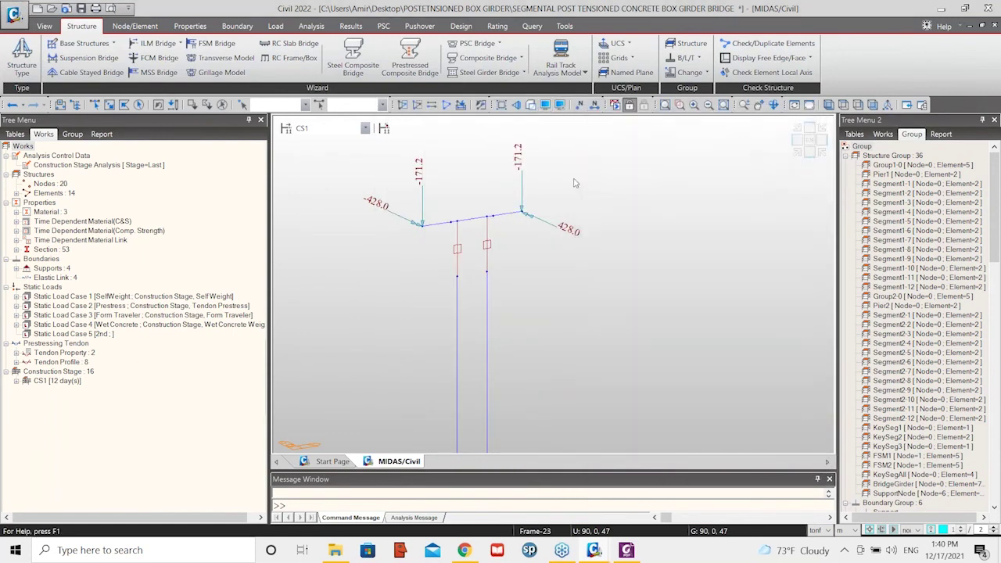
Turn on the Tendon Profile Point display for the CS1 model
{"action": "left_click", "coordinate": [546, 106]}
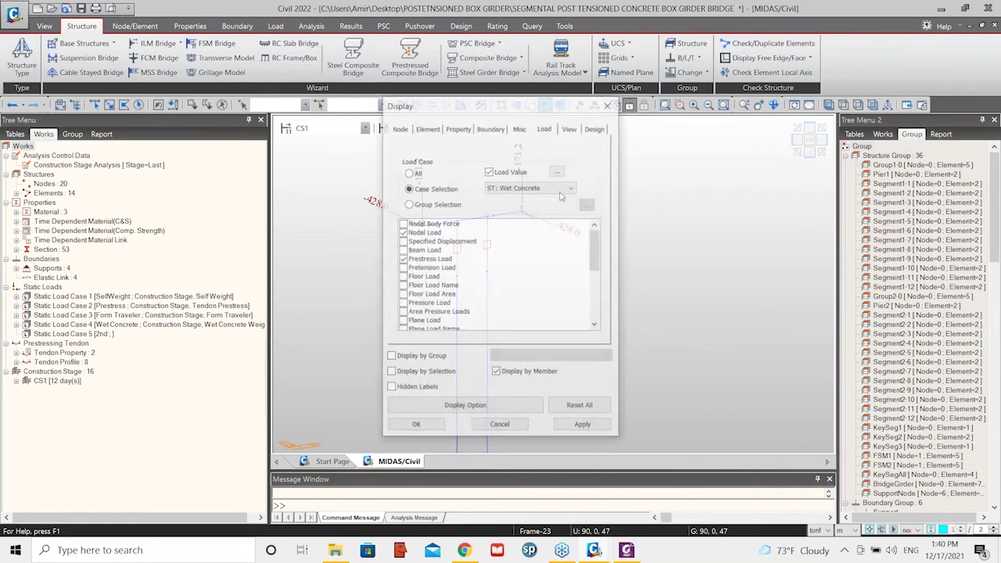
{"action": "left_click", "coordinate": [520, 128]}
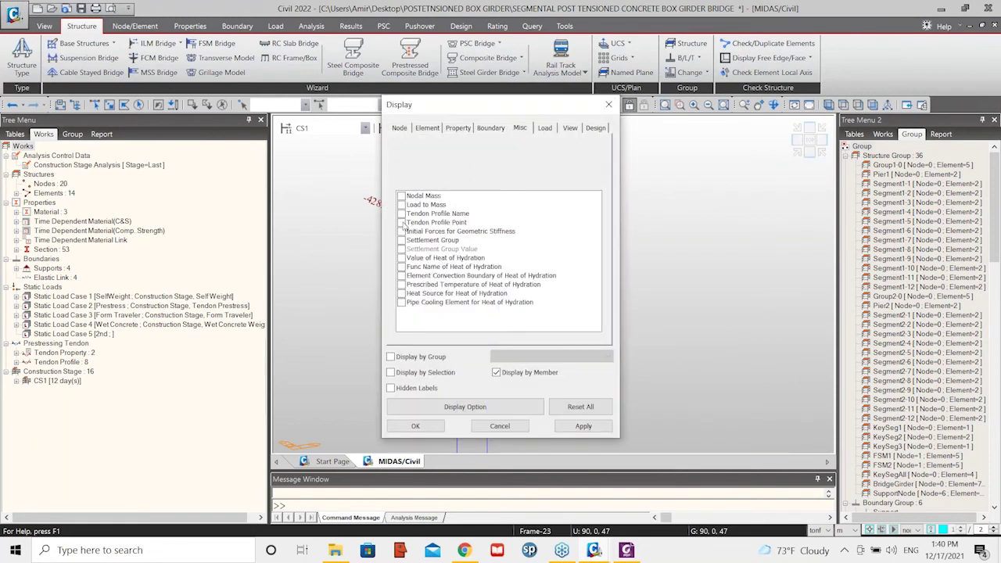
{"action": "left_click", "coordinate": [401, 223]}
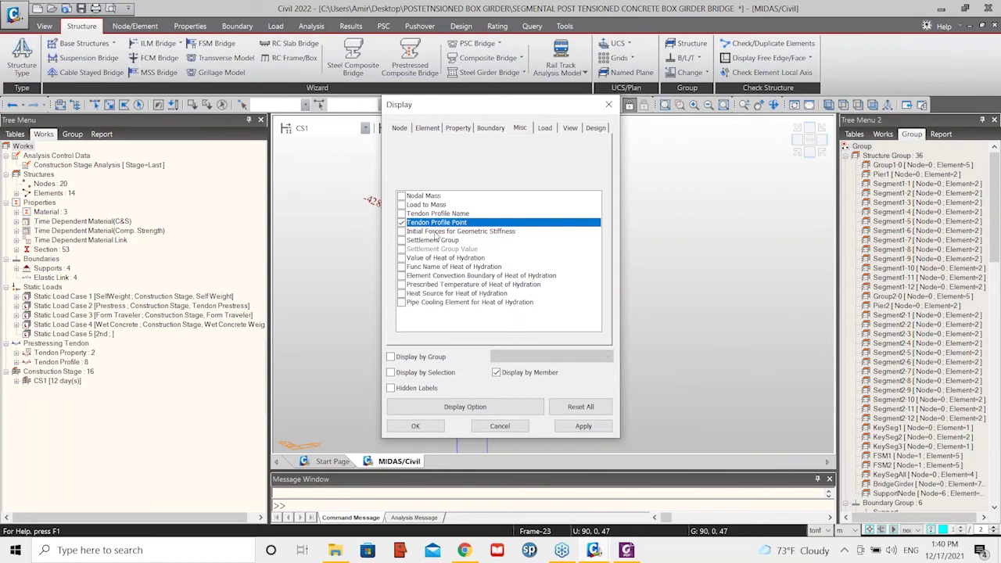
{"action": "left_click", "coordinate": [415, 426]}
{"action": "scroll", "coordinate": [461, 251], "scroll_direction": "up", "scroll_amount": 2}
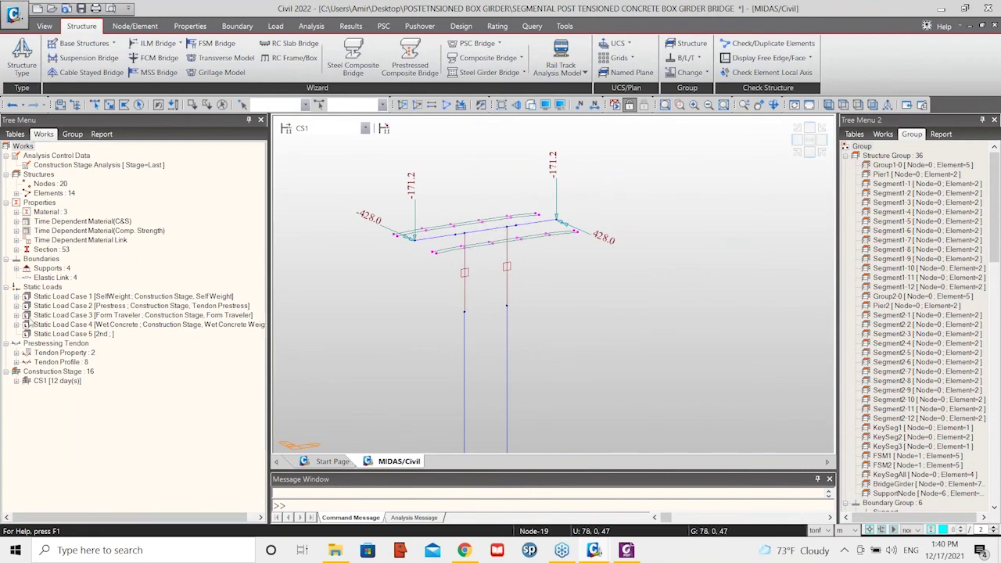
Open the properties of the Top01-01 tendon profile and keep its pier segment in view
{"action": "left_click", "coordinate": [17, 363]}
{"action": "left_click", "coordinate": [78, 372]}
{"action": "right_click", "coordinate": [78, 372]}
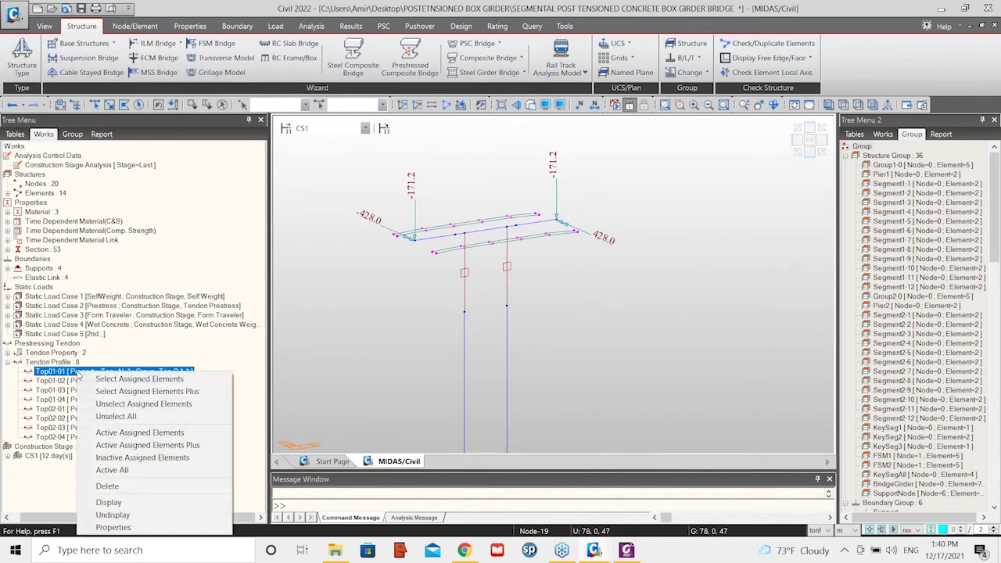
{"action": "left_click", "coordinate": [323, 307]}
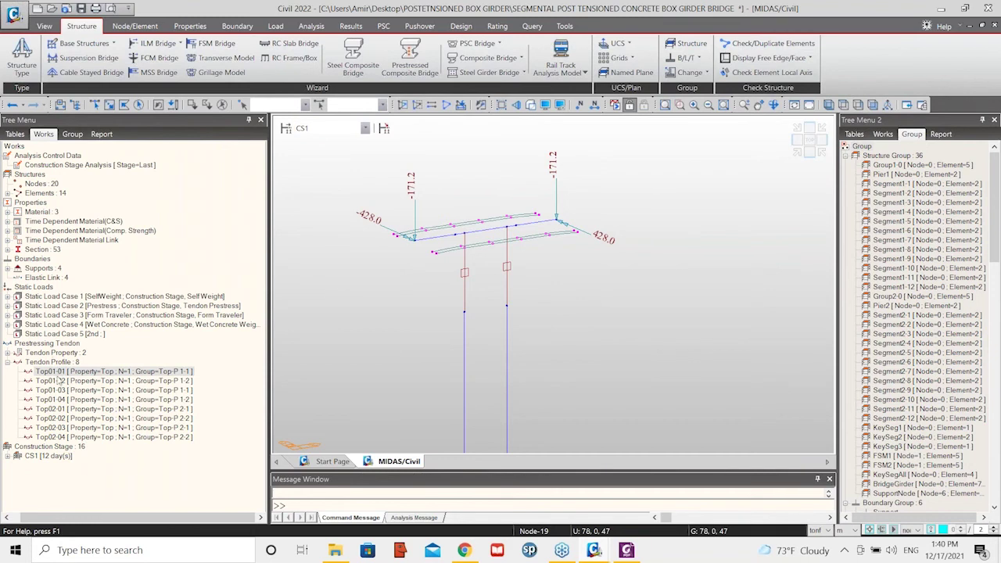
{"action": "scroll", "coordinate": [446, 284], "scroll_direction": "down", "scroll_amount": 5}
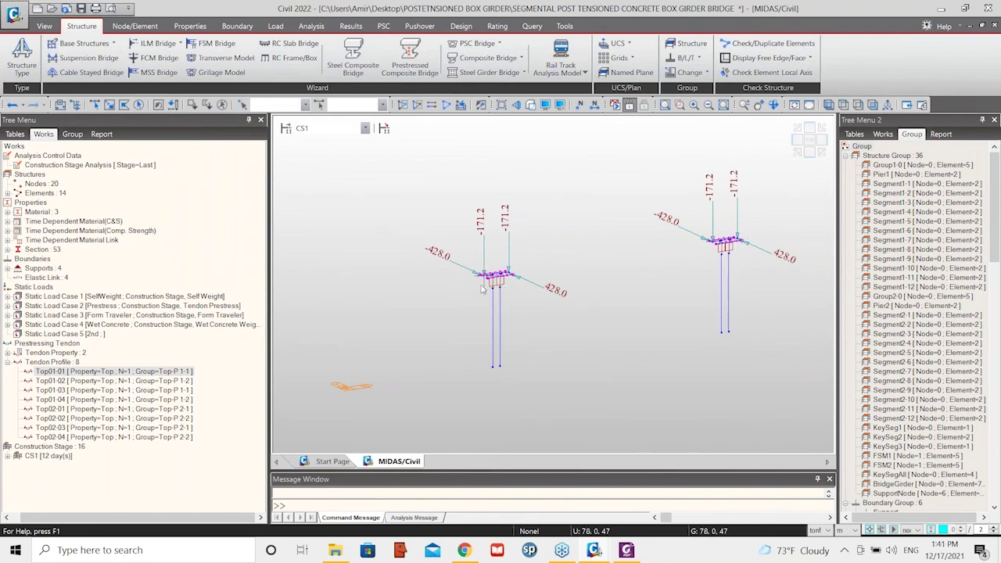
{"action": "scroll", "coordinate": [470, 283], "scroll_direction": "up", "scroll_amount": 3}
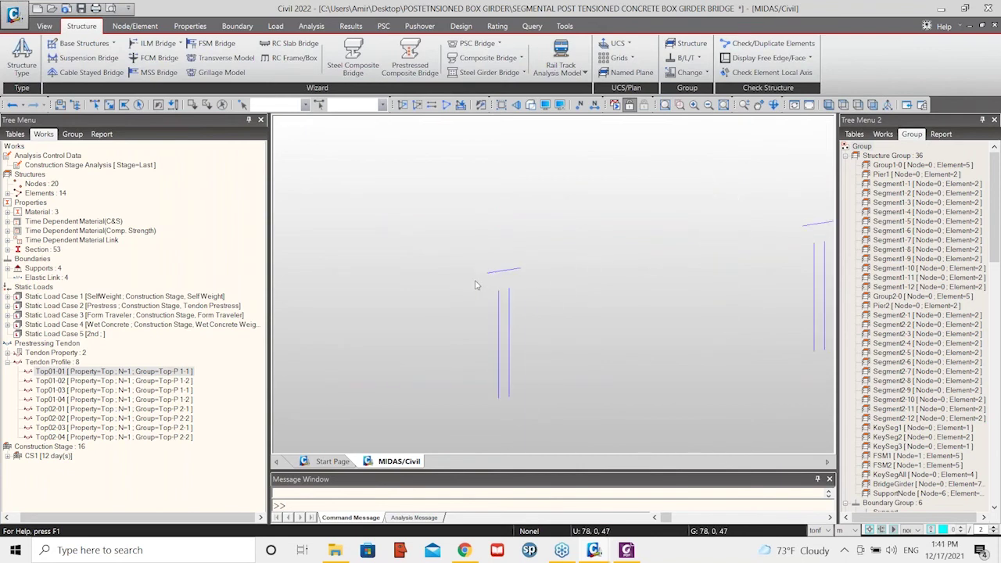
{"action": "right_click", "coordinate": [68, 372]}
{"action": "left_click", "coordinate": [131, 530]}
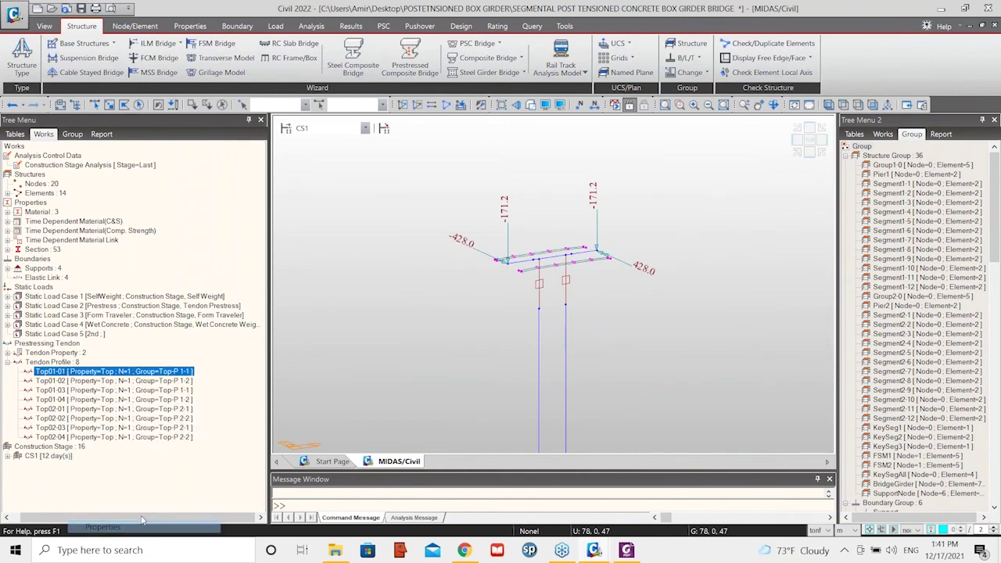
{"action": "left_click_drag", "start_coordinate": [149, 17], "coordinate": [226, 37]}
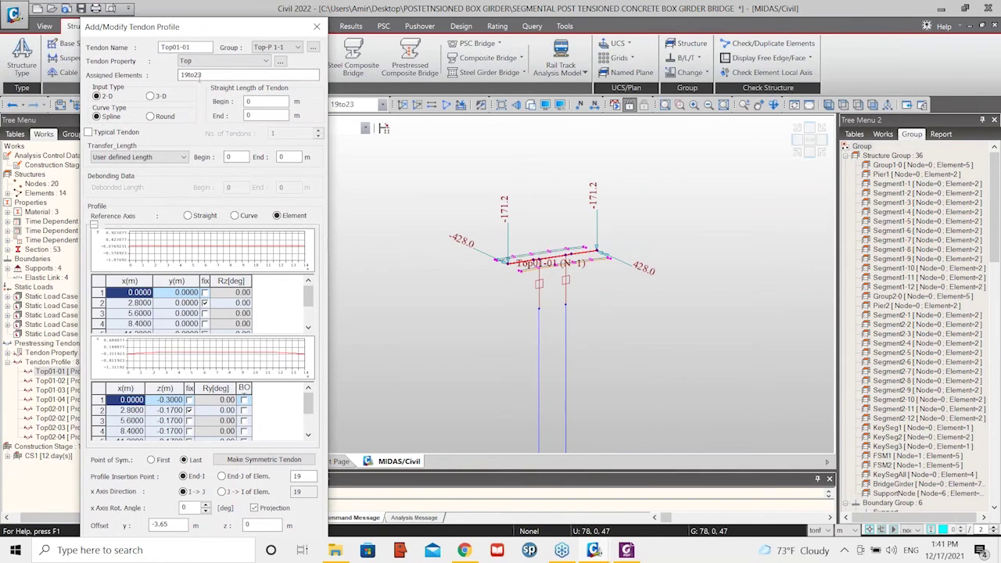
{"action": "middle_click_drag", "start_coordinate": [504, 275], "coordinate": [520, 269]}
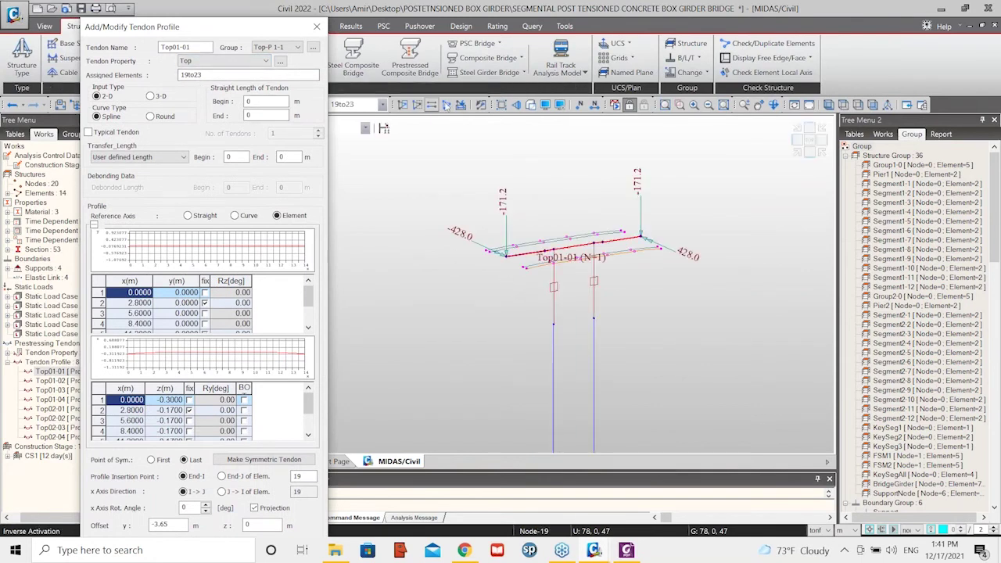
Turn on the Element Number display for the model
{"action": "left_click", "coordinate": [545, 104]}
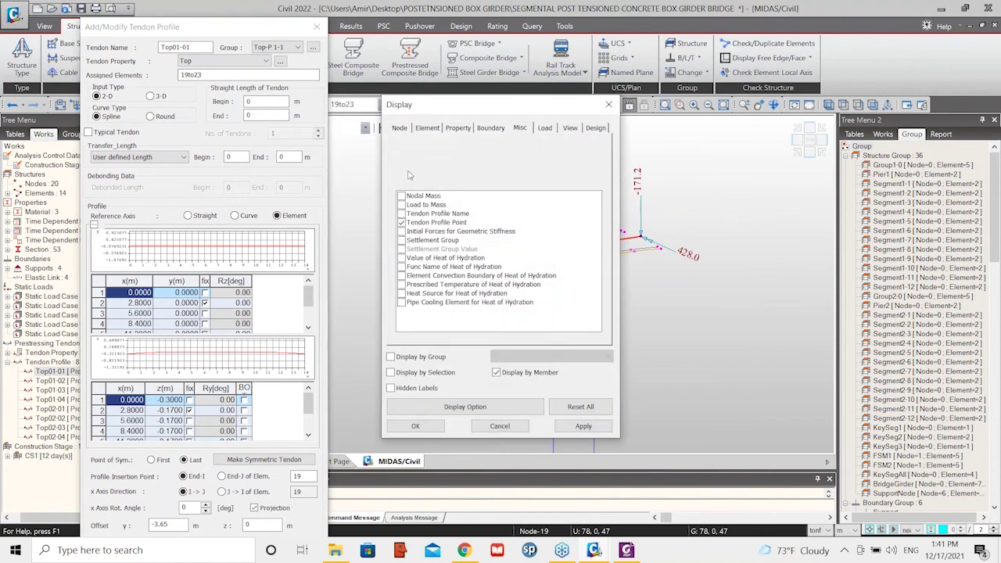
{"action": "left_click", "coordinate": [427, 129]}
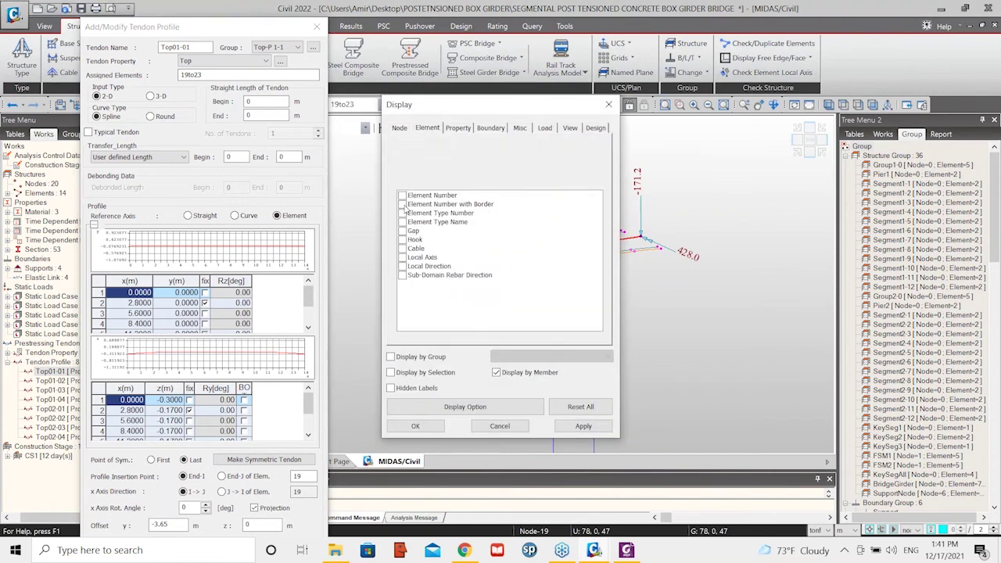
{"action": "left_click", "coordinate": [402, 197]}
{"action": "left_click", "coordinate": [416, 426]}
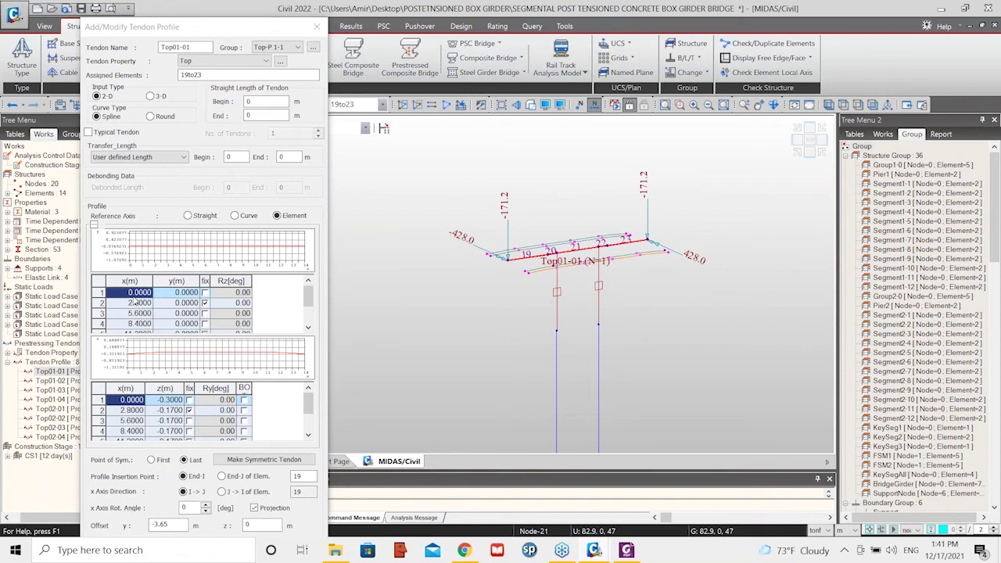
Review the x and y profile coordinates of the Top01-01 tendon and save the model
{"action": "scroll", "coordinate": [135, 301], "scroll_direction": "down", "scroll_amount": 1}
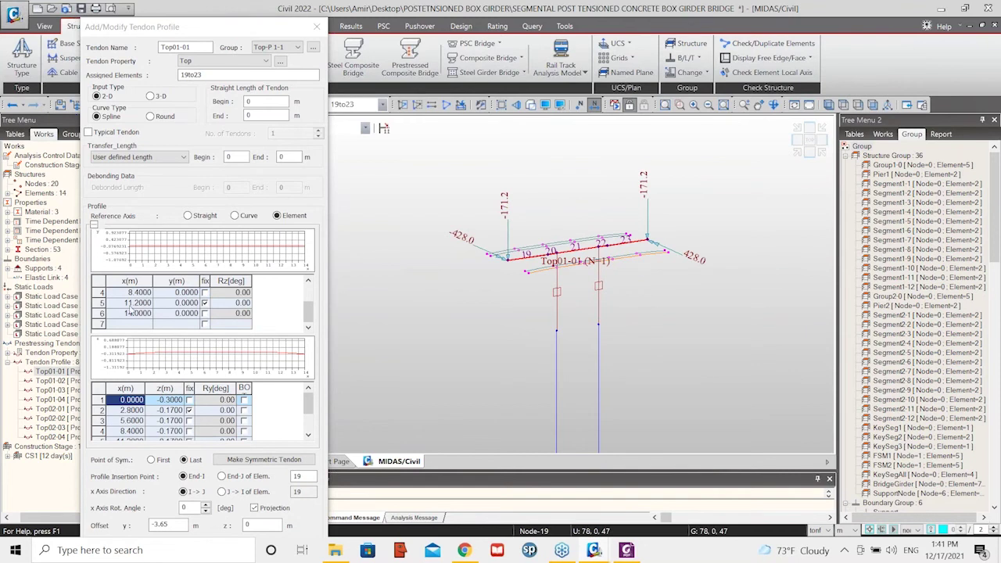
{"action": "scroll", "coordinate": [131, 301], "scroll_direction": "up", "scroll_amount": 1}
{"action": "scroll", "coordinate": [140, 301], "scroll_direction": "down", "scroll_amount": 1}
{"action": "scroll", "coordinate": [137, 305], "scroll_direction": "up", "scroll_amount": 1}
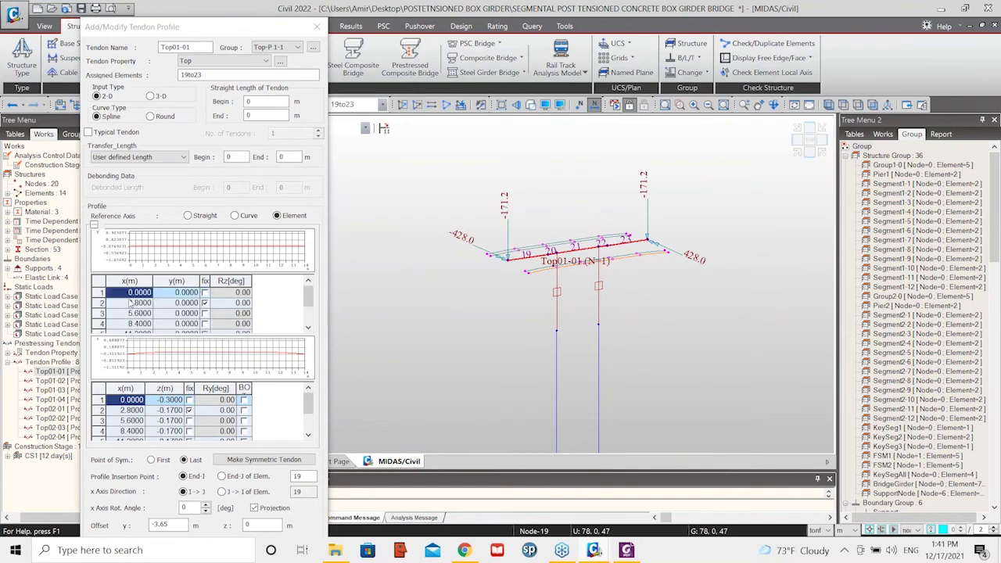
{"action": "scroll", "coordinate": [143, 335], "scroll_direction": "down", "scroll_amount": 1}
{"action": "scroll", "coordinate": [145, 330], "scroll_direction": "up", "scroll_amount": 1}
{"action": "scroll", "coordinate": [144, 322], "scroll_direction": "down", "scroll_amount": 1}
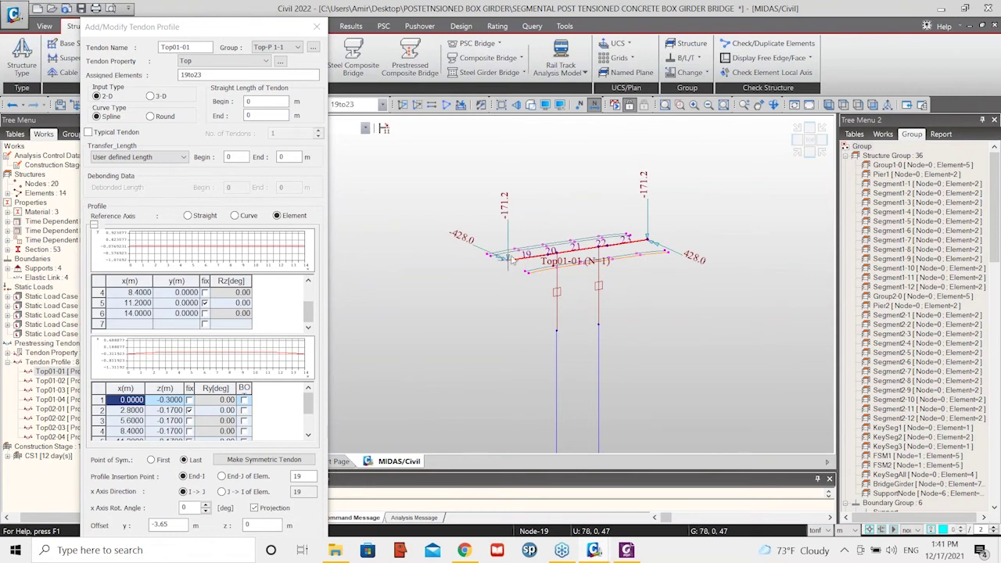
{"action": "key", "text": "ctrl+s"}
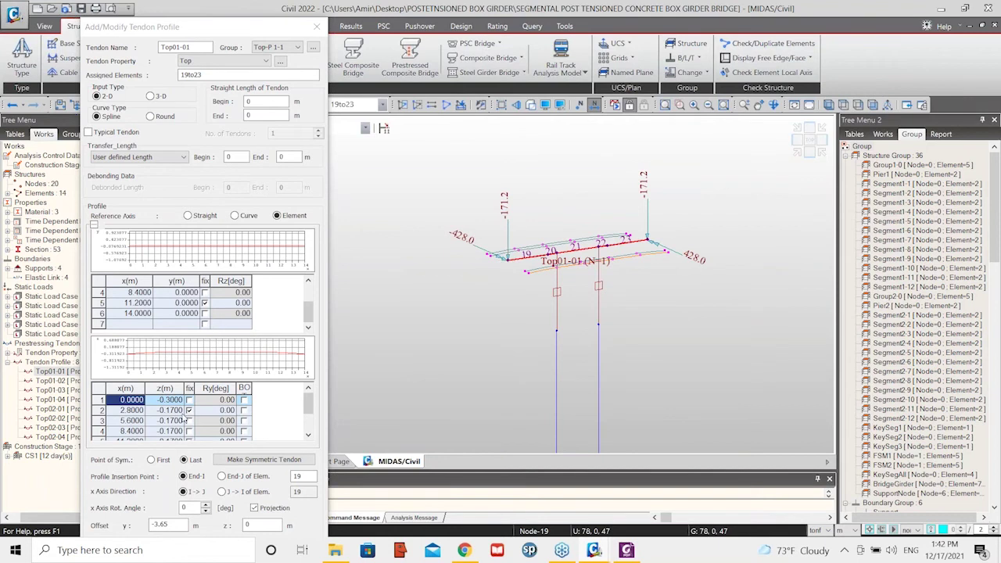
Show the solid section view, check the Top01-01 tendon's z profile coordinates against it, and close the tendon's properties
{"action": "scroll", "coordinate": [184, 322], "scroll_direction": "up", "scroll_amount": 1}
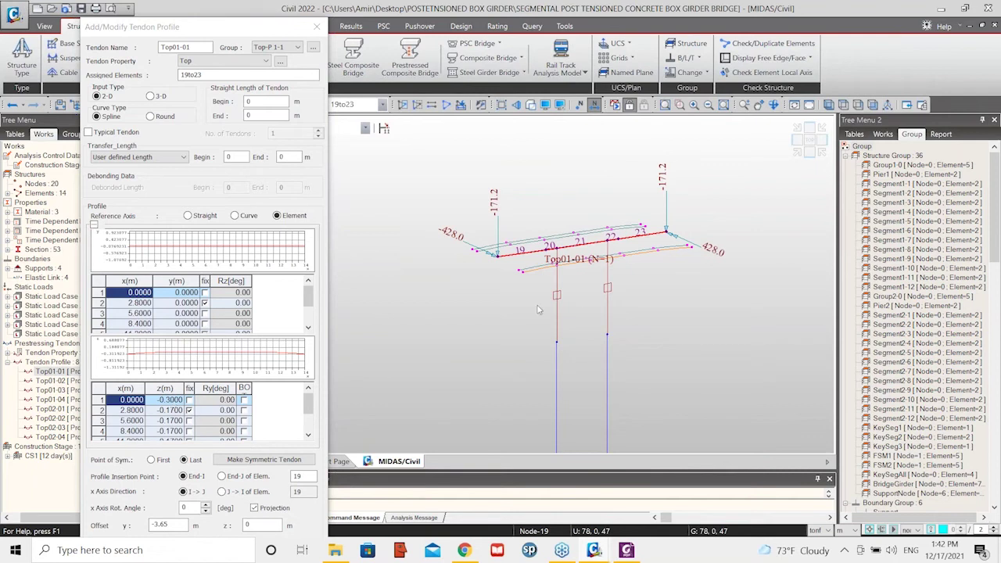
{"action": "scroll", "coordinate": [521, 278], "scroll_direction": "up", "scroll_amount": 3}
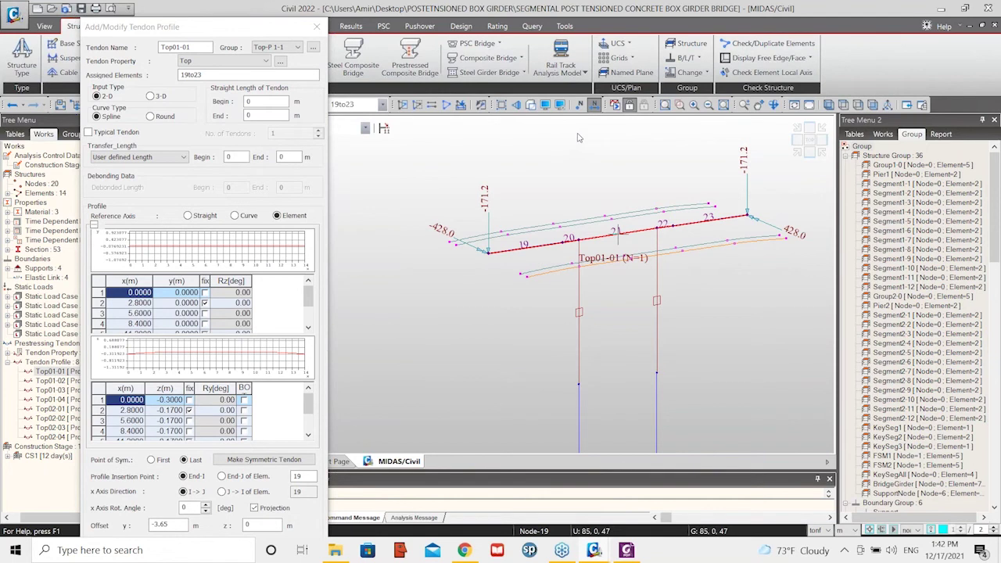
{"action": "left_click", "coordinate": [531, 104]}
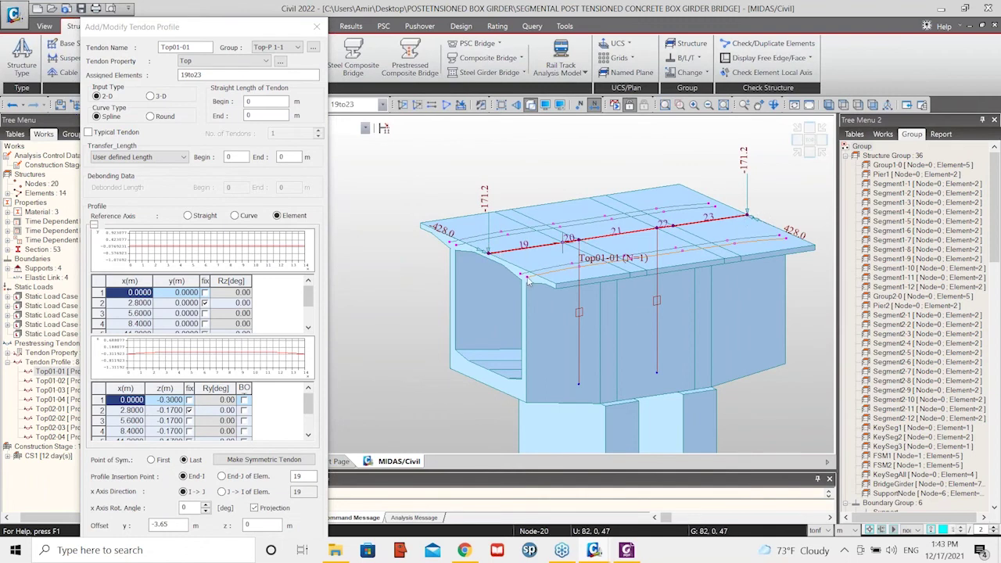
{"action": "mouse_move", "coordinate": [528, 282]}
{"action": "scroll", "coordinate": [248, 401], "scroll_direction": "down", "scroll_amount": 1}
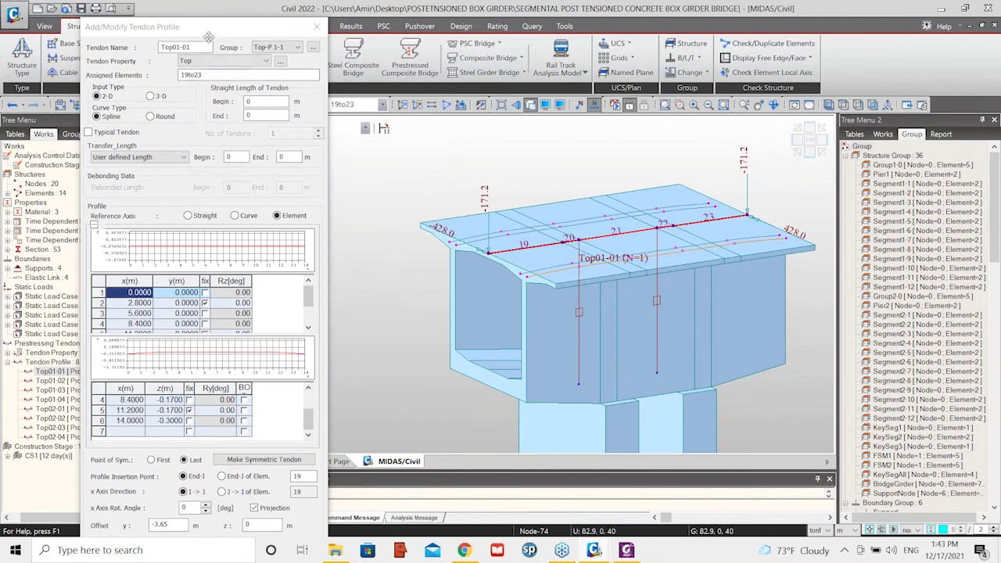
{"action": "mouse_move", "coordinate": [208, 32]}
{"action": "left_mouse_down"}
{"action": "mouse_move", "coordinate": [237, 8]}
{"action": "mouse_move", "coordinate": [223, 32]}
{"action": "left_mouse_up"}
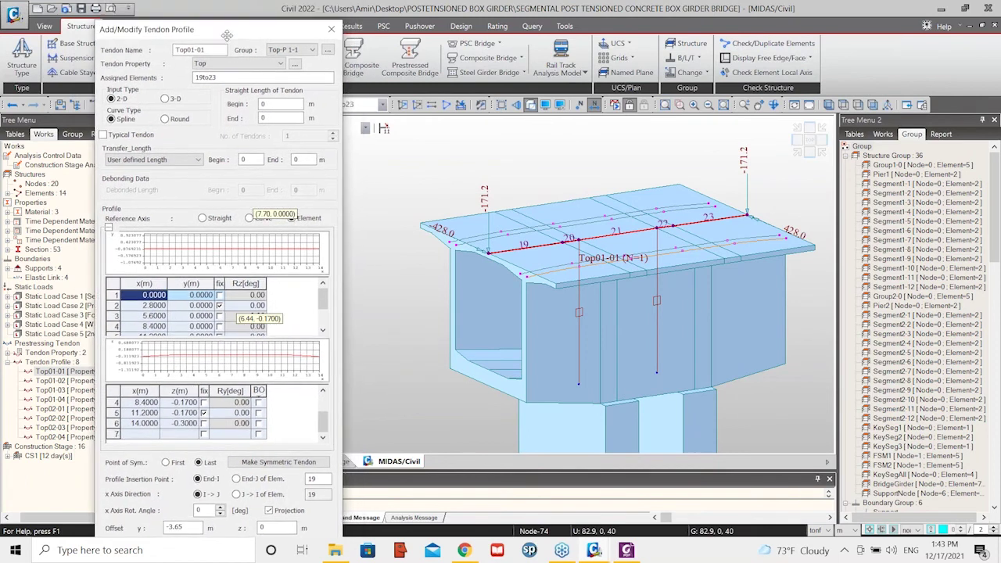
{"action": "left_click", "coordinate": [331, 37]}
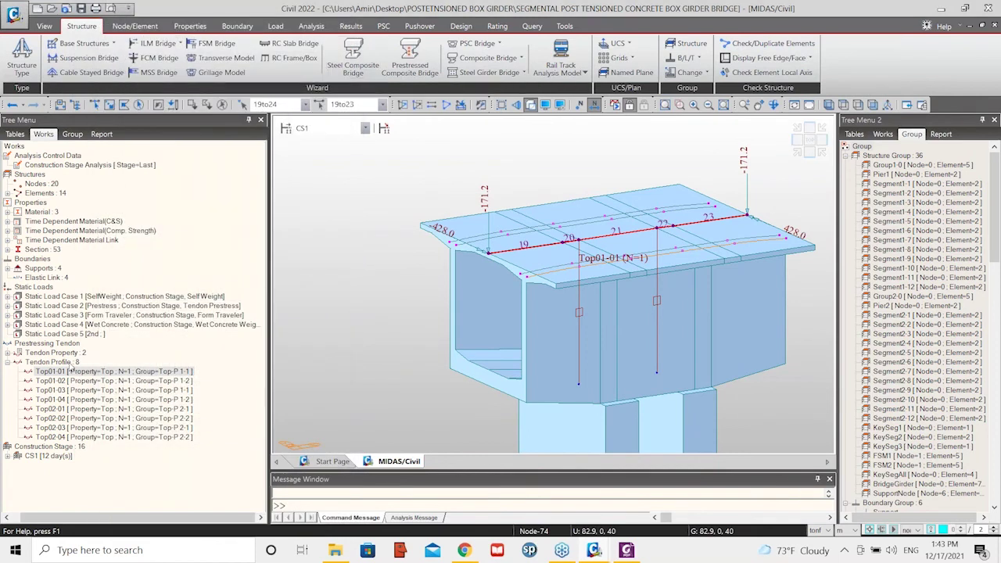
Select the elements assigned to the Top01-01 tendon profile
{"action": "left_click", "coordinate": [69, 362]}
{"action": "double_click", "coordinate": [74, 362]}
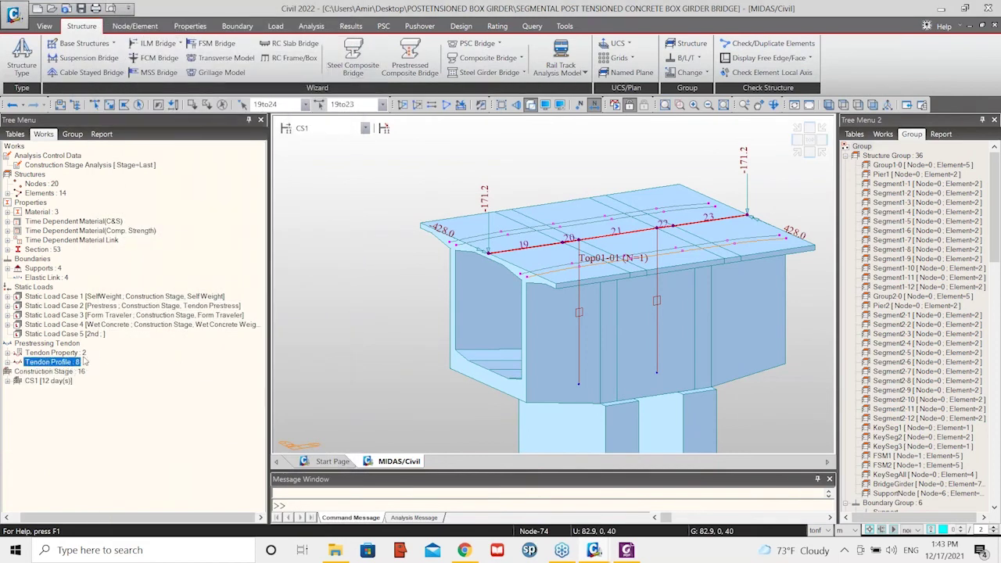
{"action": "right_click", "coordinate": [74, 363]}
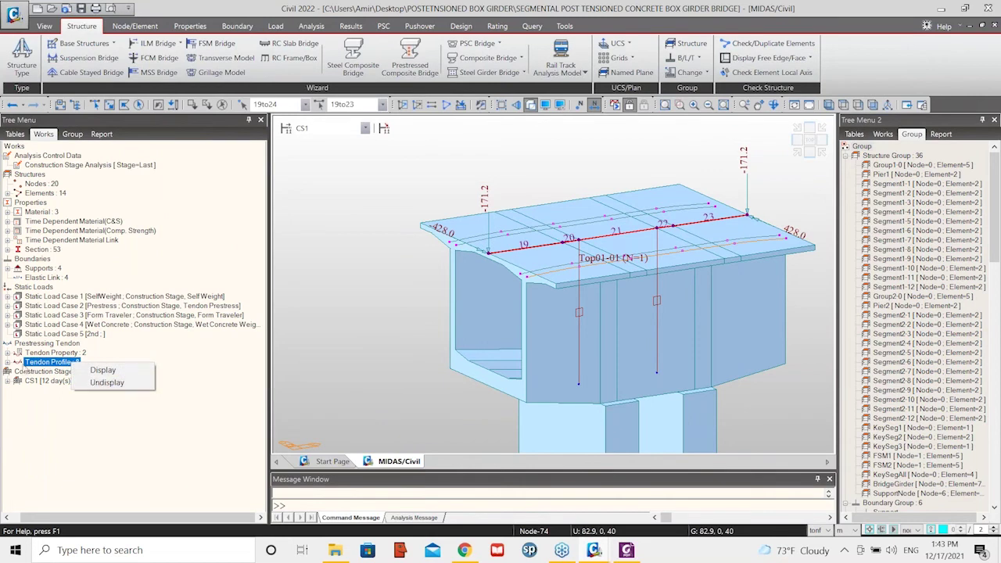
{"action": "left_click", "coordinate": [8, 362]}
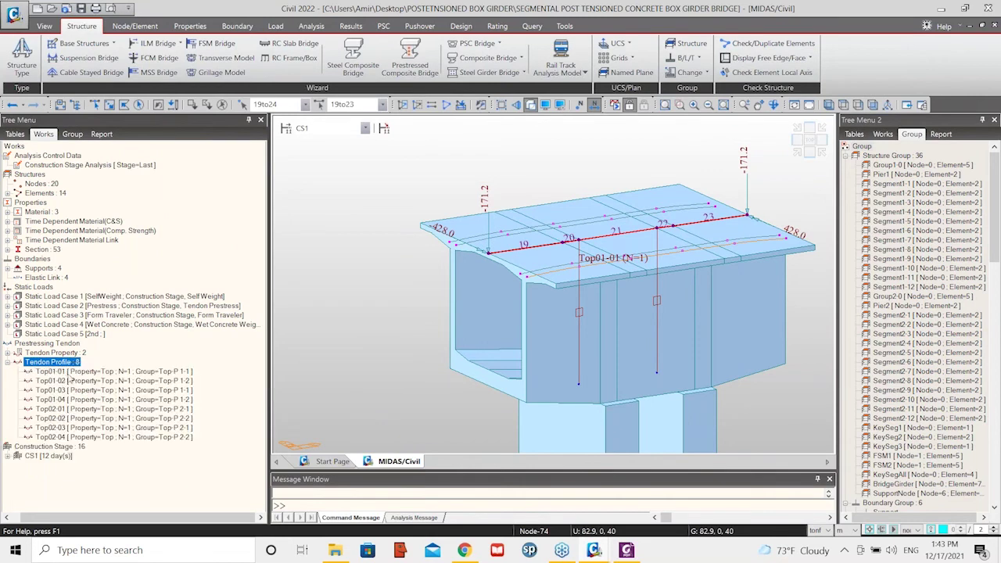
{"action": "right_click", "coordinate": [90, 372]}
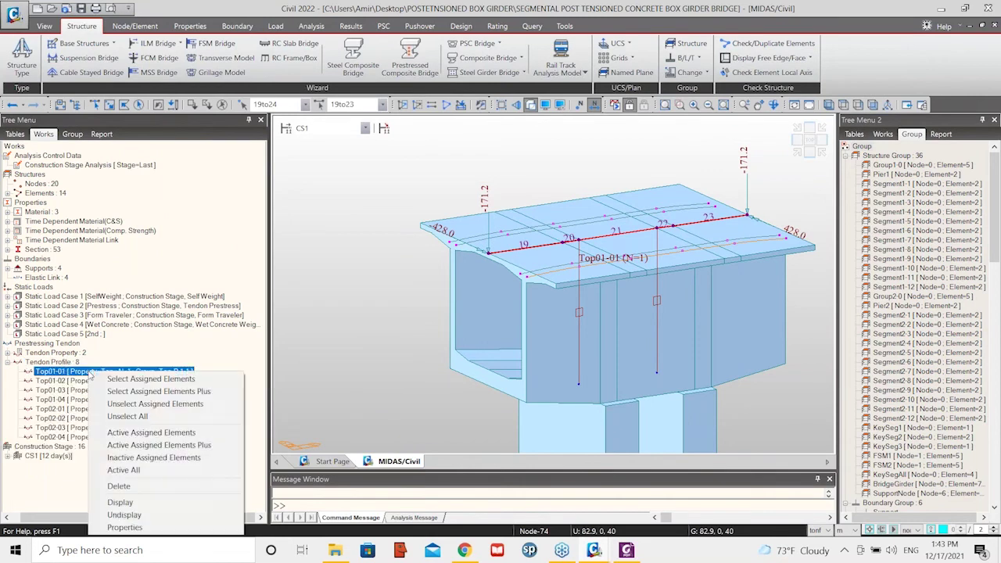
{"action": "left_click", "coordinate": [160, 379]}
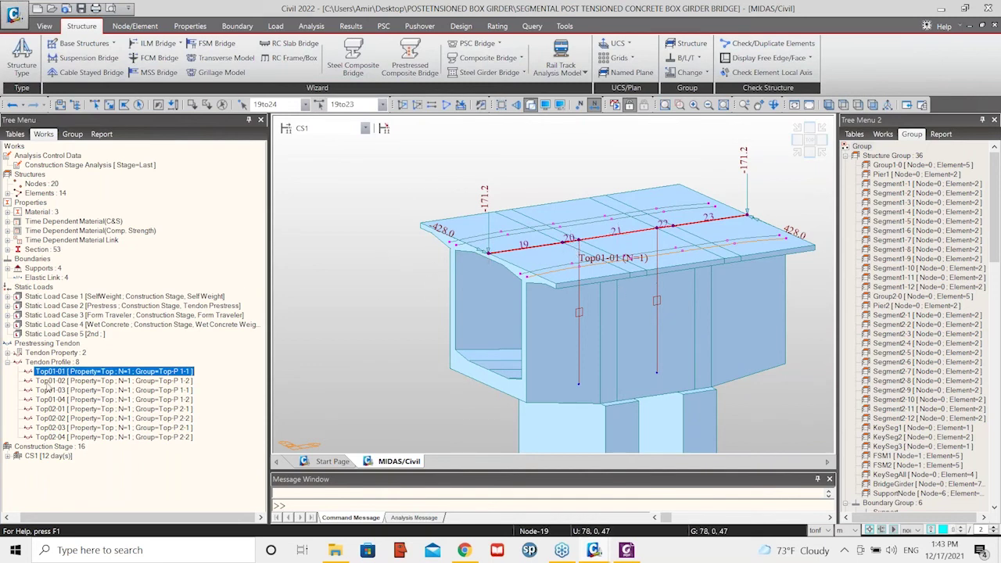
{"action": "left_click", "coordinate": [392, 215]}
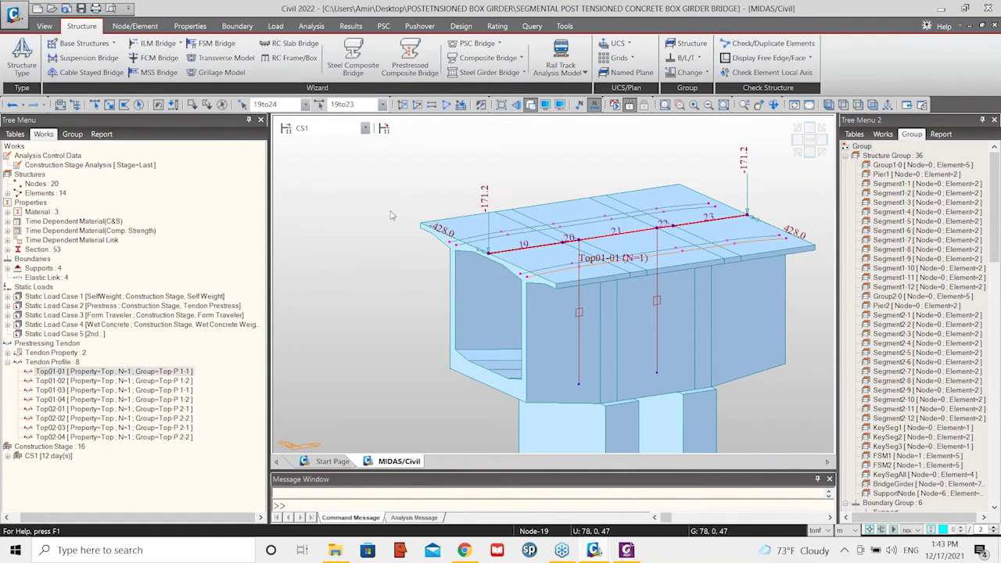
Switch the model display from rendered solid sections to wireframe, with the pier and its girder elements in view
{"action": "scroll", "coordinate": [374, 231], "scroll_direction": "down", "scroll_amount": 5}
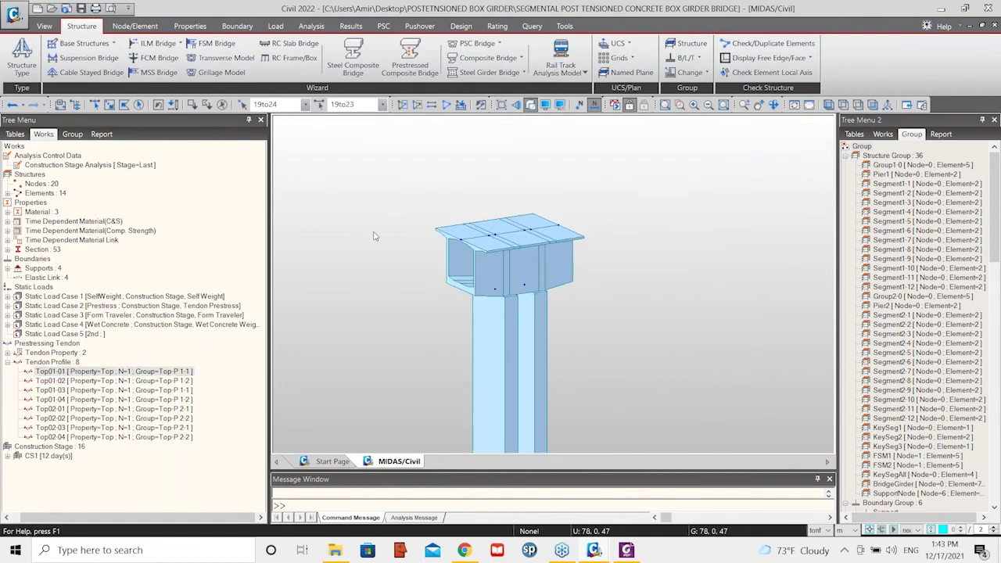
{"action": "scroll", "coordinate": [150, 275], "scroll_direction": "left", "scroll_amount": 1}
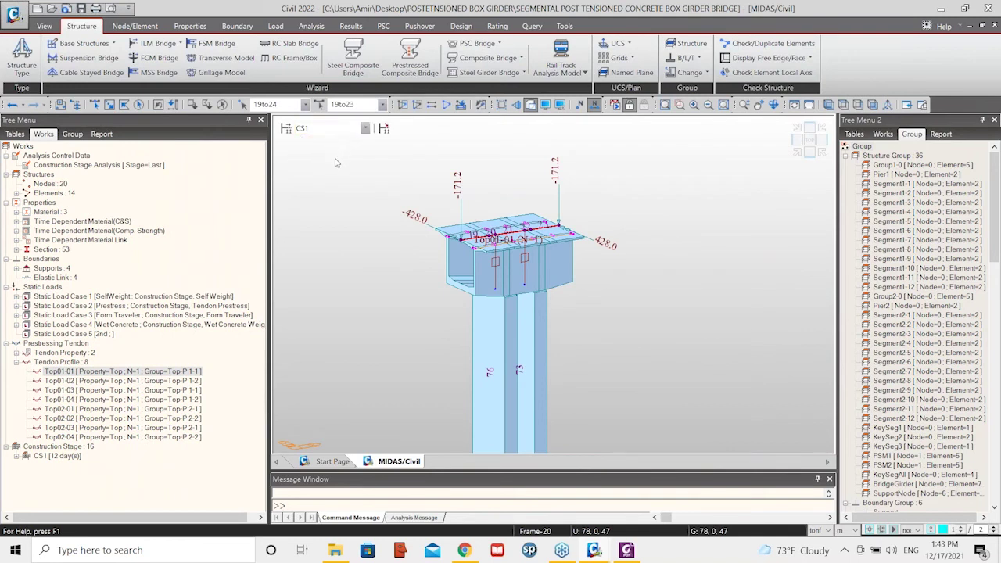
{"action": "scroll", "coordinate": [344, 218], "scroll_direction": "down", "scroll_amount": 1}
{"action": "left_click", "coordinate": [532, 109]}
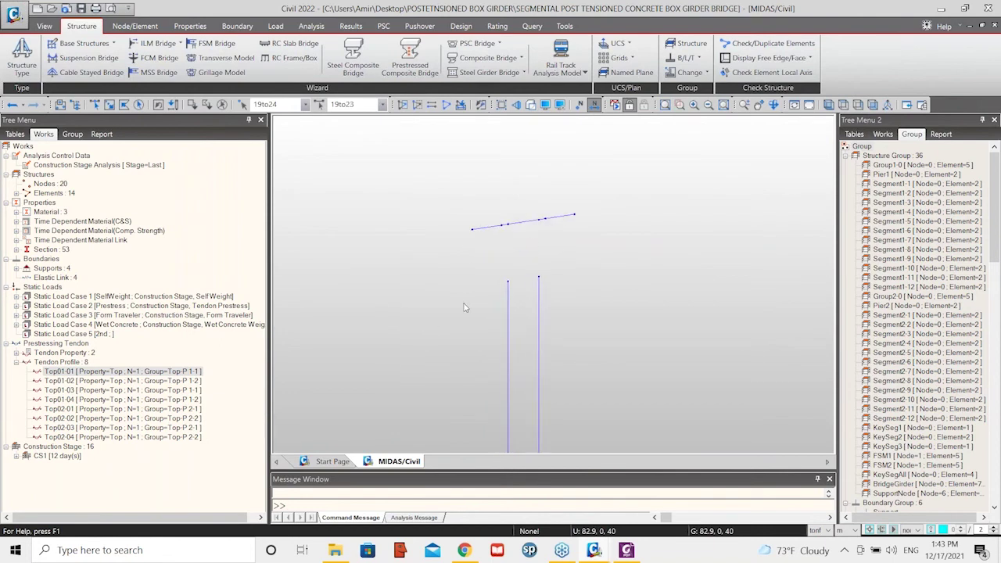
Open the construction stage list, select CS1 to examine its duration and date, and close the list
{"action": "left_click", "coordinate": [287, 128]}
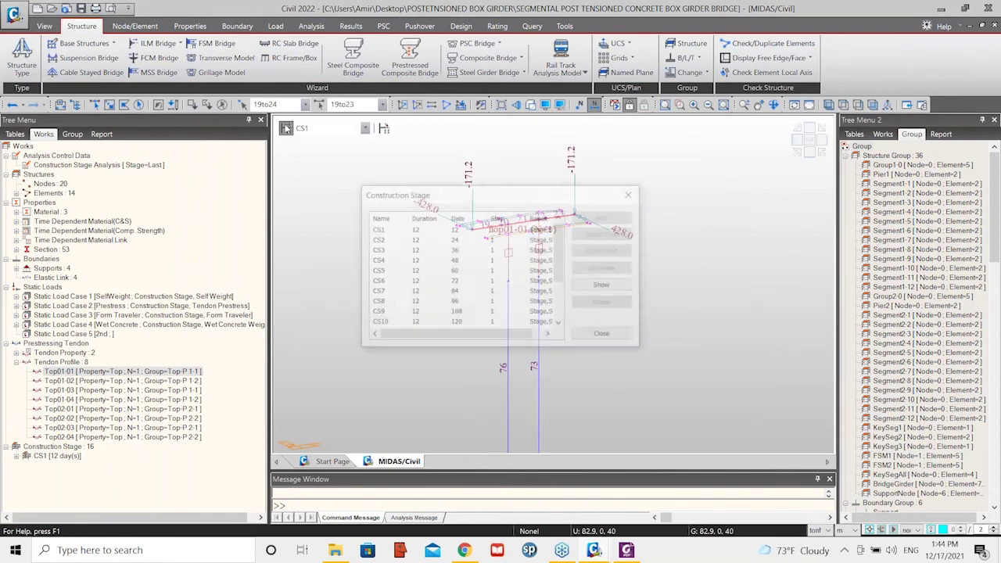
{"action": "left_click_drag", "start_coordinate": [458, 194], "coordinate": [301, 239]}
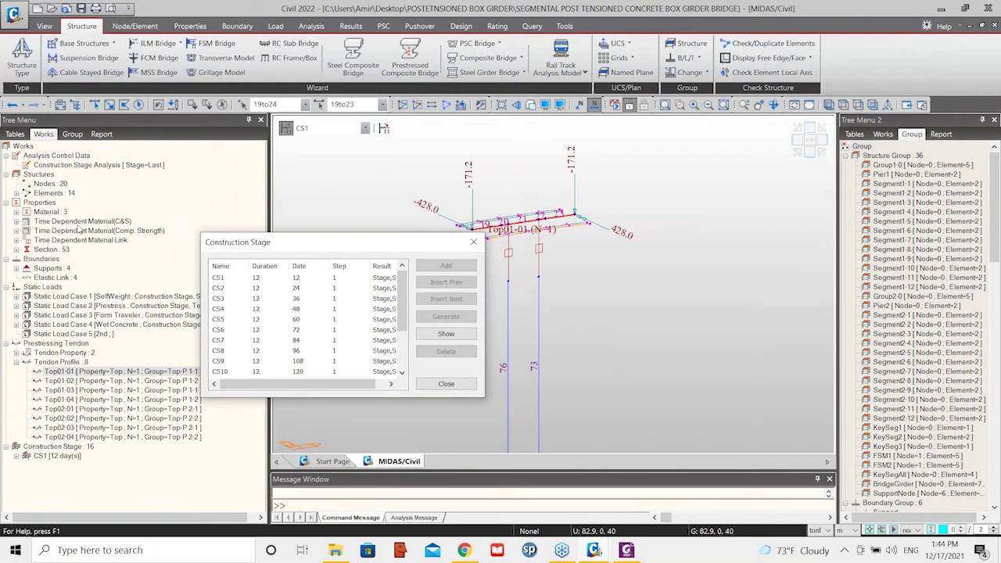
{"action": "left_click", "coordinate": [222, 280]}
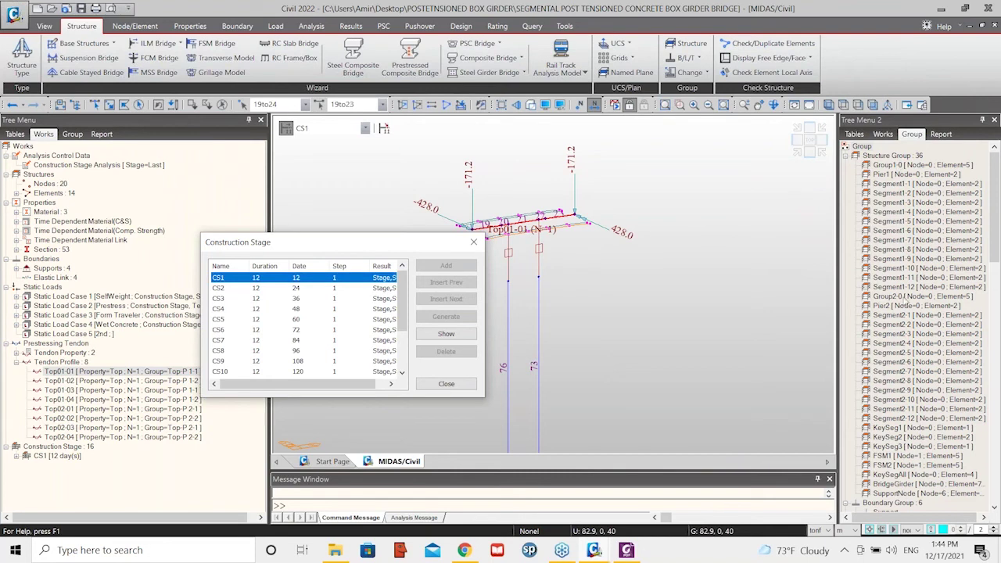
{"action": "left_click_drag", "start_coordinate": [378, 242], "coordinate": [329, 267]}
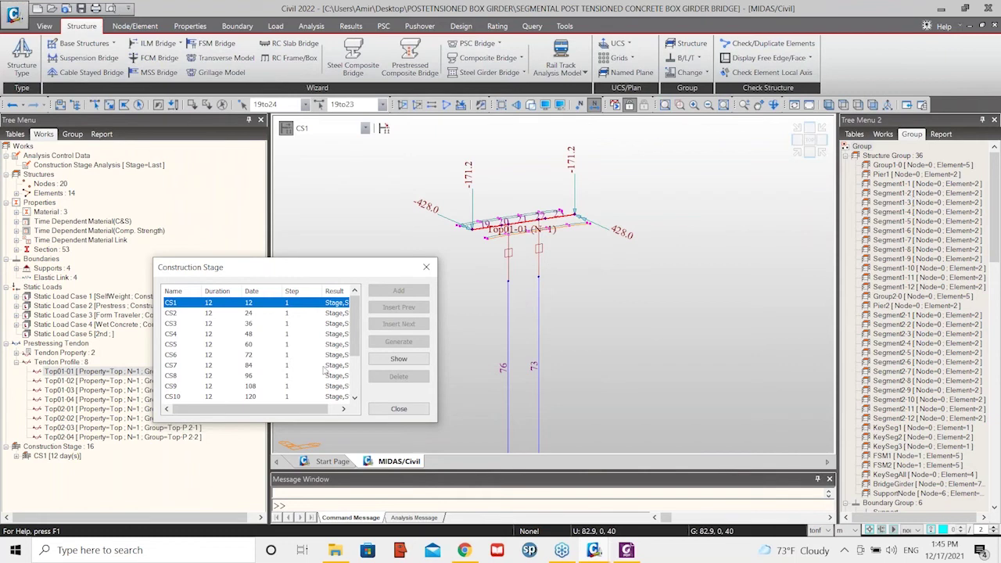
{"action": "left_click", "coordinate": [399, 409]}
Switch the model from stage CS1 to the Base stage and list the types of supports
{"action": "left_click", "coordinate": [854, 157]}
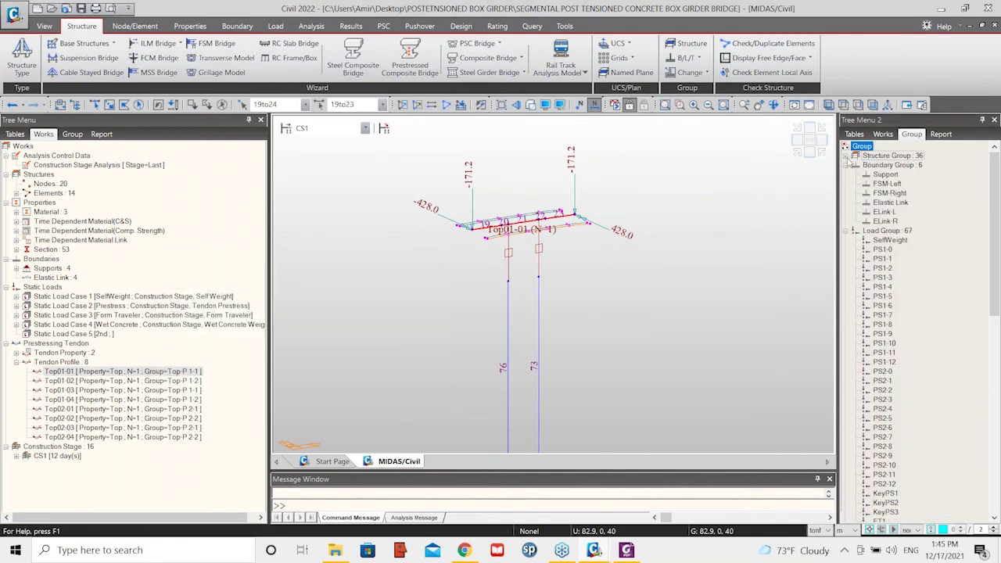
{"action": "left_click", "coordinate": [16, 267]}
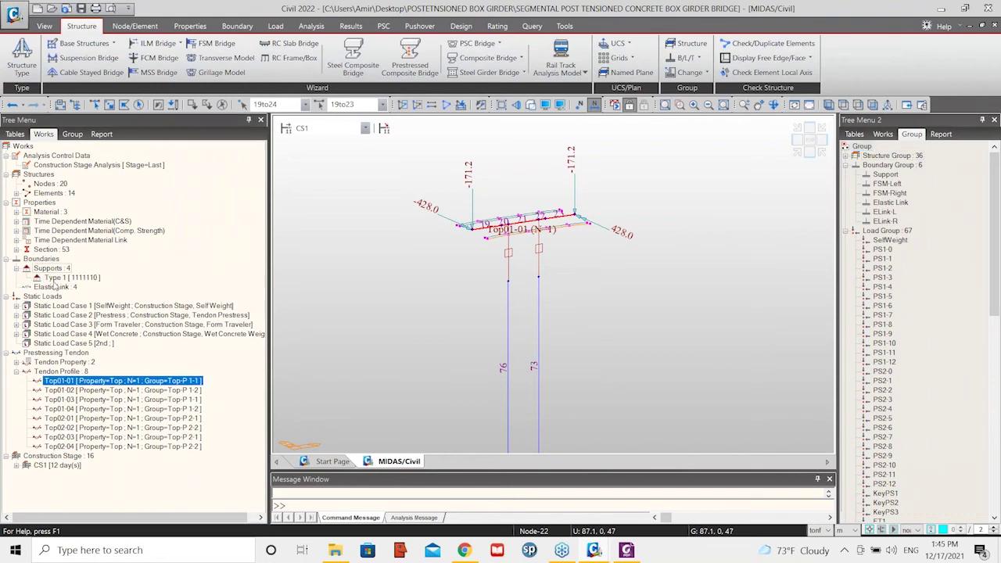
{"action": "left_click", "coordinate": [365, 127]}
{"action": "left_click", "coordinate": [313, 141]}
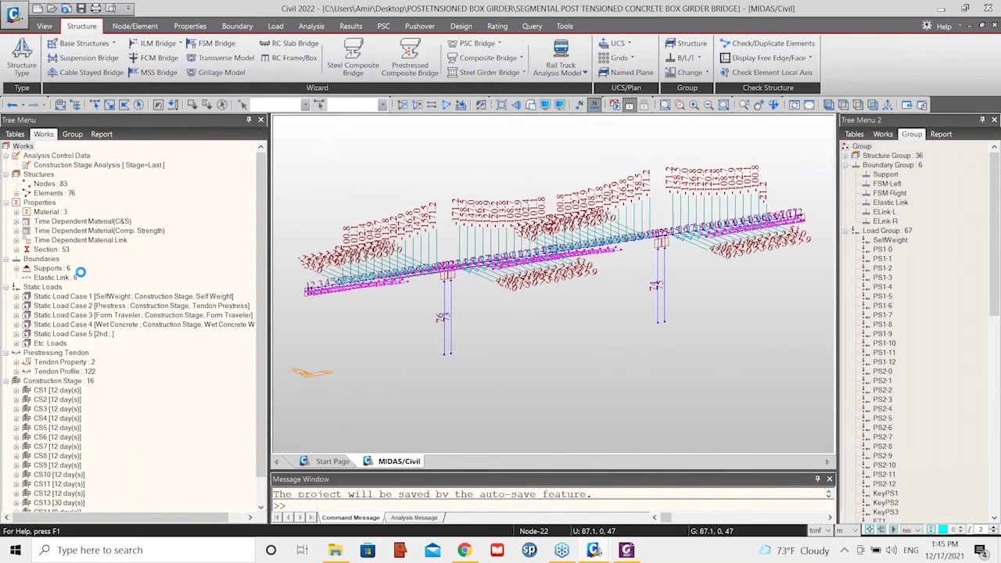
{"action": "left_click", "coordinate": [15, 268]}
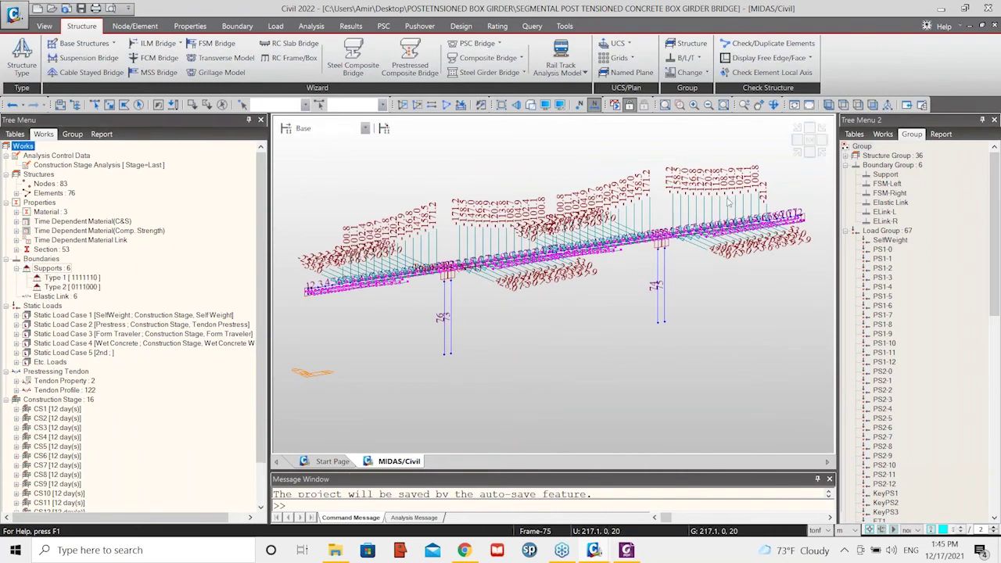
Examine the boundary, load, tendon and structure groups defined for the whole bridge model
{"action": "left_click", "coordinate": [847, 166]}
{"action": "left_click", "coordinate": [887, 174]}
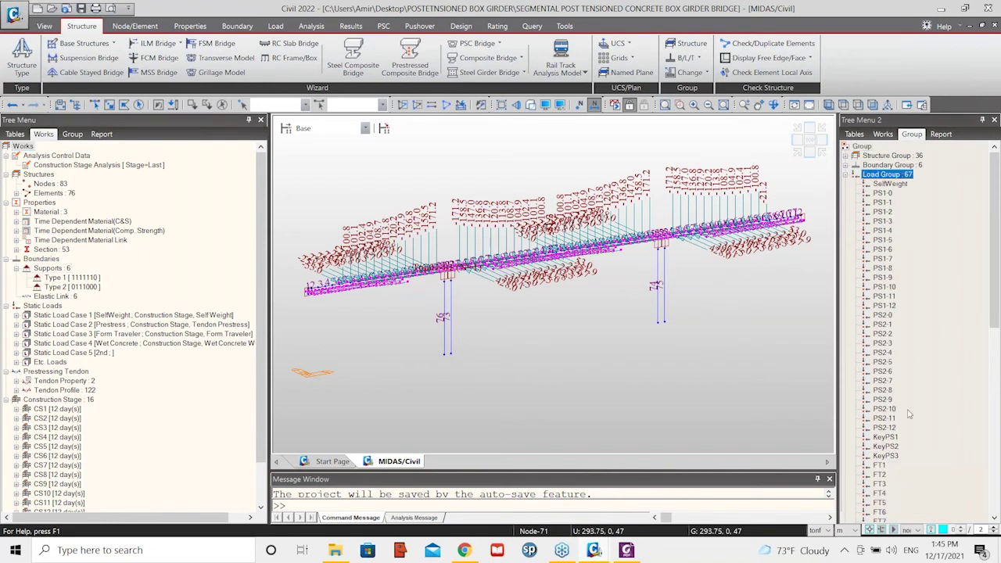
{"action": "scroll", "coordinate": [903, 468], "scroll_direction": "down", "scroll_amount": 2}
{"action": "scroll", "coordinate": [860, 231], "scroll_direction": "up", "scroll_amount": 2}
{"action": "left_click", "coordinate": [846, 174]}
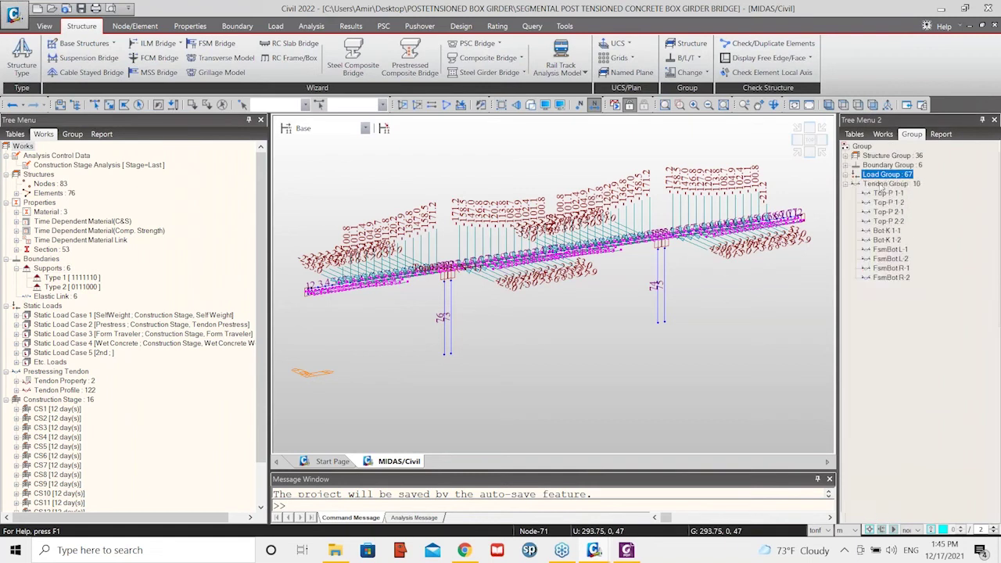
{"action": "left_click", "coordinate": [881, 185]}
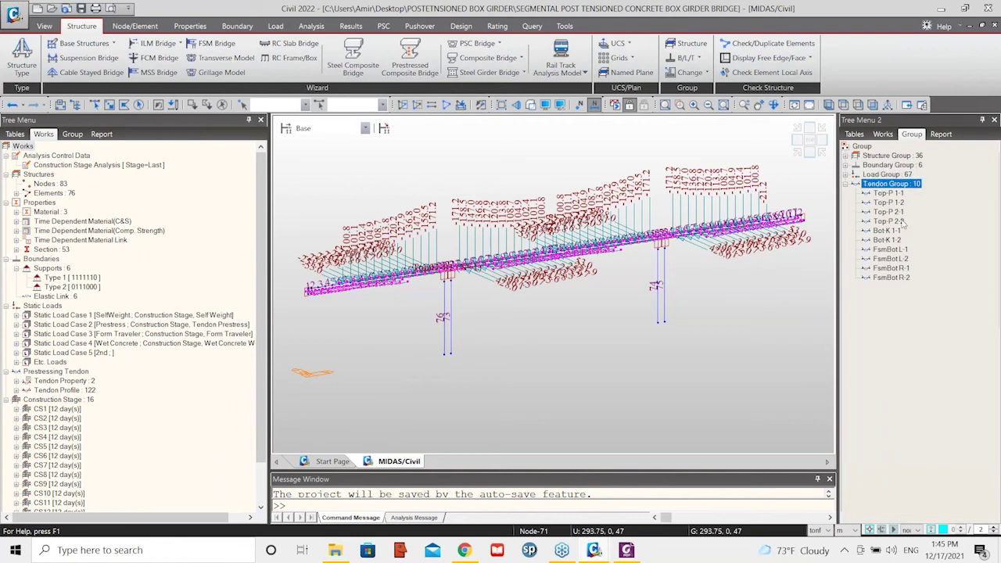
{"action": "left_click", "coordinate": [846, 174]}
{"action": "scroll", "coordinate": [846, 174], "scroll_direction": "up", "scroll_amount": 1}
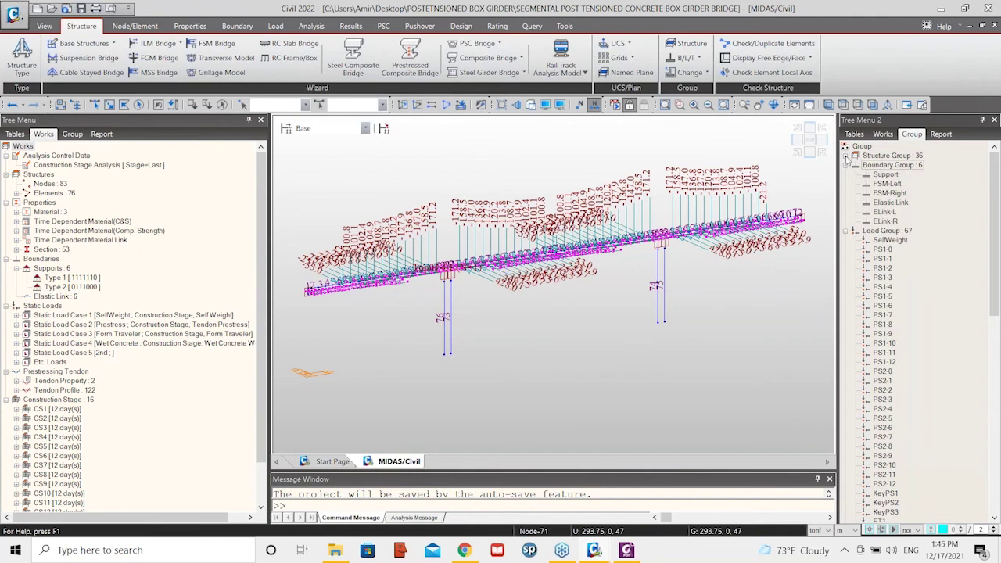
{"action": "left_click", "coordinate": [846, 156]}
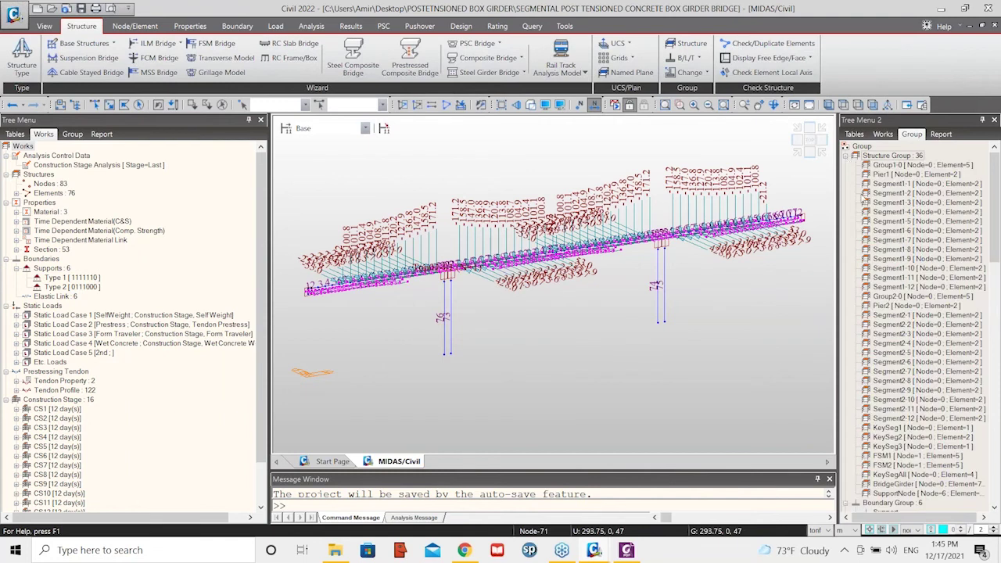
Open the composition of construction stage CS1 and examine its activated element, boundary and load groups
{"action": "left_click", "coordinate": [286, 130]}
{"action": "left_click", "coordinate": [378, 229]}
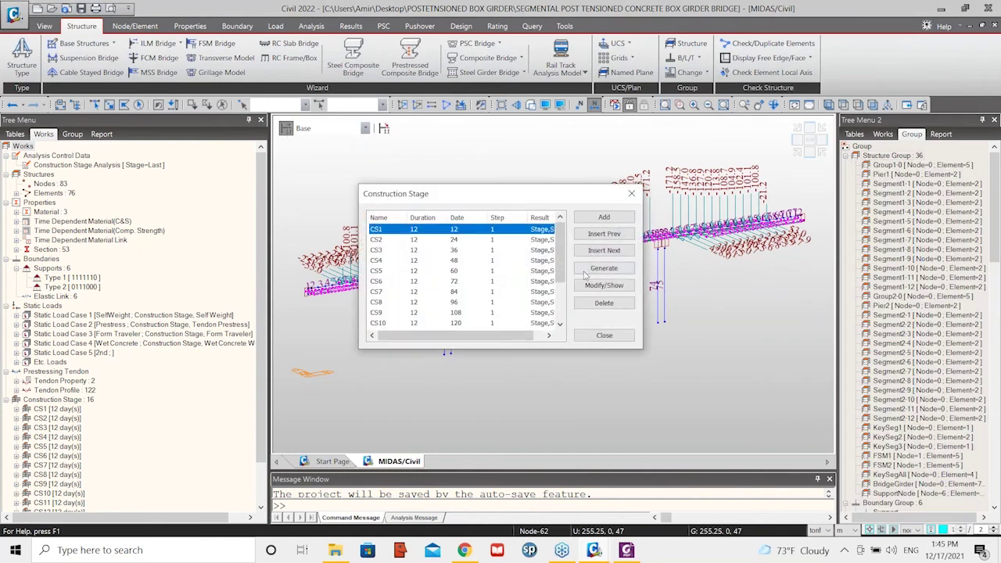
{"action": "left_click", "coordinate": [602, 285]}
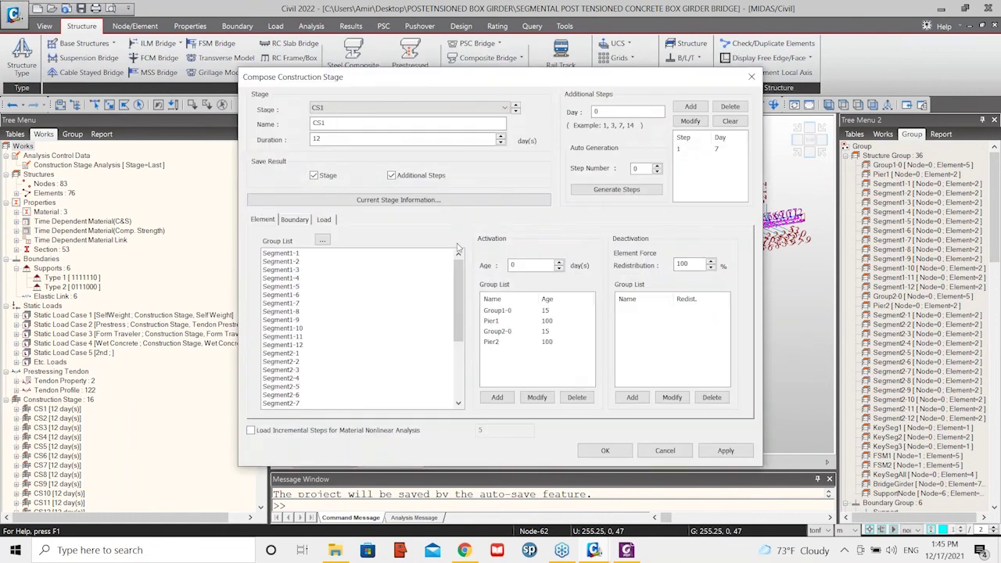
{"action": "left_click_drag", "start_coordinate": [411, 85], "coordinate": [309, 61]}
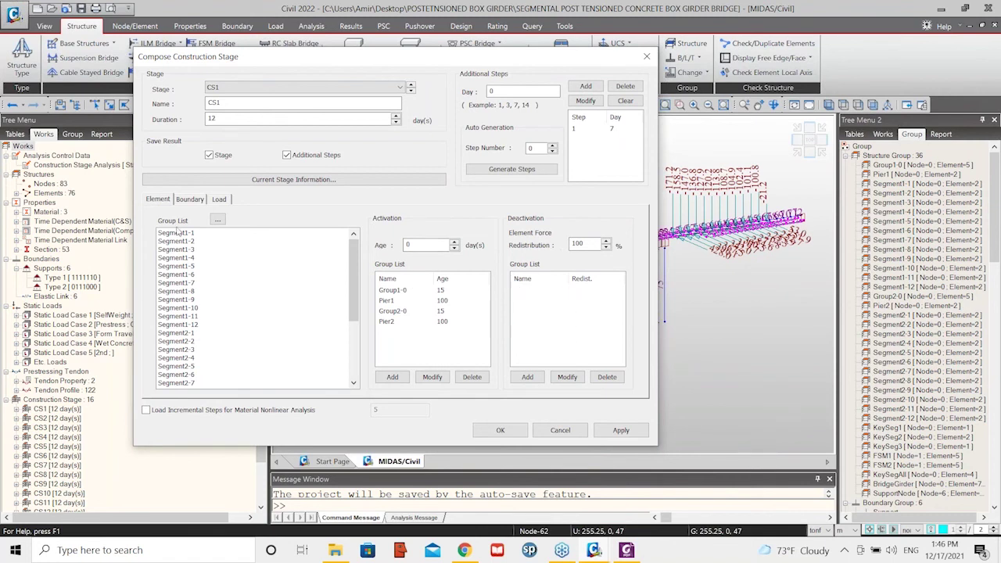
{"action": "left_click", "coordinate": [191, 200]}
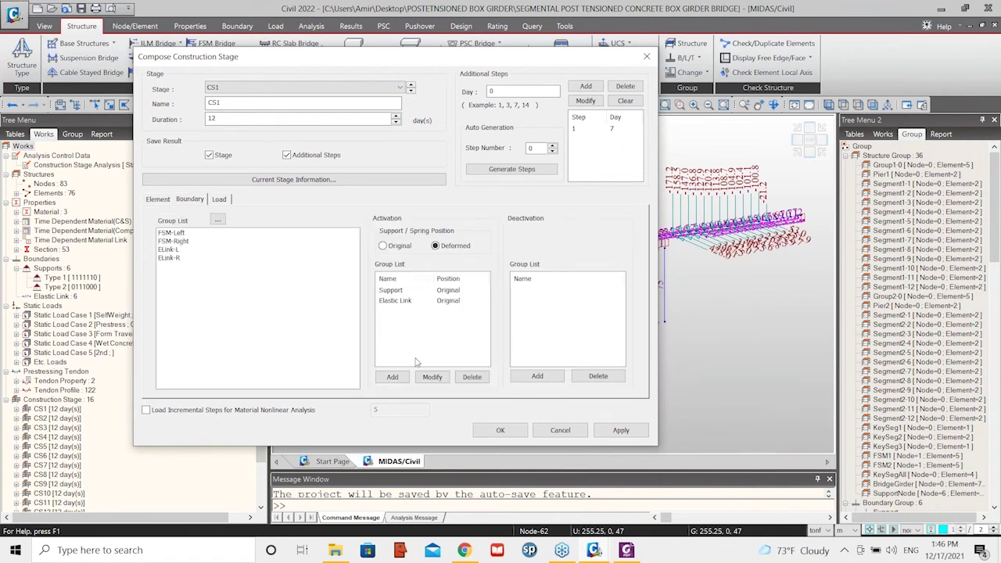
{"action": "left_click", "coordinate": [219, 202]}
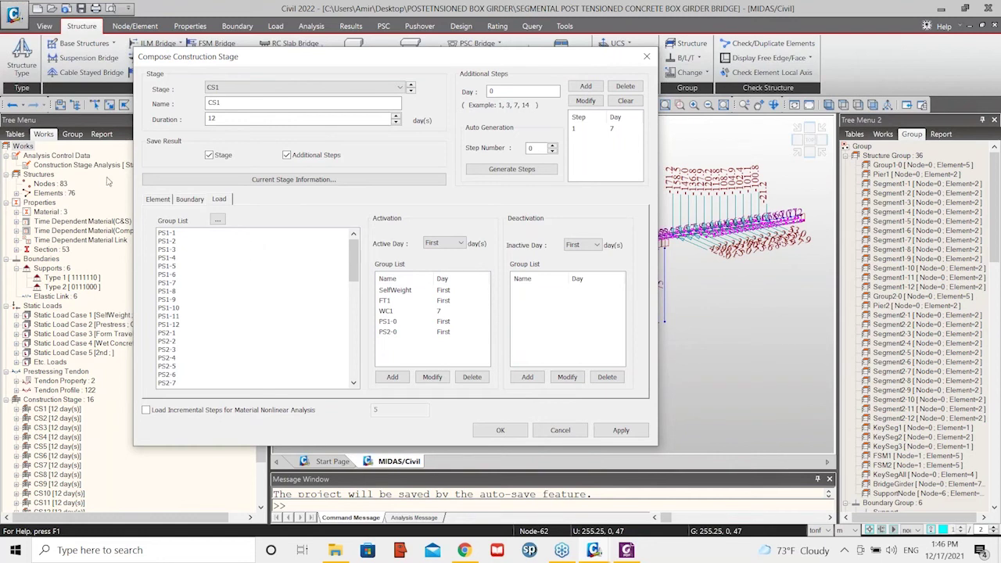
{"action": "left_click", "coordinate": [189, 199]}
{"action": "left_click", "coordinate": [157, 198]}
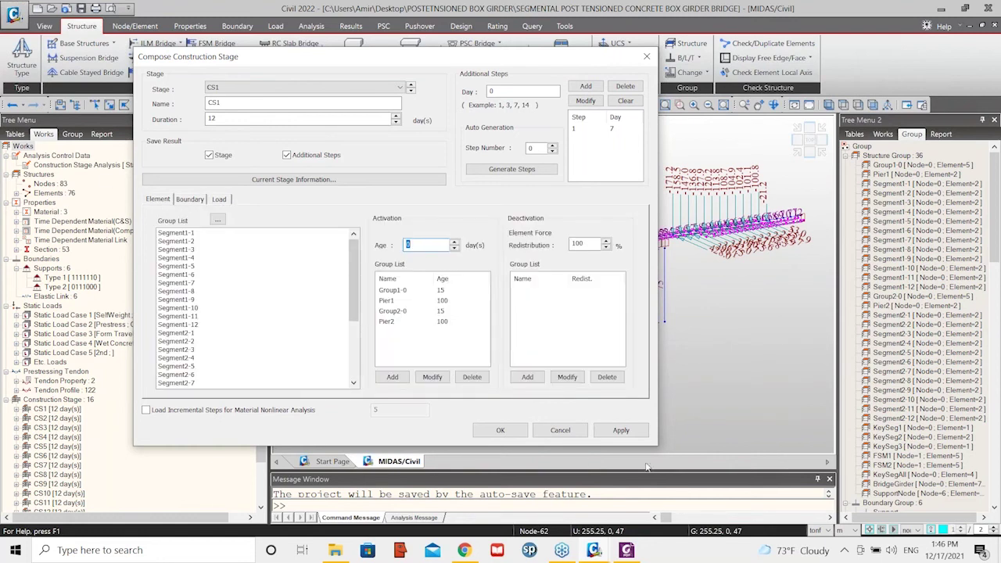
Apply the CS1 stage definition and close the construction stage dialogs
{"action": "left_click", "coordinate": [638, 434]}
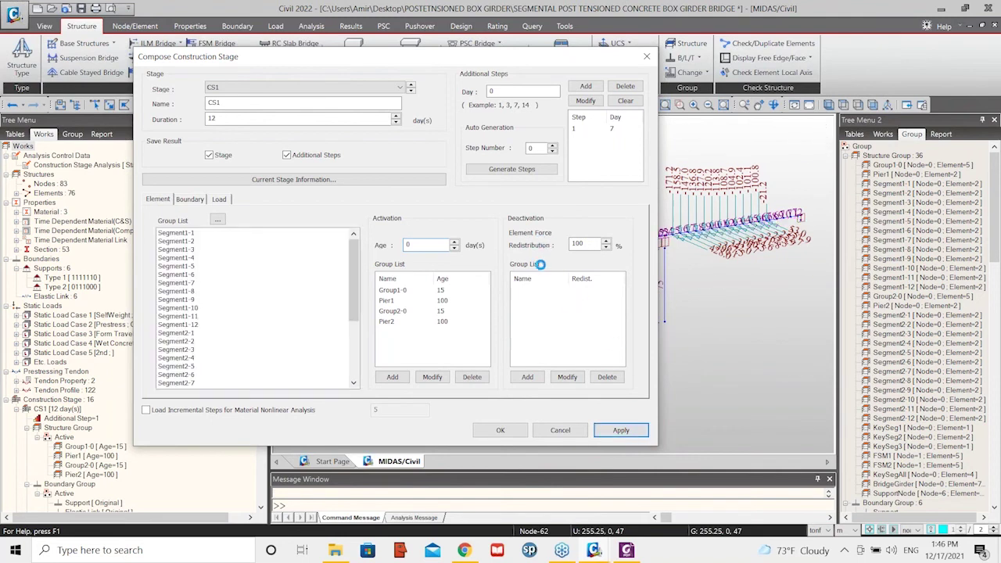
{"action": "left_click", "coordinate": [623, 432]}
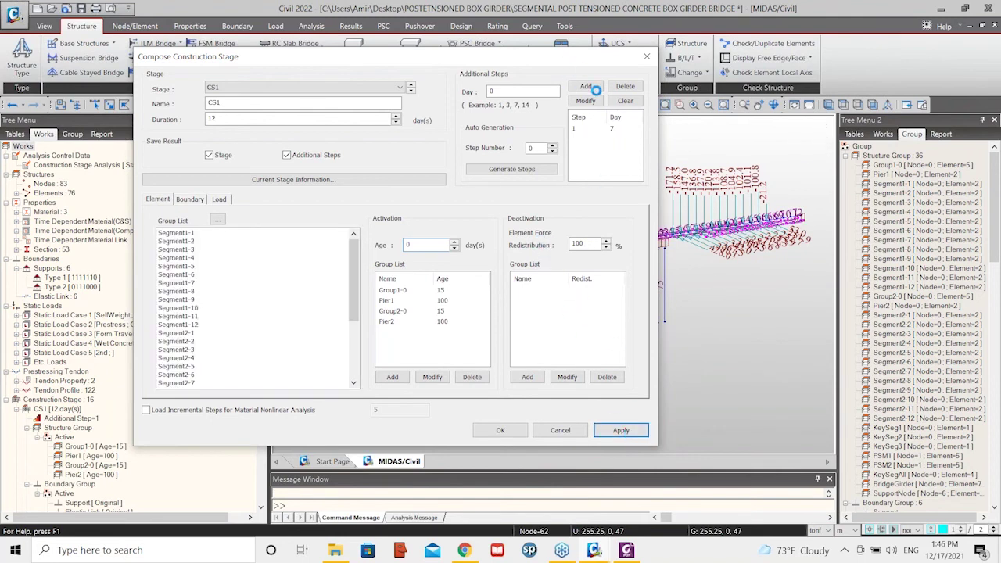
{"action": "left_click", "coordinate": [561, 430]}
{"action": "left_click", "coordinate": [604, 335]}
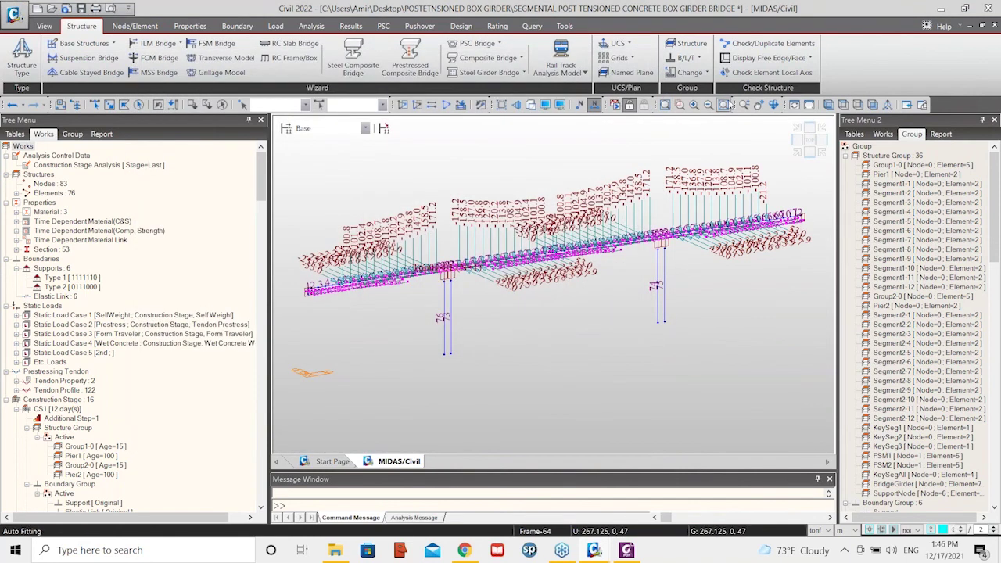
Clear the load values and element numbers from the model view and highlight the elements of Group1-0
{"action": "left_click", "coordinate": [616, 104]}
{"action": "scroll", "coordinate": [427, 291], "scroll_direction": "up", "scroll_amount": 2}
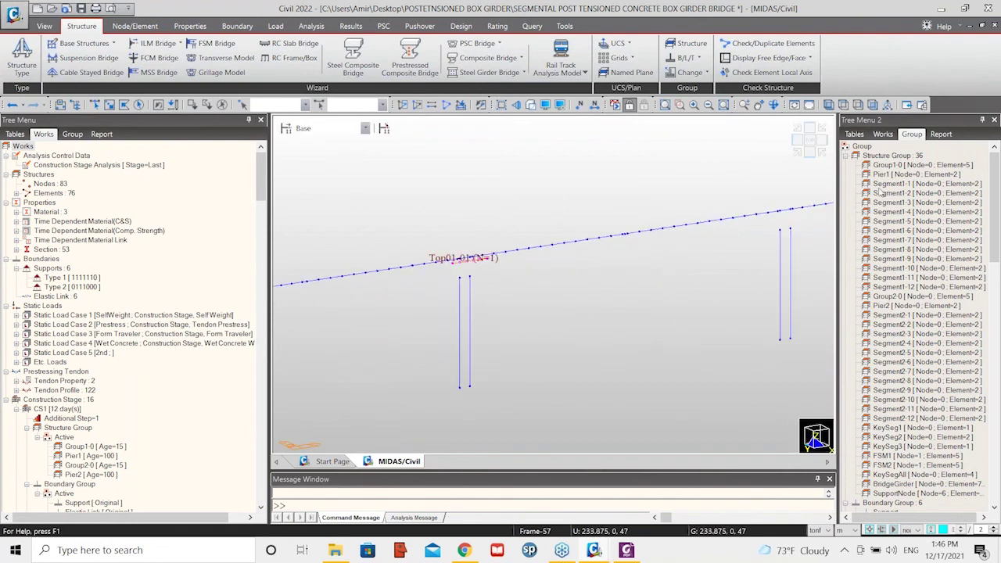
{"action": "left_click", "coordinate": [878, 167]}
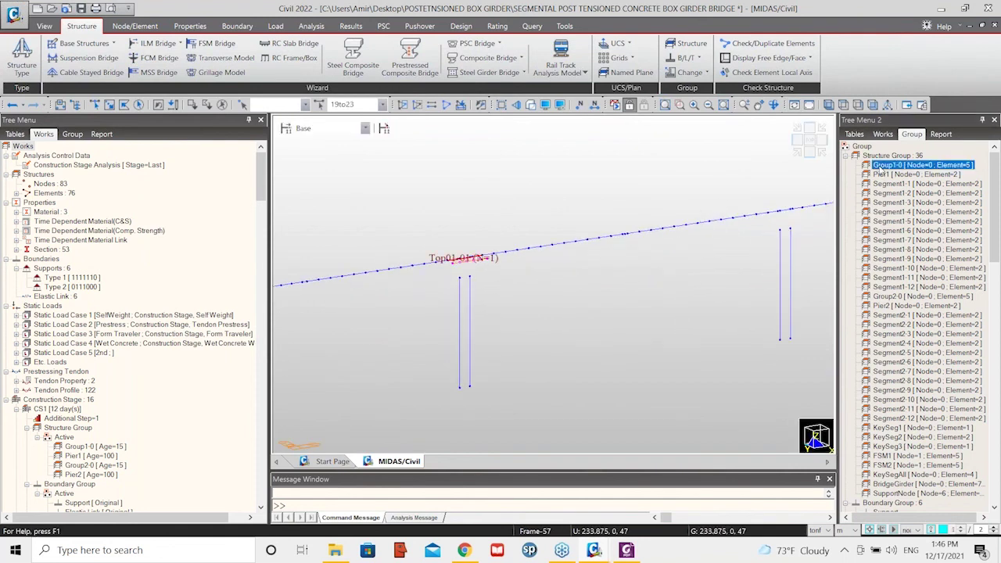
{"action": "scroll", "coordinate": [457, 239], "scroll_direction": "up", "scroll_amount": 3}
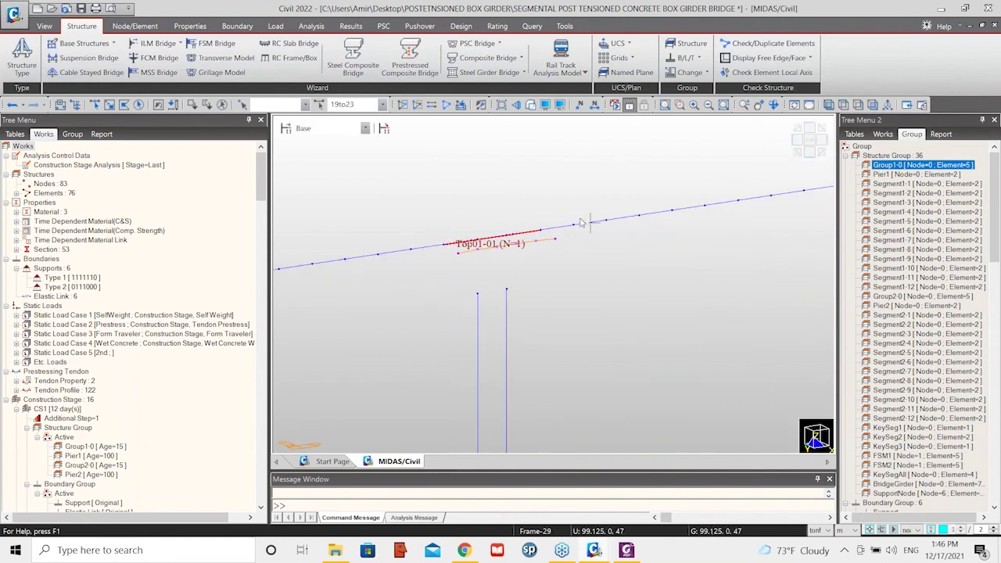
{"action": "scroll", "coordinate": [569, 321], "scroll_direction": "down", "scroll_amount": 2}
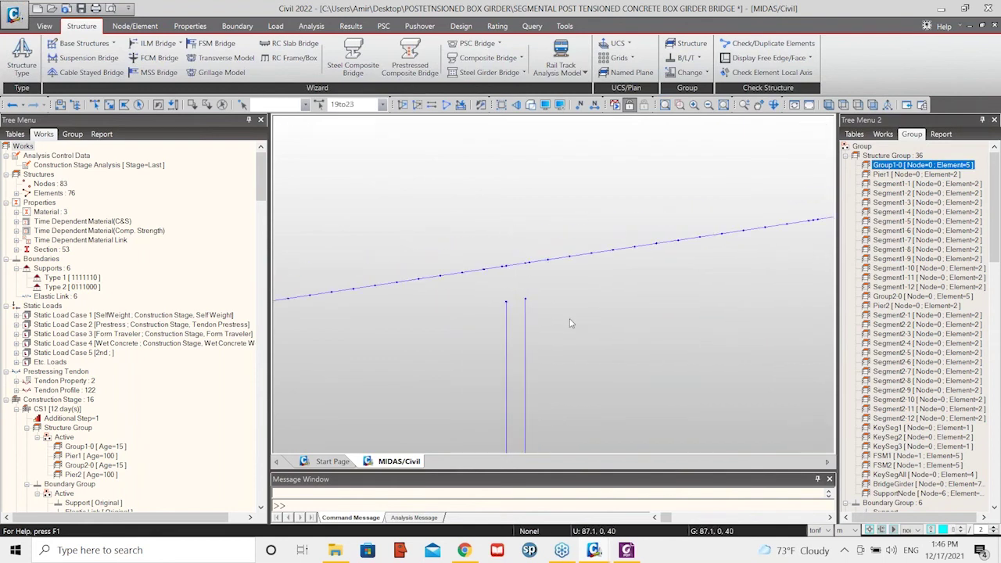
Highlight structure groups Pier1, Pier2, Group1-0, Group2-0 and Segment1-1 in turn to locate their elements in the model
{"action": "left_click", "coordinate": [884, 176]}
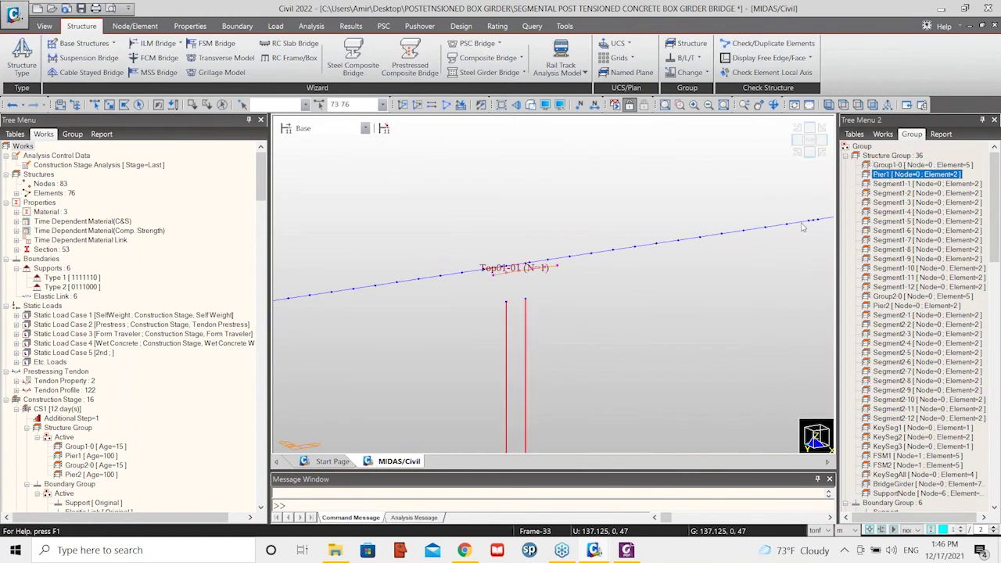
{"action": "scroll", "coordinate": [500, 367], "scroll_direction": "down", "scroll_amount": 3}
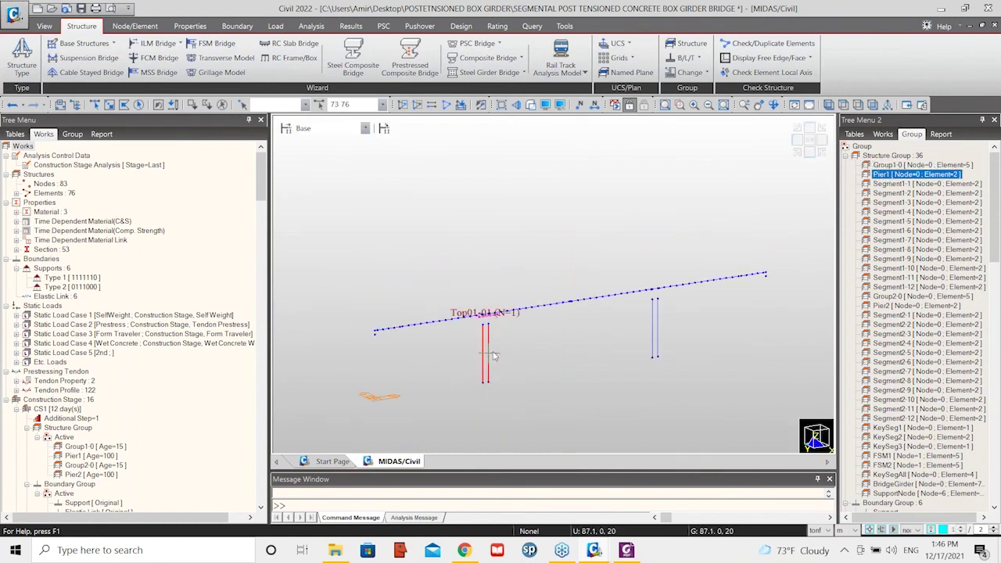
{"action": "left_click", "coordinate": [884, 307]}
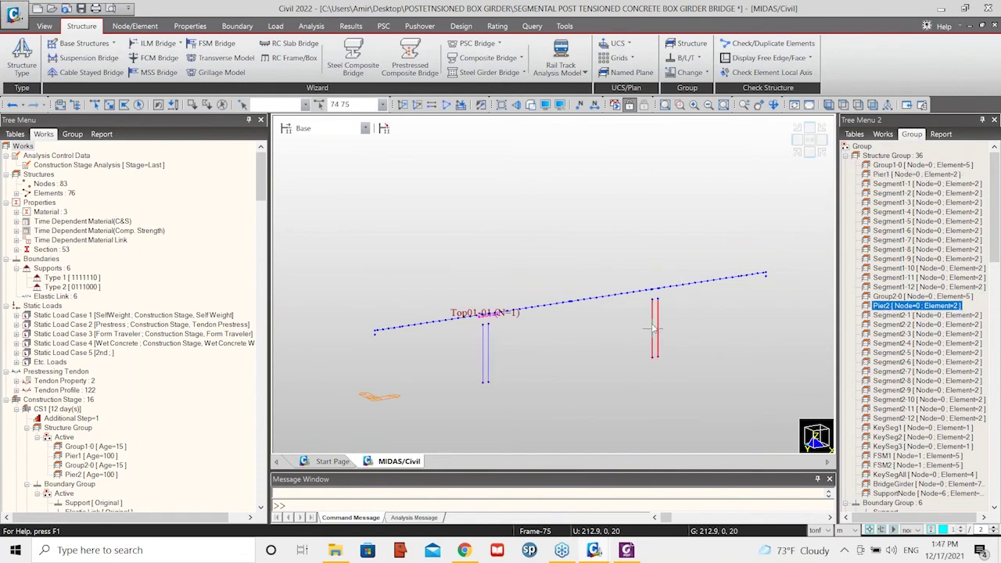
{"action": "left_click", "coordinate": [887, 165]}
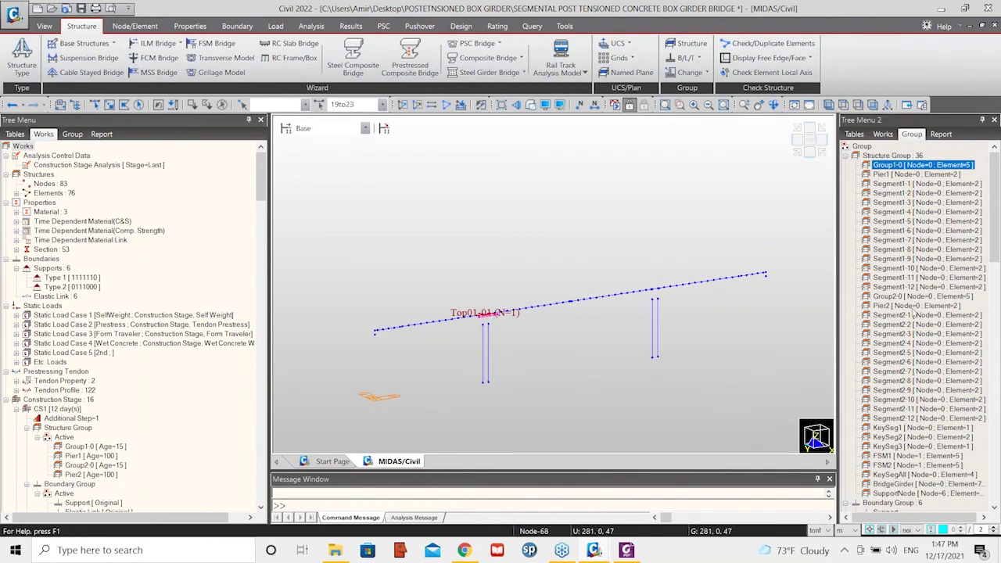
{"action": "left_click", "coordinate": [889, 297]}
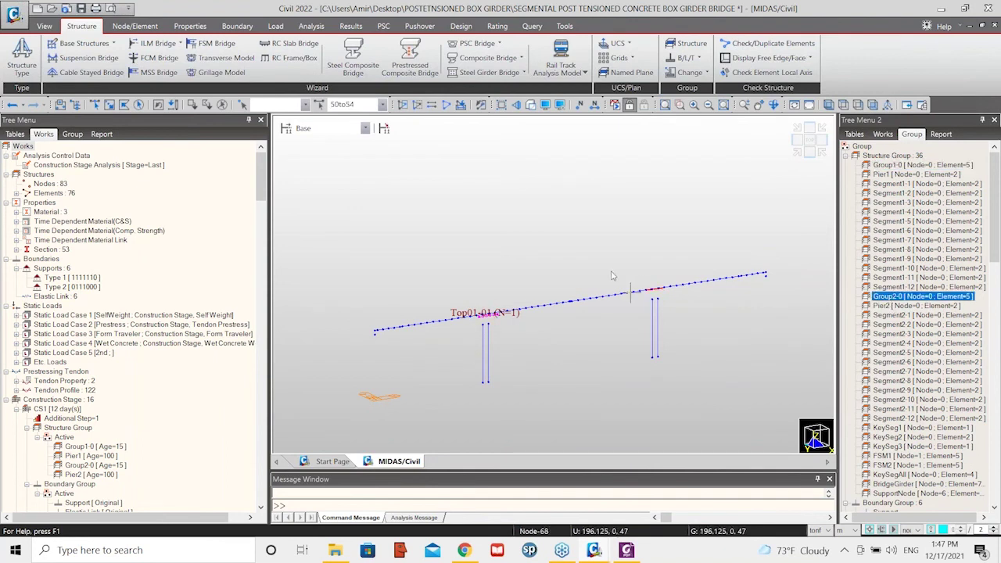
{"action": "left_click", "coordinate": [887, 185]}
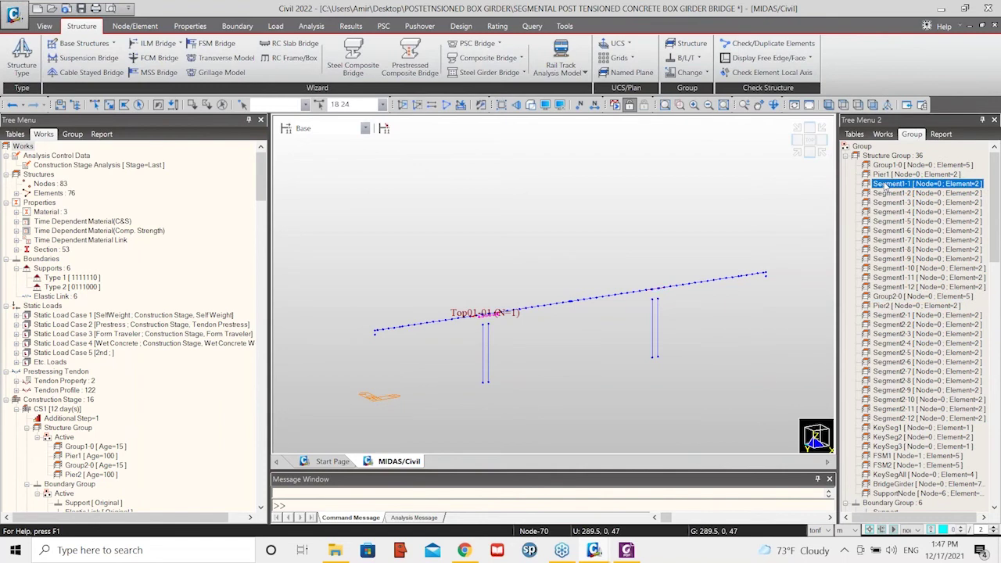
Highlight structure groups Segment1-2, Segment1-3, Segment1-4 and Segment1-12 in turn to locate their elements around the first pier
{"action": "scroll", "coordinate": [472, 252], "scroll_direction": "up", "scroll_amount": 5}
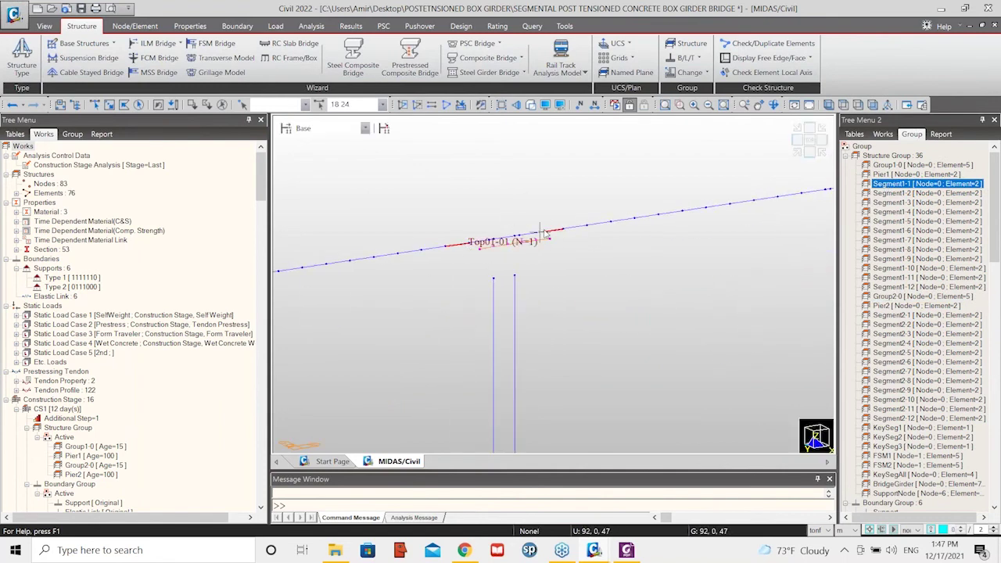
{"action": "left_click", "coordinate": [892, 194]}
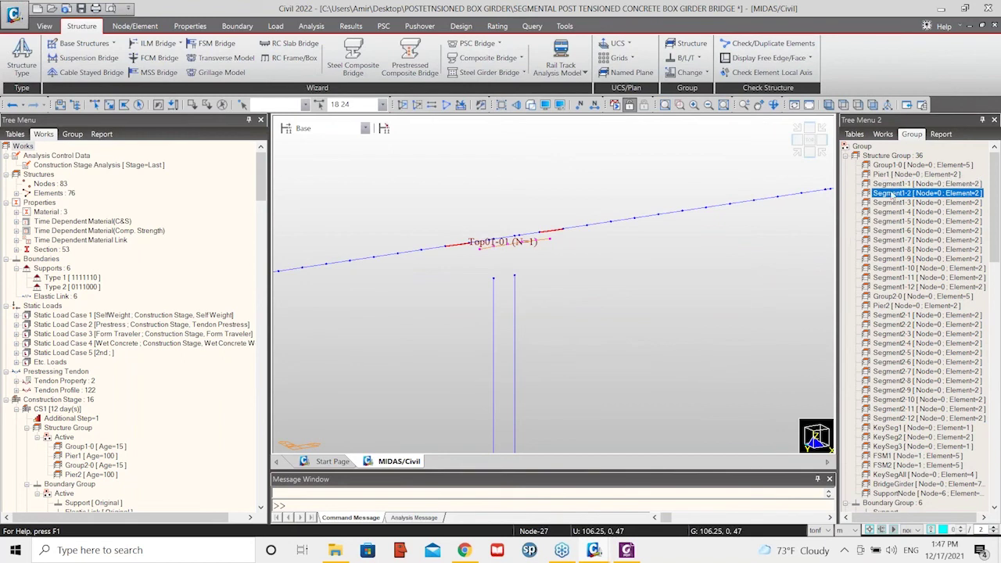
{"action": "left_click", "coordinate": [894, 204]}
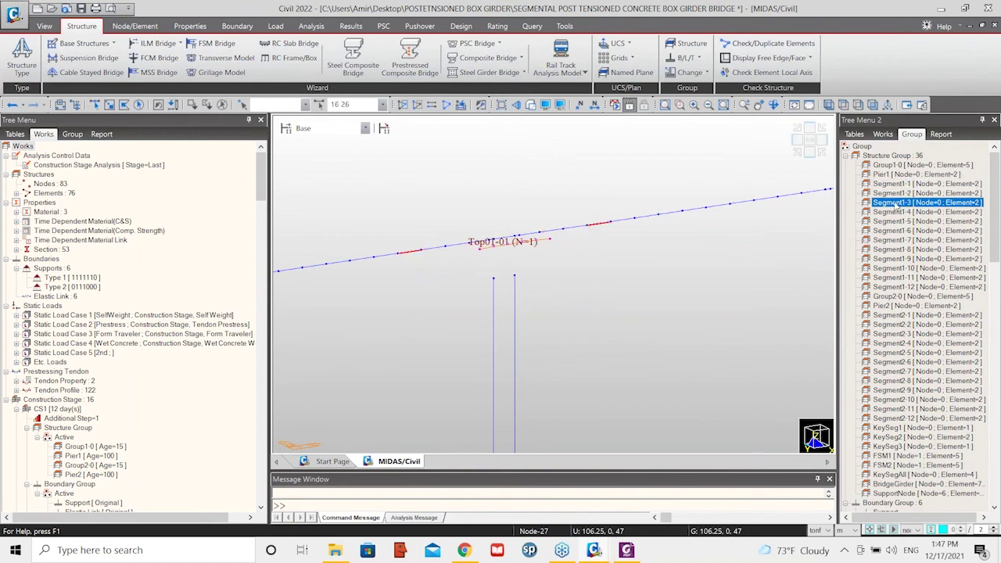
{"action": "left_click", "coordinate": [898, 213]}
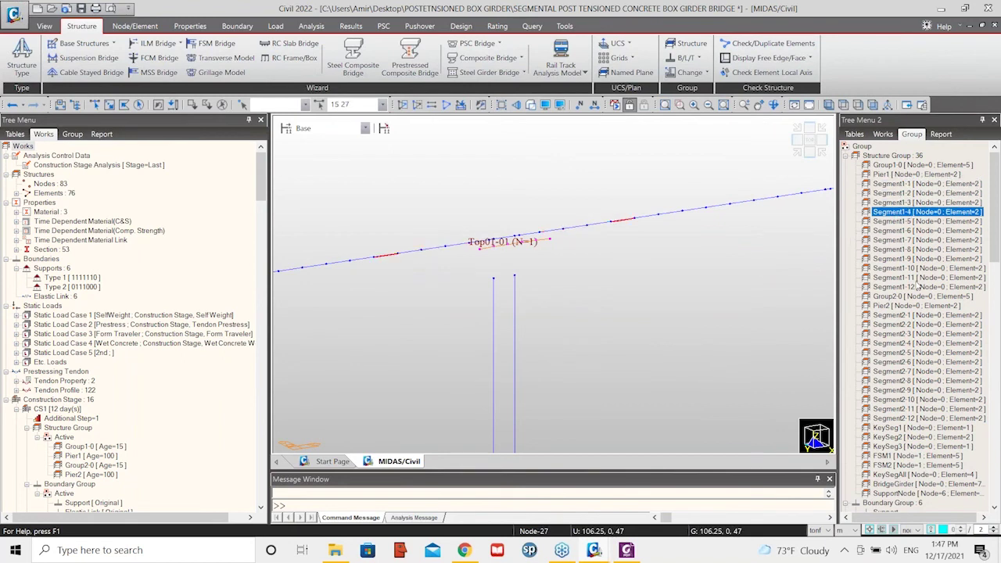
{"action": "left_click", "coordinate": [914, 288]}
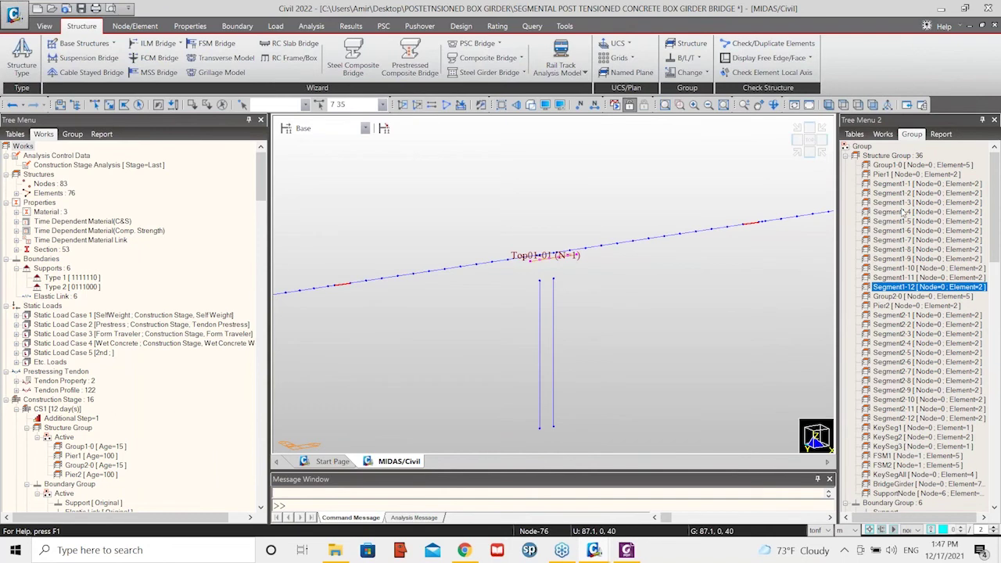
Highlight structure groups Segment2-1 through Segment2-4 and Segment2-12 in turn to locate their elements around the second pier
{"action": "middle_click_drag", "start_coordinate": [570, 315], "coordinate": [742, 313]}
{"action": "left_click", "coordinate": [891, 316]}
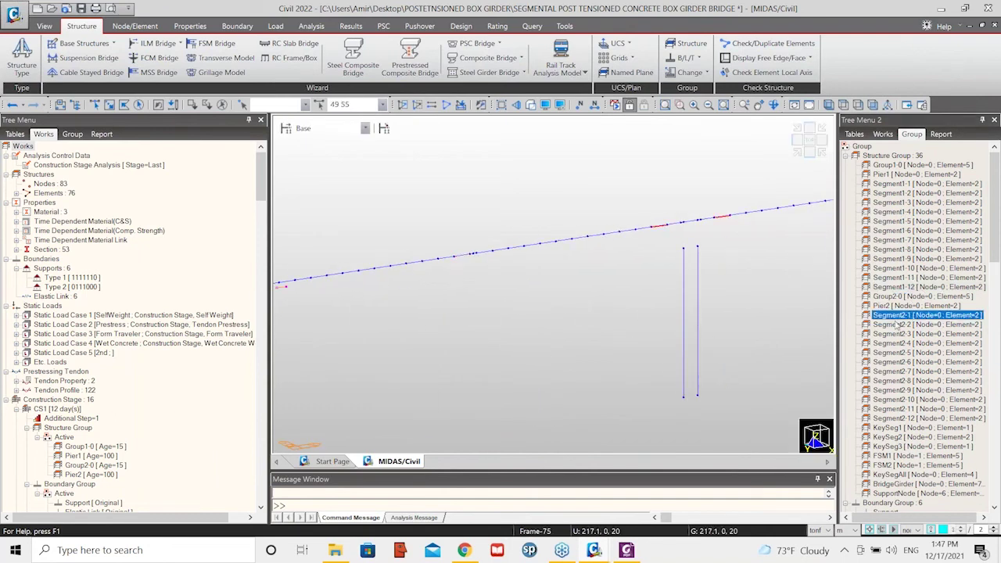
{"action": "left_click", "coordinate": [900, 326]}
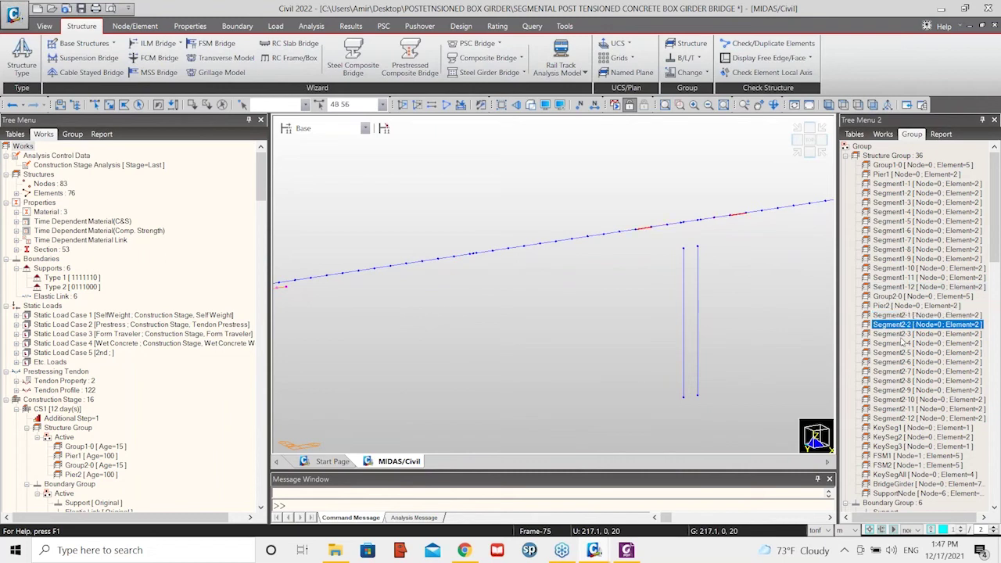
{"action": "left_click", "coordinate": [901, 335]}
{"action": "left_click", "coordinate": [901, 344]}
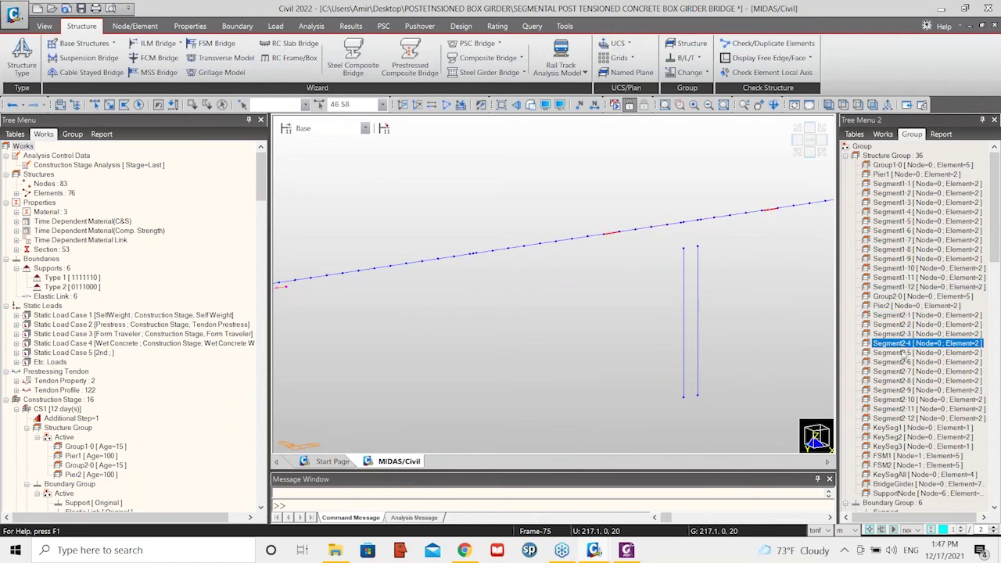
{"action": "left_click", "coordinate": [904, 419]}
{"action": "middle_click_drag", "start_coordinate": [530, 270], "coordinate": [571, 320], "text": "ctrl"}
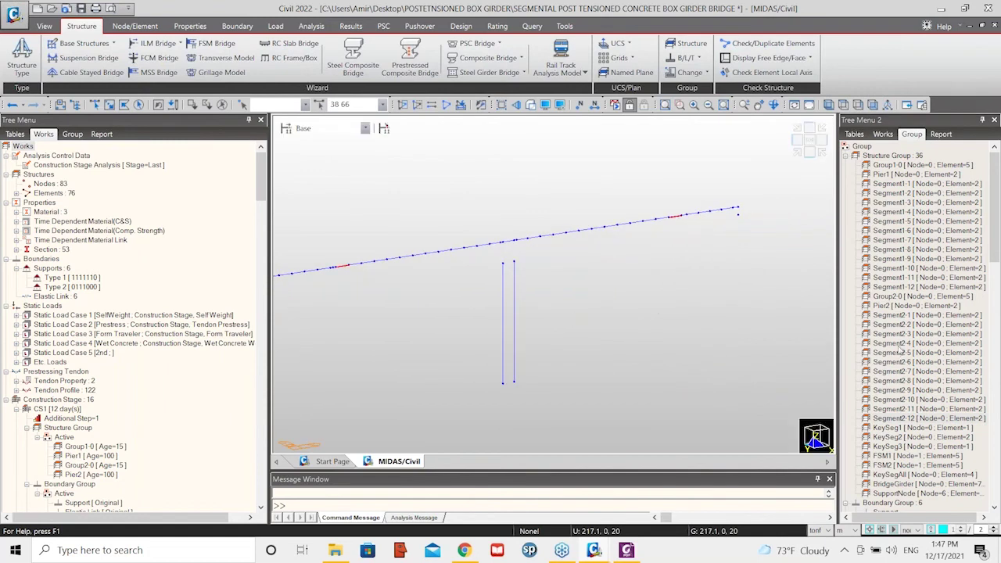
Highlight structure groups FSM1 and FSM2 to locate their elements at the two ends of the bridge
{"action": "scroll", "coordinate": [899, 371], "scroll_direction": "down", "scroll_amount": 1}
{"action": "left_click", "coordinate": [883, 430]}
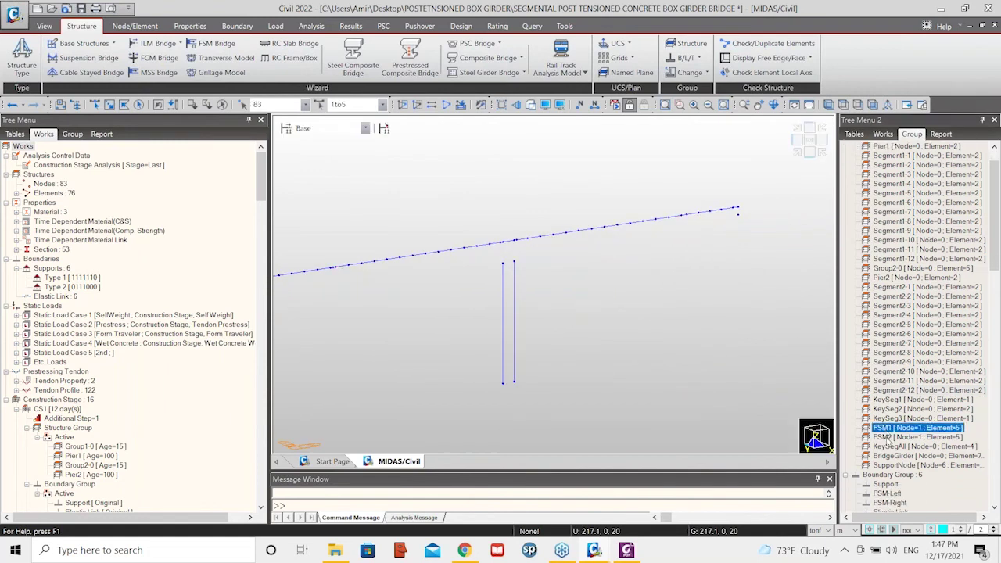
{"action": "mouse_move", "coordinate": [503, 323]}
{"action": "middle_mouse_down", "text": "ctrl"}
{"action": "mouse_move", "coordinate": [521, 290]}
{"action": "mouse_move", "coordinate": [505, 321]}
{"action": "middle_mouse_up", "text": "ctrl"}
{"action": "middle_click_drag", "start_coordinate": [383, 303], "coordinate": [402, 329], "text": "ctrl"}
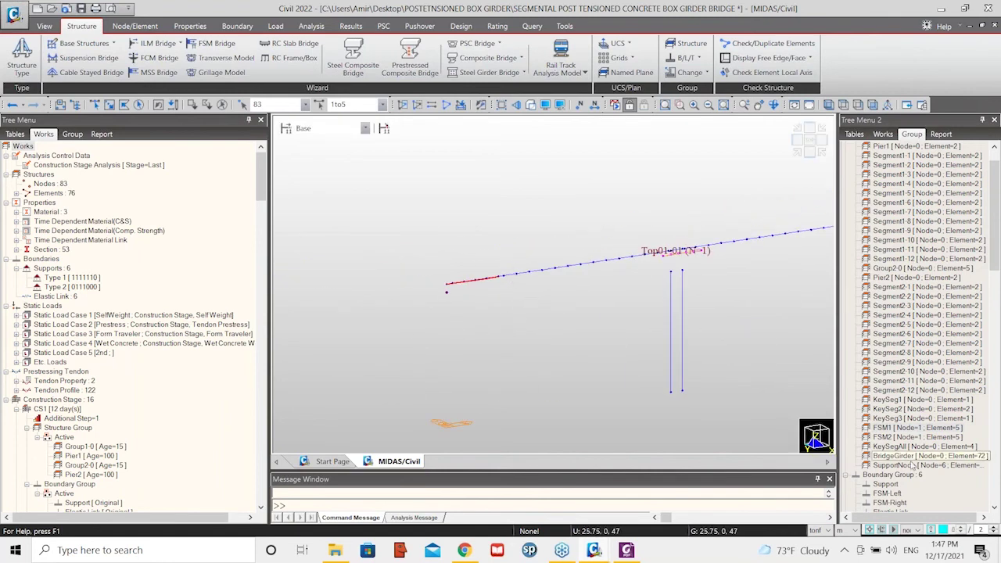
{"action": "middle_click_drag", "start_coordinate": [684, 271], "coordinate": [529, 290]}
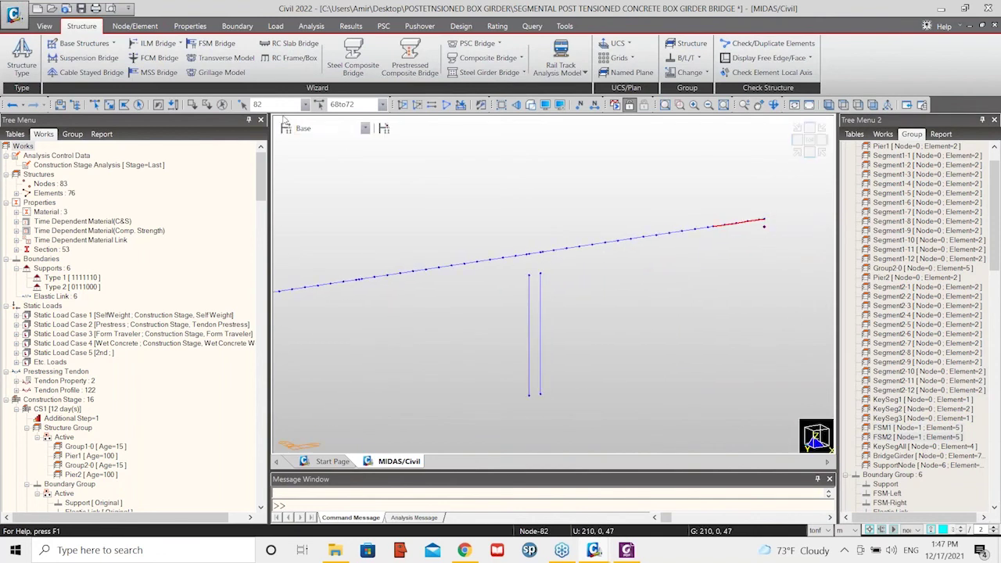
Reopen the definition of construction stage CS1 and review its element, boundary and load group activation
{"action": "left_click", "coordinate": [287, 129]}
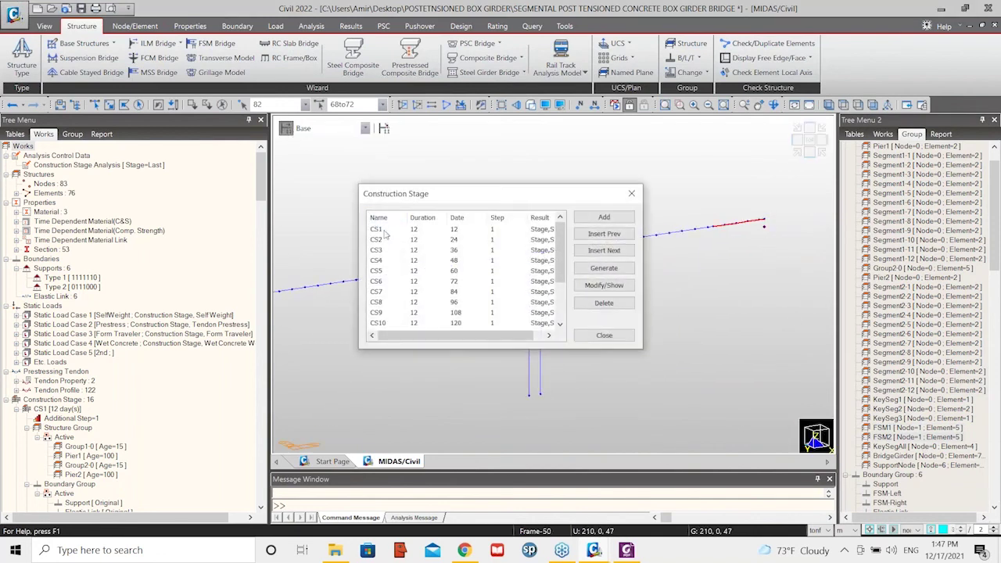
{"action": "left_click", "coordinate": [385, 232]}
{"action": "left_click", "coordinate": [604, 286]}
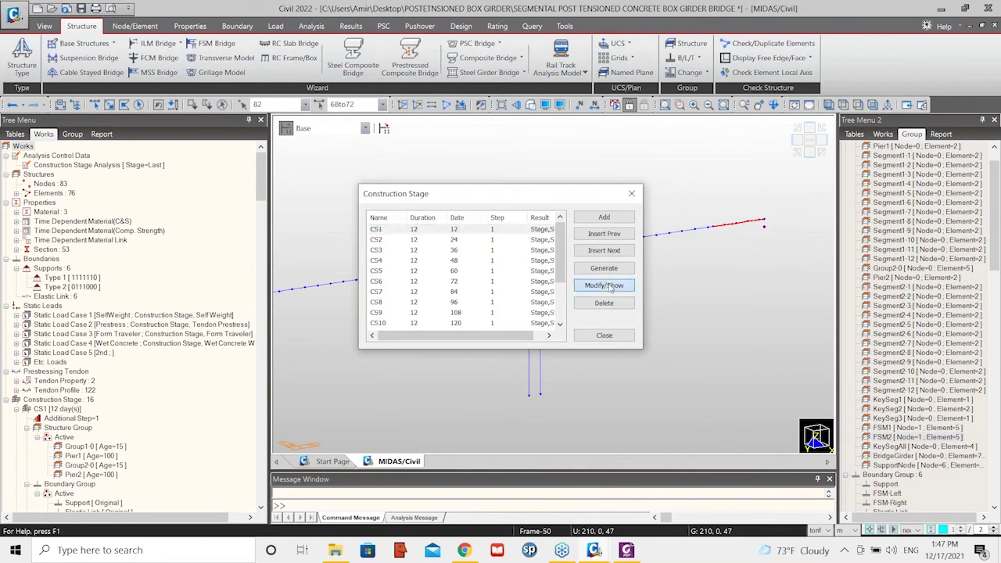
{"action": "left_click_drag", "start_coordinate": [425, 83], "coordinate": [472, 68]}
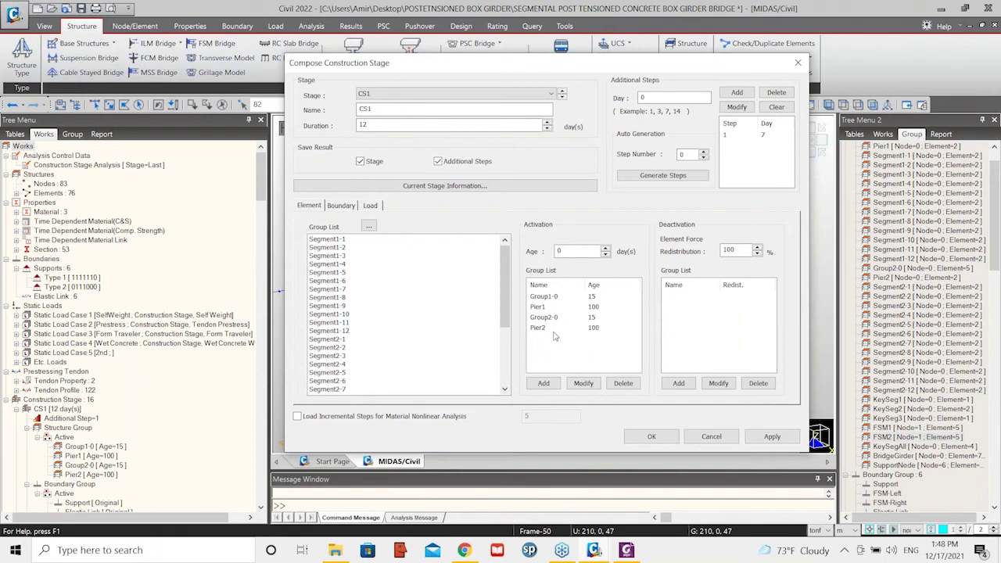
{"action": "left_click", "coordinate": [342, 206]}
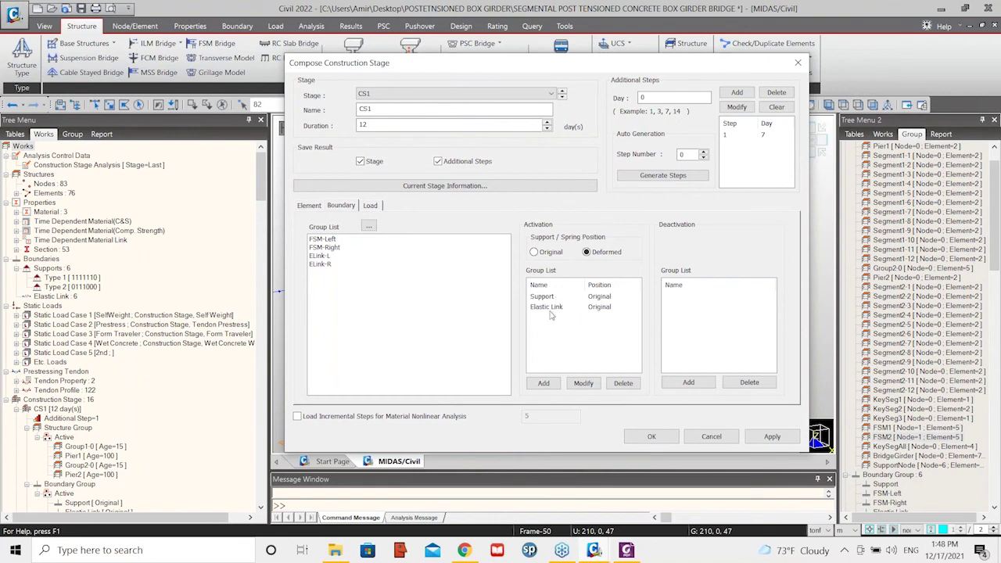
{"action": "left_click", "coordinate": [372, 207]}
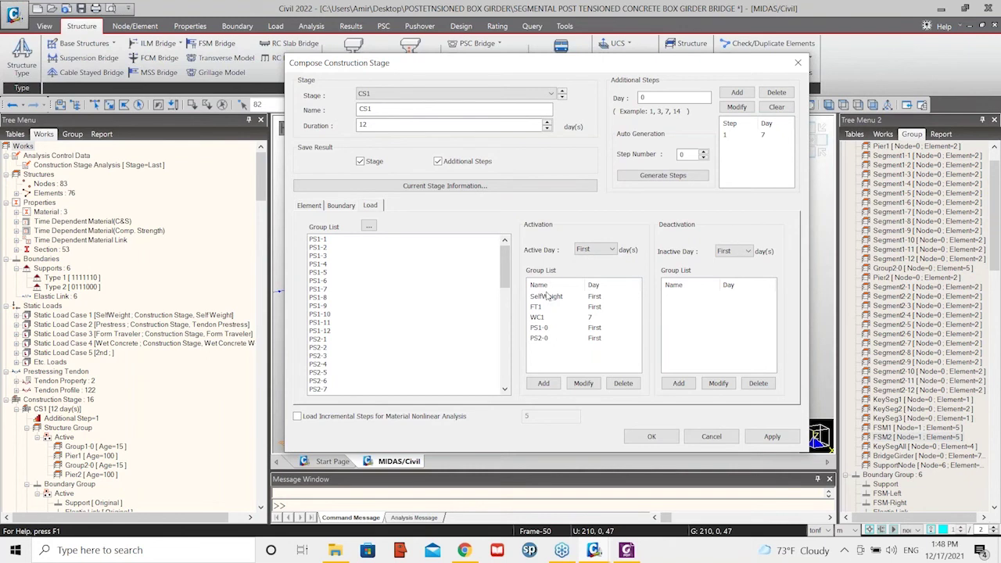
Compare the activated and deactivated load groups of stages CS1 through CS5, ending back at CS1
{"action": "left_click", "coordinate": [562, 96]}
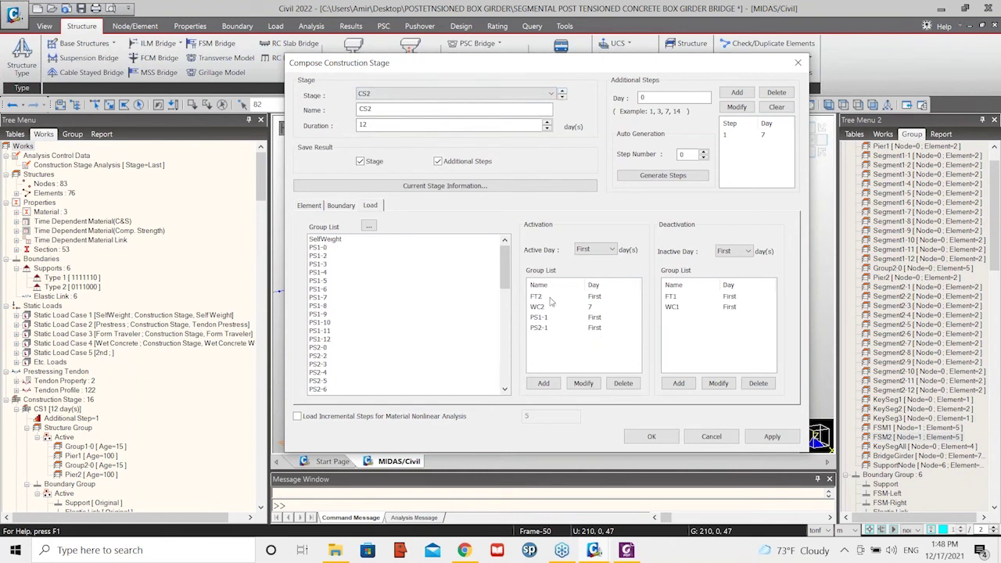
{"action": "left_click", "coordinate": [562, 94]}
{"action": "left_click", "coordinate": [563, 94]}
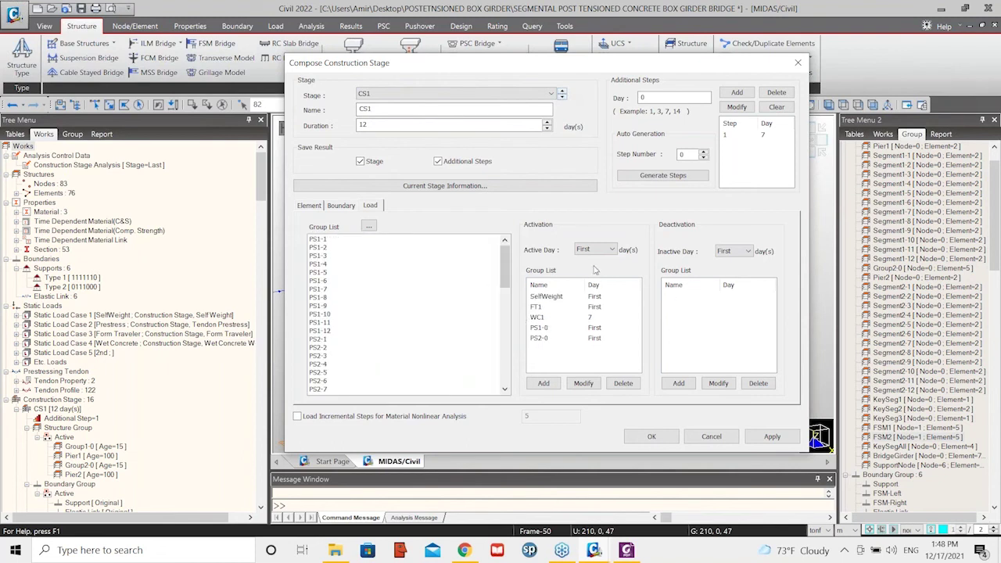
{"action": "left_click", "coordinate": [562, 94]}
{"action": "left_click", "coordinate": [562, 93]}
{"action": "left_click", "coordinate": [562, 93]}
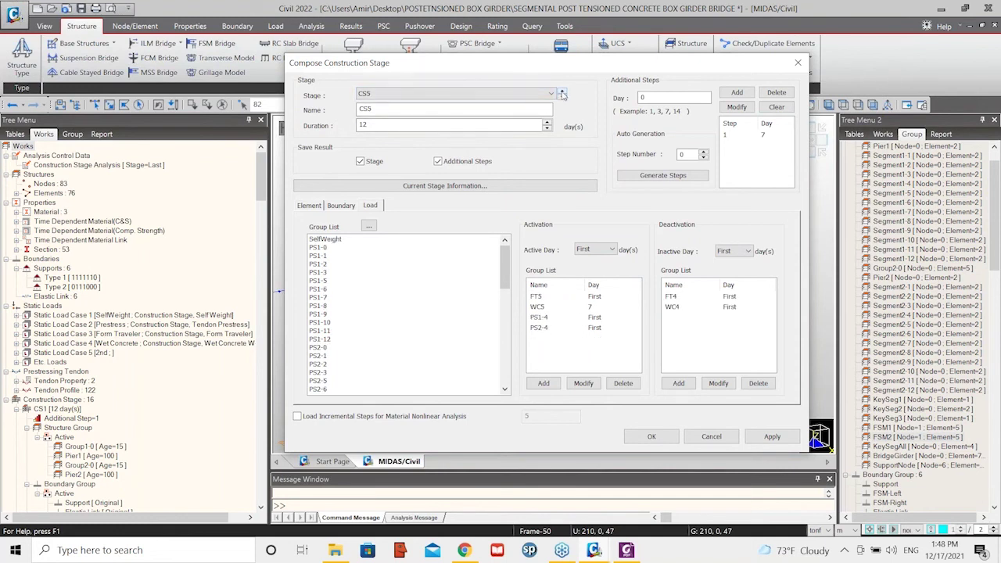
{"action": "left_click", "coordinate": [562, 98]}
{"action": "left_click", "coordinate": [562, 97]}
{"action": "left_click", "coordinate": [562, 98]}
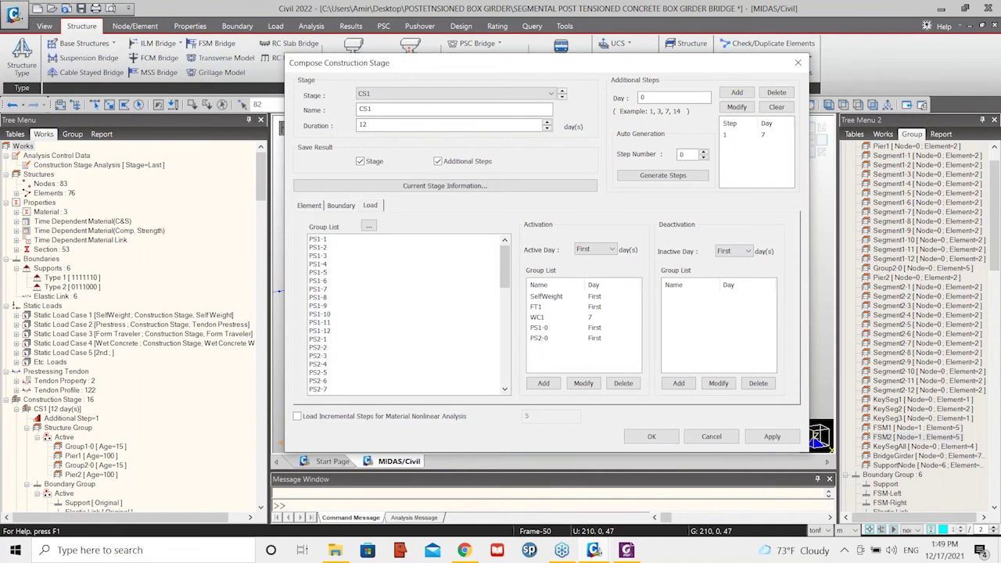
Switch to BRIDGE DETAILS.pdf in Foxit PhantomPDF, examine the Figure 23 construction sequence, and return to the CS1 stage definition in MIDAS Civil
{"action": "left_click", "coordinate": [625, 550]}
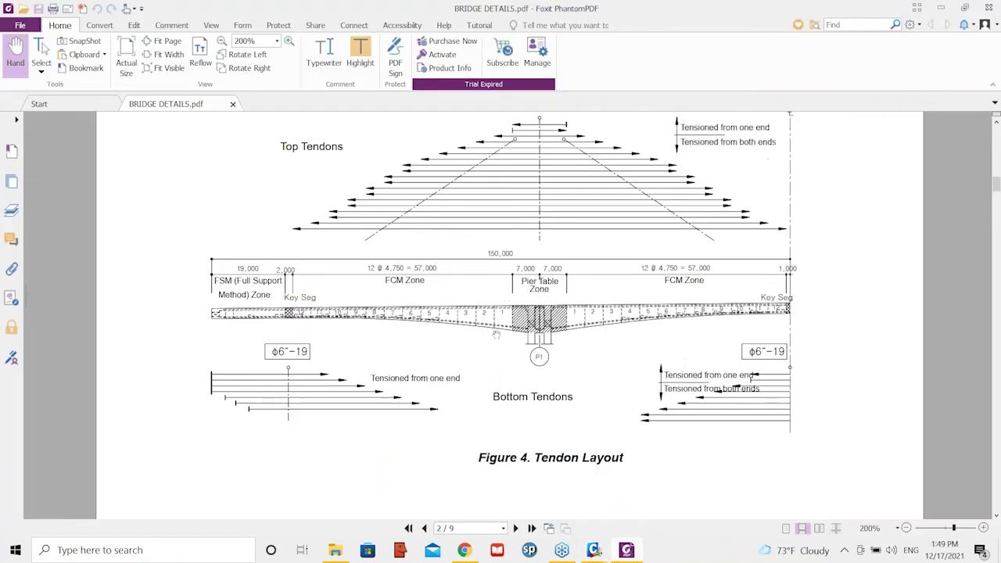
{"action": "scroll", "coordinate": [489, 287], "scroll_direction": "down", "scroll_amount": 3}
{"action": "scroll", "coordinate": [489, 287], "scroll_direction": "down", "scroll_amount": 20}
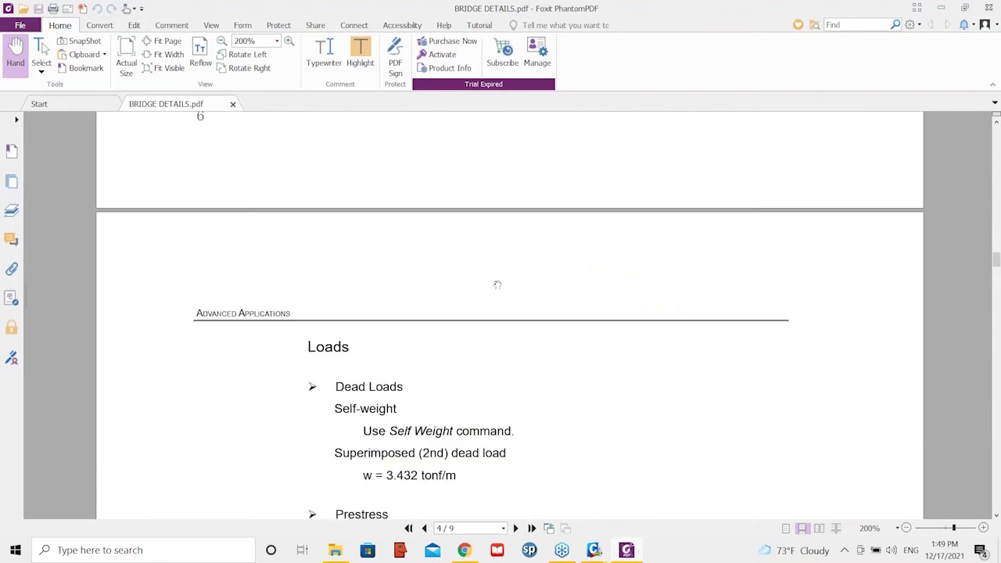
{"action": "scroll", "coordinate": [495, 269], "scroll_direction": "down", "scroll_amount": 20}
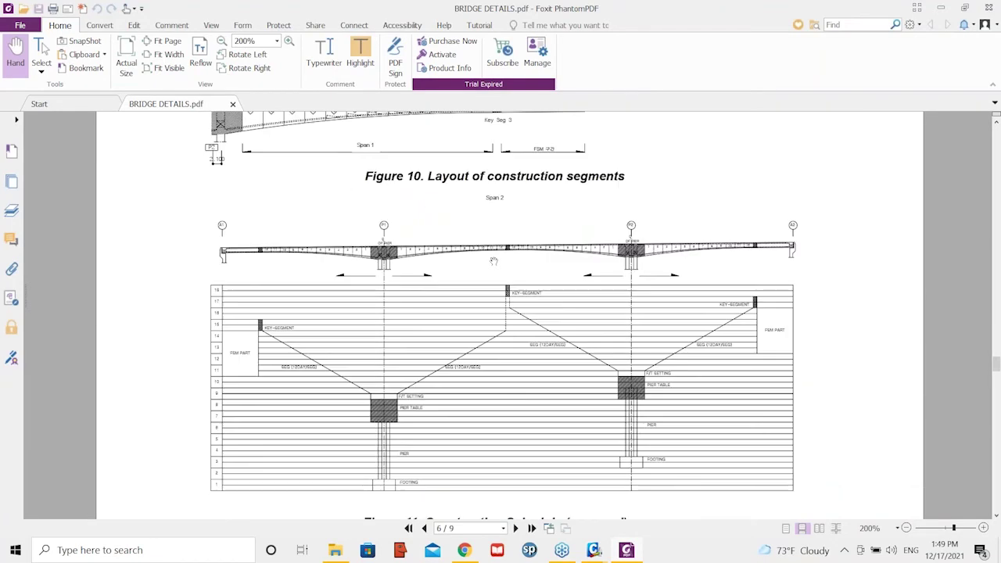
{"action": "scroll", "coordinate": [494, 262], "scroll_direction": "down", "scroll_amount": 20}
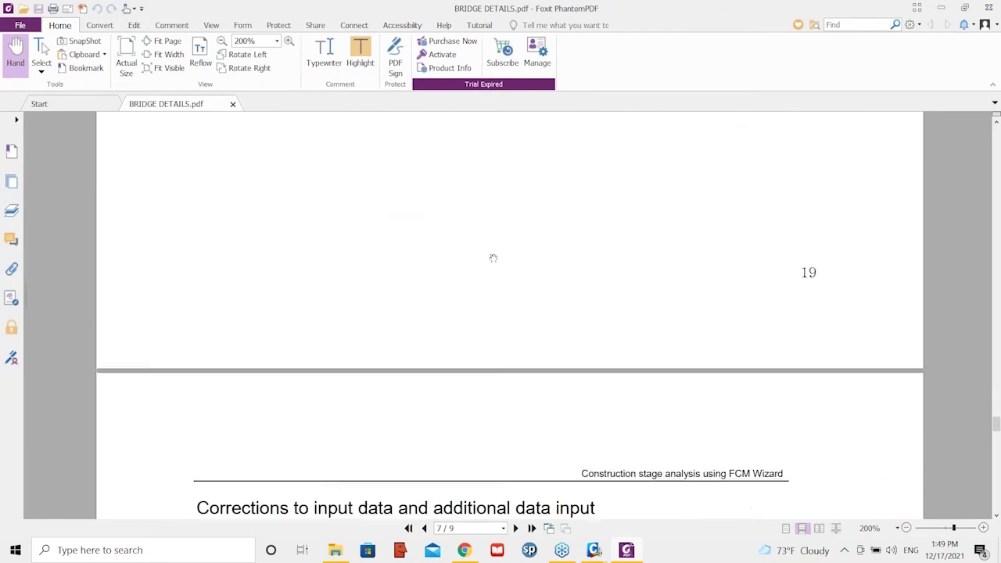
{"action": "scroll", "coordinate": [490, 255], "scroll_direction": "down", "scroll_amount": 10}
{"action": "scroll", "coordinate": [459, 218], "scroll_direction": "up", "scroll_amount": 3}
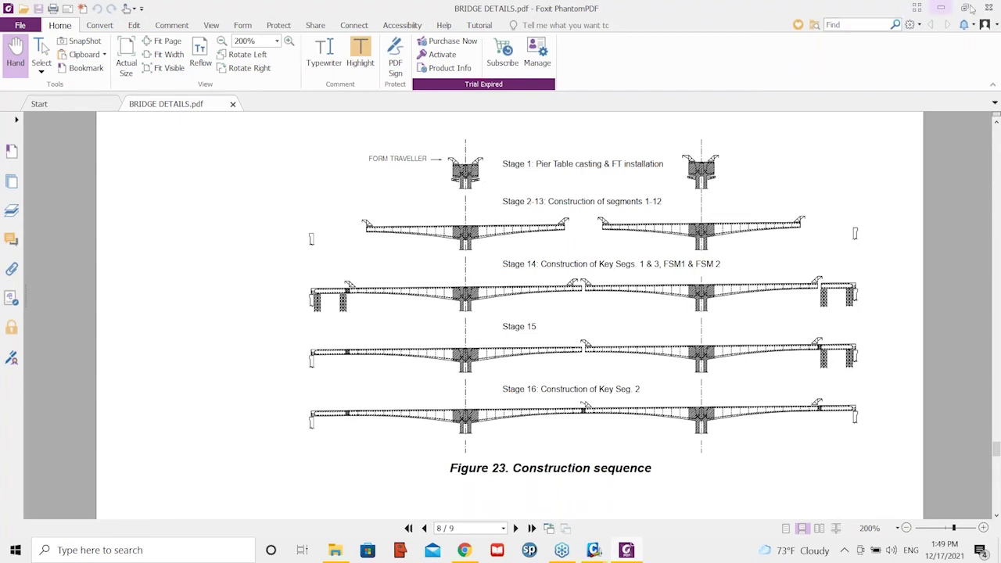
{"action": "left_click", "coordinate": [941, 8]}
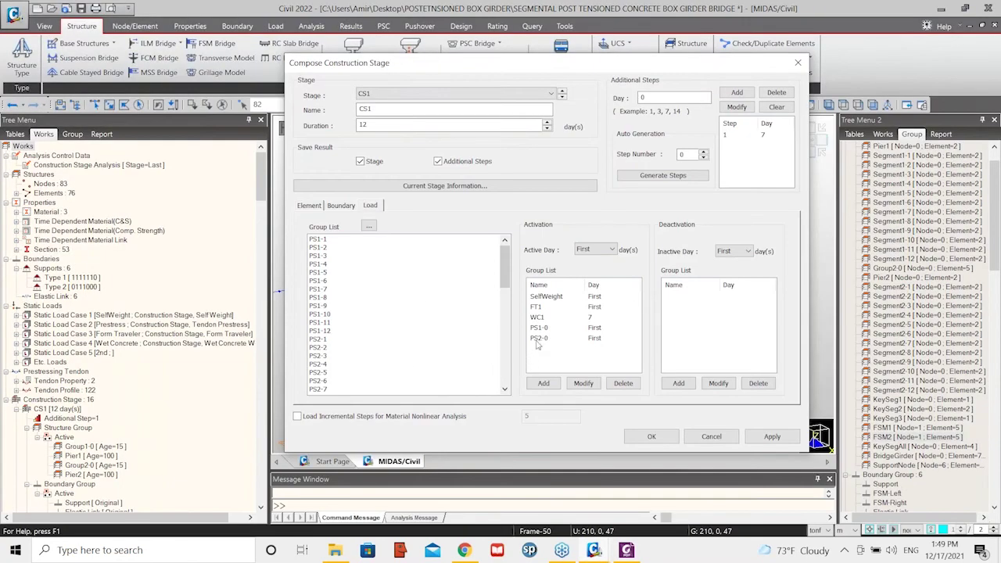
Examine the activation days of CS1 load groups SelfWeight, FT1, WC1, PS1-0 and PS2-0
{"action": "left_click", "coordinate": [547, 297]}
{"action": "left_click", "coordinate": [547, 308]}
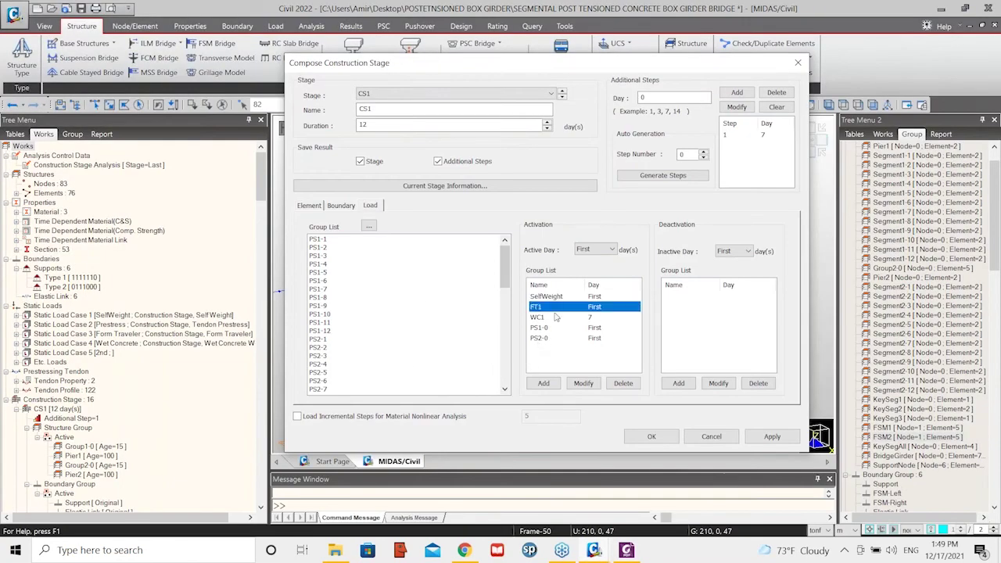
{"action": "left_click", "coordinate": [595, 326]}
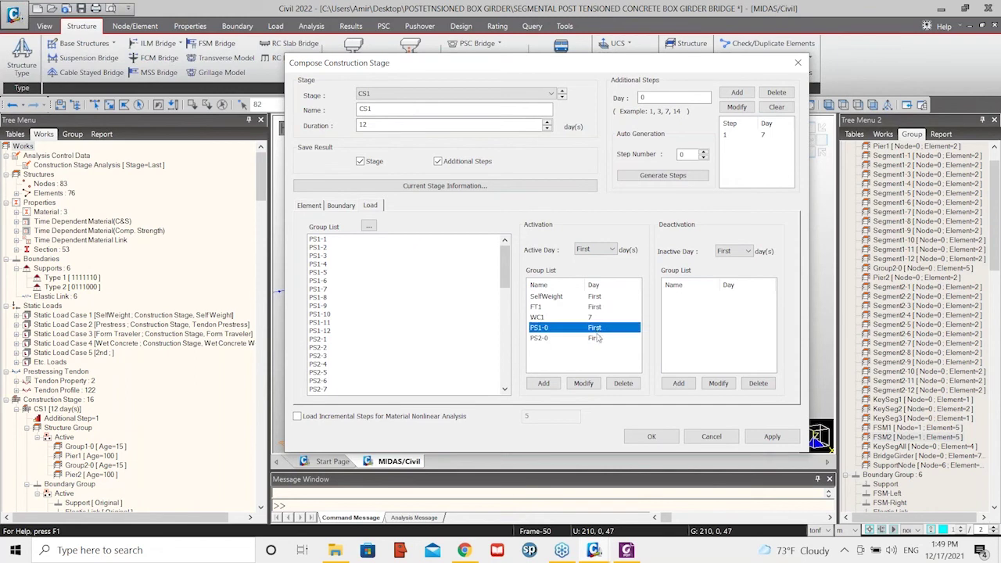
{"action": "left_click", "coordinate": [596, 339]}
{"action": "left_click", "coordinate": [555, 318]}
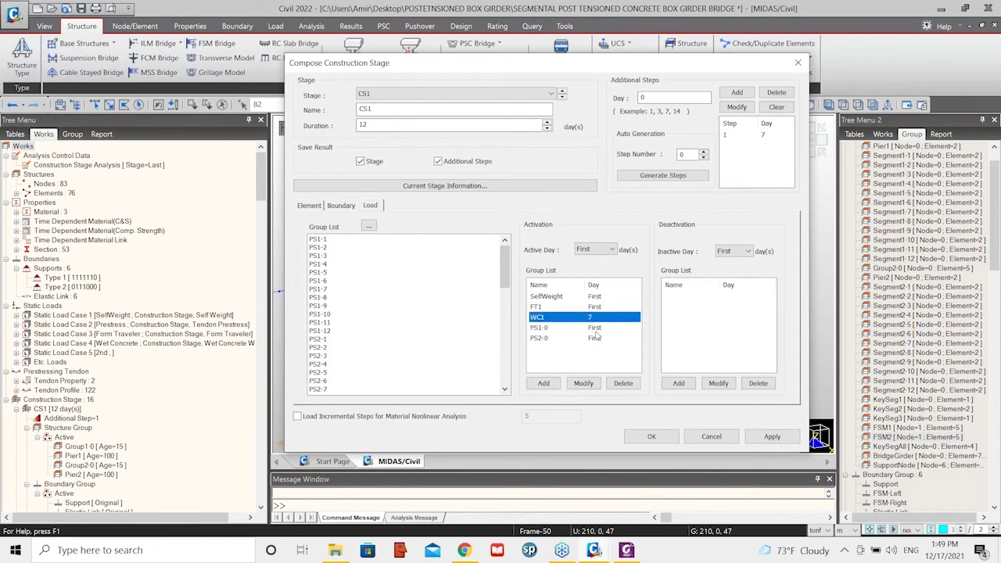
{"action": "left_click", "coordinate": [560, 308]}
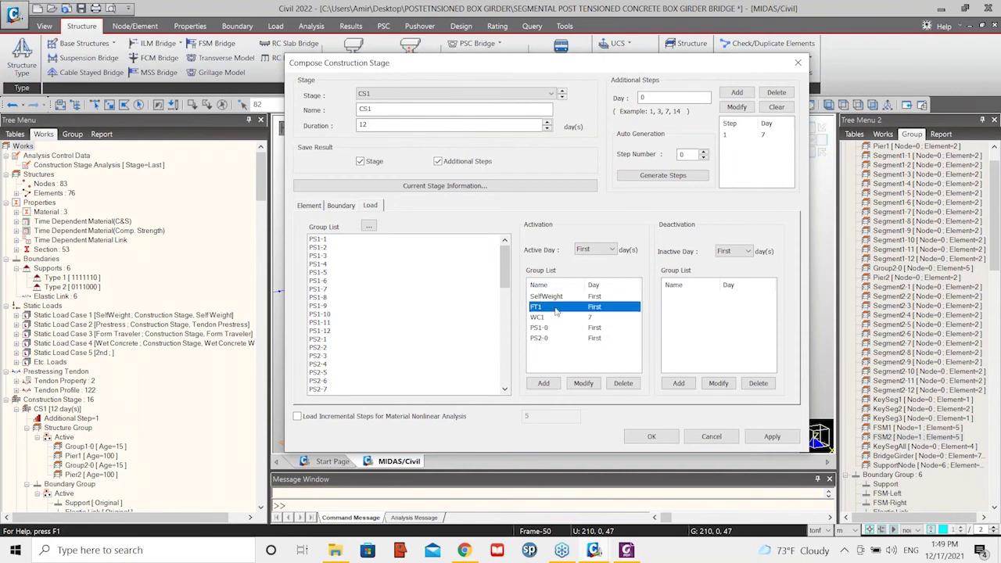
{"action": "left_click", "coordinate": [594, 319]}
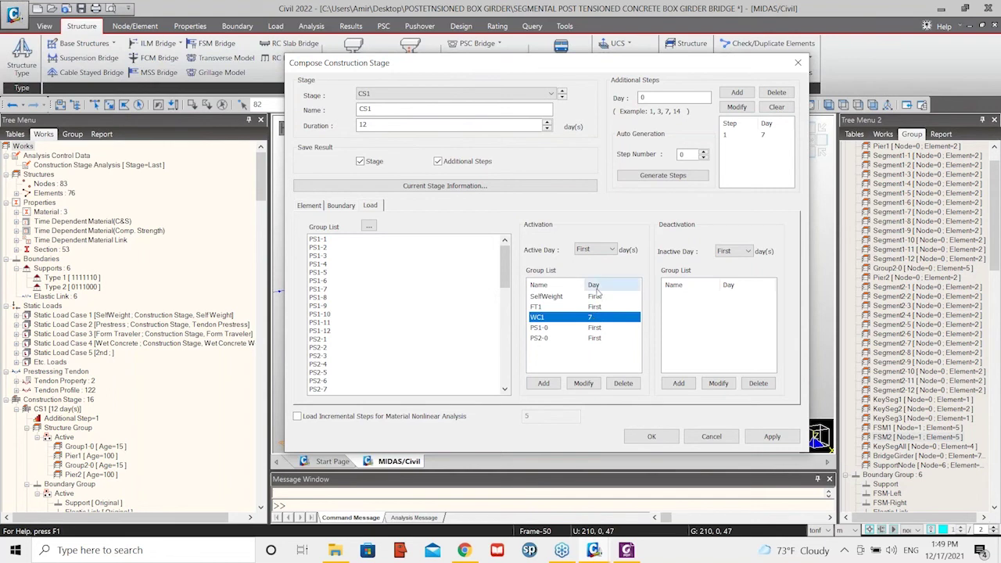
Go through the activated CS1 load groups again, comparing the activation day of WC1 with those of FT1 and PS2-0
{"action": "key", "text": "Up"}
{"action": "key", "text": "Up"}
{"action": "key", "text": "Down"}
{"action": "key", "text": "Down"}
{"action": "key", "text": "Down"}
{"action": "key", "text": "Down"}
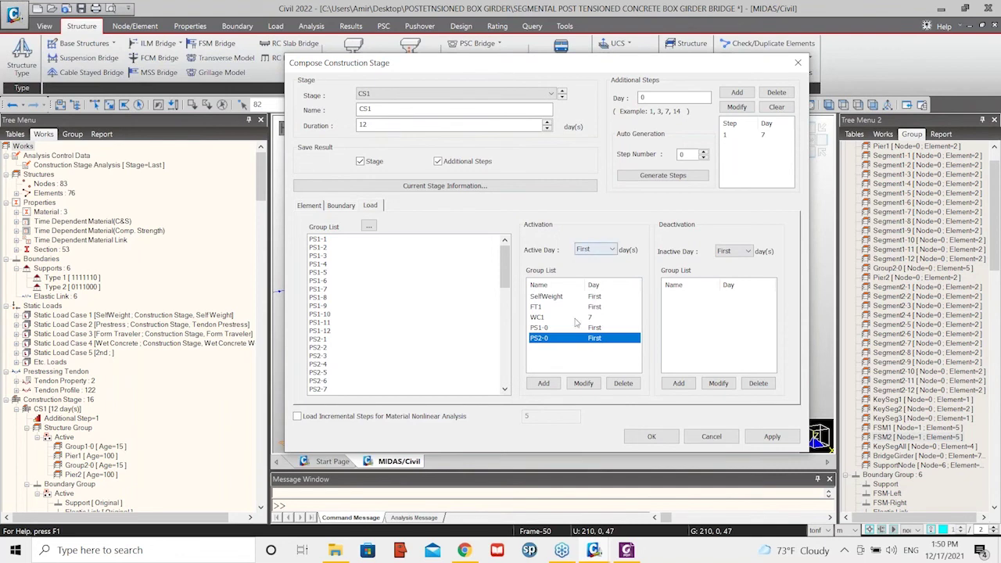
{"action": "left_click", "coordinate": [584, 306]}
{"action": "left_click", "coordinate": [592, 320]}
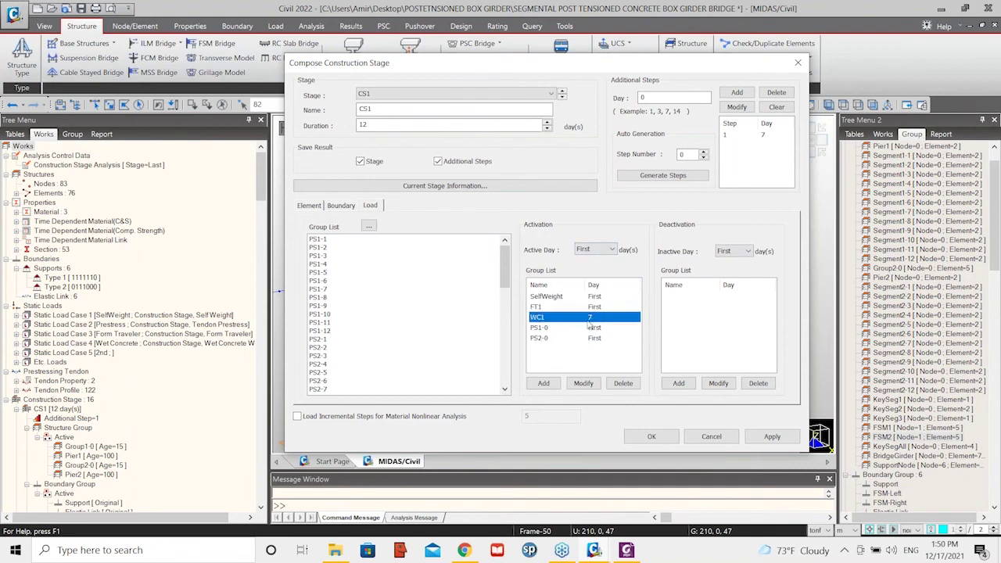
{"action": "left_click", "coordinate": [541, 308]}
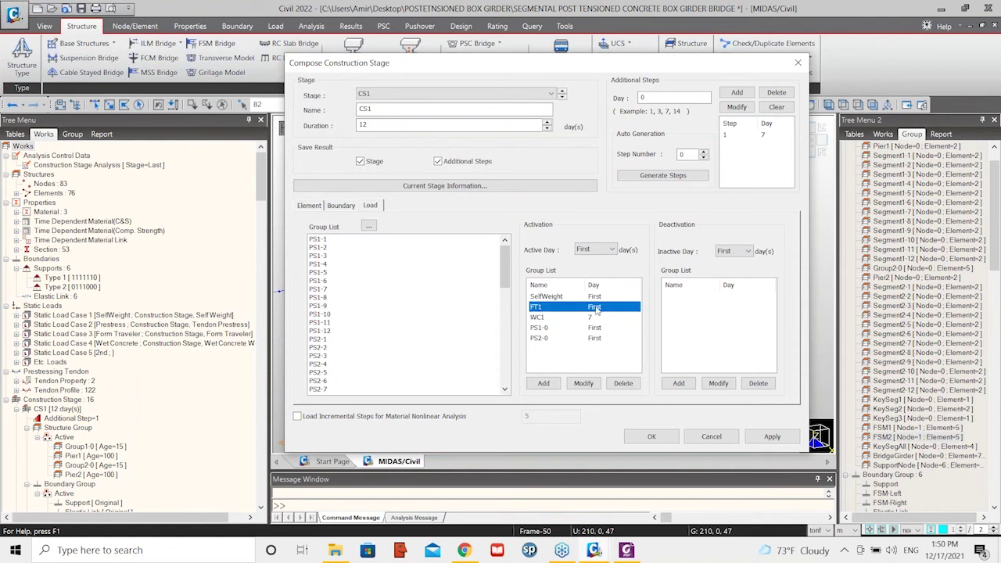
Compare the activation day of WC1 with the CS1 additional step, and review the stage's activated element and boundary groups
{"action": "left_click", "coordinate": [547, 318]}
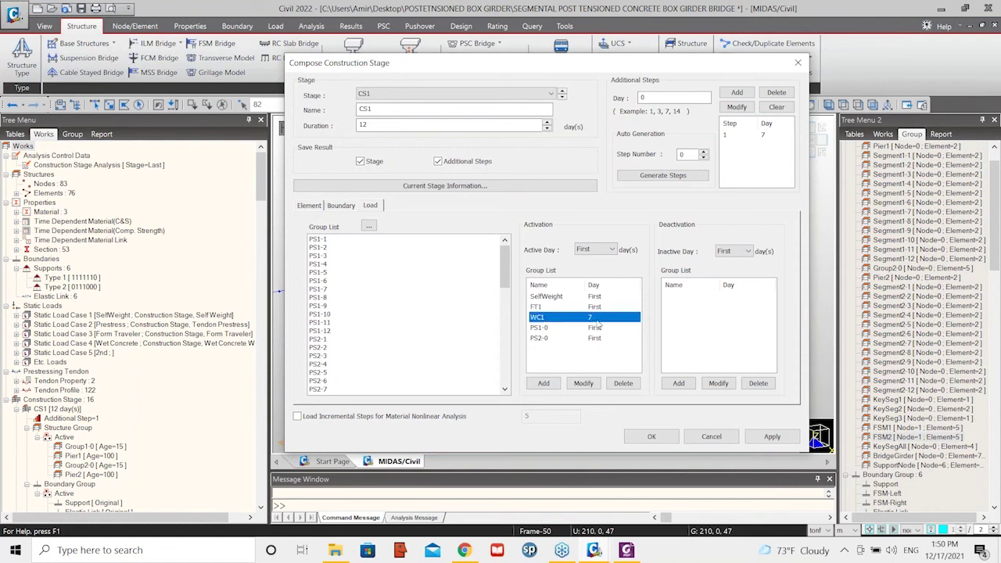
{"action": "left_click", "coordinate": [727, 136]}
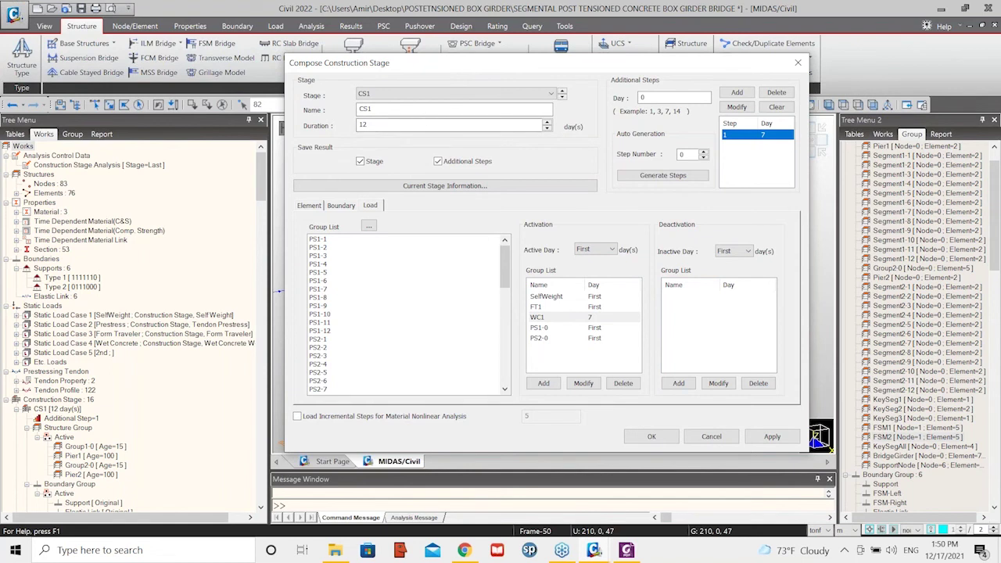
{"action": "left_click", "coordinate": [309, 204]}
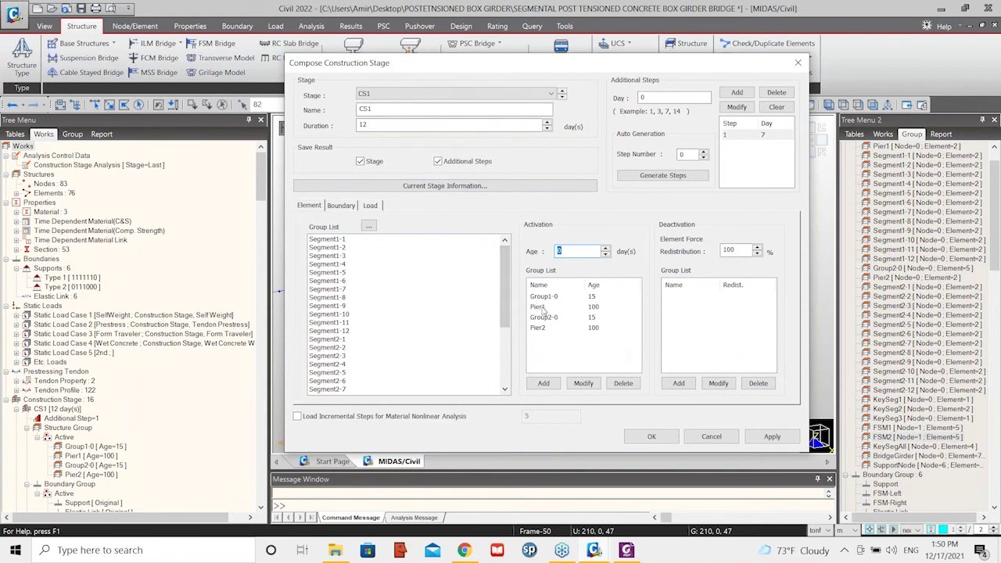
{"action": "left_click", "coordinate": [341, 206]}
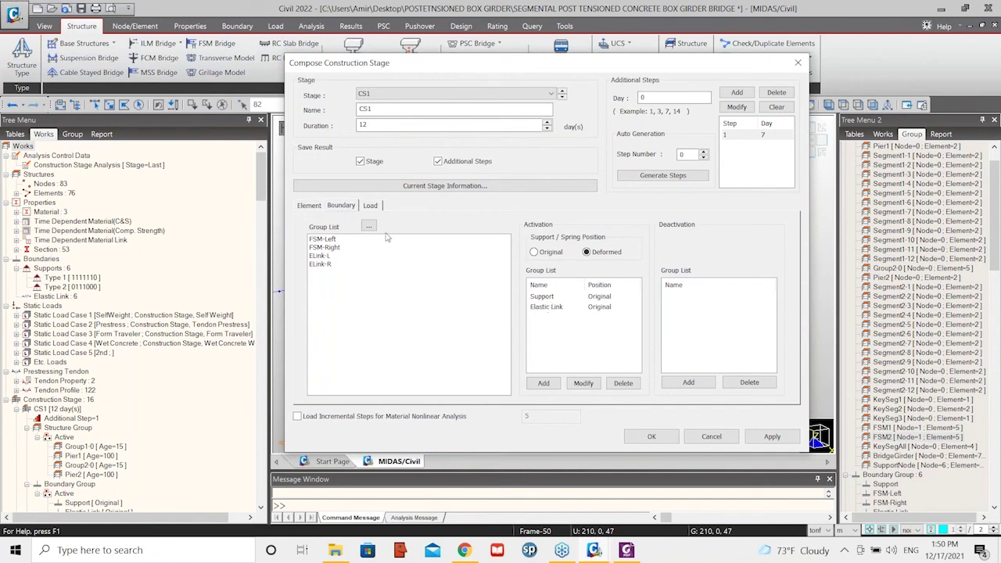
Examine the activation days of load groups FT1, WC1 and PS2-0 in stage CS1
{"action": "left_click", "coordinate": [371, 208]}
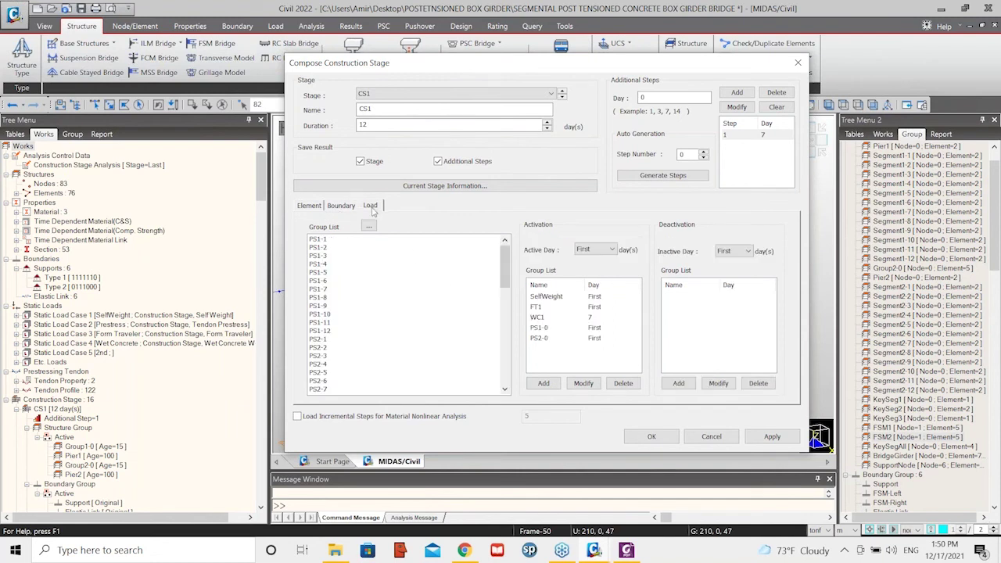
{"action": "left_click", "coordinate": [543, 308]}
{"action": "left_click", "coordinate": [545, 319]}
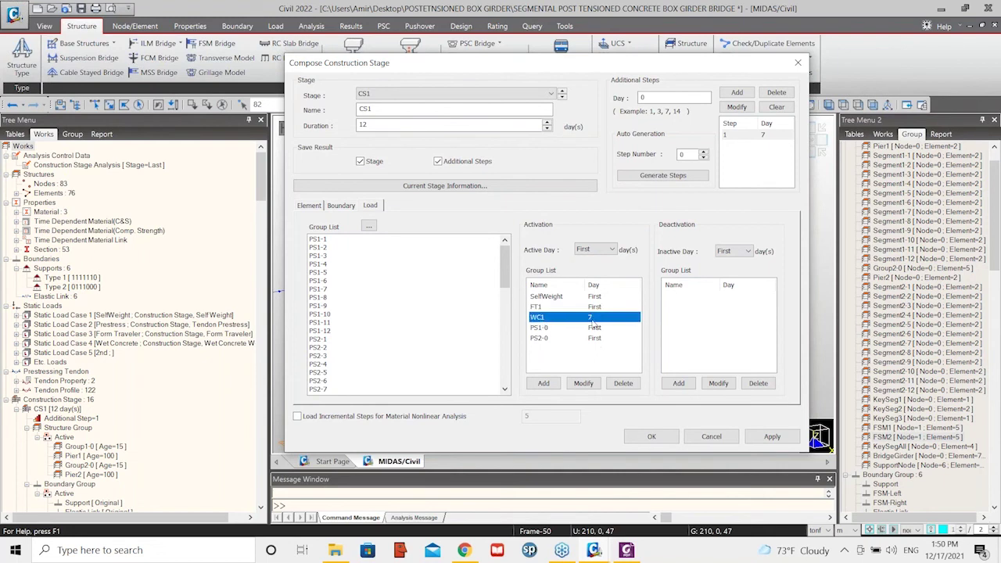
{"action": "left_click", "coordinate": [558, 338]}
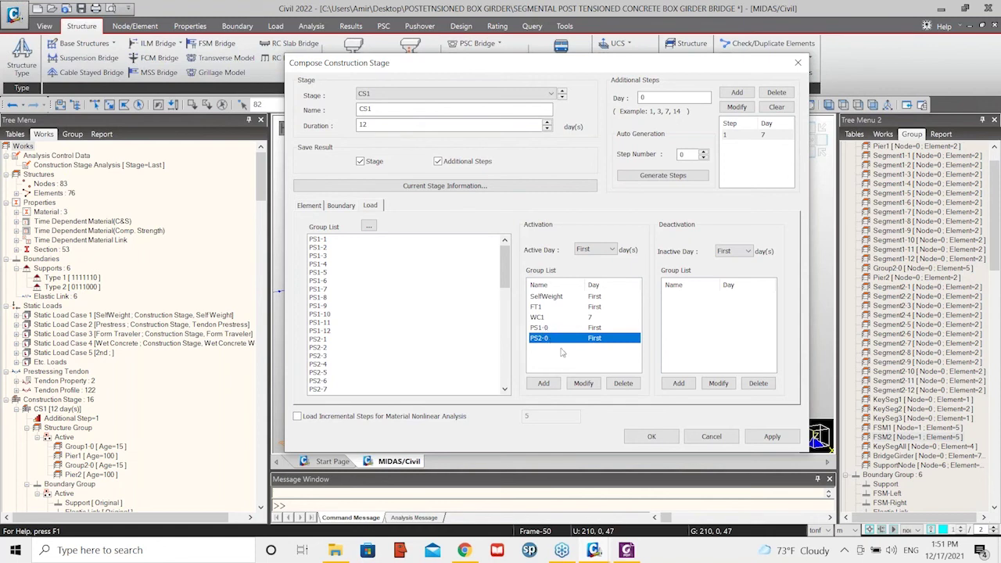
Leave the stage definitions without changes and display stage CS1 in the model view, focused on one pier
{"action": "left_click", "coordinate": [710, 437]}
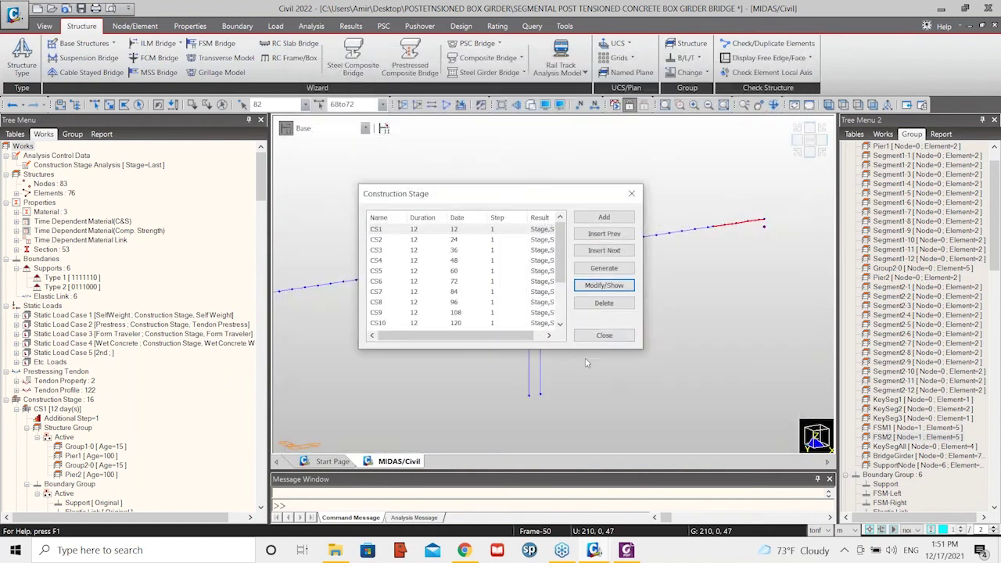
{"action": "left_click", "coordinate": [599, 335]}
{"action": "left_click", "coordinate": [365, 127]}
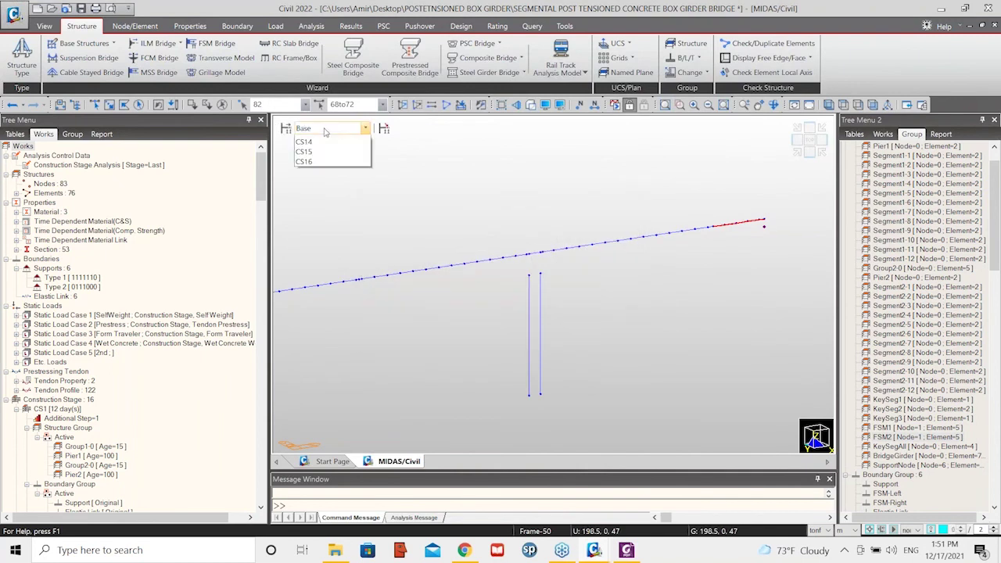
{"action": "left_click", "coordinate": [320, 150]}
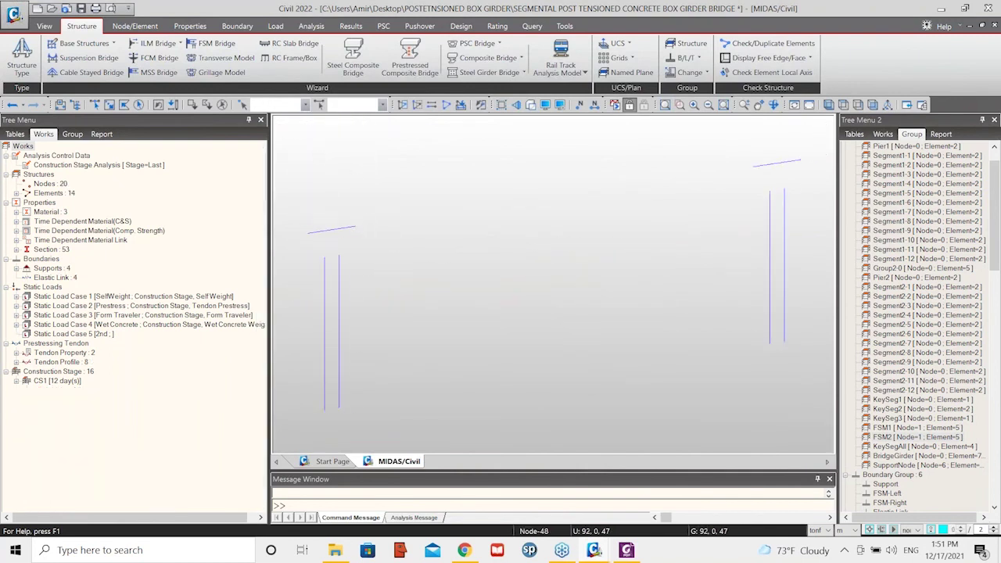
{"action": "middle_click_drag", "start_coordinate": [447, 221], "coordinate": [447, 270], "text": "ctrl"}
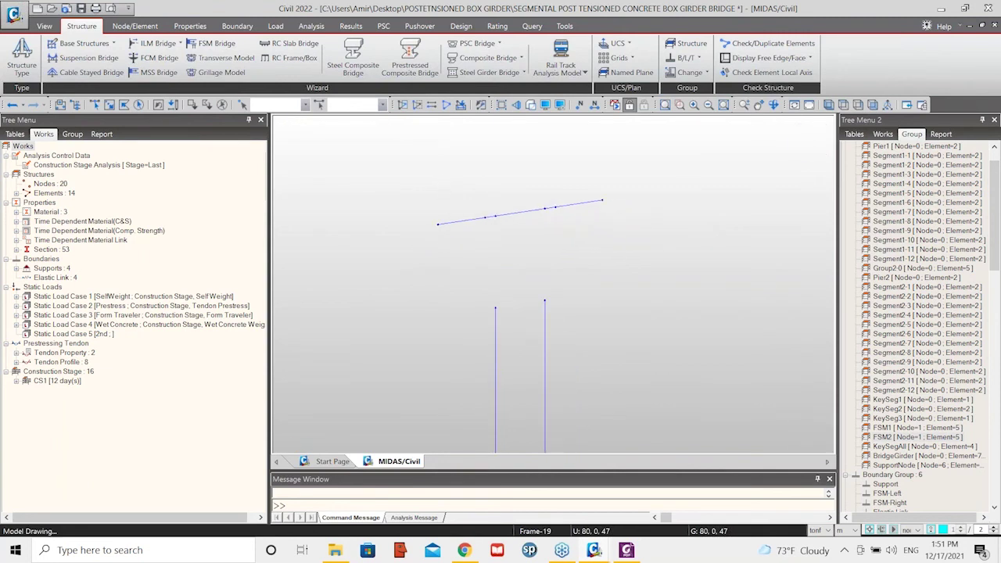
Turn on the display of nodal loads, tendon prestress loads and tendon profile points in the model
{"action": "left_click", "coordinate": [545, 106]}
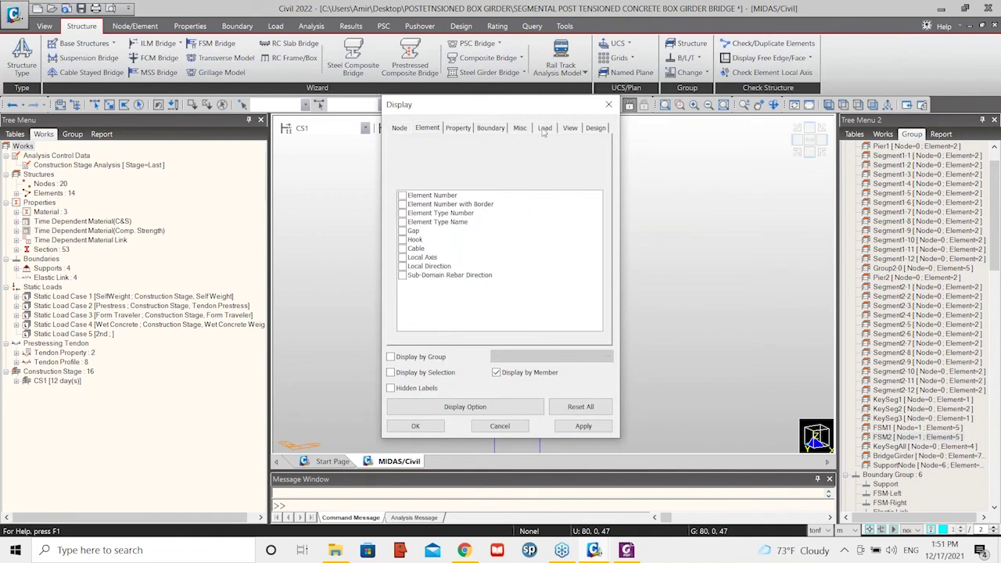
{"action": "left_click", "coordinate": [544, 129]}
{"action": "left_click", "coordinate": [403, 233]}
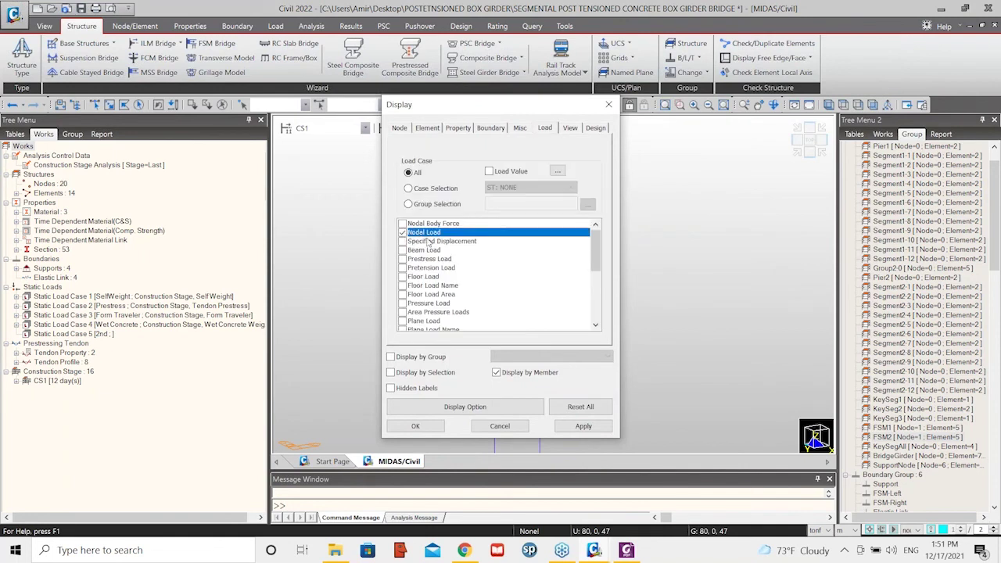
{"action": "scroll", "coordinate": [464, 273], "scroll_direction": "down", "scroll_amount": 4}
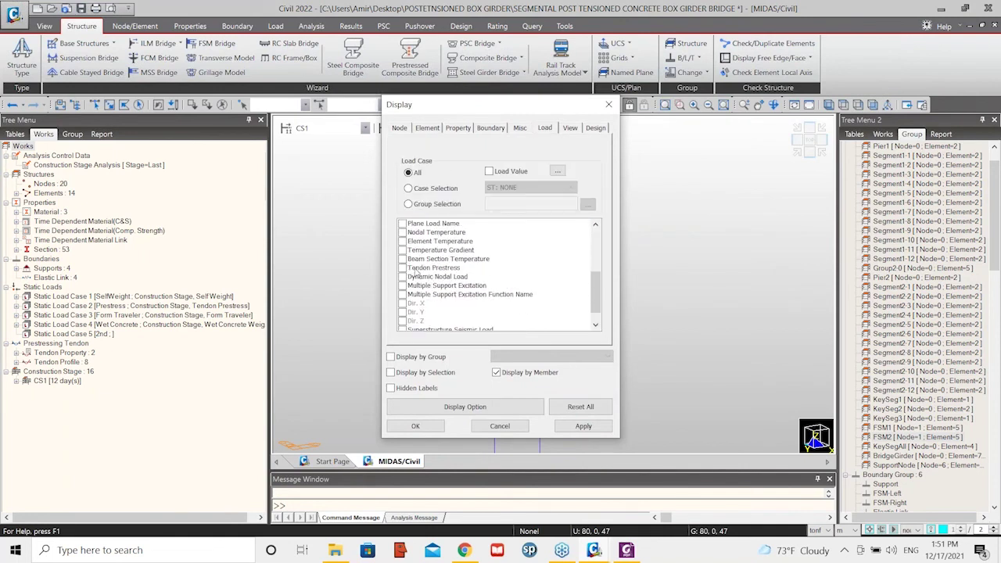
{"action": "left_click", "coordinate": [403, 268]}
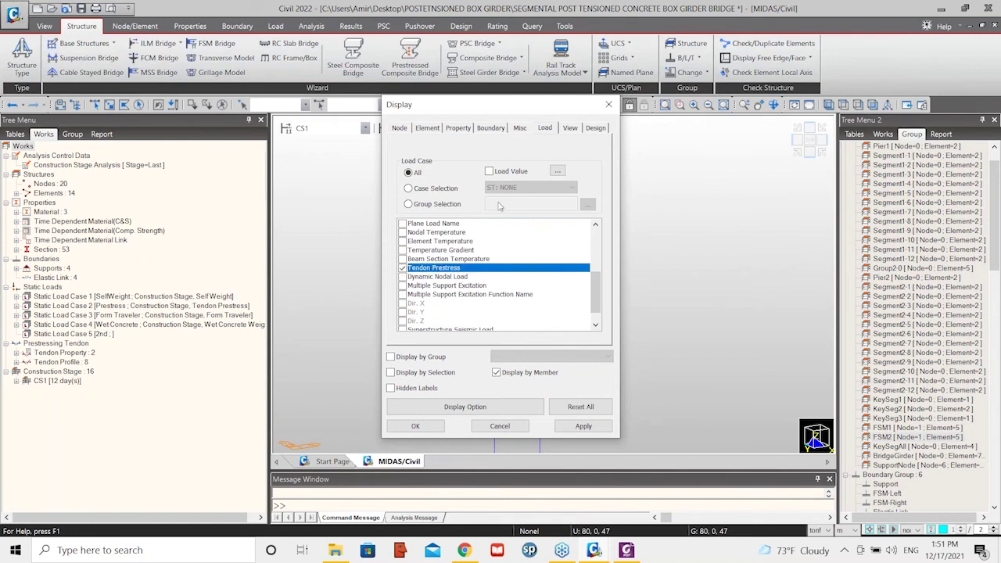
{"action": "left_click", "coordinate": [521, 129]}
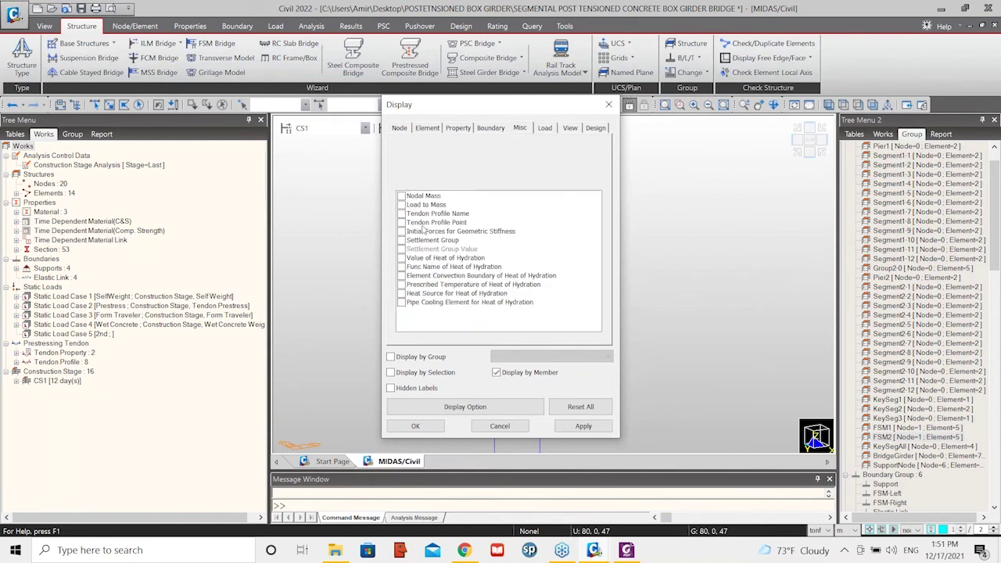
{"action": "left_click", "coordinate": [401, 223]}
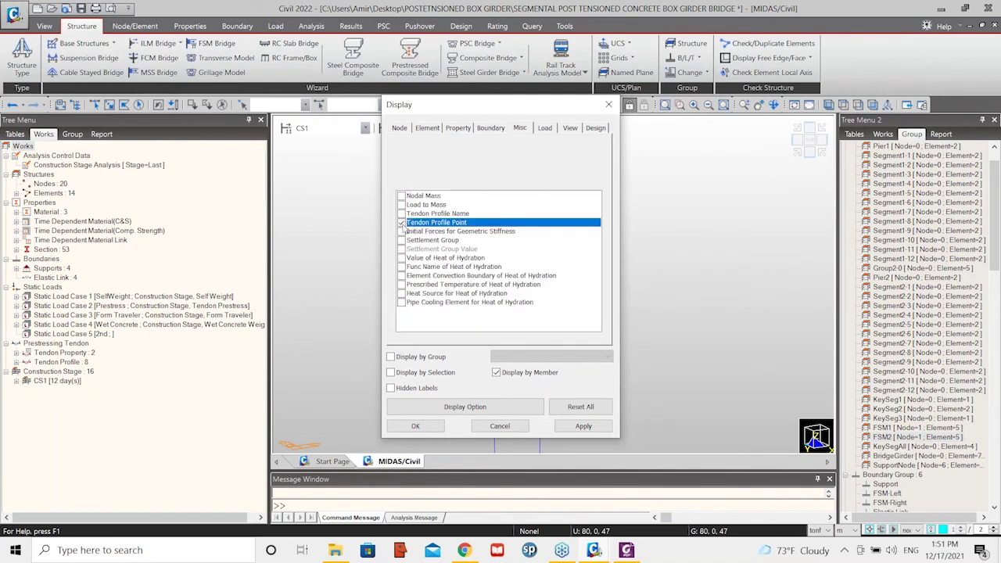
{"action": "left_click", "coordinate": [416, 426]}
Inspect the loads and tendons at the CS1 pier heads and show the elements with their solid sections
{"action": "middle_click_drag", "start_coordinate": [472, 338], "coordinate": [559, 279], "text": "ctrl"}
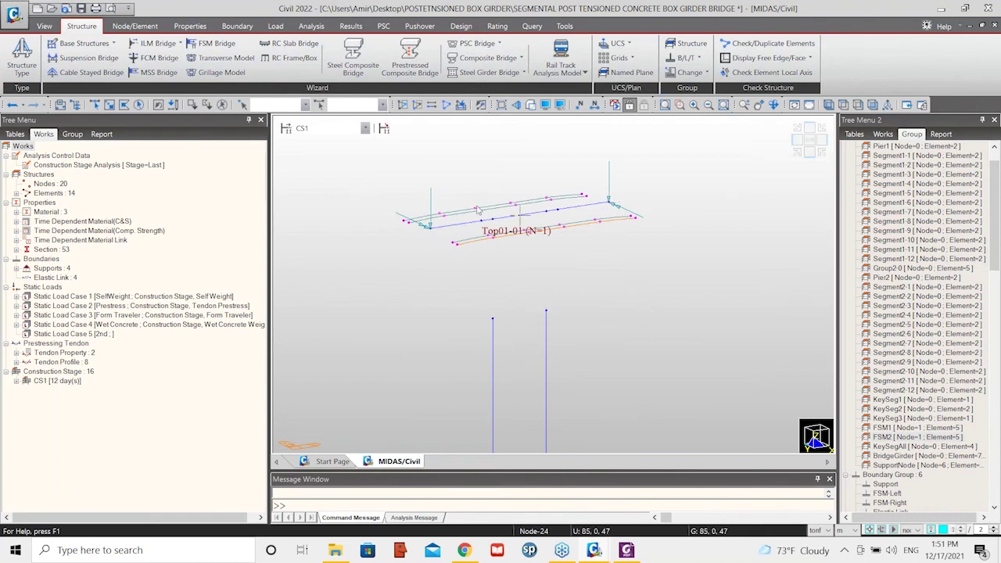
{"action": "middle_click_drag", "start_coordinate": [530, 240], "coordinate": [534, 370]}
{"action": "middle_click_drag", "start_coordinate": [474, 273], "coordinate": [378, 305]}
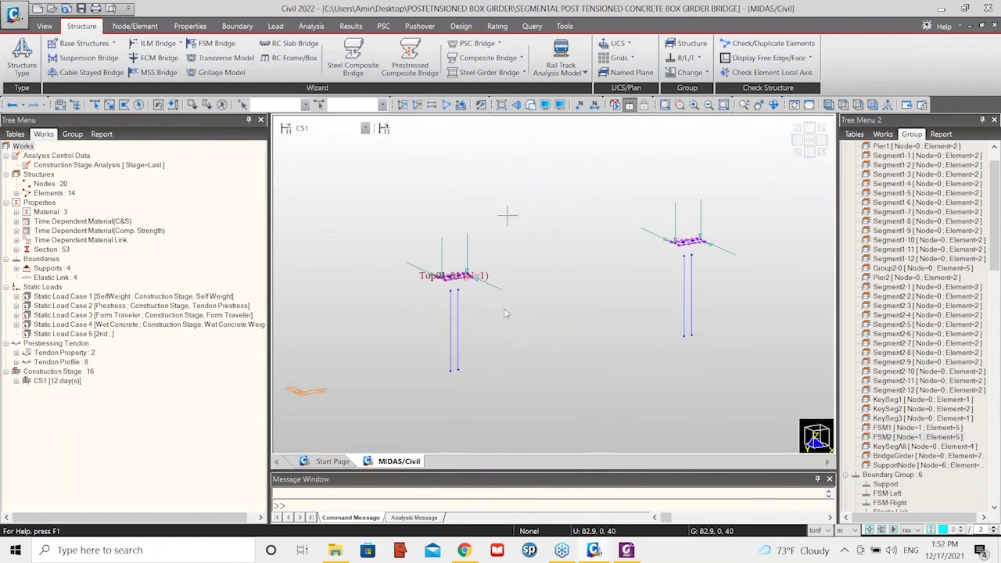
{"action": "left_click", "coordinate": [531, 104]}
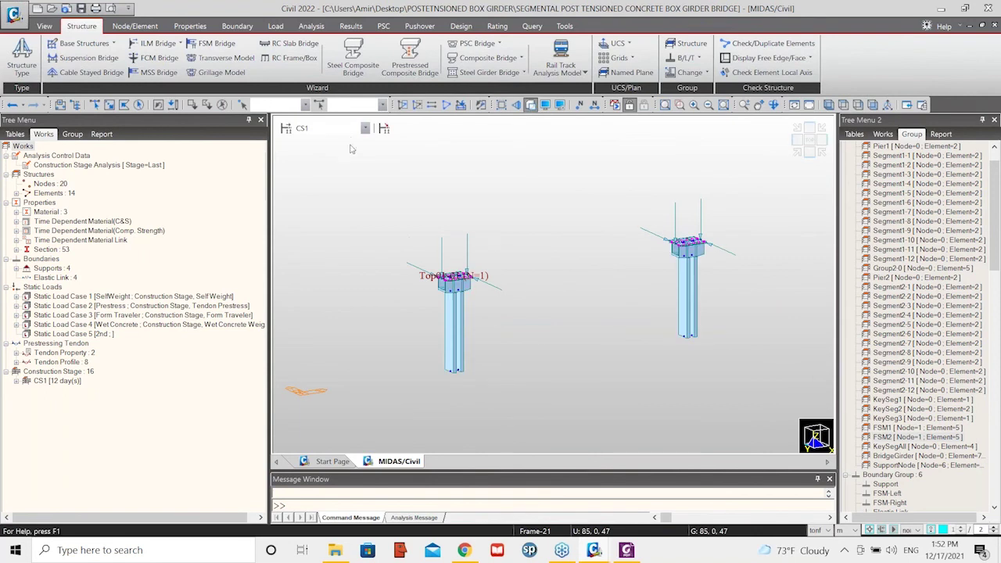
Display stage CS2 in the model view and show its stage definition
{"action": "left_click", "coordinate": [365, 129]}
{"action": "left_click", "coordinate": [368, 129]}
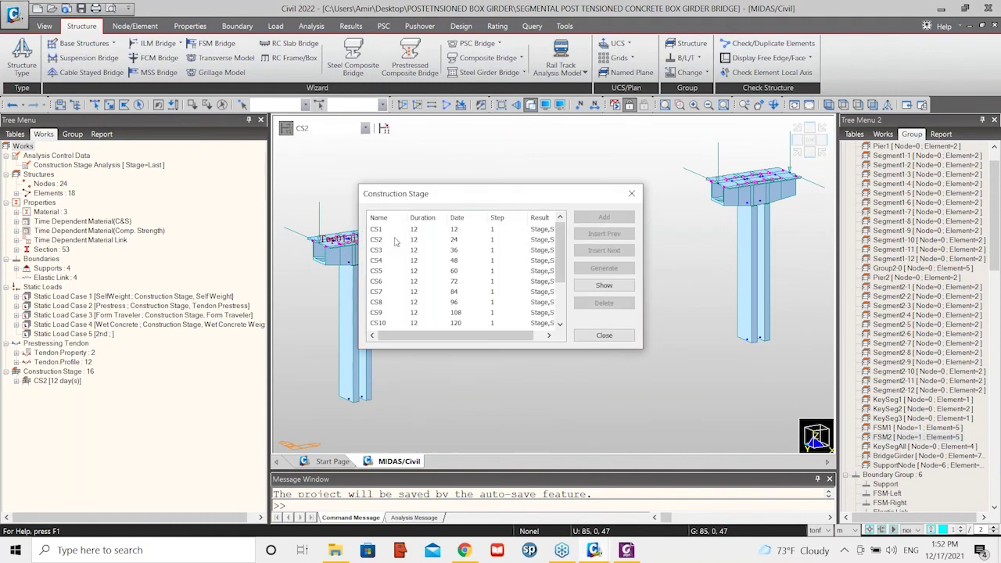
{"action": "left_click", "coordinate": [391, 239]}
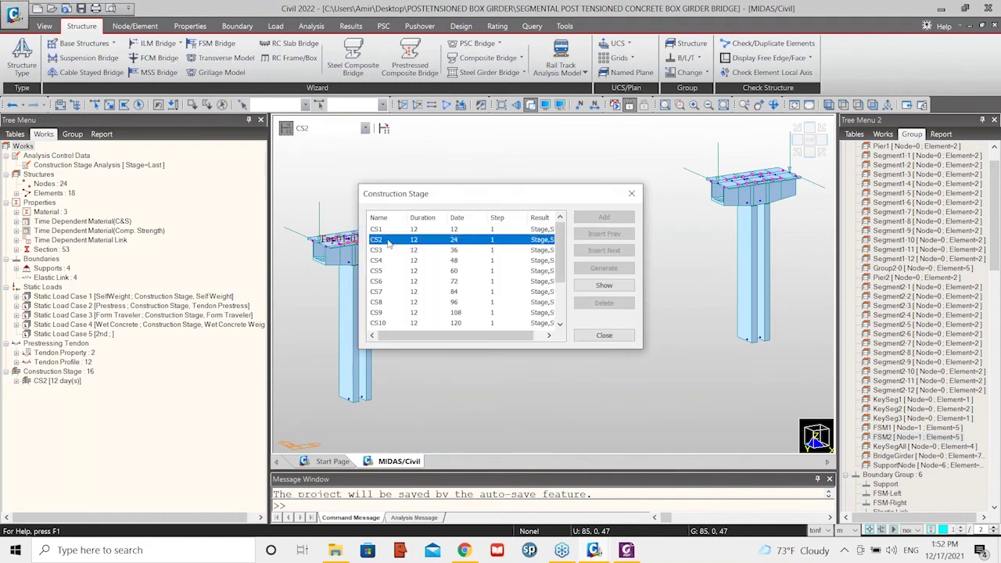
{"action": "left_click", "coordinate": [603, 285]}
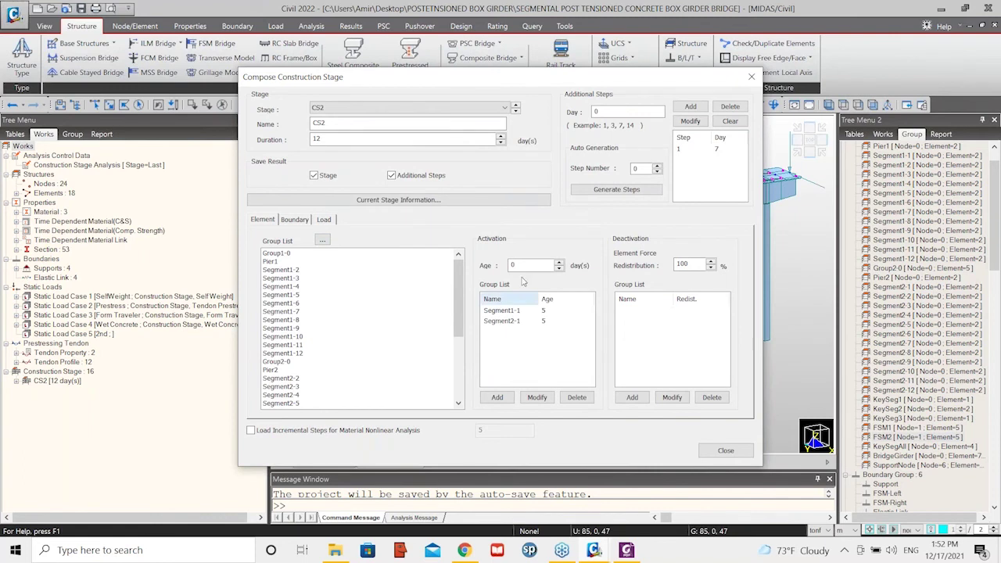
Examine the element, boundary and load groups activated and deactivated in CS2, and close the definition
{"action": "left_click_drag", "start_coordinate": [512, 75], "coordinate": [634, 161]}
{"action": "left_click_drag", "start_coordinate": [762, 226], "coordinate": [790, 165]}
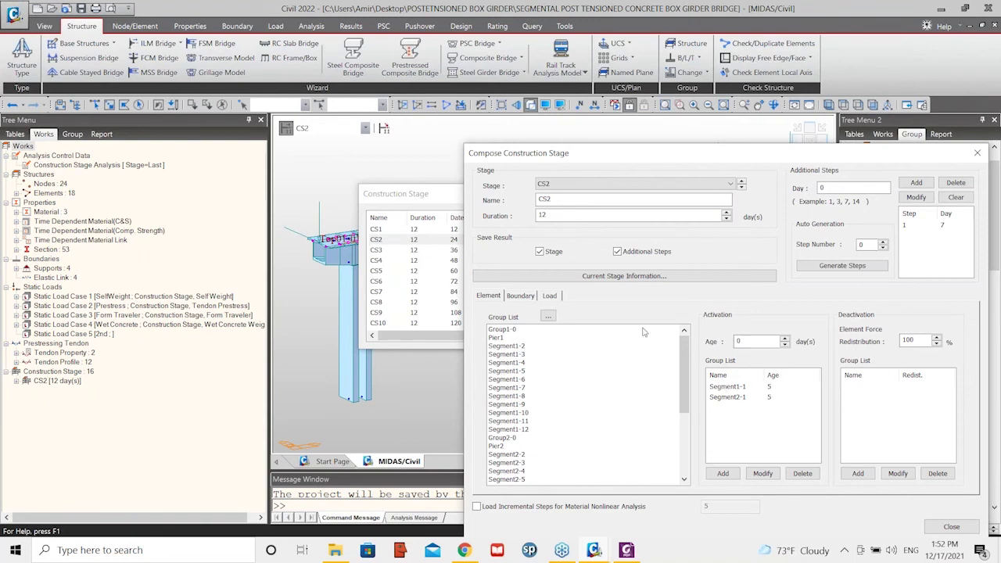
{"action": "left_click", "coordinate": [528, 296]}
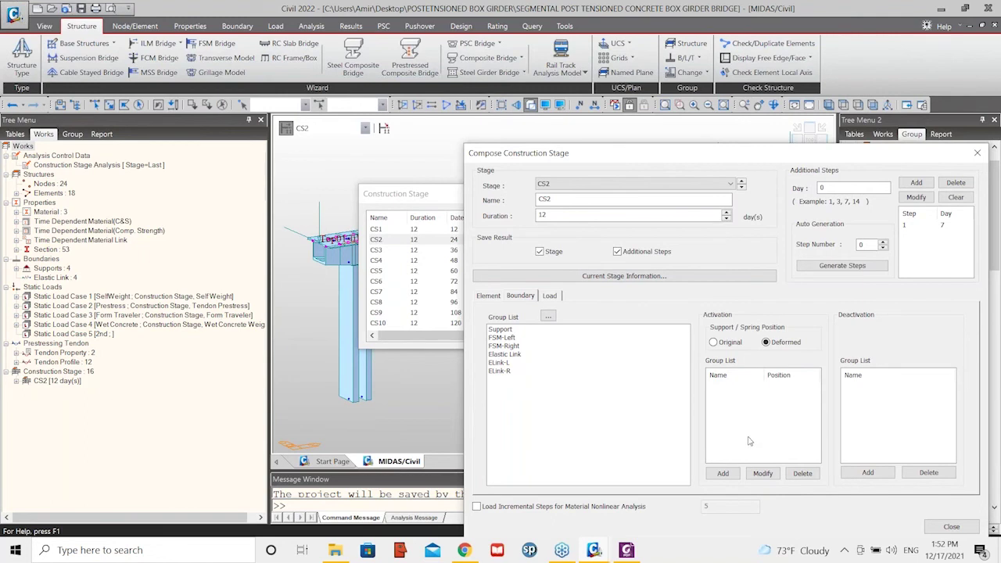
{"action": "left_click", "coordinate": [549, 296]}
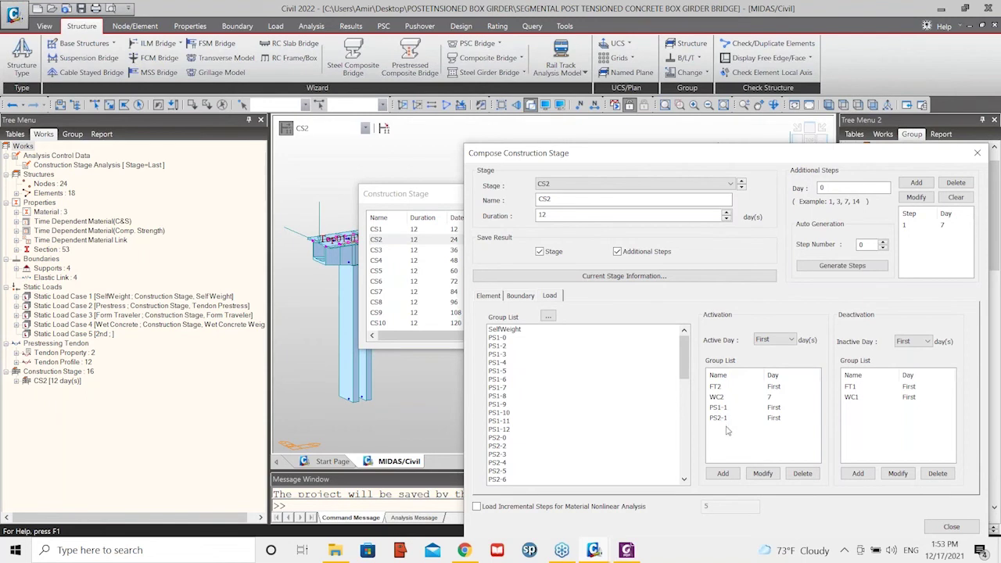
{"action": "left_click", "coordinate": [951, 526]}
{"action": "left_click", "coordinate": [603, 335]}
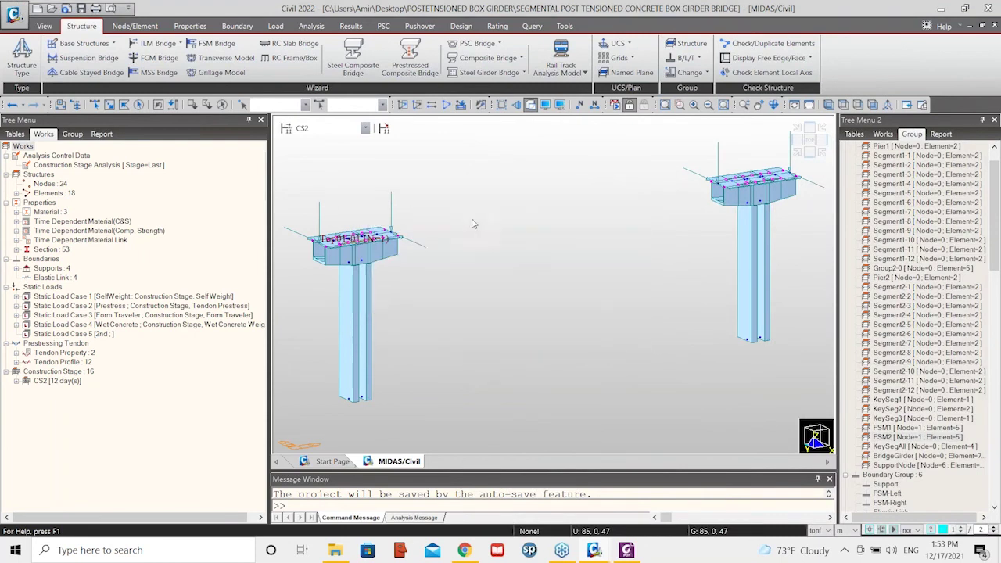
Step the model view through construction stages CS3 to CS12 to follow the cantilever segments
{"action": "left_click", "coordinate": [365, 128]}
{"action": "left_click", "coordinate": [365, 128]}
{"action": "key", "text": "Down"}
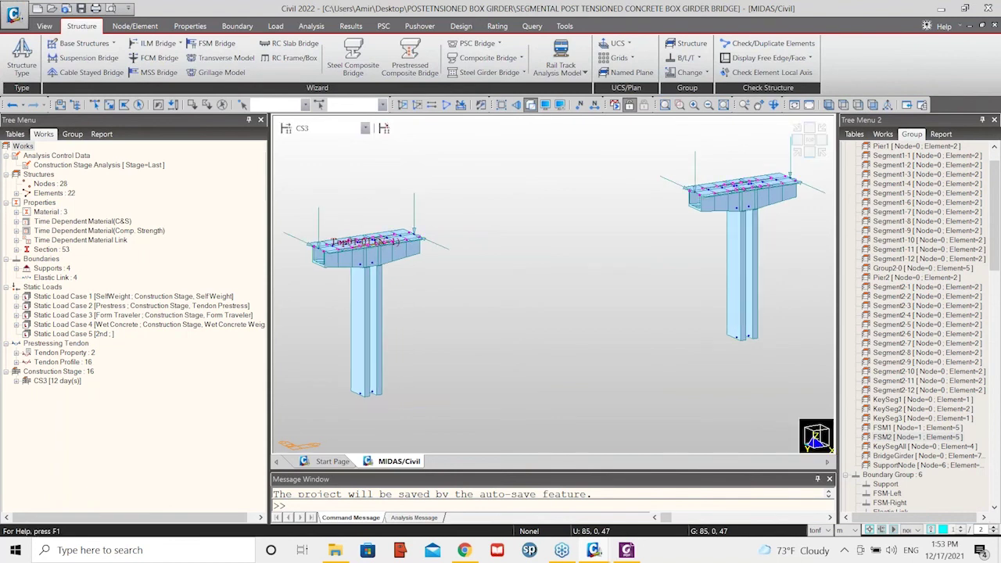
{"action": "key", "text": "Down"}
{"action": "key", "text": "Down"}
{"action": "key", "text": "Down"}
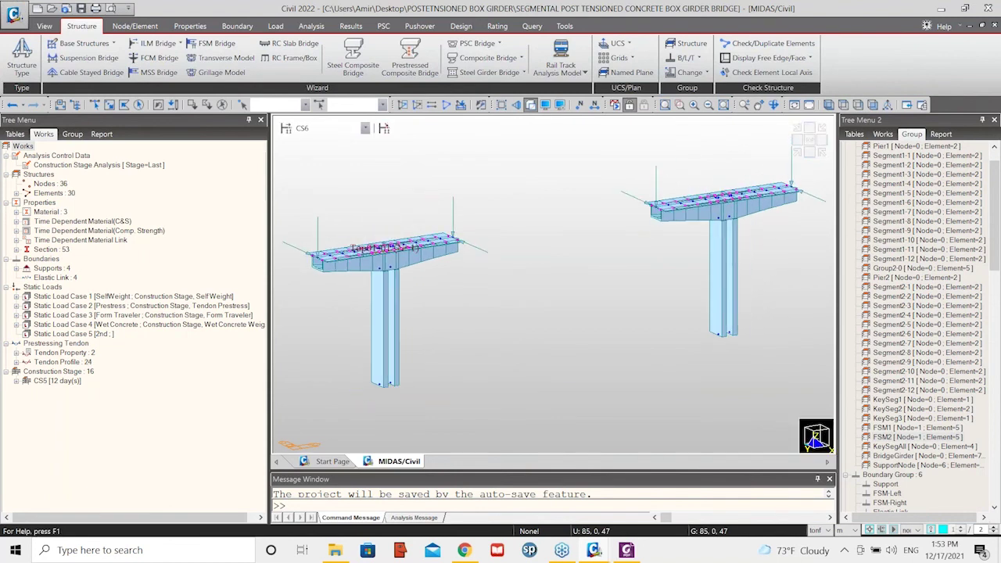
{"action": "key", "text": "Down"}
{"action": "key", "text": "Down"}
{"action": "key", "text": "Down"}
{"action": "key", "text": "Down"}
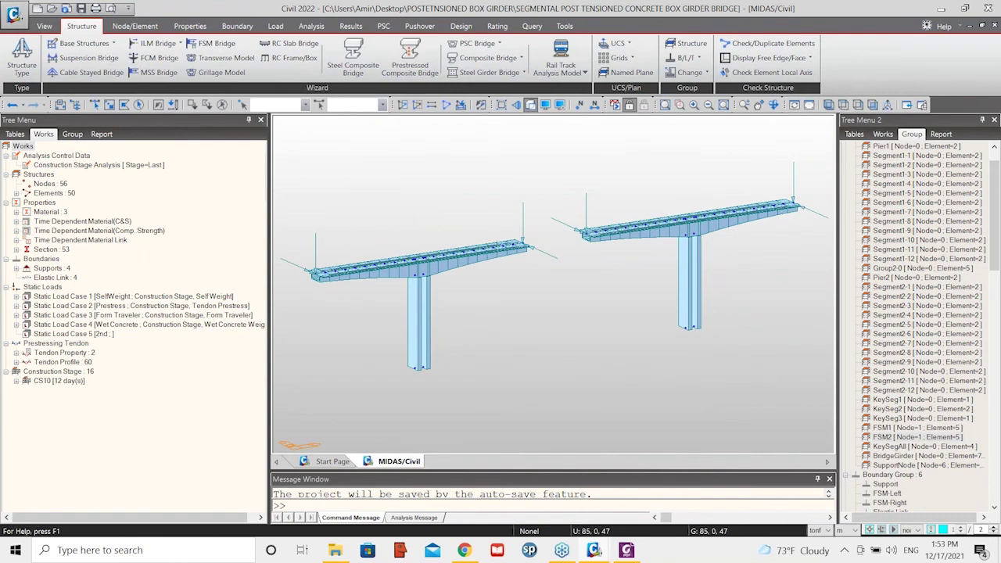
{"action": "key", "text": "Down"}
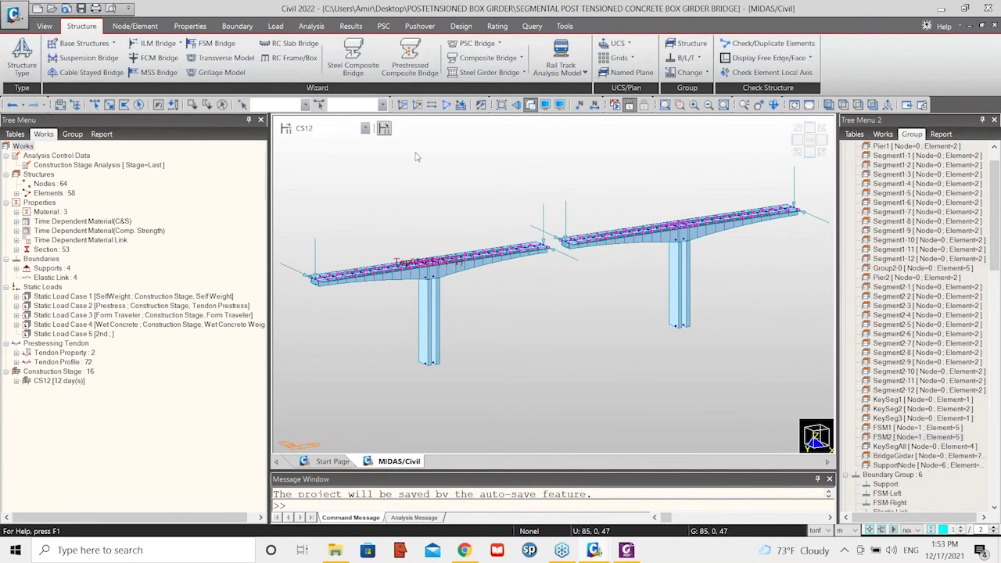
Examine the CS12 cantilevers across both piers, and display stages CS13 and CS14 in the model view
{"action": "middle_click_drag", "start_coordinate": [547, 336], "coordinate": [589, 338], "text": "ctrl"}
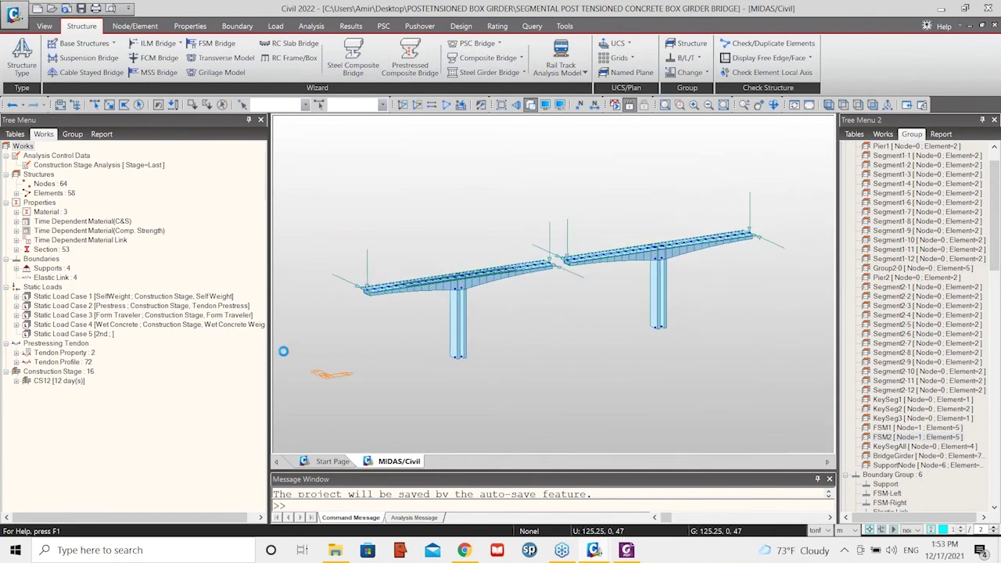
{"action": "left_click", "coordinate": [444, 106]}
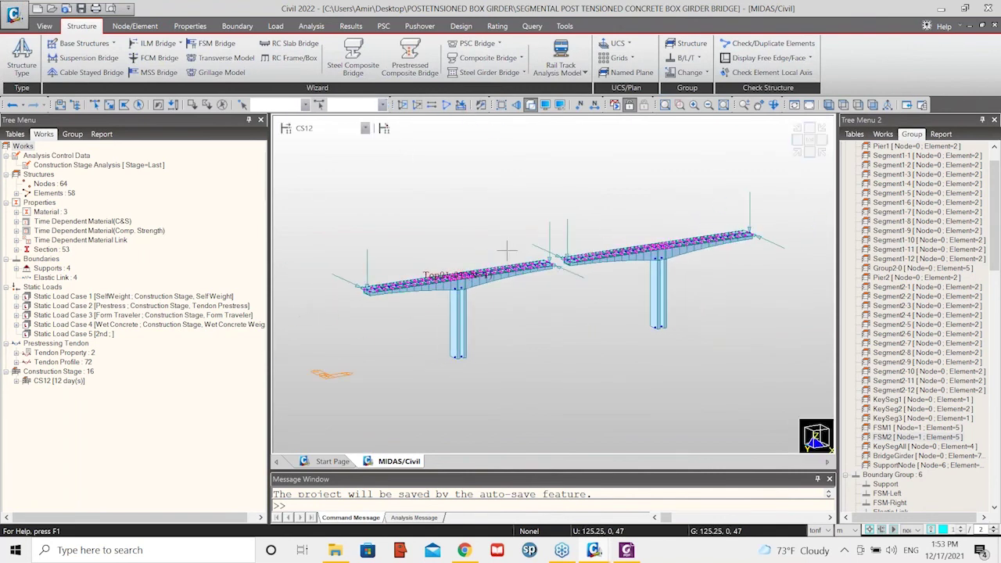
{"action": "left_click", "coordinate": [367, 128]}
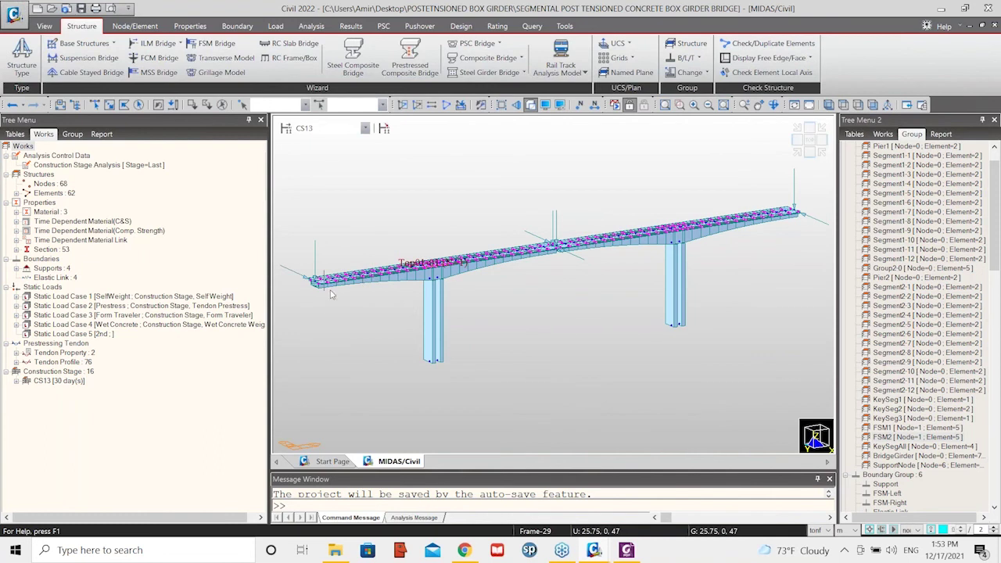
{"action": "left_click", "coordinate": [364, 129]}
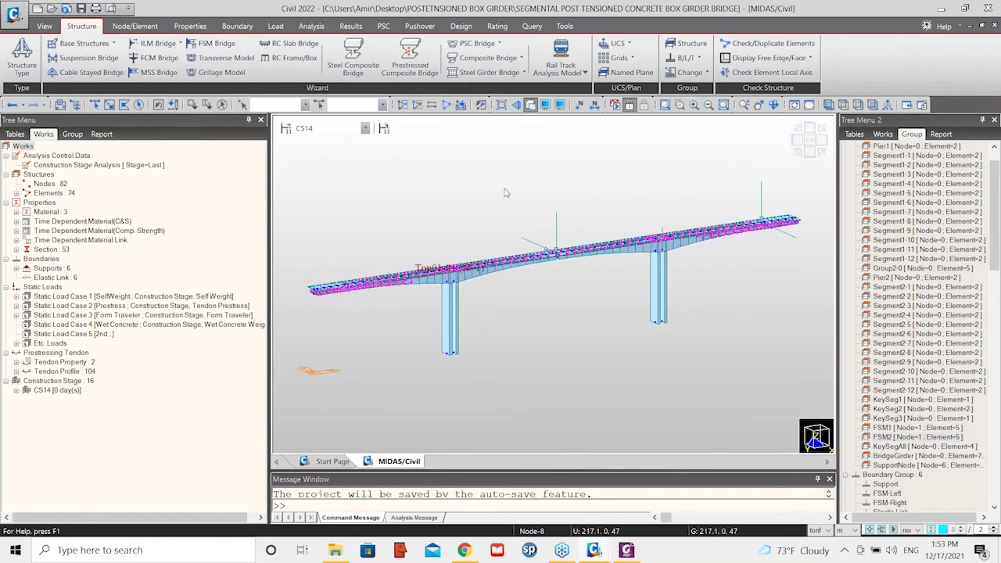
Display stage CS16 in the model view and temporarily show its beam loads on the girder
{"action": "left_click", "coordinate": [366, 128]}
{"action": "left_click", "coordinate": [366, 128]}
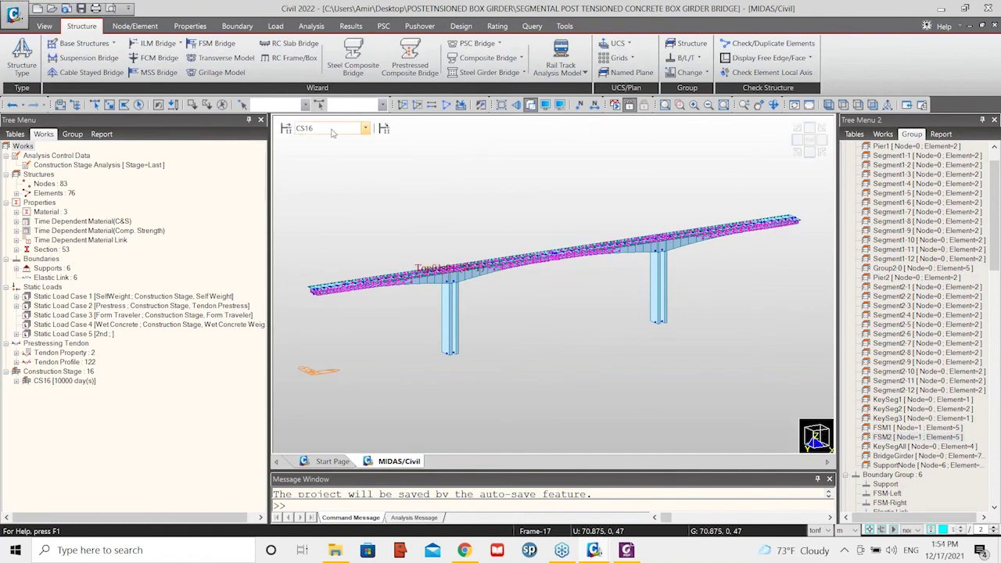
{"action": "left_click", "coordinate": [545, 104]}
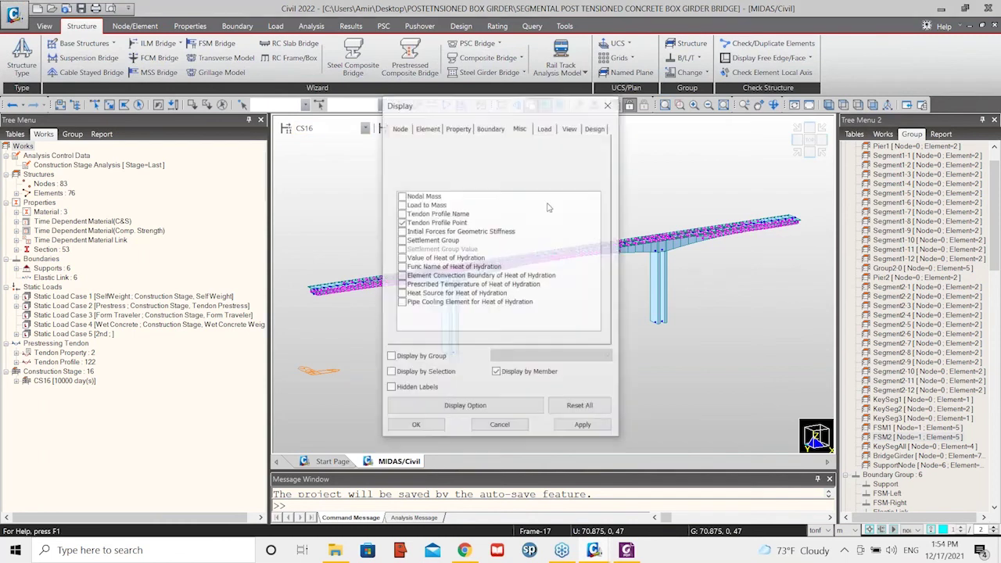
{"action": "left_click", "coordinate": [545, 128]}
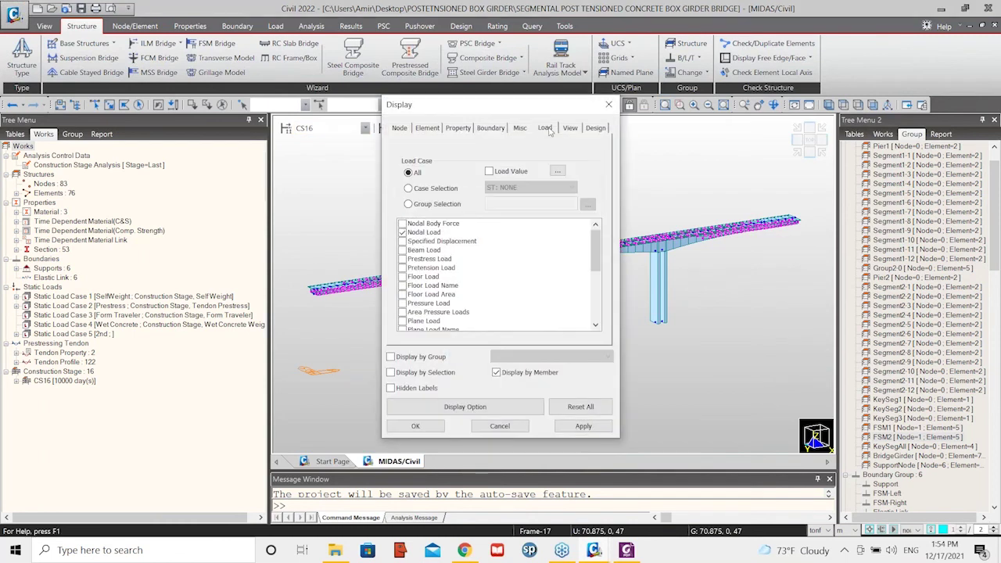
{"action": "left_click", "coordinate": [402, 250]}
{"action": "left_click", "coordinate": [415, 425]}
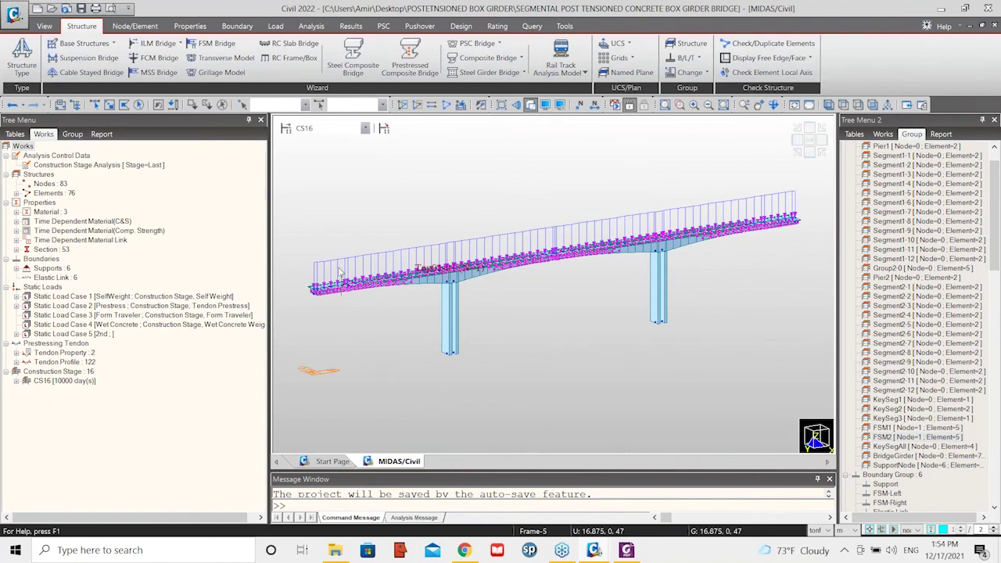
{"action": "mouse_move", "coordinate": [341, 273]}
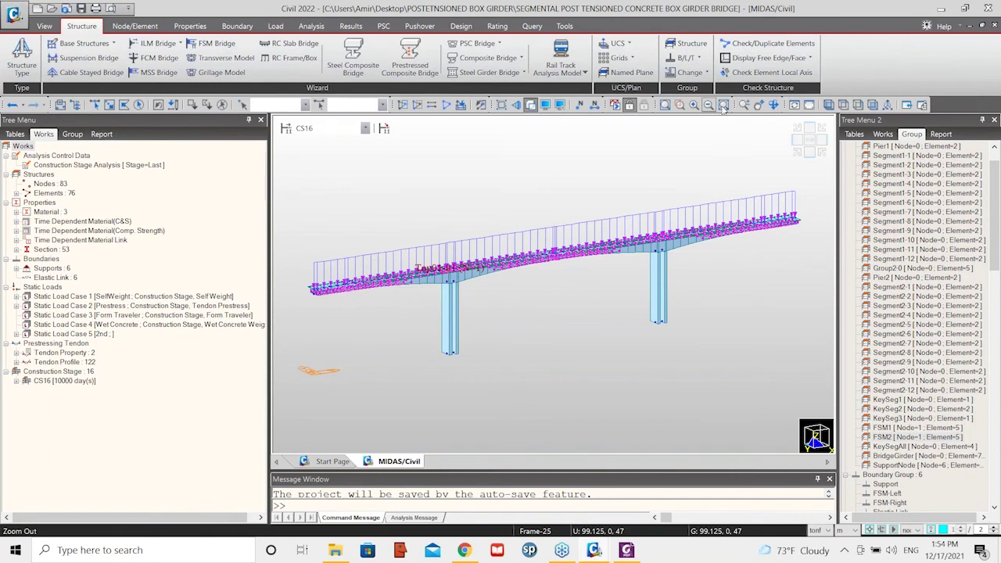
{"action": "left_click", "coordinate": [806, 106]}
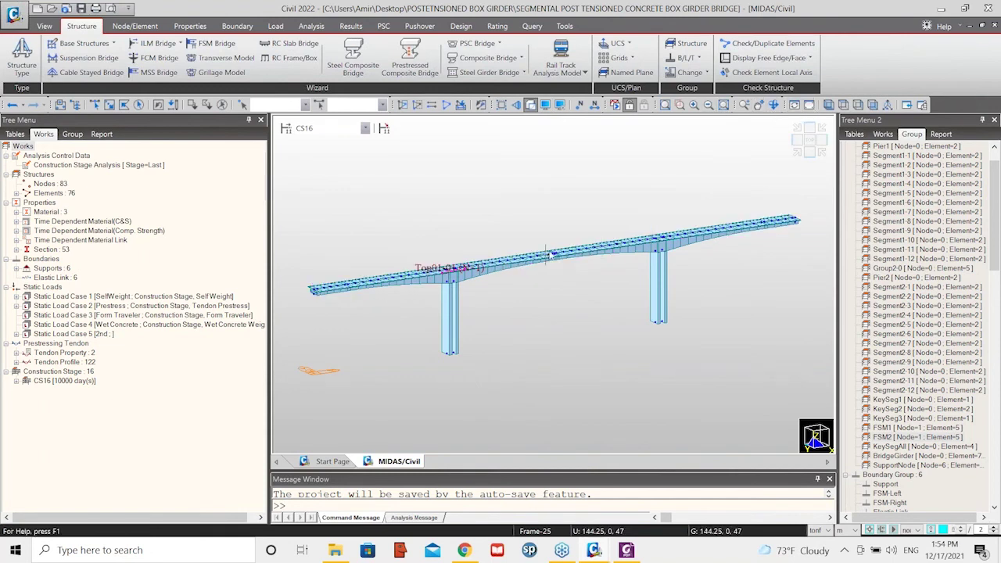
{"action": "left_click", "coordinate": [614, 105]}
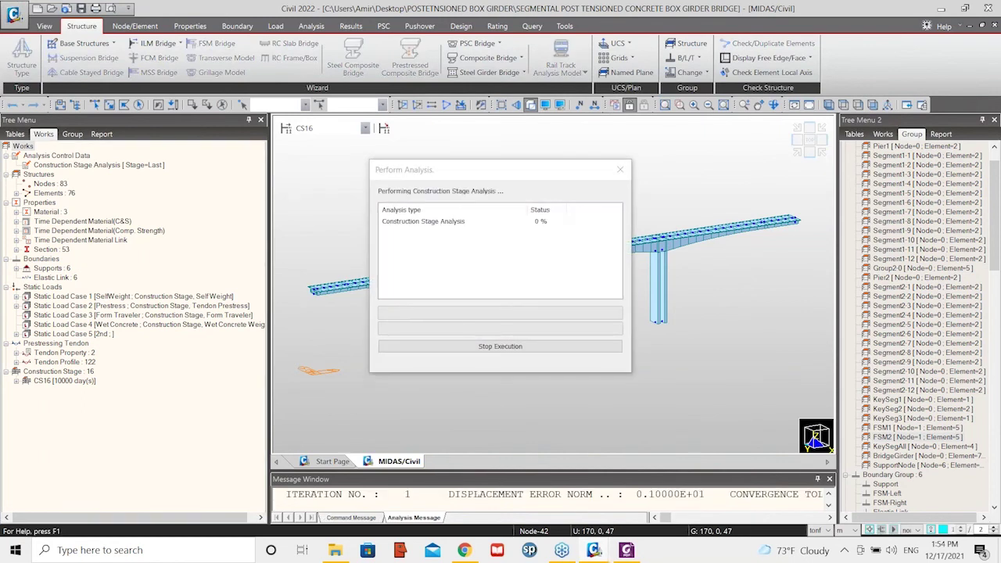
{"action": "left_click", "coordinate": [516, 348]}
{"action": "left_click", "coordinate": [545, 304]}
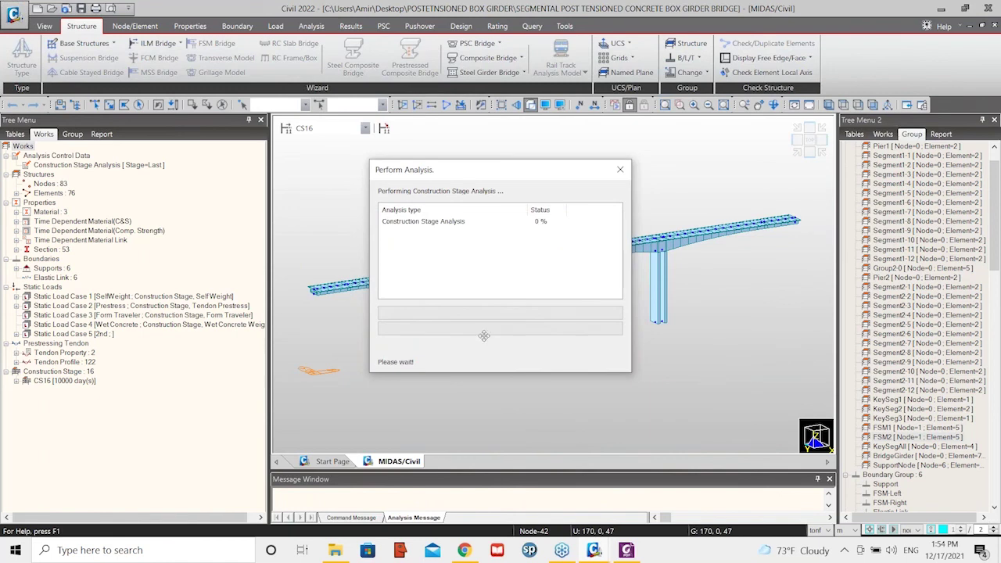
{"action": "left_click", "coordinate": [617, 171]}
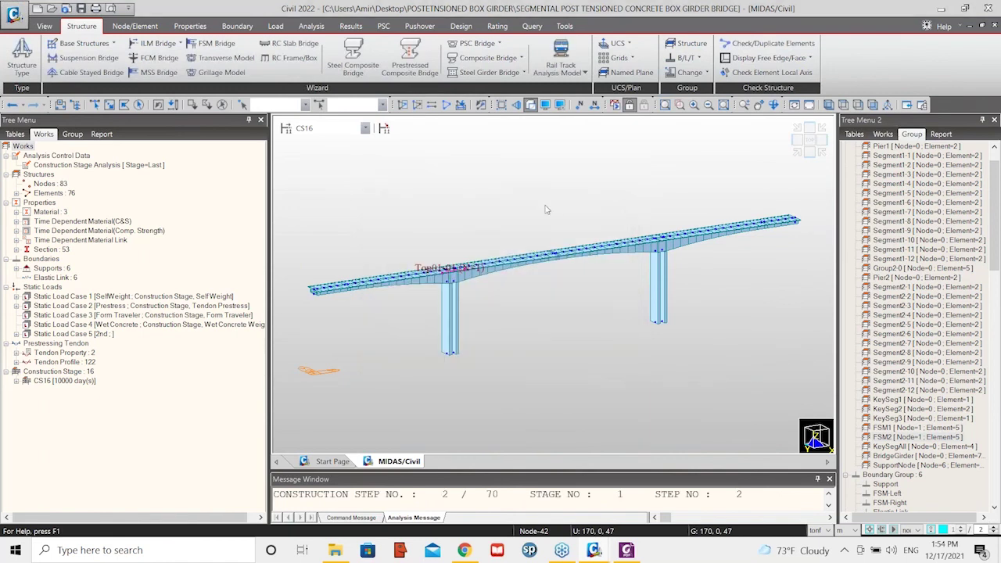
Examine the construction stage analysis control data, including the Nonlinear Analysis type, and close it without keeping the change
{"action": "left_click", "coordinate": [311, 26]}
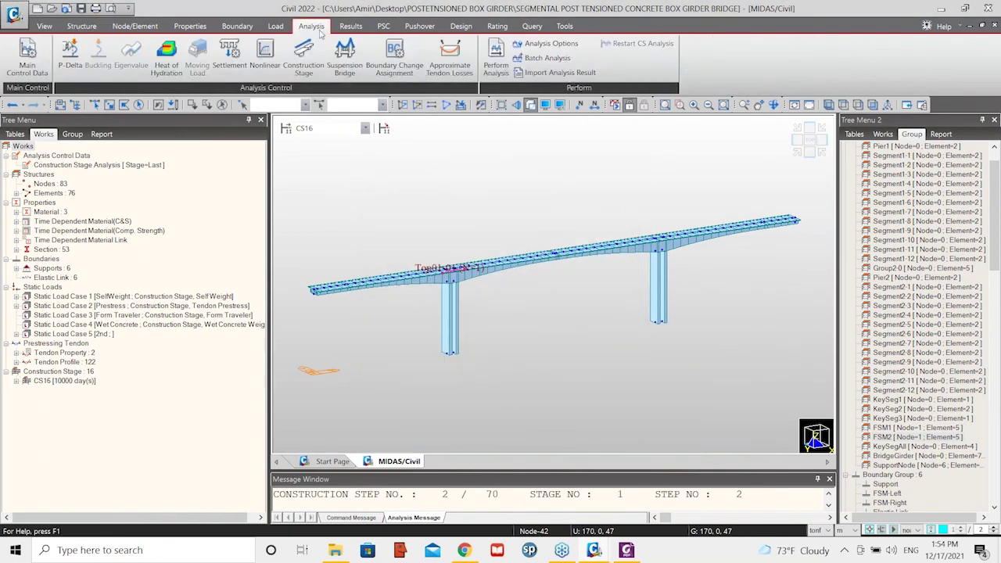
{"action": "left_click", "coordinate": [310, 72]}
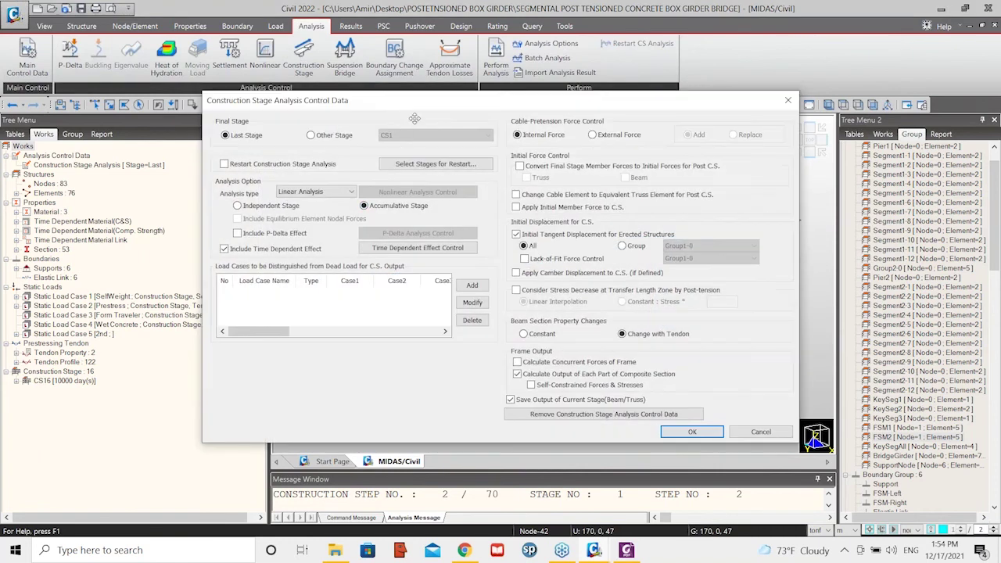
{"action": "left_click_drag", "start_coordinate": [427, 105], "coordinate": [430, 76]}
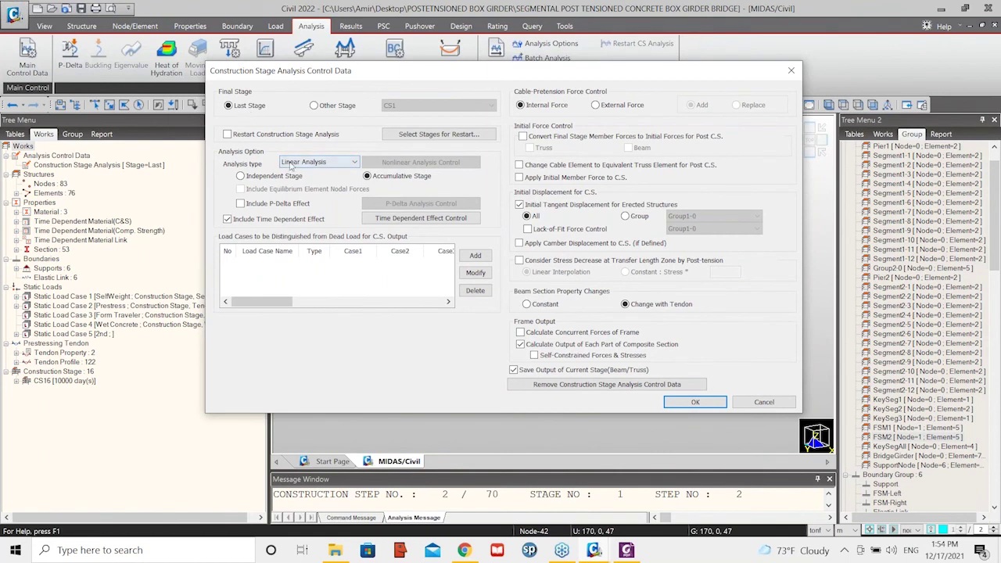
{"action": "left_click", "coordinate": [343, 163]}
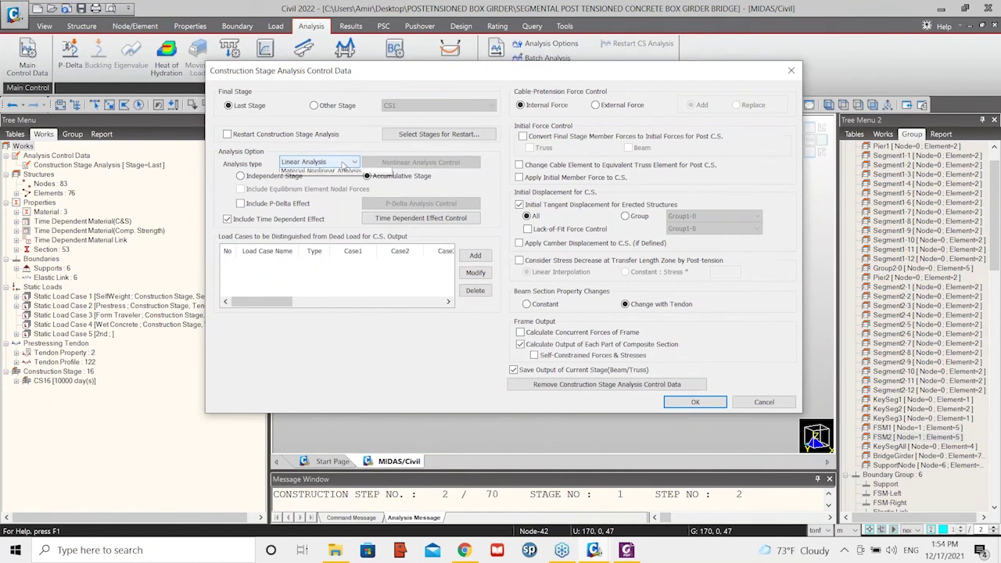
{"action": "left_click", "coordinate": [339, 181]}
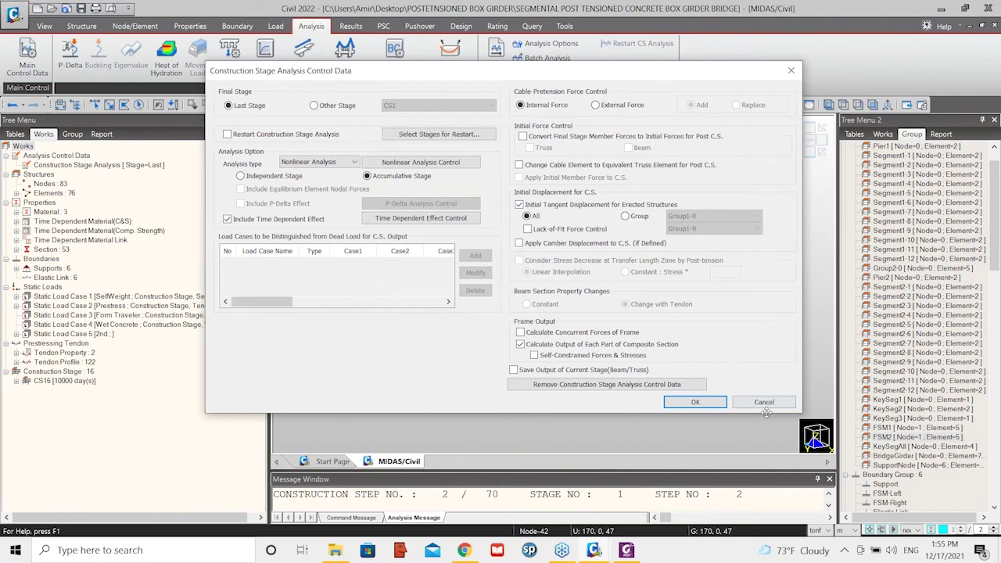
{"action": "left_click", "coordinate": [694, 402]}
Run the construction stage analysis and display stage CS1 in the model view
{"action": "left_click", "coordinate": [616, 105]}
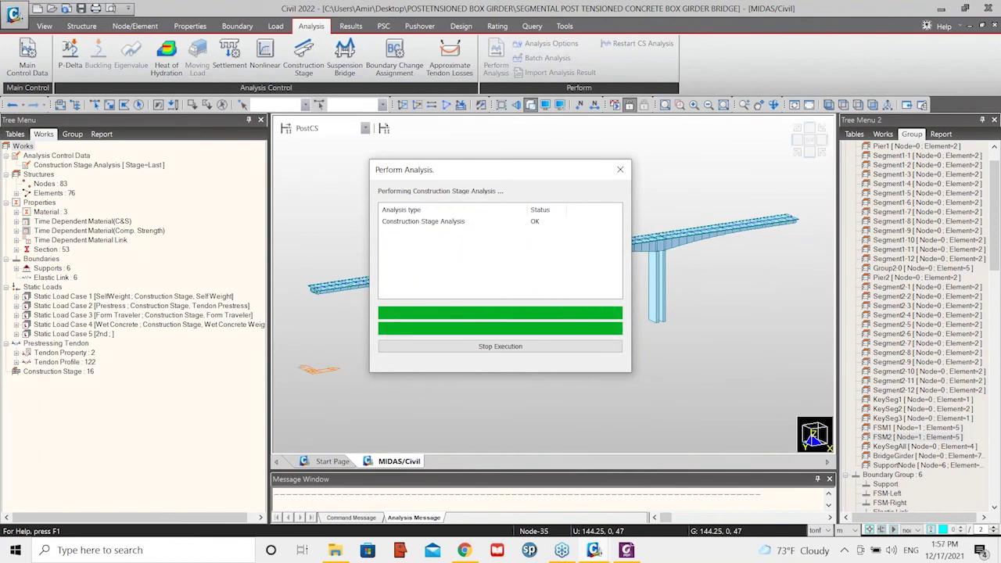
{"action": "left_click", "coordinate": [364, 128]}
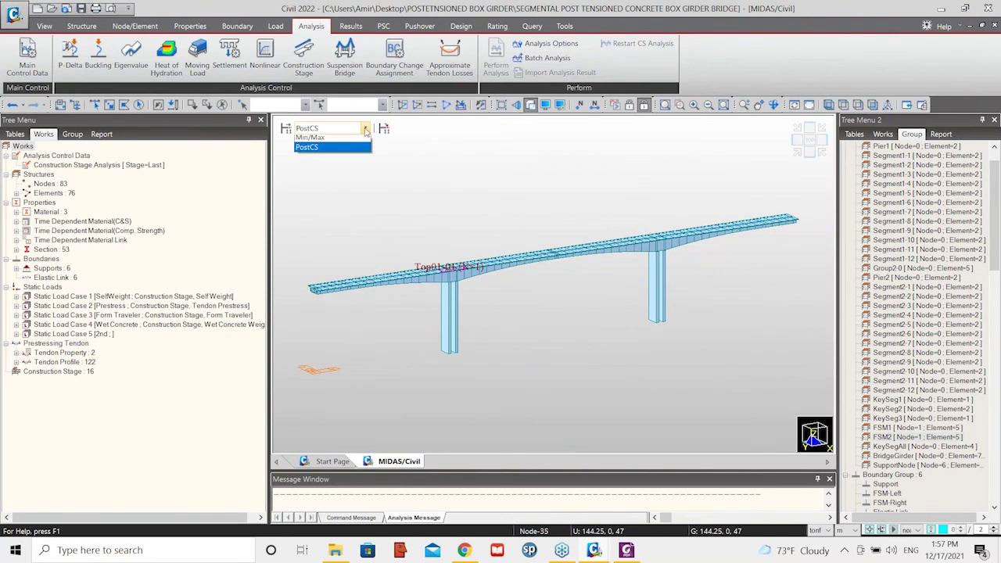
{"action": "left_click", "coordinate": [352, 145]}
{"action": "middle_click_drag", "start_coordinate": [372, 223], "coordinate": [461, 232]}
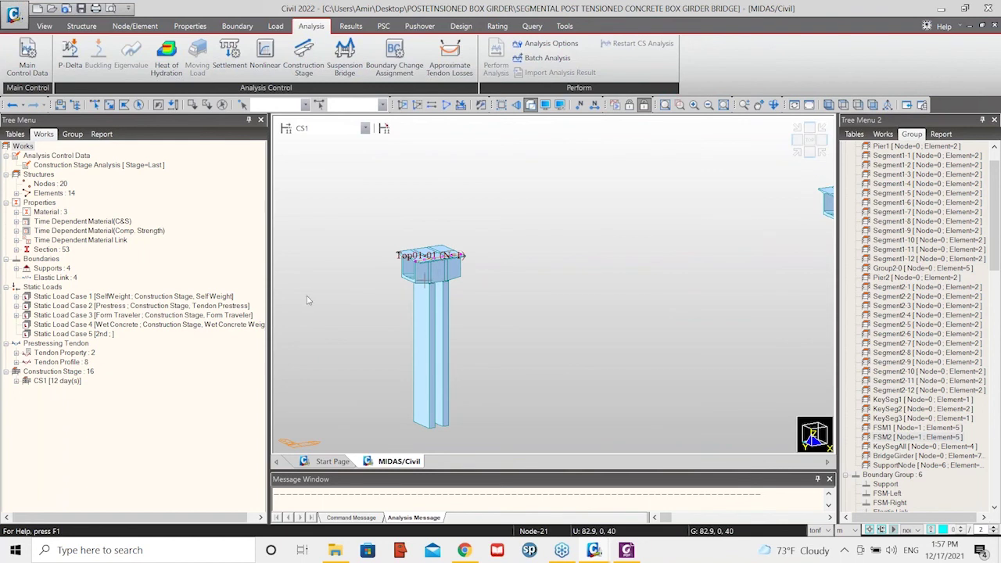
Show the CS1 model as wireframe and open the beam force diagram settings
{"action": "right_click", "coordinate": [372, 186]}
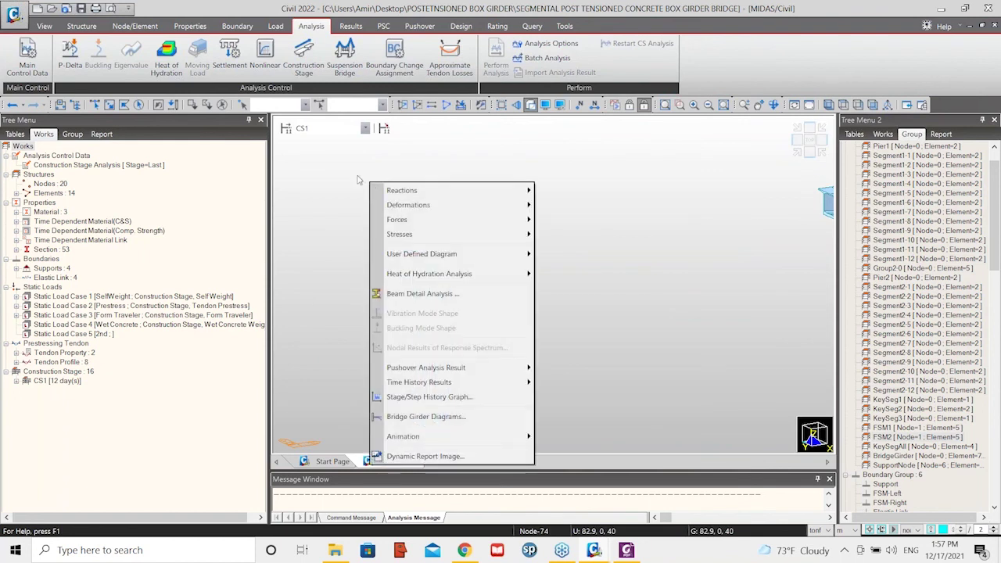
{"action": "left_click", "coordinate": [361, 180]}
{"action": "left_click", "coordinate": [532, 106]}
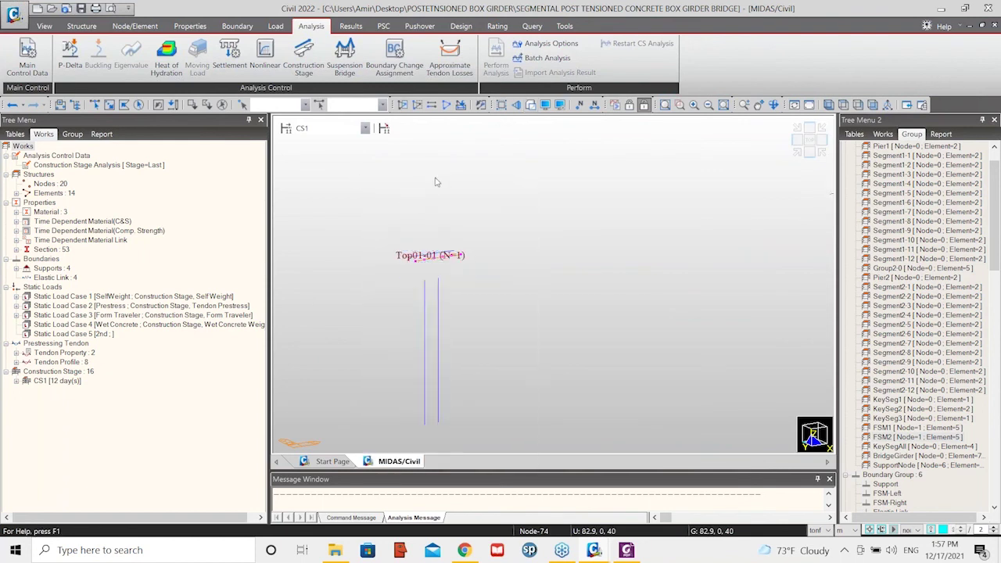
{"action": "right_click", "coordinate": [508, 160]}
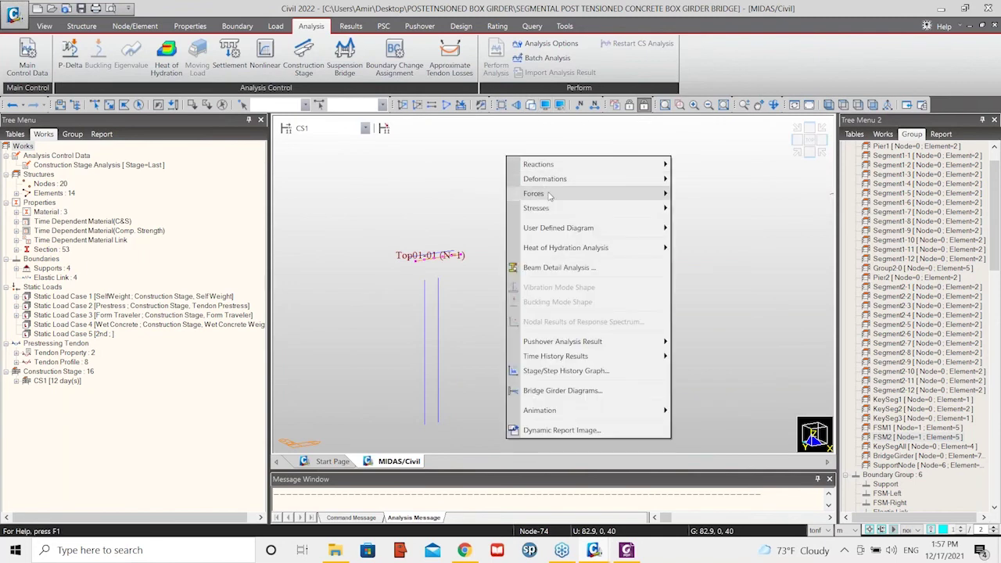
{"action": "mouse_move", "coordinate": [551, 196]}
{"action": "left_click", "coordinate": [727, 225]}
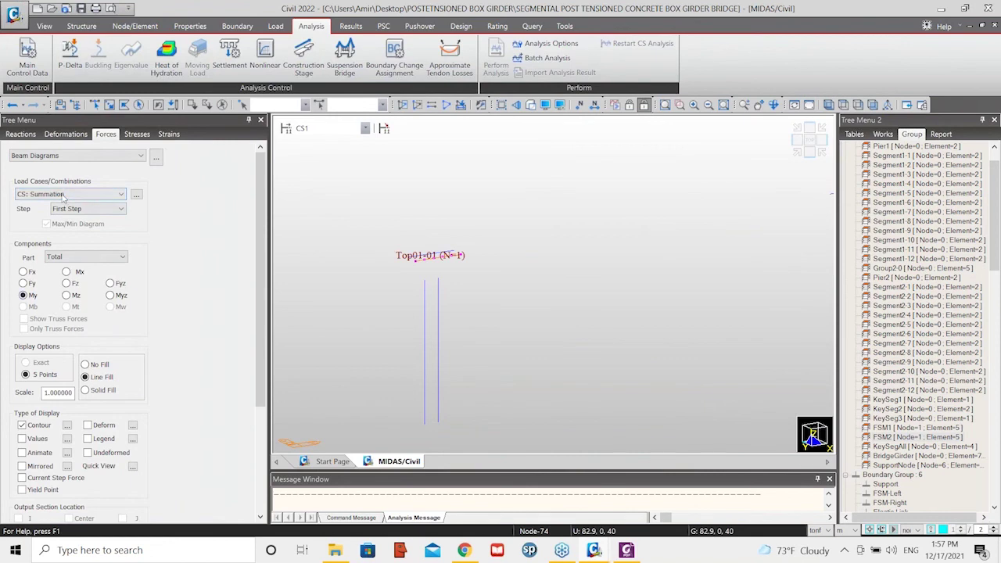
Examine the construction stage load cases and the Define Erection Load settings, and close them without adding a load case
{"action": "left_click", "coordinate": [80, 194]}
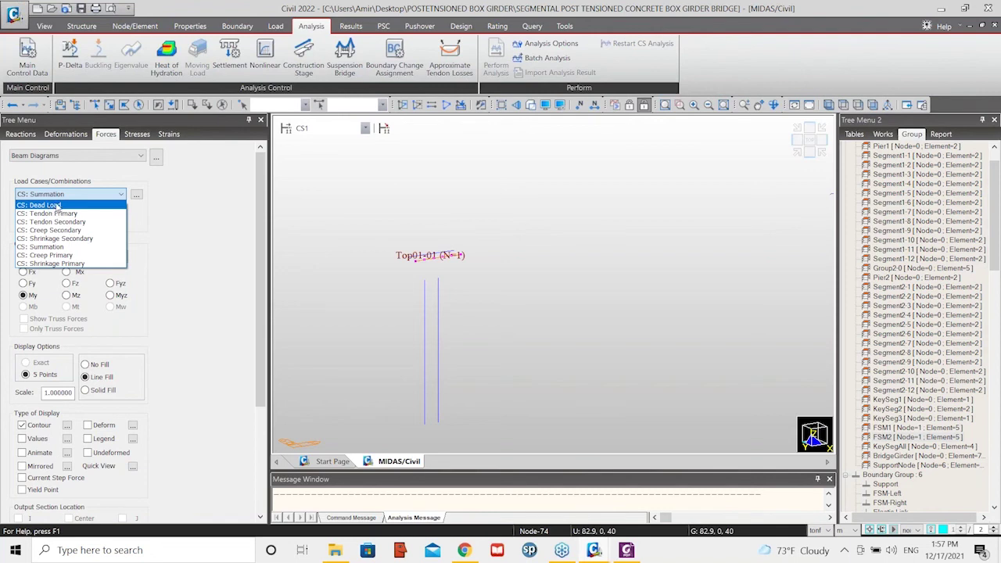
{"action": "left_click", "coordinate": [177, 213]}
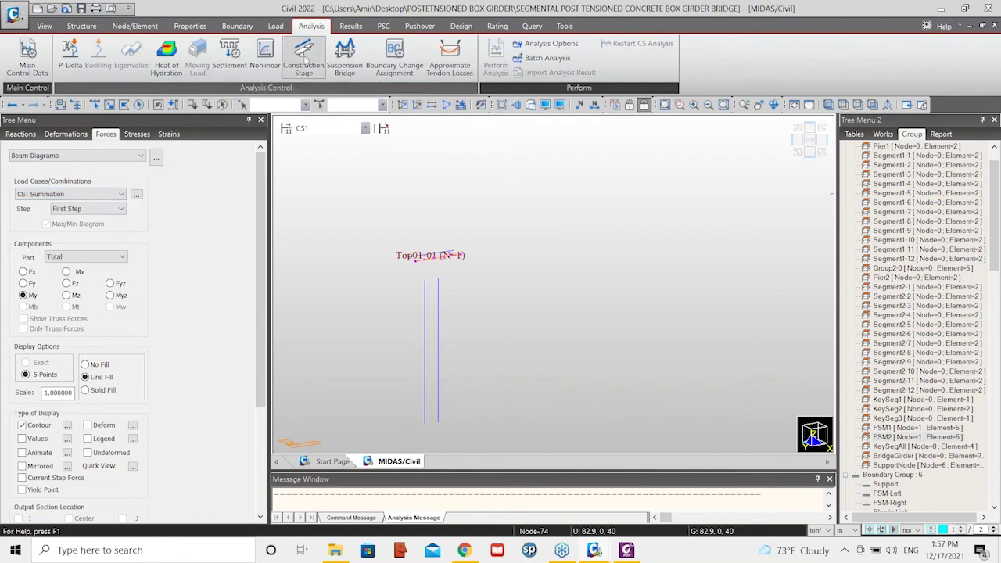
{"action": "left_click", "coordinate": [303, 58]}
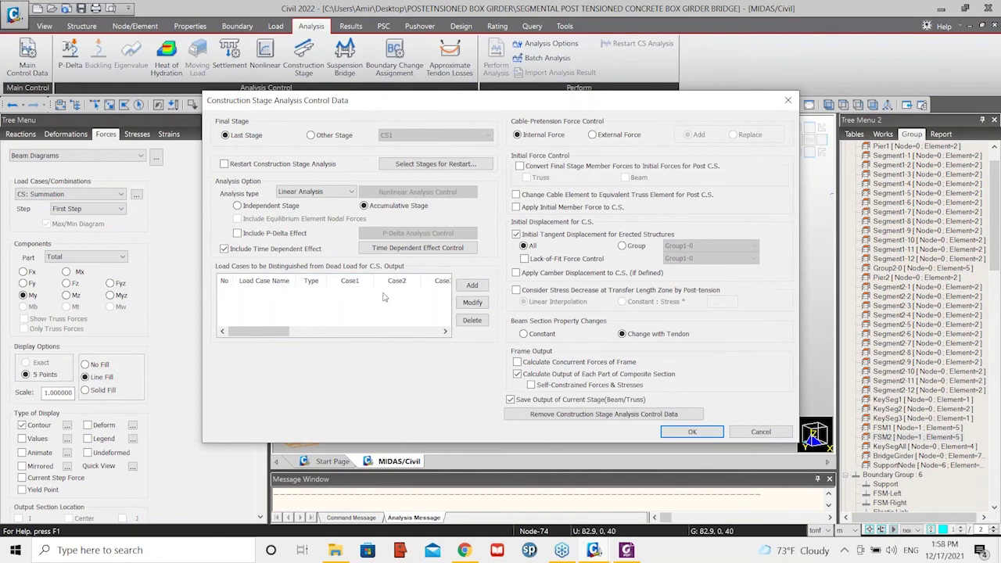
{"action": "left_click", "coordinate": [473, 286]}
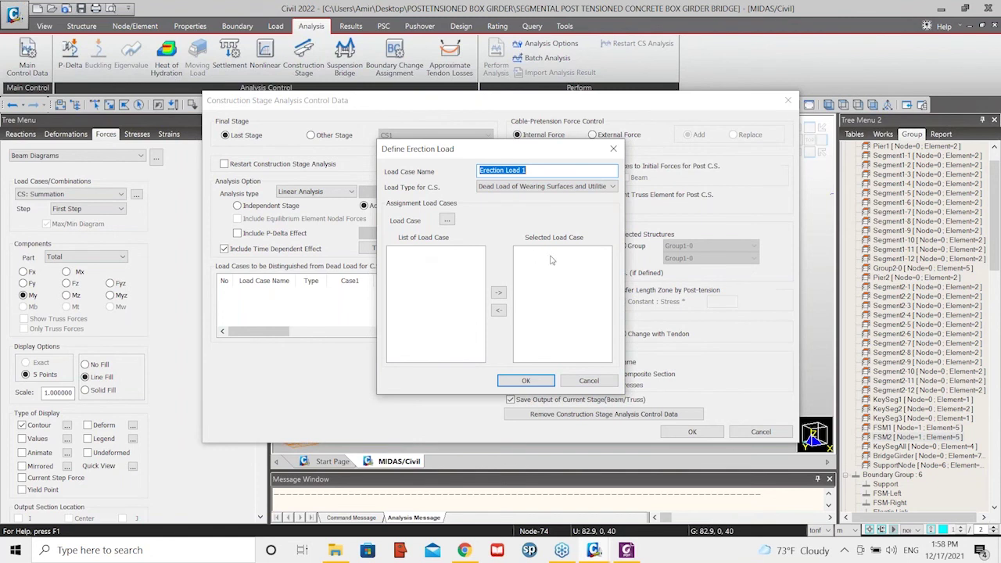
{"action": "left_click", "coordinate": [587, 381]}
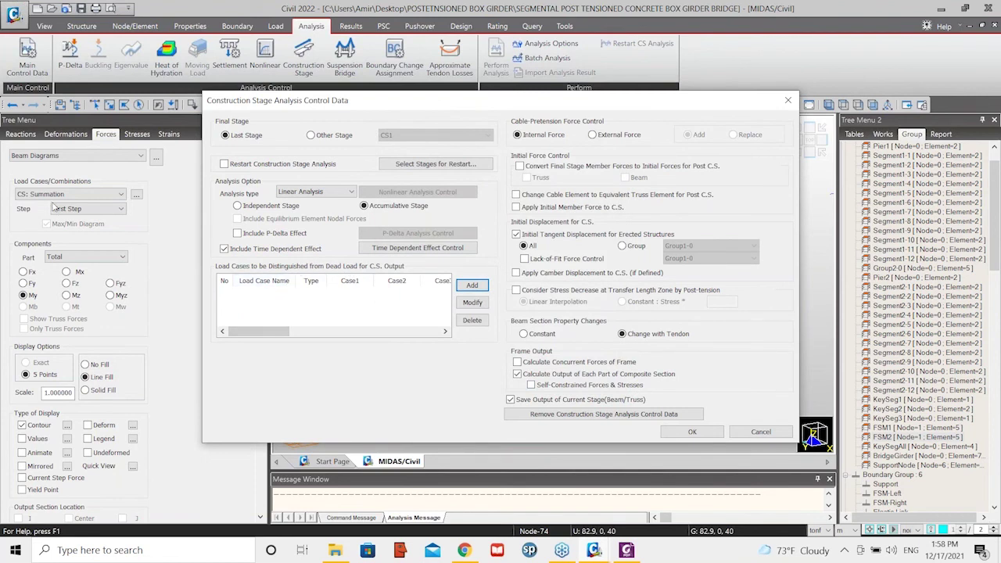
{"action": "left_click", "coordinate": [728, 433]}
Plot the My beam diagram for CS: Dead Load at the first step, with values at 0 decimal places
{"action": "left_click", "coordinate": [110, 194]}
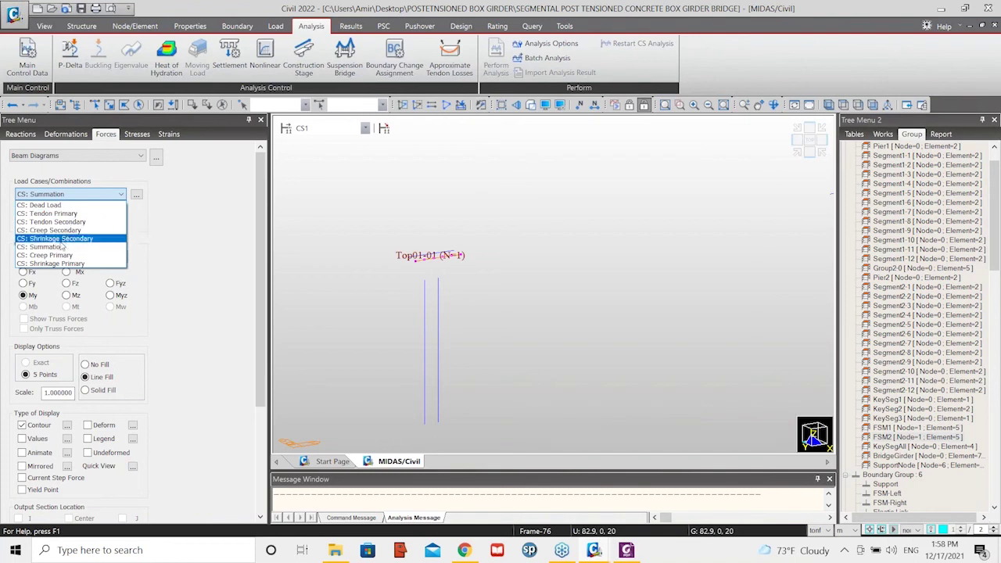
{"action": "left_click", "coordinate": [55, 205]}
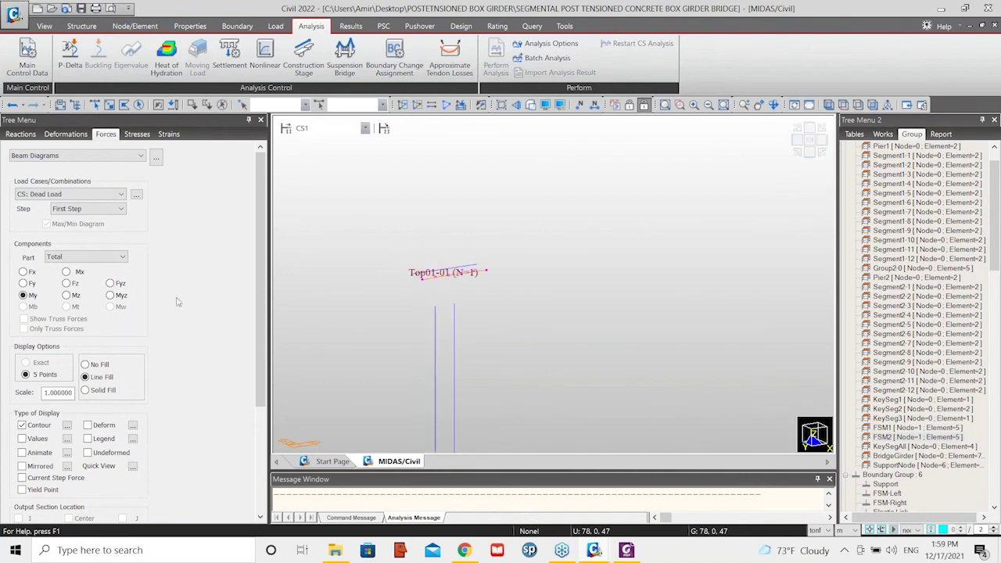
{"action": "left_click", "coordinate": [34, 443]}
{"action": "left_click", "coordinate": [67, 439]}
{"action": "type", "text": "0"}
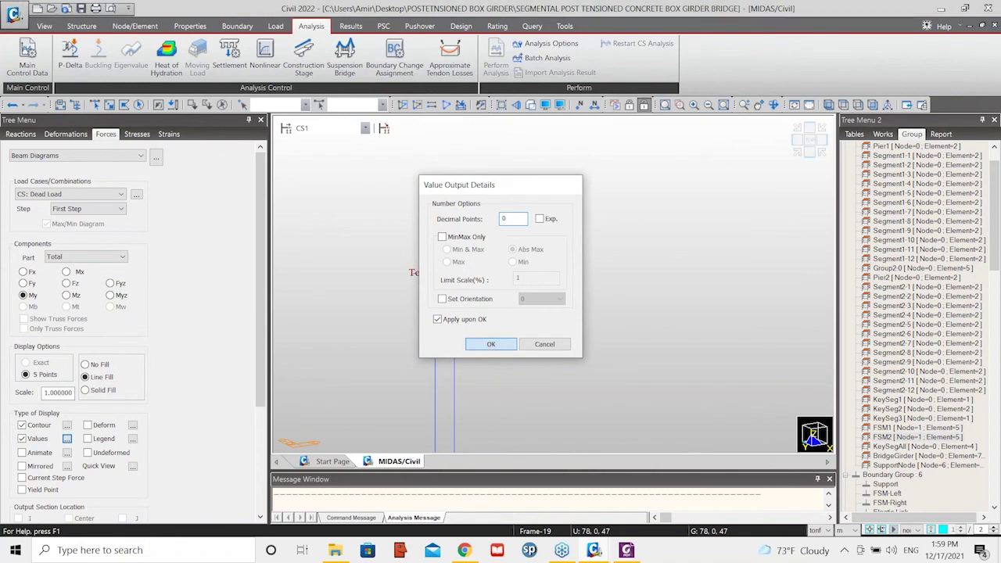
{"action": "left_click", "coordinate": [490, 344]}
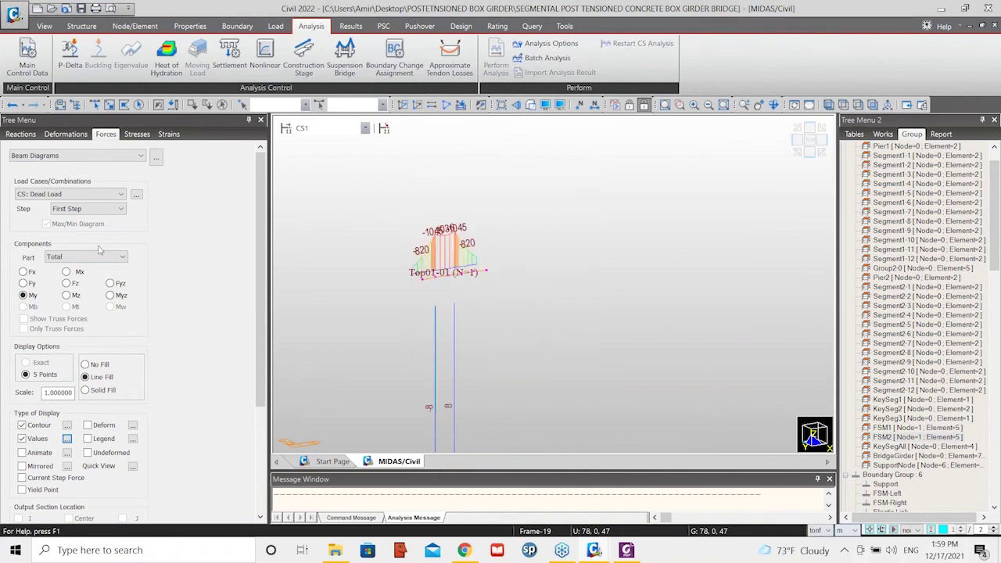
Give the dead load moment diagram a solid fill and switch it to the last step of CS1
{"action": "left_click", "coordinate": [86, 390]}
{"action": "scroll", "coordinate": [260, 348], "scroll_direction": "down", "scroll_amount": 3}
{"action": "left_click", "coordinate": [79, 407]}
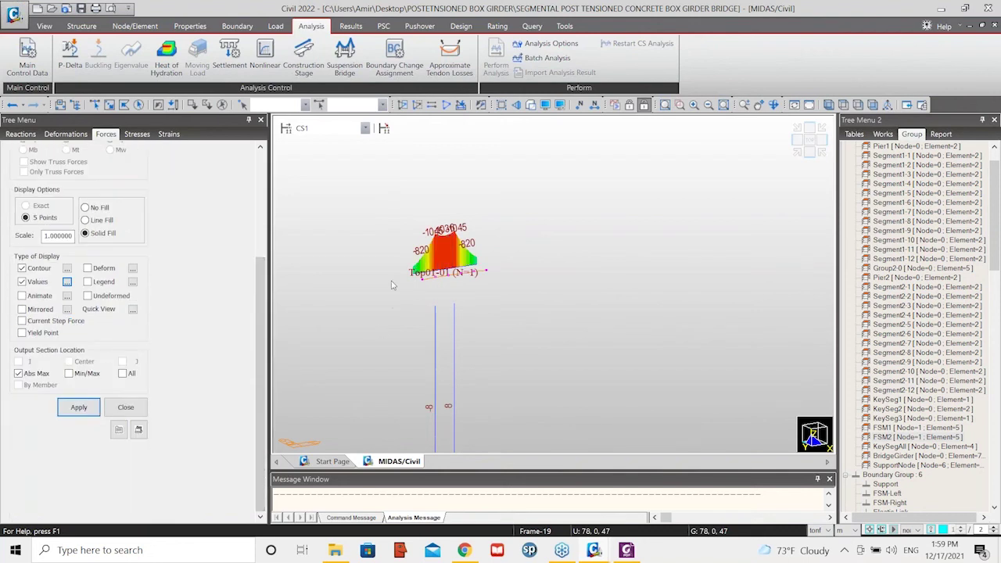
{"action": "scroll", "coordinate": [152, 242], "scroll_direction": "up", "scroll_amount": 3}
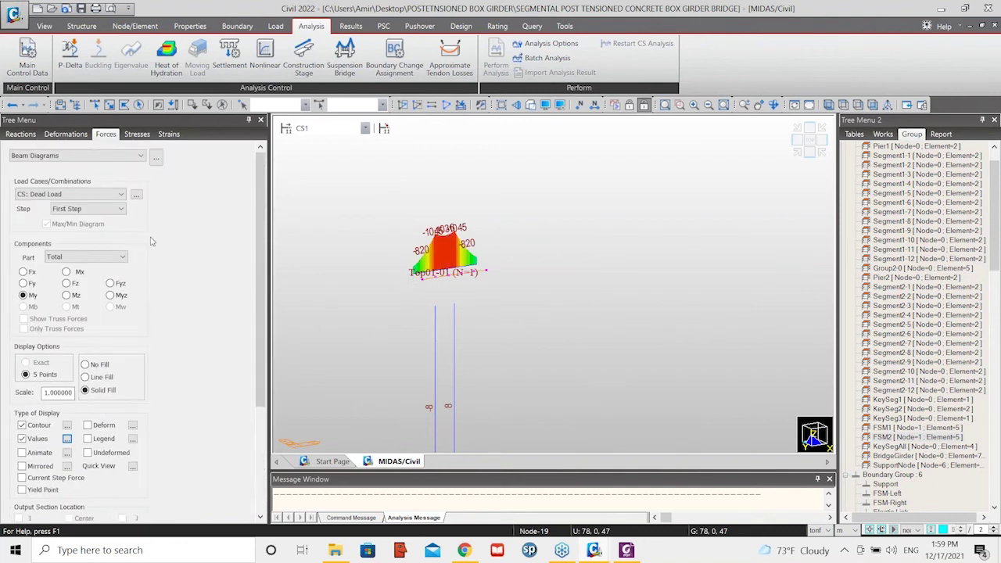
{"action": "scroll", "coordinate": [491, 318], "scroll_direction": "up", "scroll_amount": 3}
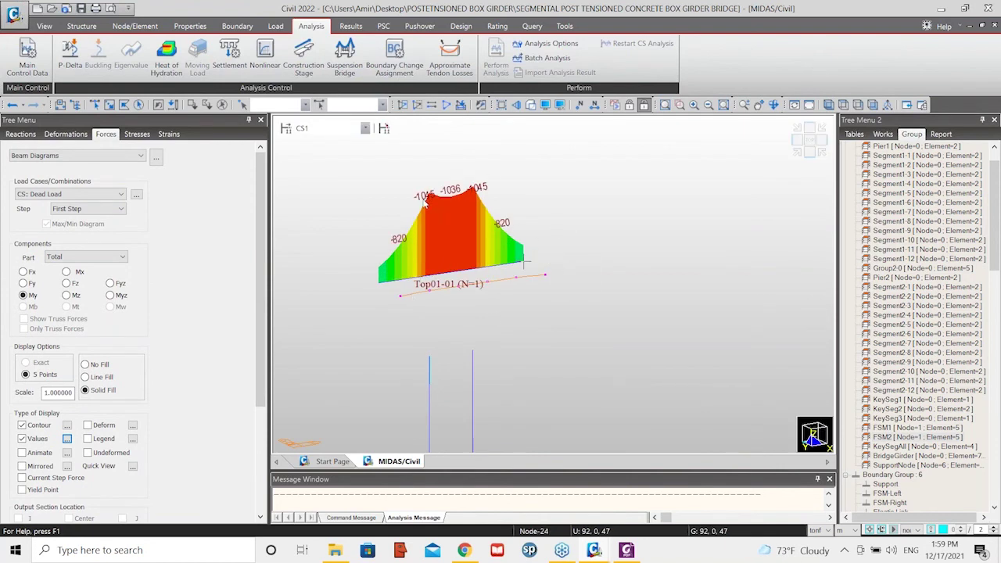
{"action": "left_click", "coordinate": [68, 211]}
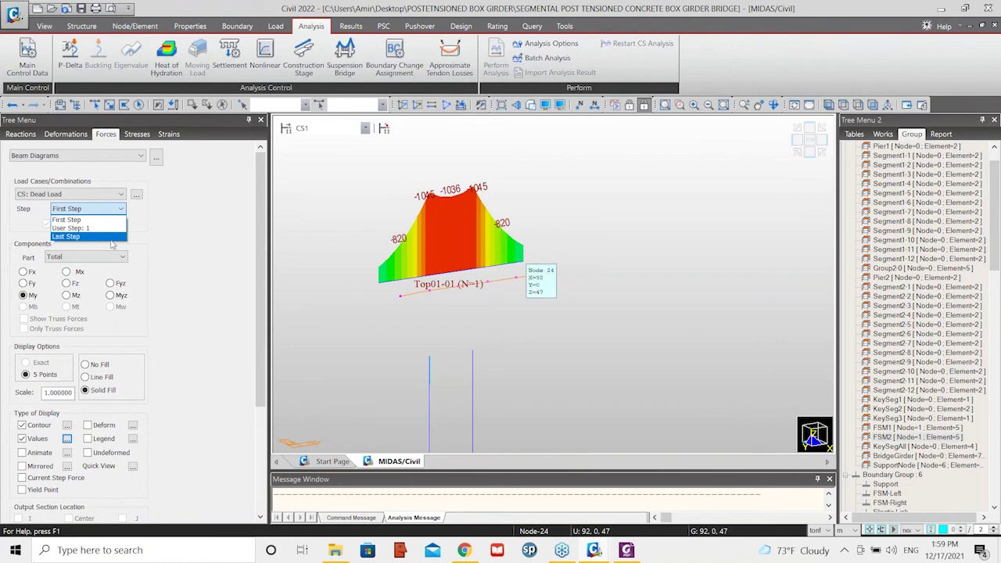
{"action": "left_click", "coordinate": [108, 236]}
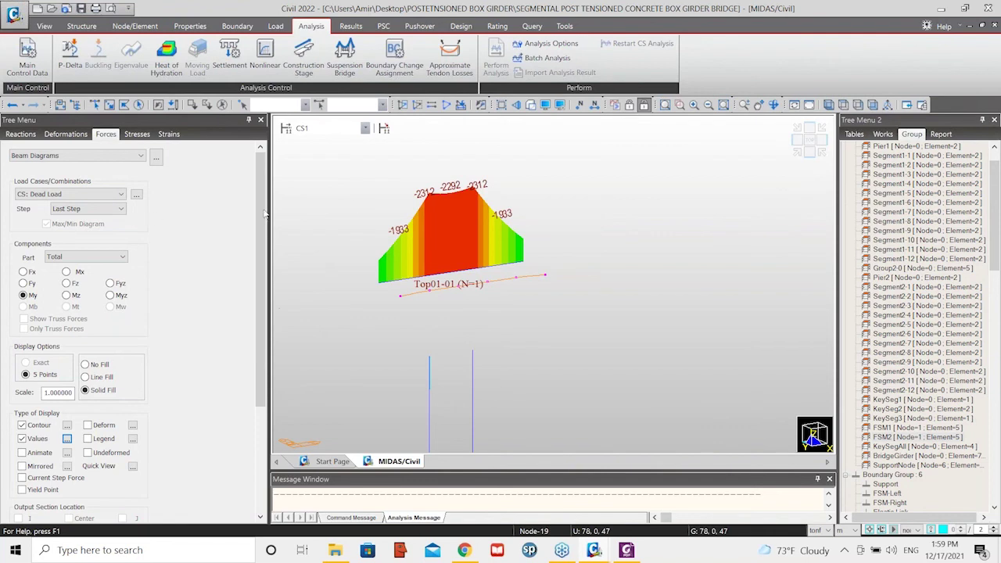
Plot the My beam diagram for CS: Tendon Primary at the last step of CS1
{"action": "left_click", "coordinate": [90, 195]}
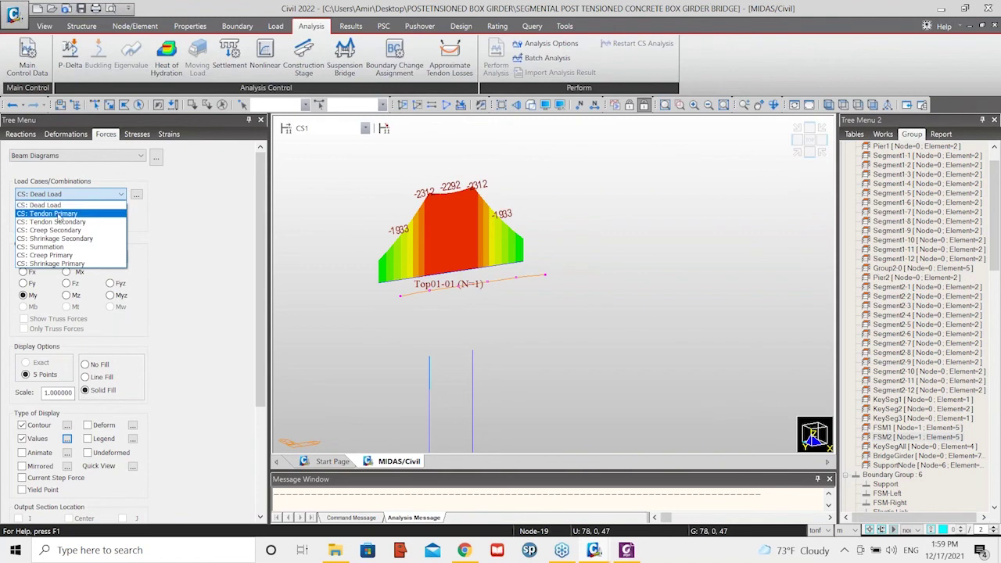
{"action": "left_click", "coordinate": [57, 215]}
{"action": "scroll", "coordinate": [208, 403], "scroll_direction": "down", "scroll_amount": 5}
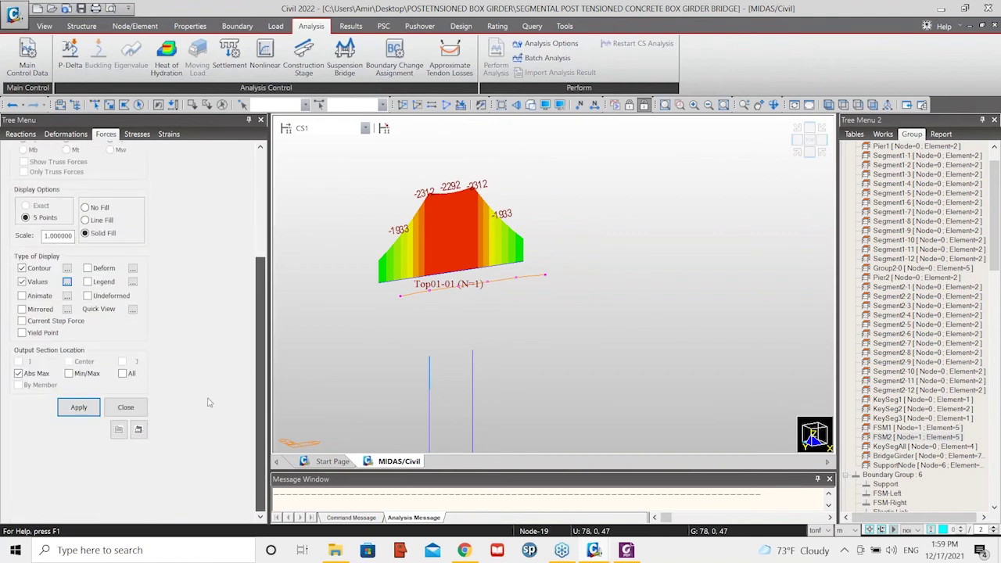
{"action": "left_click", "coordinate": [79, 406]}
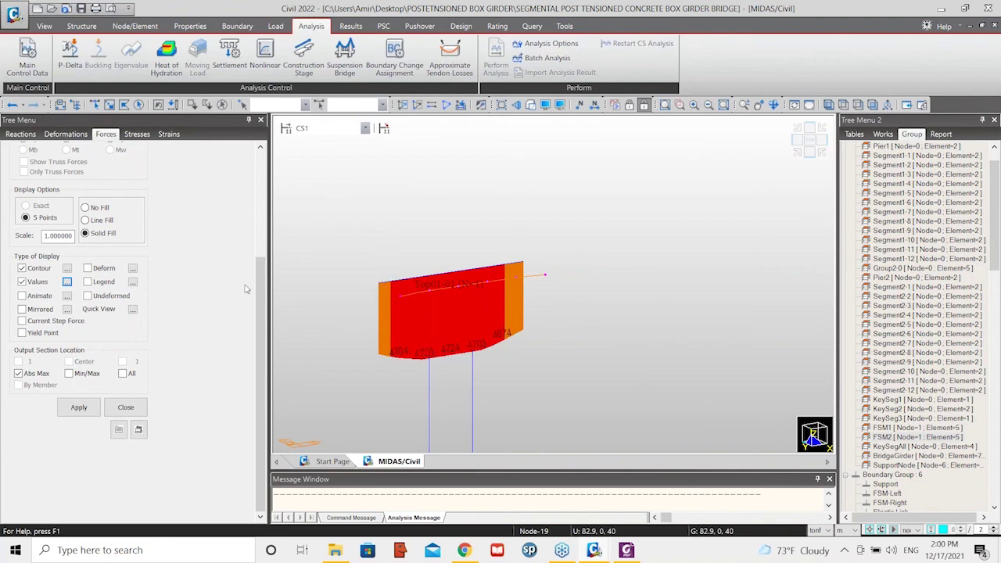
{"action": "scroll", "coordinate": [246, 235], "scroll_direction": "up", "scroll_amount": 3}
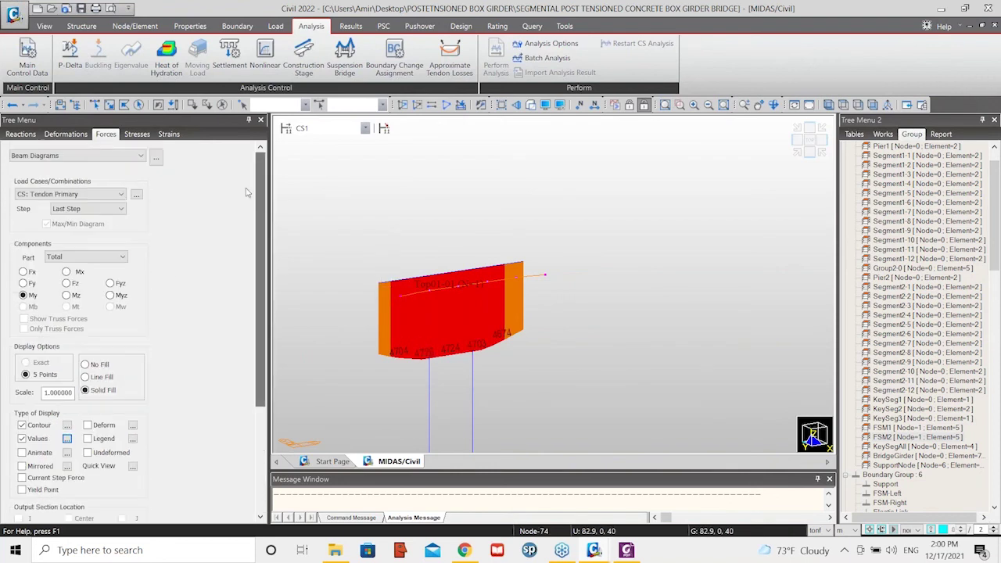
{"action": "left_click", "coordinate": [87, 212]}
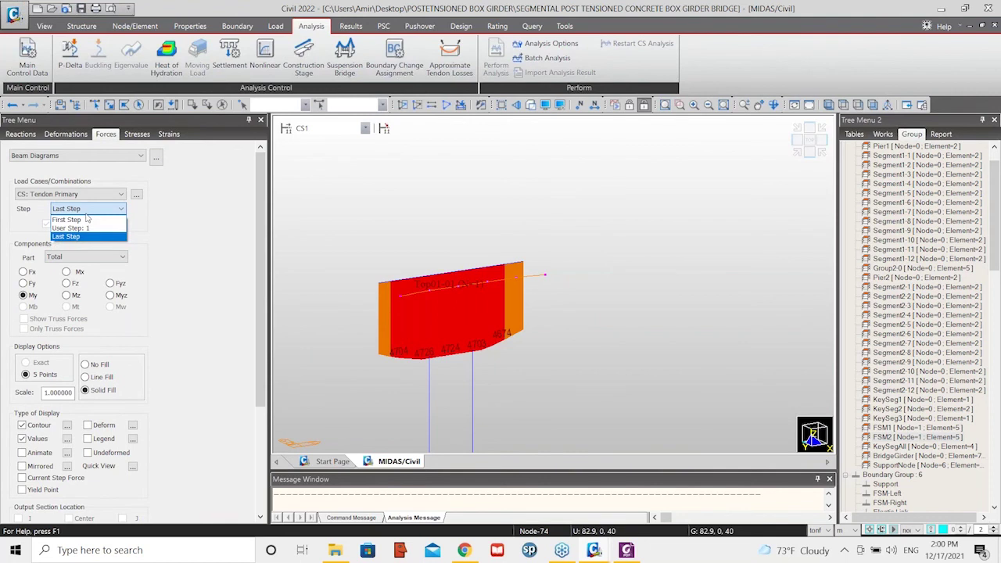
{"action": "left_click", "coordinate": [187, 211]}
Plot the My beam diagram for CS: Creep Secondary at the last step of CS1 and examine the girder and pier moments
{"action": "left_click", "coordinate": [103, 195]}
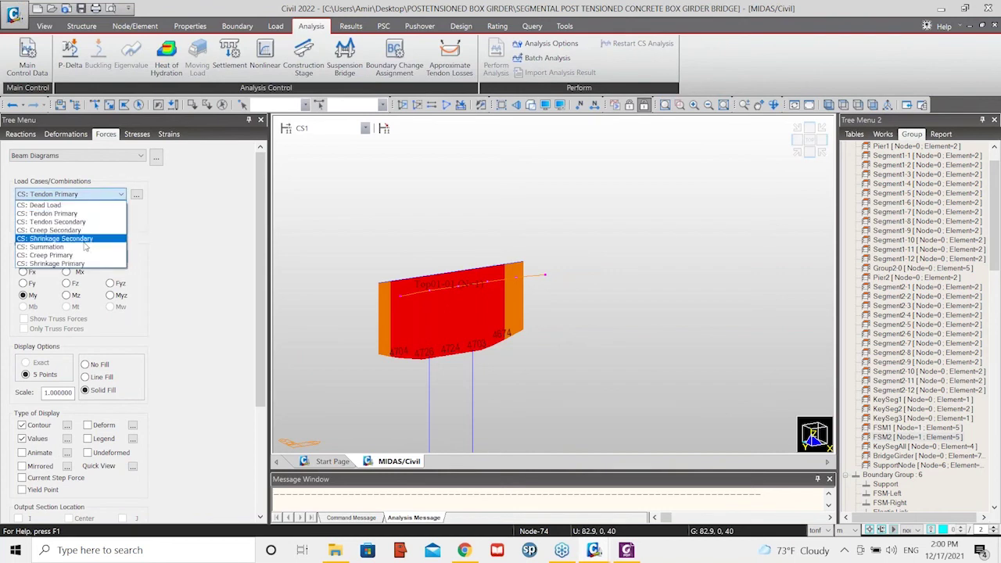
{"action": "left_click", "coordinate": [81, 232]}
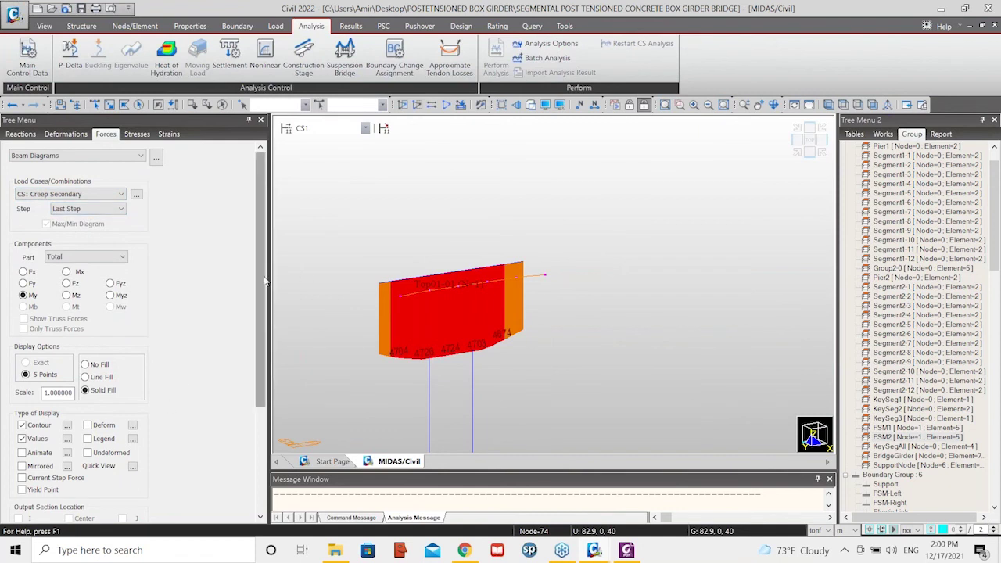
{"action": "left_click_drag", "start_coordinate": [266, 282], "coordinate": [249, 390]}
{"action": "left_click", "coordinate": [83, 410]}
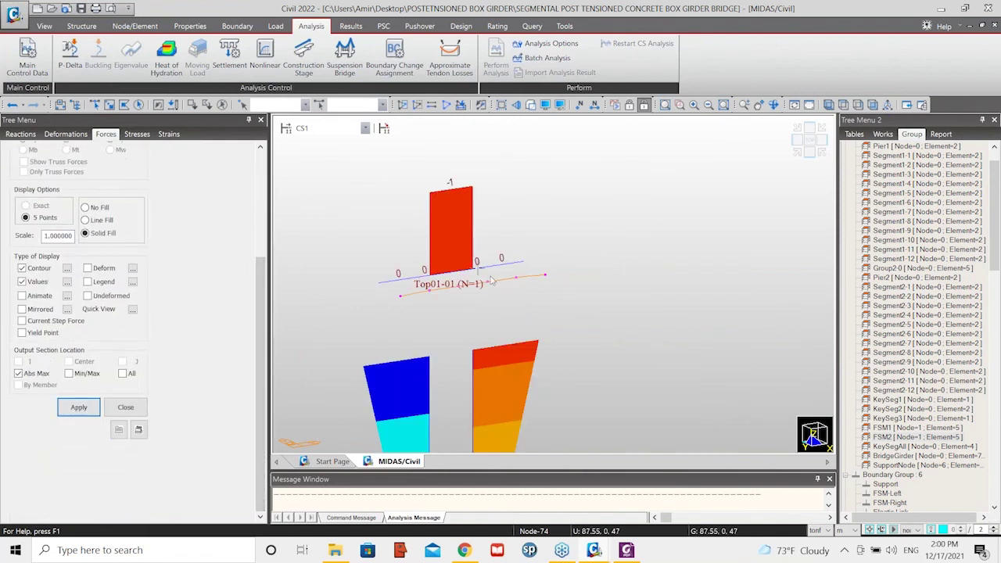
{"action": "scroll", "coordinate": [512, 293], "scroll_direction": "down", "scroll_amount": 5}
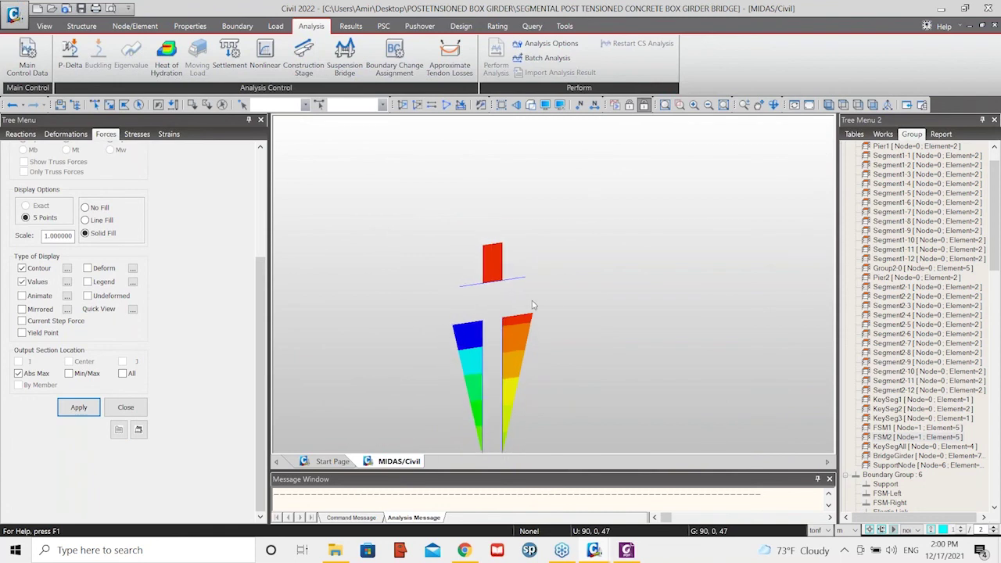
{"action": "scroll", "coordinate": [583, 345], "scroll_direction": "down", "scroll_amount": 5}
{"action": "scroll", "coordinate": [578, 282], "scroll_direction": "up", "scroll_amount": 4}
{"action": "scroll", "coordinate": [563, 278], "scroll_direction": "up", "scroll_amount": 6}
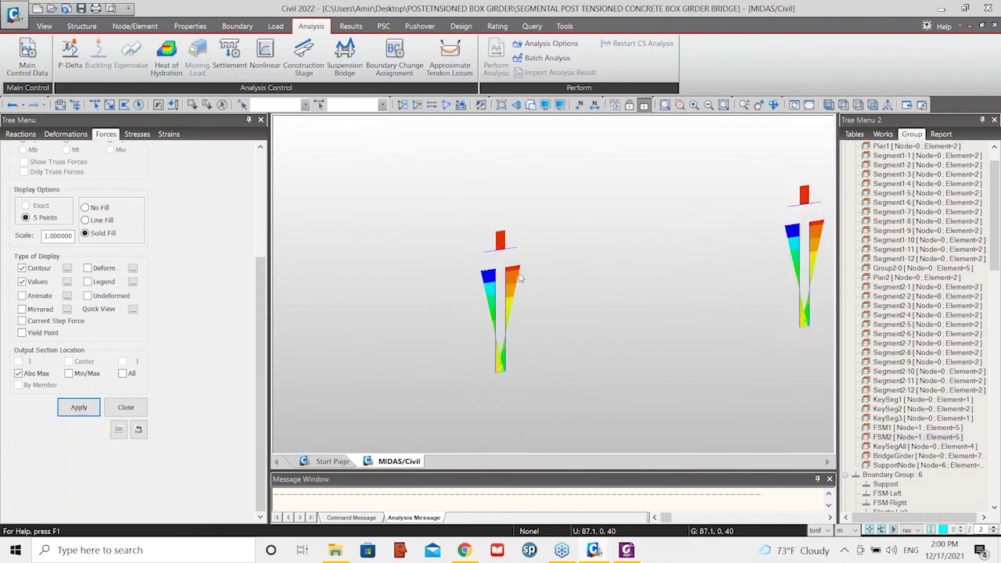
{"action": "scroll", "coordinate": [115, 192], "scroll_direction": "up", "scroll_amount": 5}
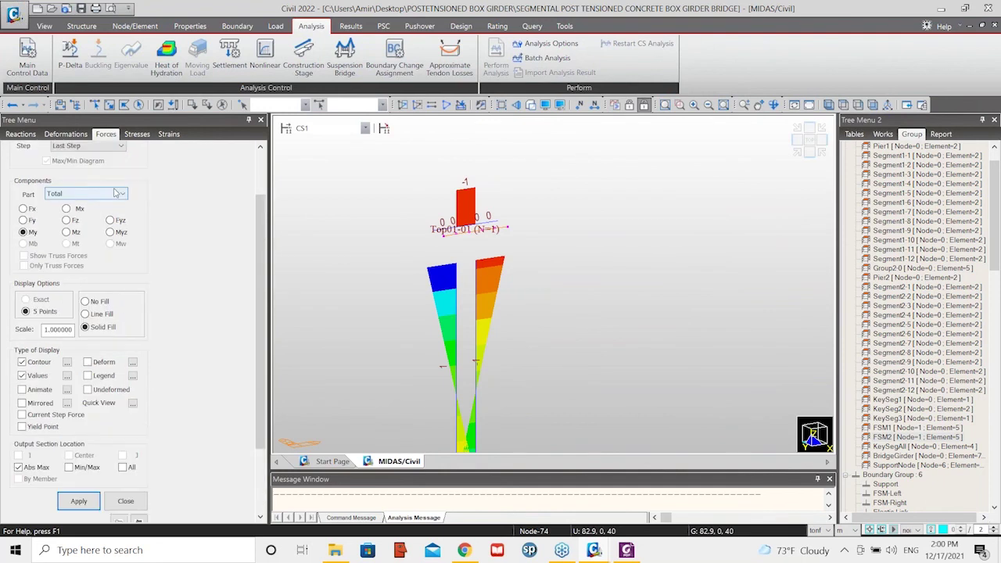
Show the creep secondary moment diagram at the first step of CS1, and return it to the last step
{"action": "left_click", "coordinate": [93, 209]}
{"action": "left_click", "coordinate": [92, 222]}
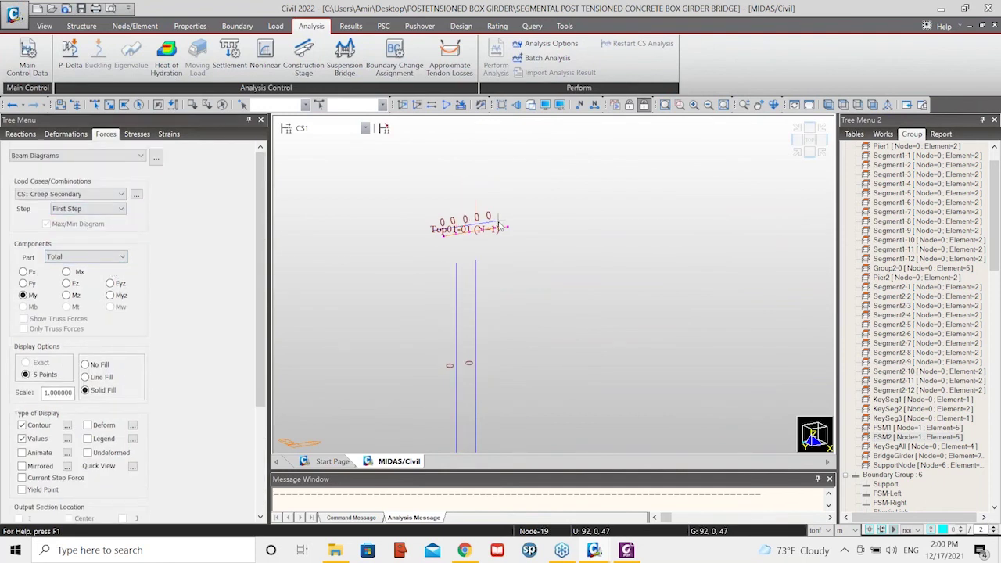
{"action": "left_click", "coordinate": [91, 211]}
{"action": "left_click", "coordinate": [69, 234]}
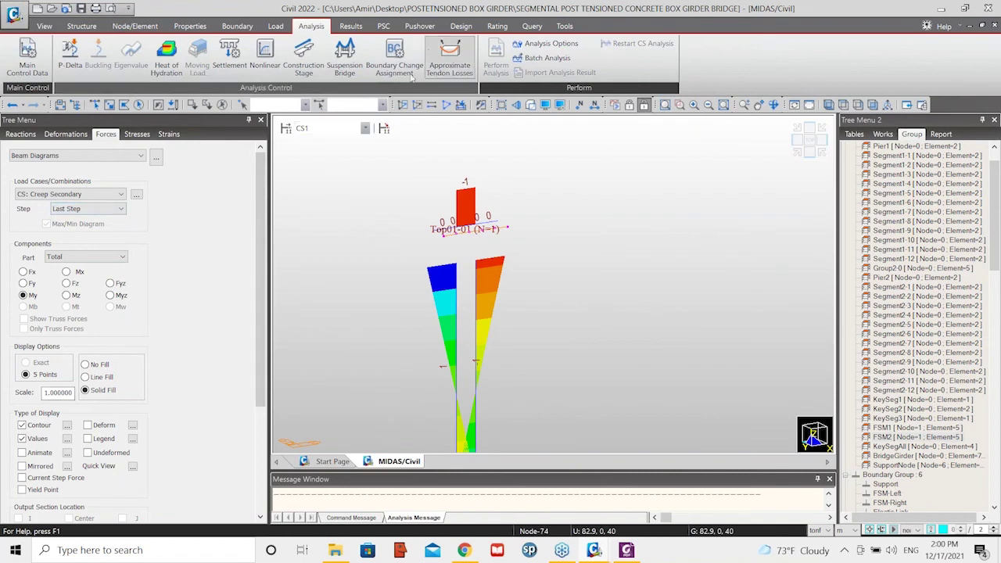
{"action": "left_click", "coordinate": [81, 197]}
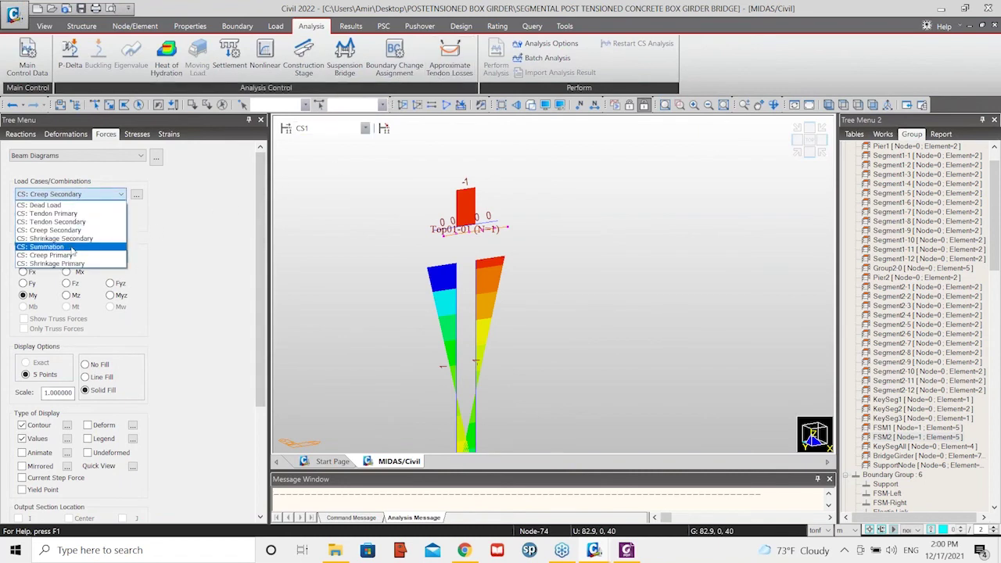
{"action": "left_click", "coordinate": [203, 188]}
Switch to construction stage CS5 and plot the My beam diagram for CS: Dead Load at the first step
{"action": "left_click", "coordinate": [365, 129]}
{"action": "left_click", "coordinate": [364, 129]}
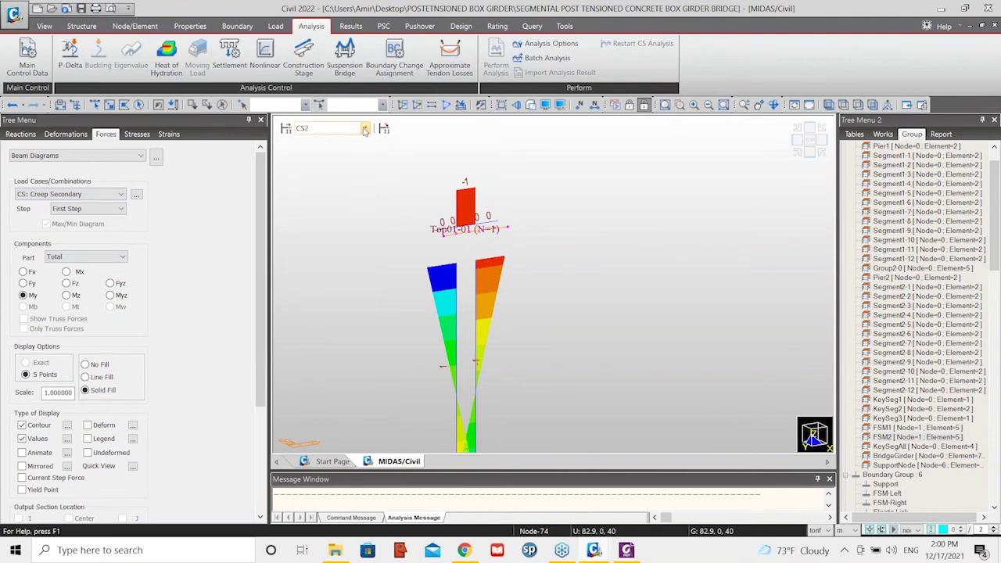
{"action": "key", "text": "Down"}
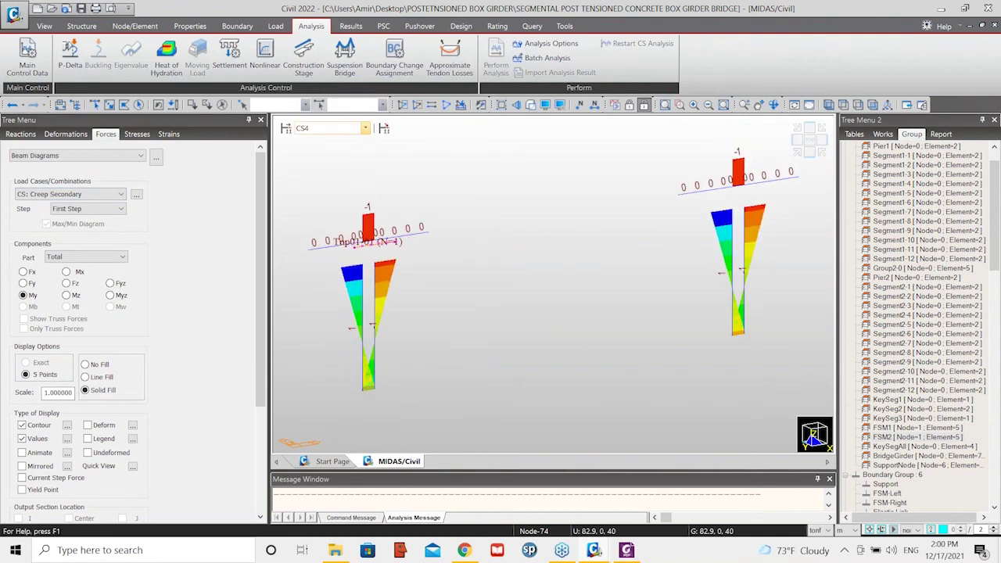
{"action": "left_click", "coordinate": [110, 195]}
{"action": "left_click", "coordinate": [80, 208]}
{"action": "left_click_drag", "start_coordinate": [262, 266], "coordinate": [261, 367]}
{"action": "left_click", "coordinate": [79, 407]}
{"action": "scroll", "coordinate": [316, 243], "scroll_direction": "up", "scroll_amount": 4}
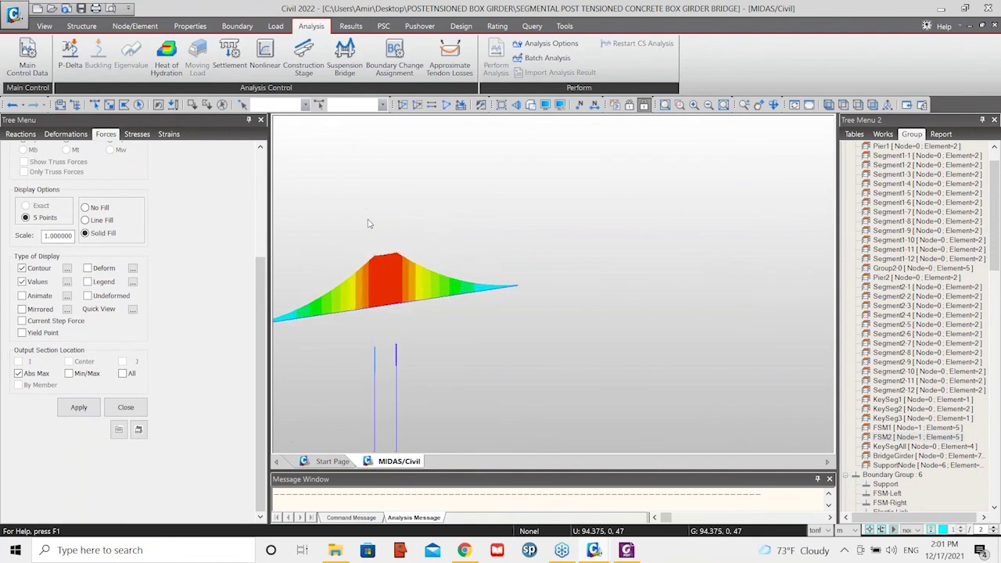
{"action": "middle_click_drag", "start_coordinate": [317, 244], "coordinate": [414, 206]}
{"action": "scroll", "coordinate": [414, 206], "scroll_direction": "up", "scroll_amount": 1}
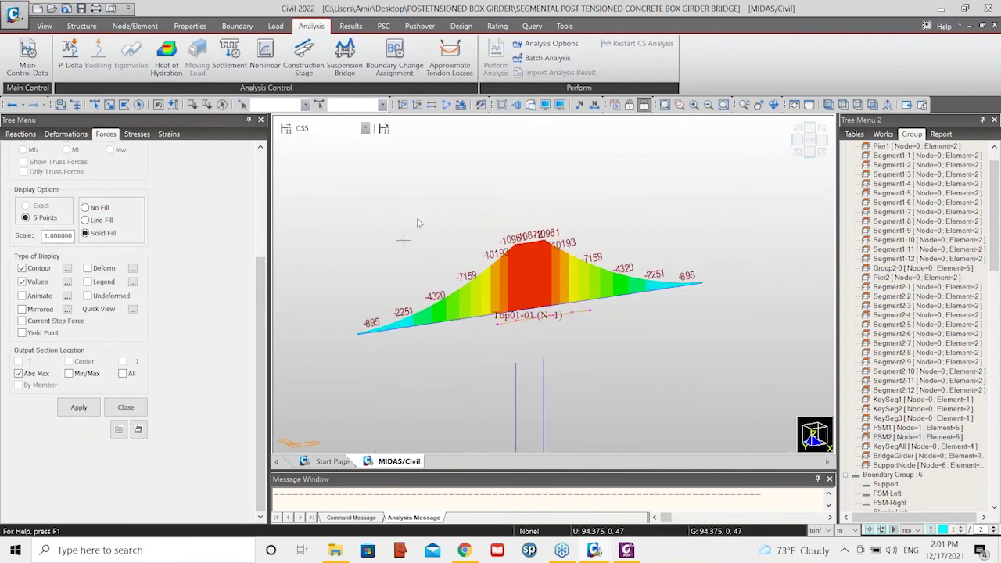
Switch the CS5 dead load moment diagram to the last step and examine its values along the cantilevers
{"action": "scroll", "coordinate": [86, 210], "scroll_direction": "up", "scroll_amount": 5}
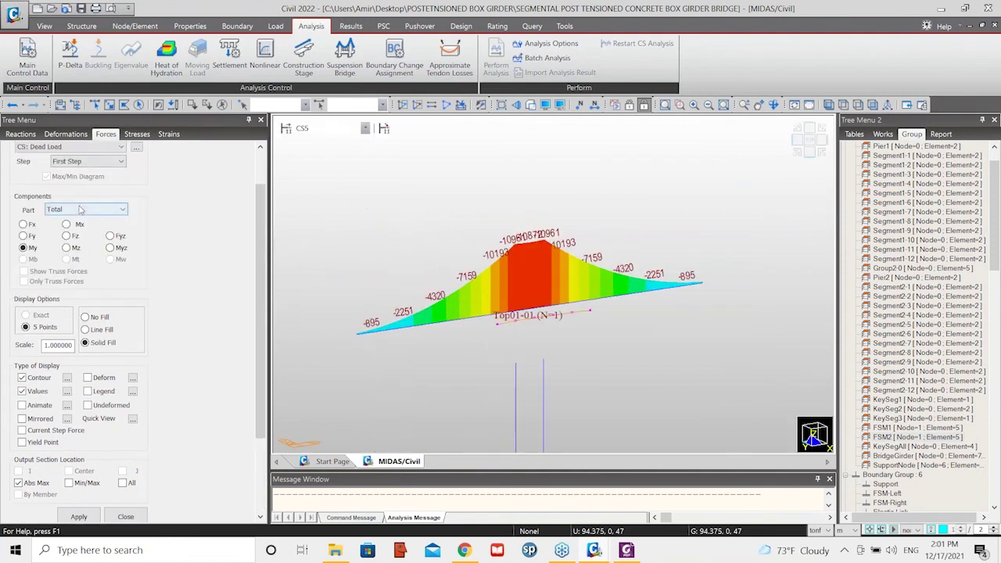
{"action": "left_click", "coordinate": [87, 193]}
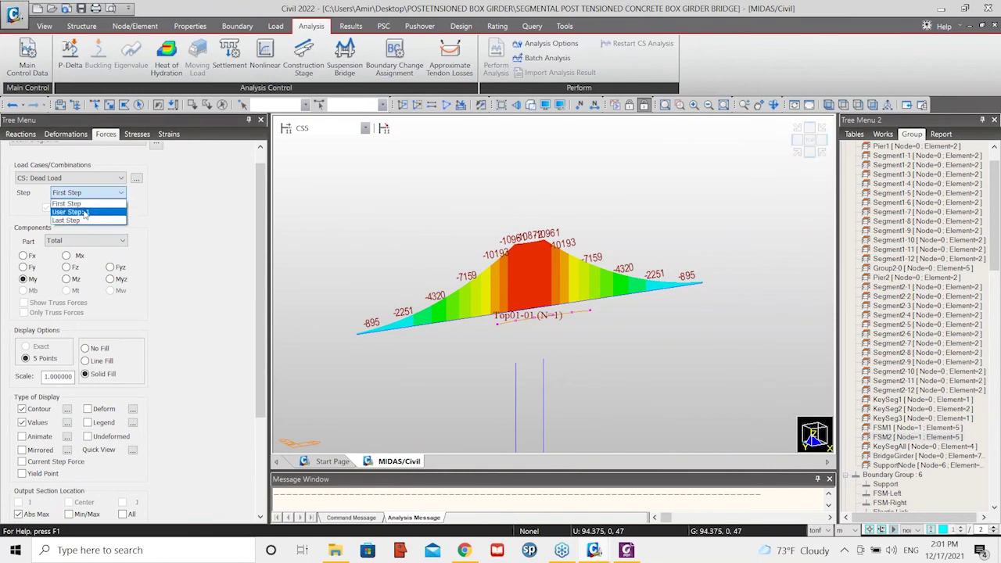
{"action": "left_click", "coordinate": [86, 220]}
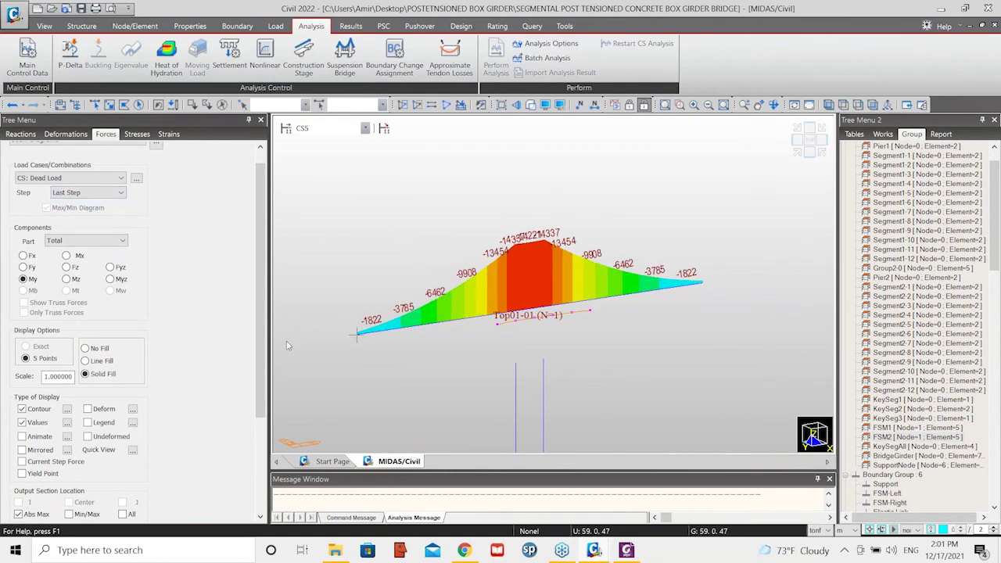
{"action": "middle_click_drag", "start_coordinate": [470, 249], "coordinate": [542, 271], "text": "ctrl"}
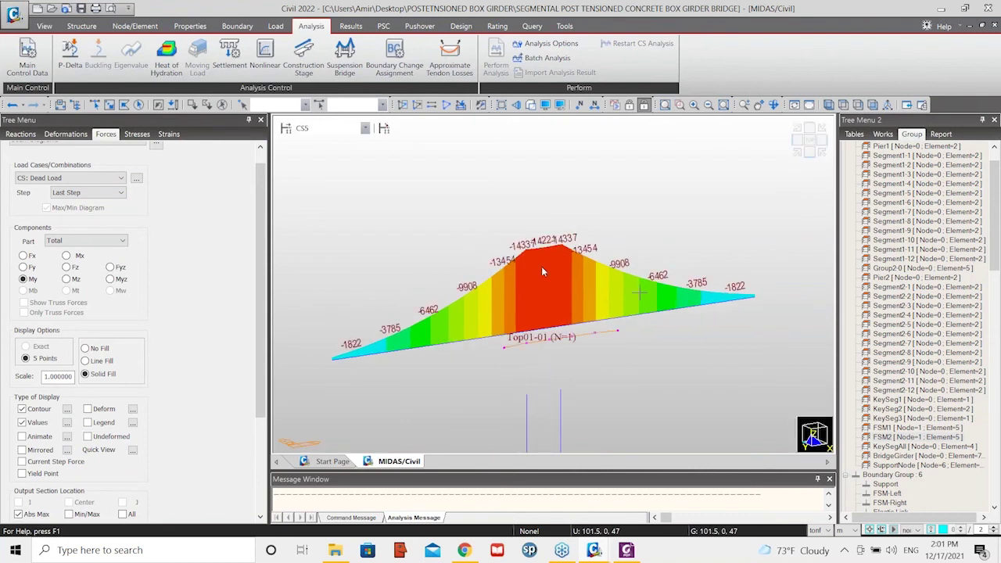
{"action": "scroll", "coordinate": [639, 293], "scroll_direction": "down", "scroll_amount": 4}
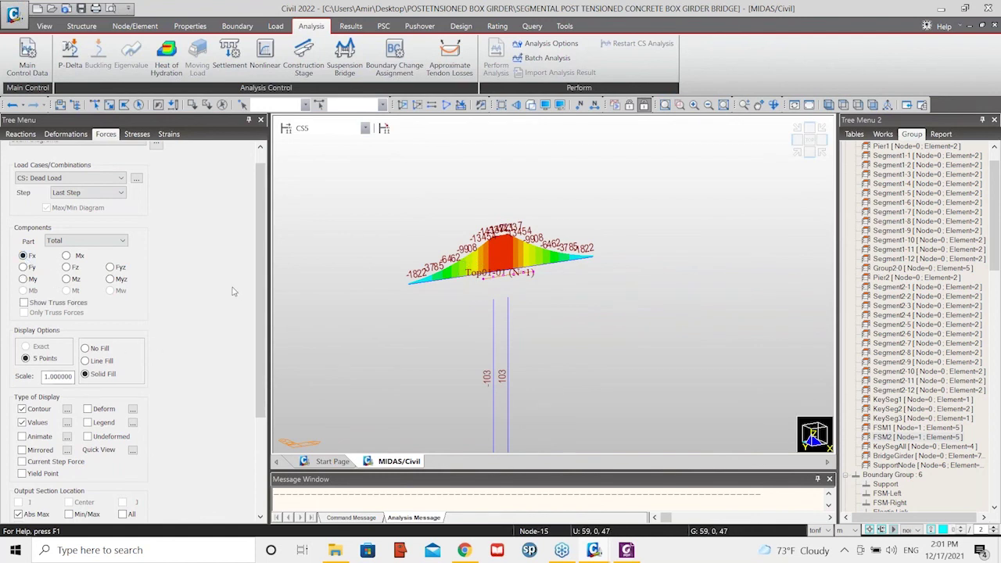
Plot the Fx beam diagrams for CS: Dead Load and for CS: Tendon Primary at the last step of CS5
{"action": "left_click_drag", "start_coordinate": [257, 294], "coordinate": [256, 395]}
{"action": "left_click", "coordinate": [79, 414]}
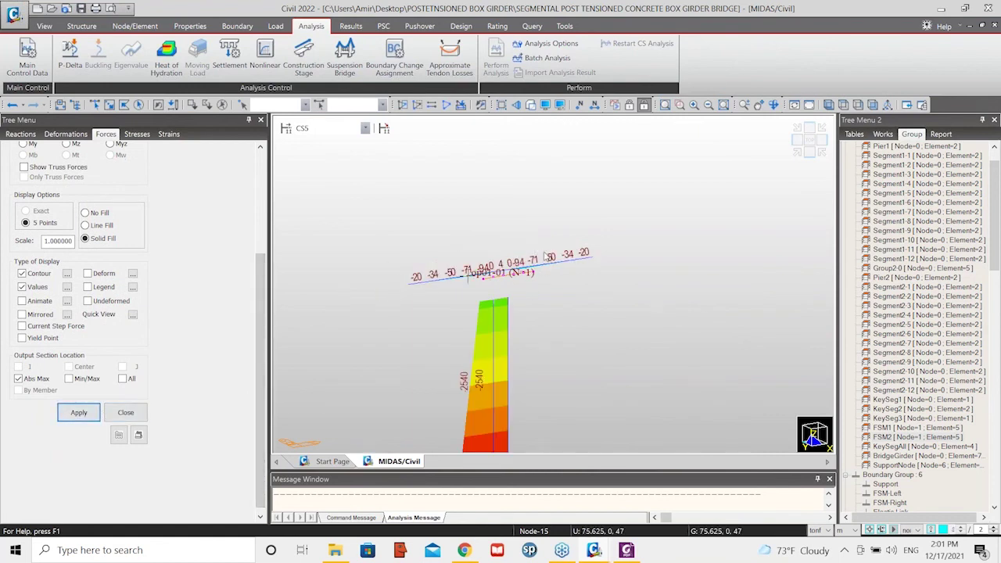
{"action": "scroll", "coordinate": [163, 233], "scroll_direction": "up", "scroll_amount": 1}
{"action": "scroll", "coordinate": [162, 233], "scroll_direction": "up", "scroll_amount": 4}
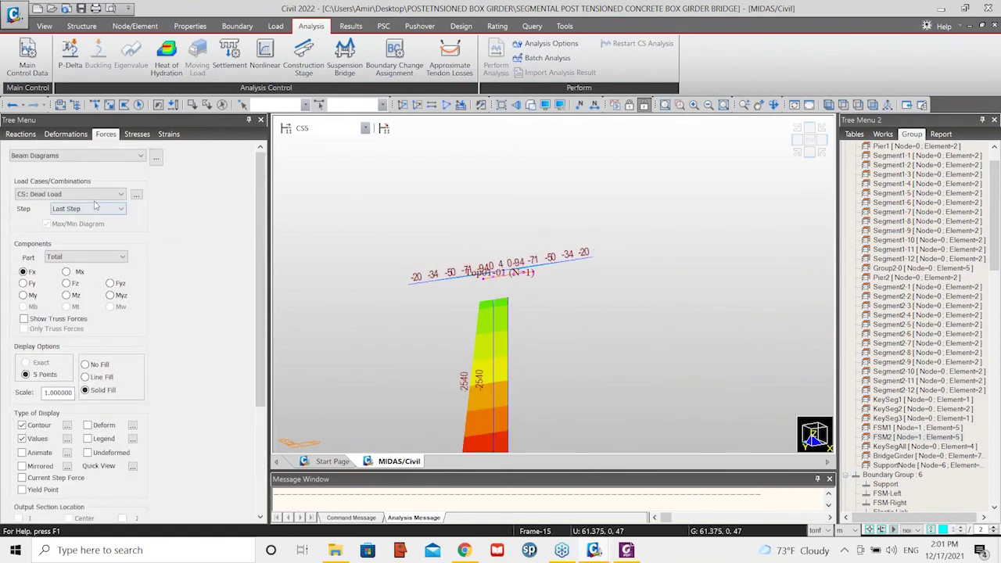
{"action": "left_click", "coordinate": [86, 194]}
{"action": "left_click", "coordinate": [79, 216]}
{"action": "scroll", "coordinate": [257, 238], "scroll_direction": "down", "scroll_amount": 5}
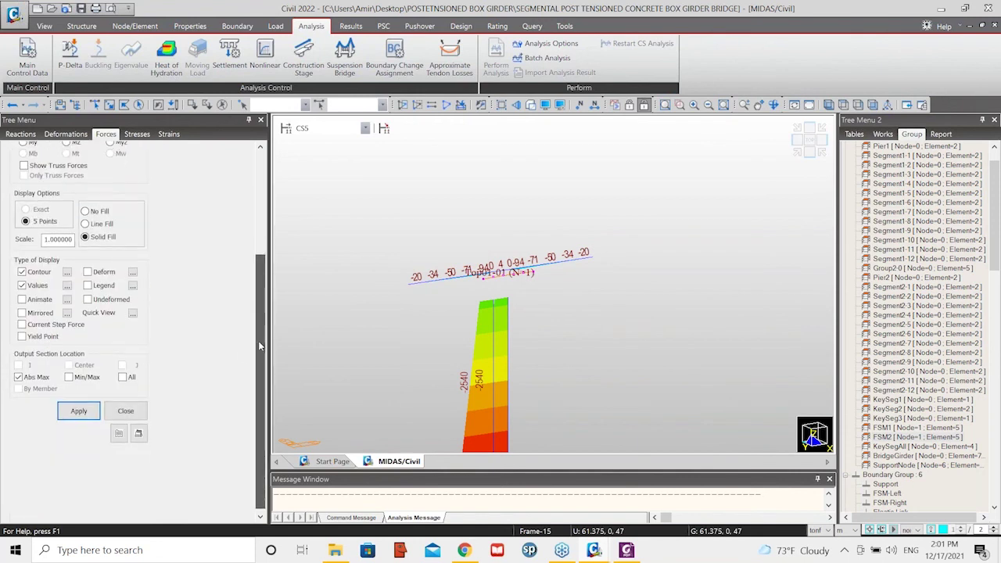
{"action": "left_click", "coordinate": [79, 407]}
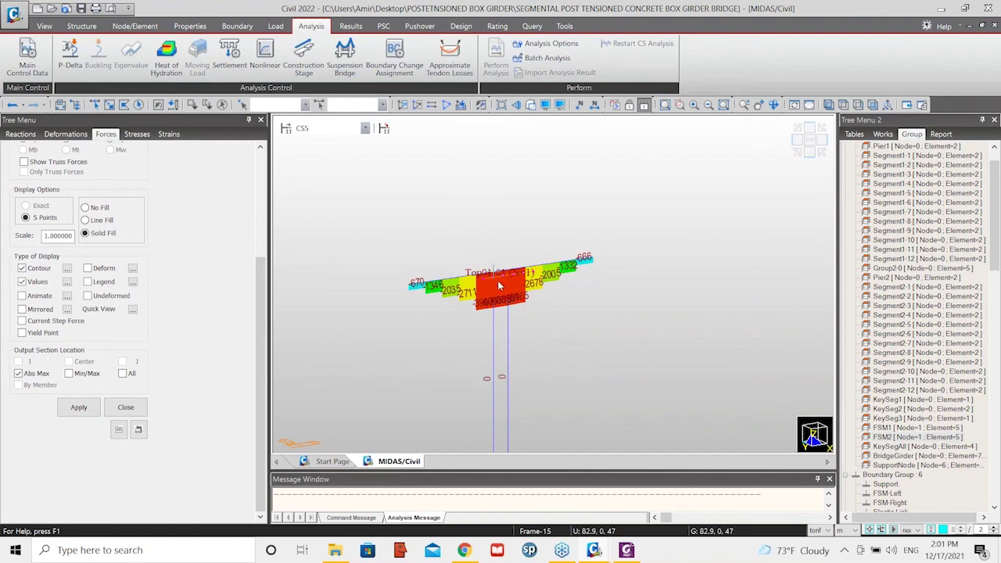
{"action": "scroll", "coordinate": [467, 291], "scroll_direction": "up", "scroll_amount": 1}
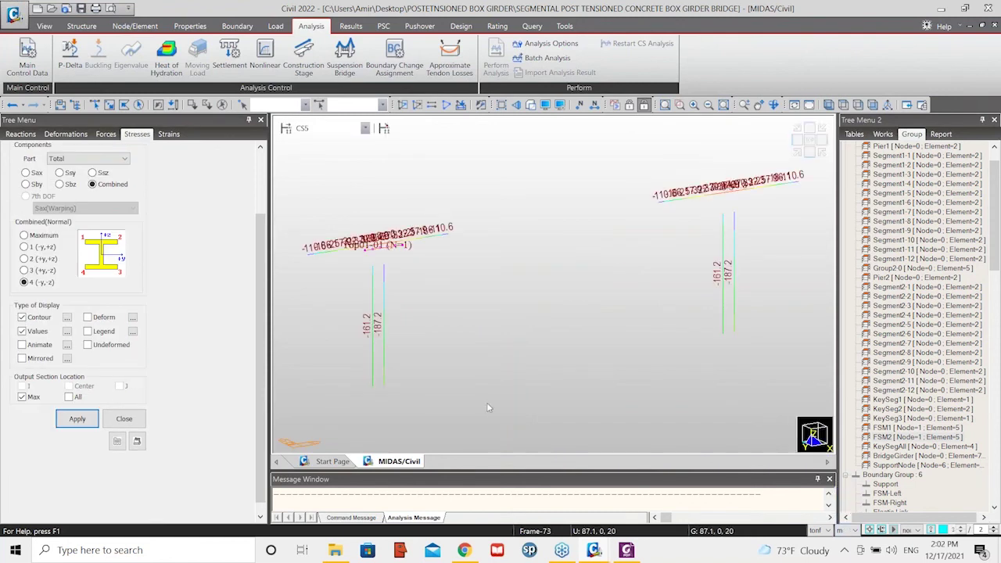
Plot the combined beam stress for CS: Dead Load at section position 2 (+y,+z) in the last step of CS5
{"action": "middle_click_drag", "start_coordinate": [302, 279], "coordinate": [461, 364]}
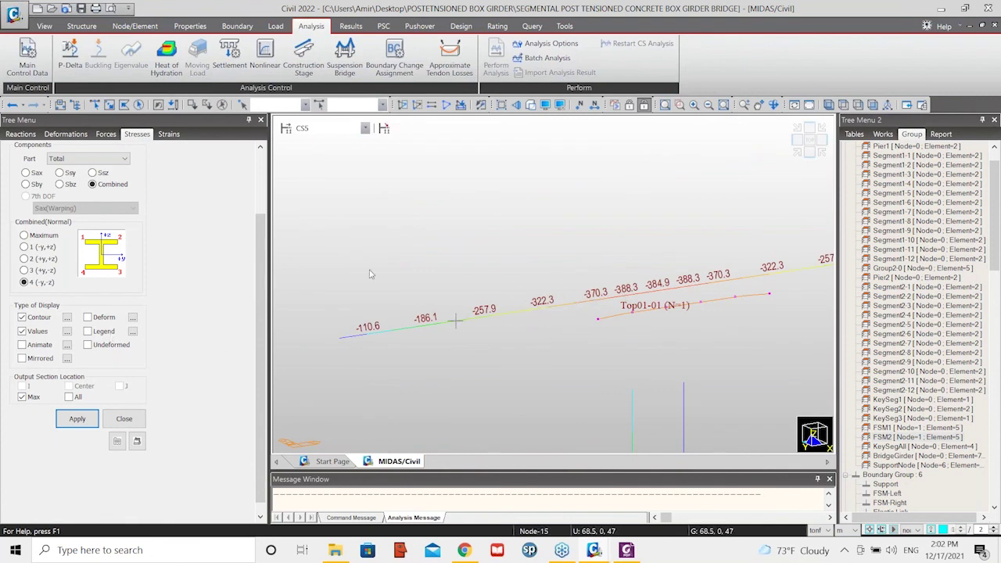
{"action": "scroll", "coordinate": [72, 204], "scroll_direction": "up", "scroll_amount": 2}
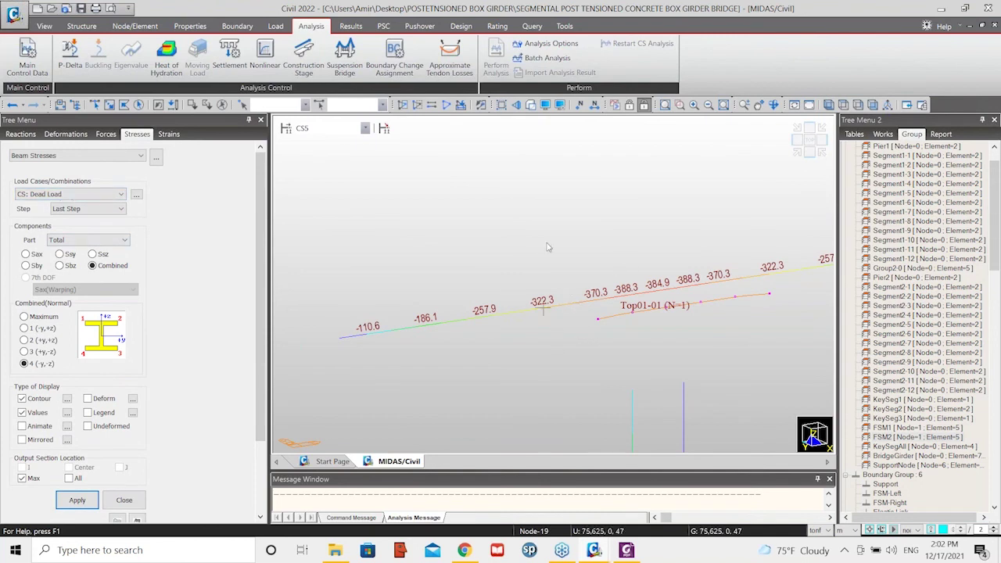
{"action": "left_click", "coordinate": [40, 341]}
{"action": "left_click", "coordinate": [76, 499]}
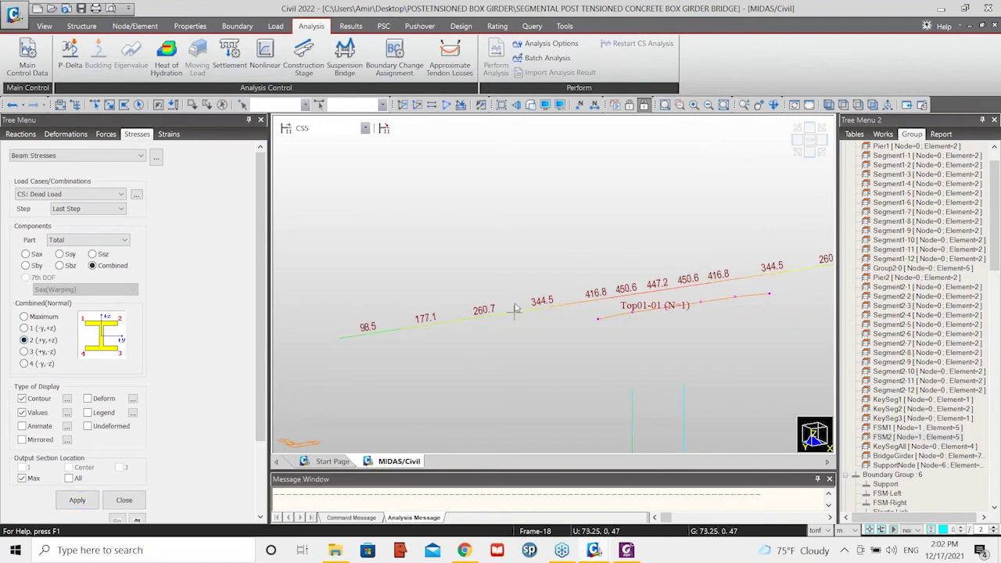
Plot the combined beam stresses for CS: Tendon Primary at section position 2 (+y,+z) and at position 4 (-y,-z)
{"action": "left_click", "coordinate": [70, 194]}
{"action": "left_click", "coordinate": [66, 214]}
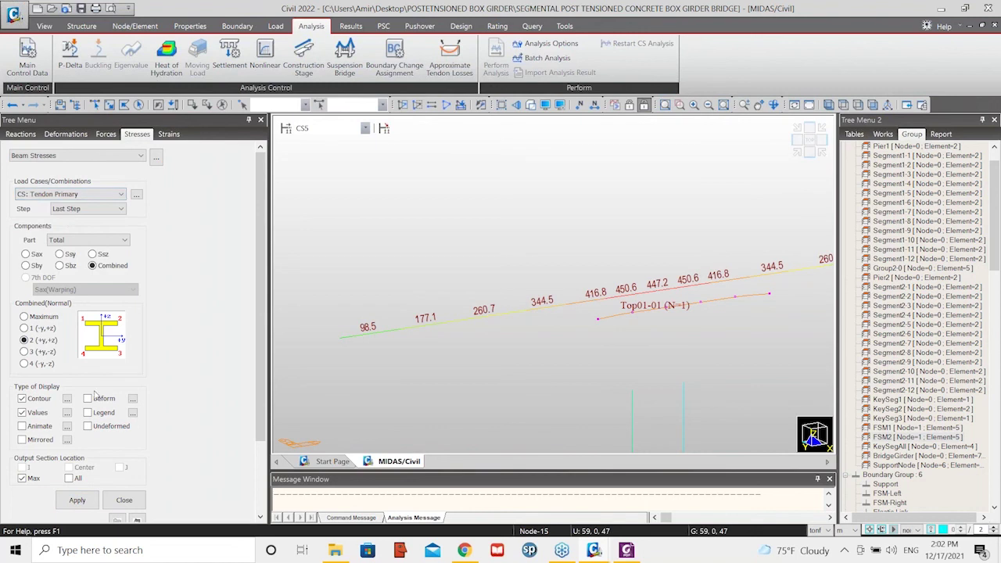
{"action": "left_click", "coordinate": [77, 499]}
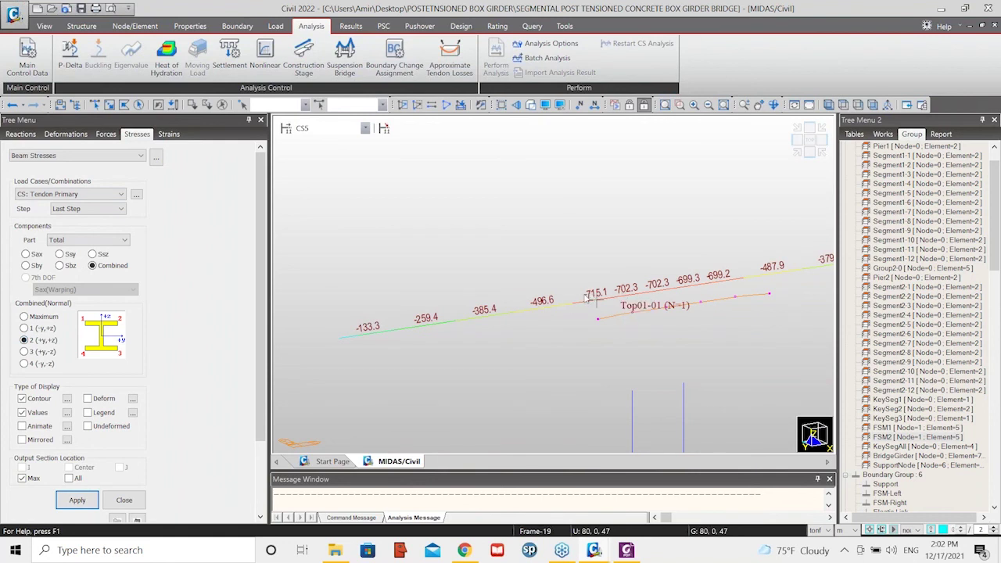
{"action": "left_click", "coordinate": [41, 369]}
{"action": "left_click", "coordinate": [76, 500]}
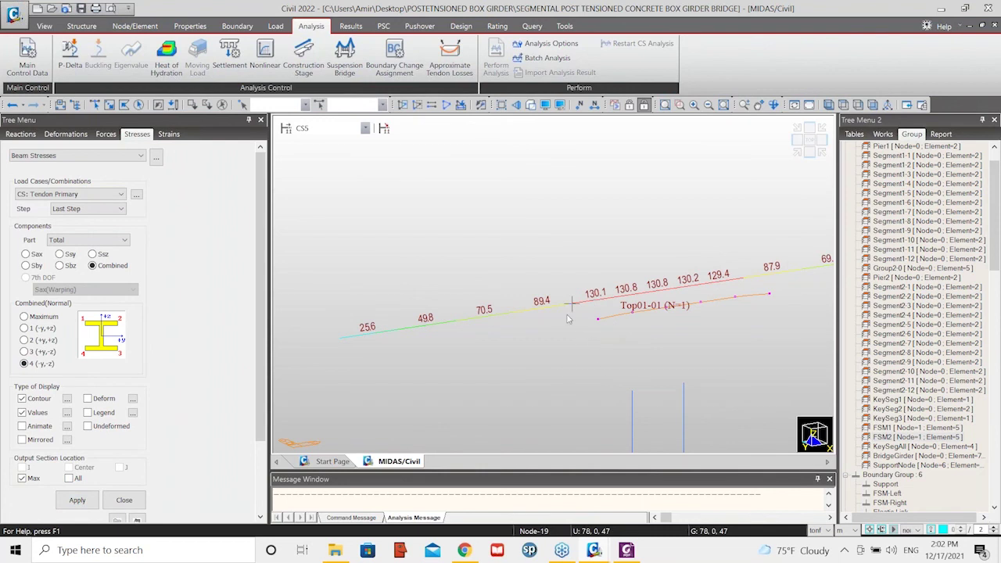
{"action": "scroll", "coordinate": [469, 223], "scroll_direction": "down", "scroll_amount": 5}
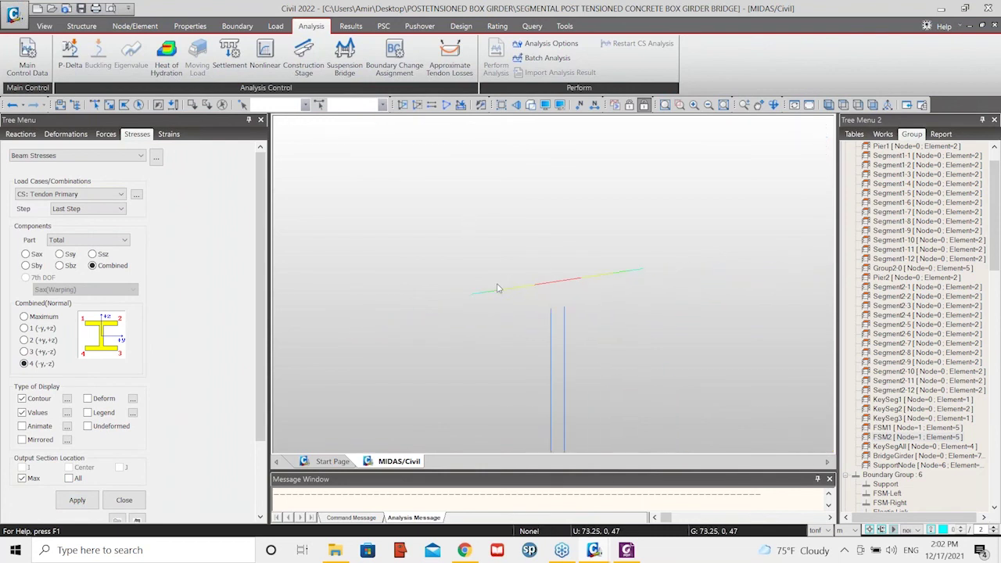
Set up a bridge girder stress diagram with the Combined component for the BridgeGirder element group
{"action": "left_click", "coordinate": [349, 26]}
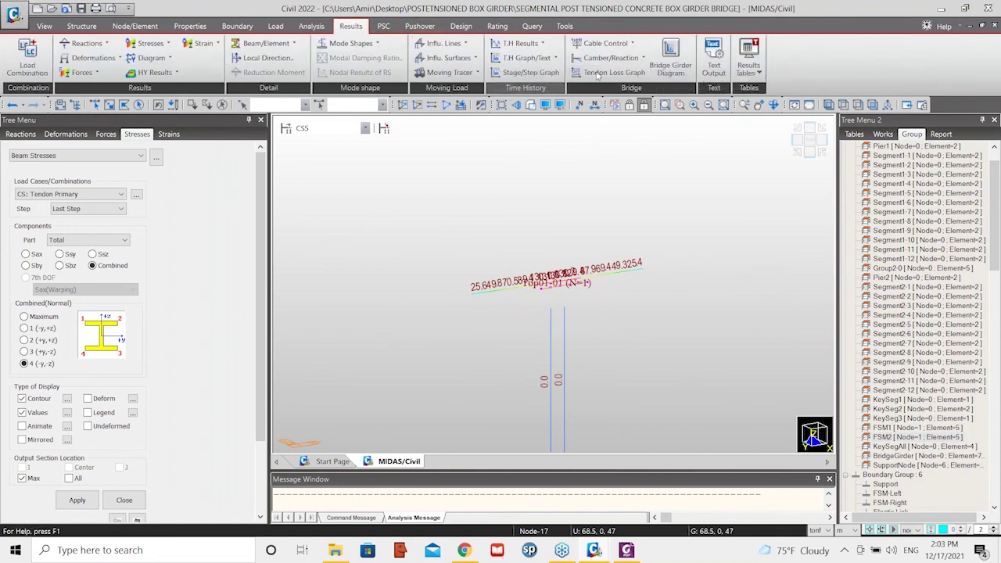
{"action": "left_click", "coordinate": [672, 55]}
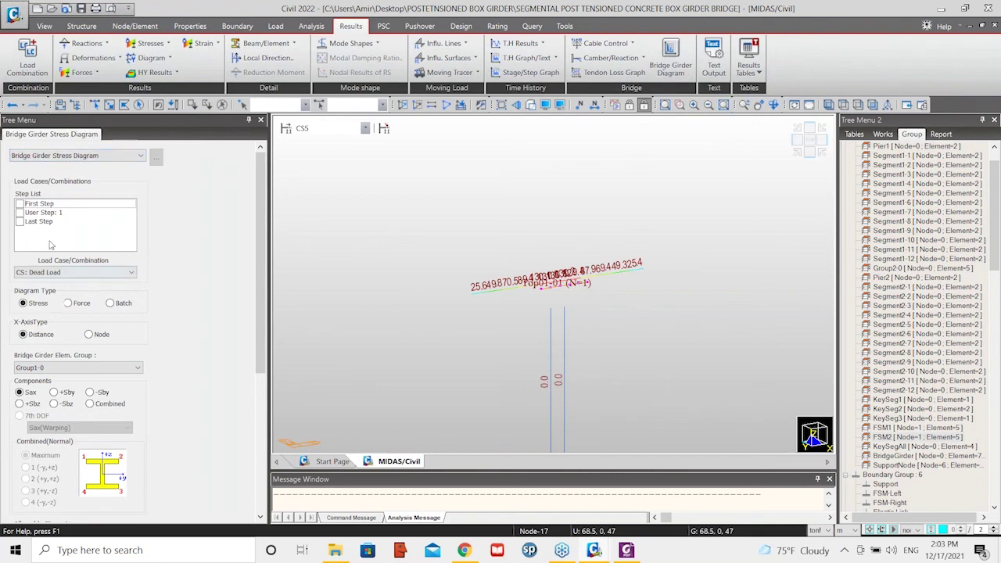
{"action": "left_click", "coordinate": [109, 403]}
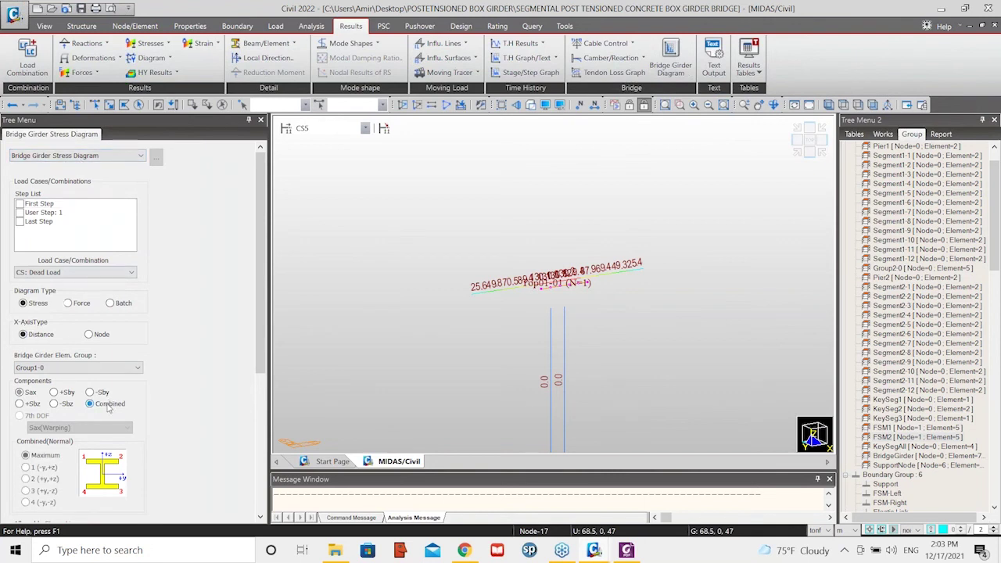
{"action": "left_click", "coordinate": [62, 367]}
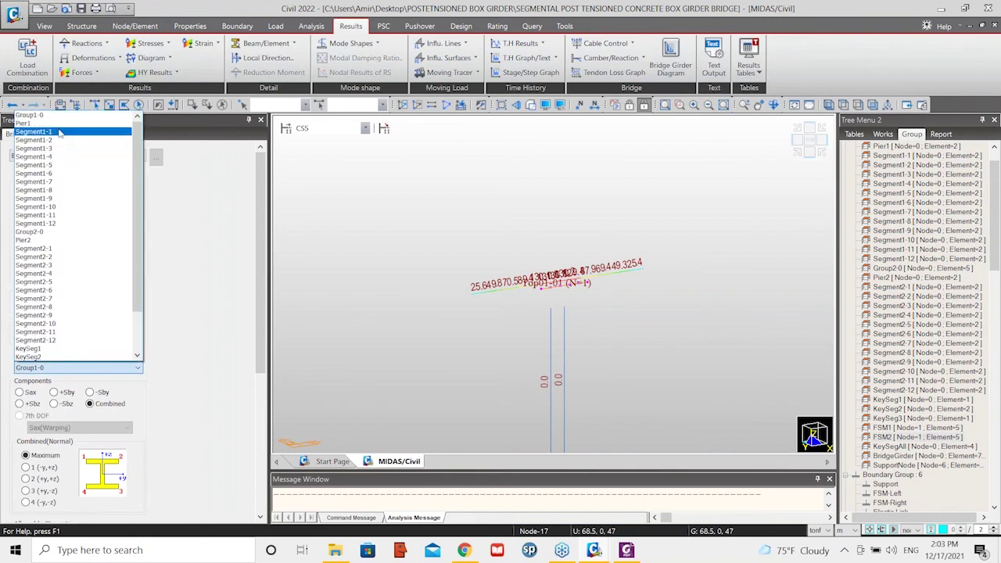
{"action": "scroll", "coordinate": [98, 329], "scroll_direction": "down", "scroll_amount": 2}
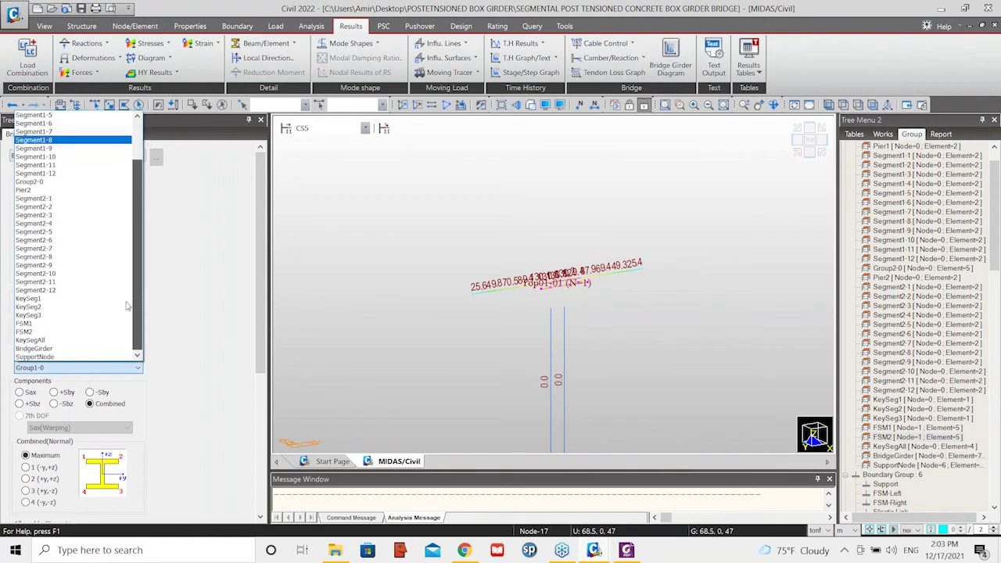
{"action": "left_click", "coordinate": [54, 348]}
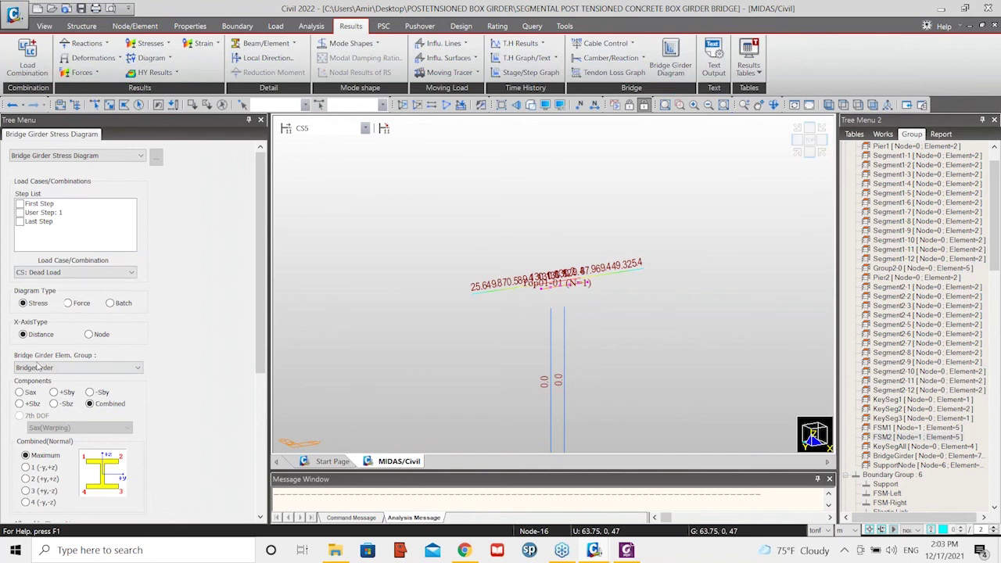
Plot the CS: Dead Load girder stress diagram for the last step of CS5 at section position 4 (-y,-z)
{"action": "left_click", "coordinate": [20, 222]}
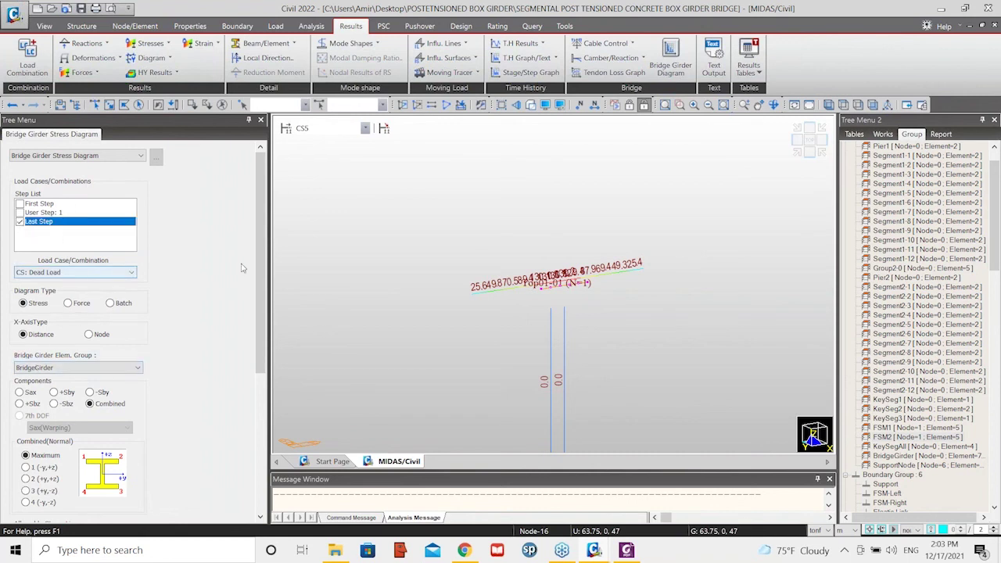
{"action": "left_click_drag", "start_coordinate": [261, 268], "coordinate": [261, 389]}
{"action": "left_click", "coordinate": [36, 297]}
{"action": "left_click", "coordinate": [87, 442]}
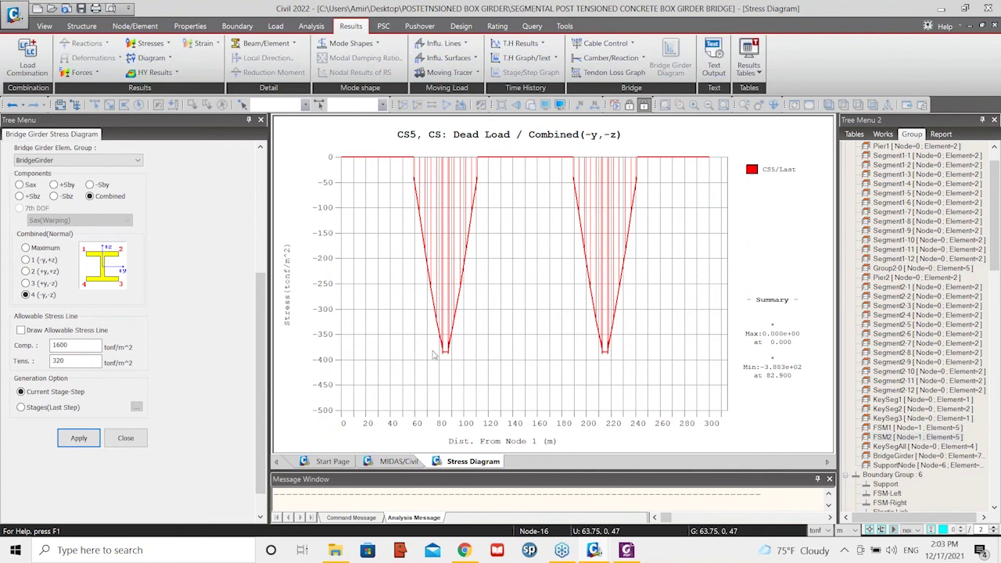
Plot the last-step girder stress diagram for CS: Tendon Primary at position 4 (-y,-z) with the FSM1 element group
{"action": "scroll", "coordinate": [108, 258], "scroll_direction": "up", "scroll_amount": 5}
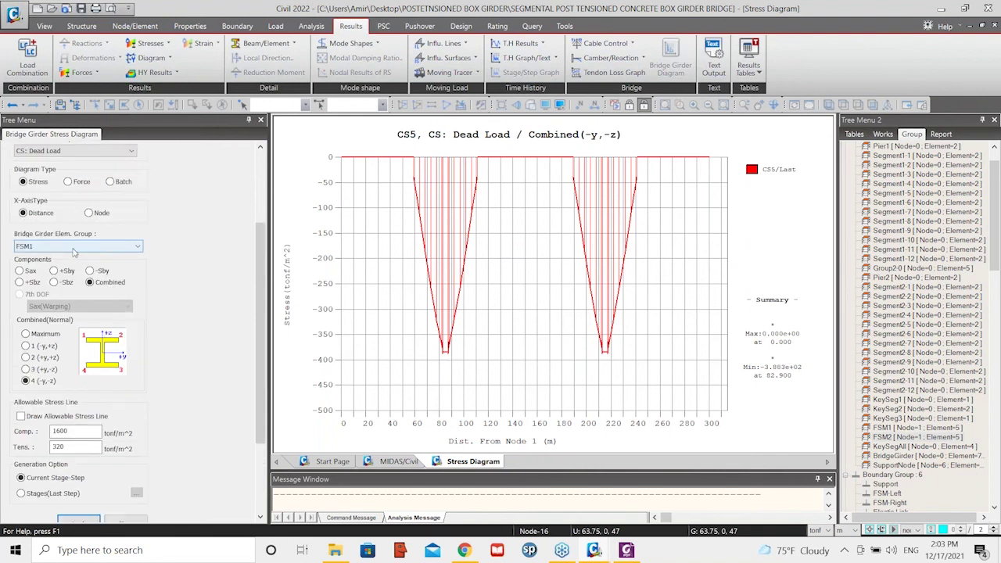
{"action": "left_click", "coordinate": [62, 151]}
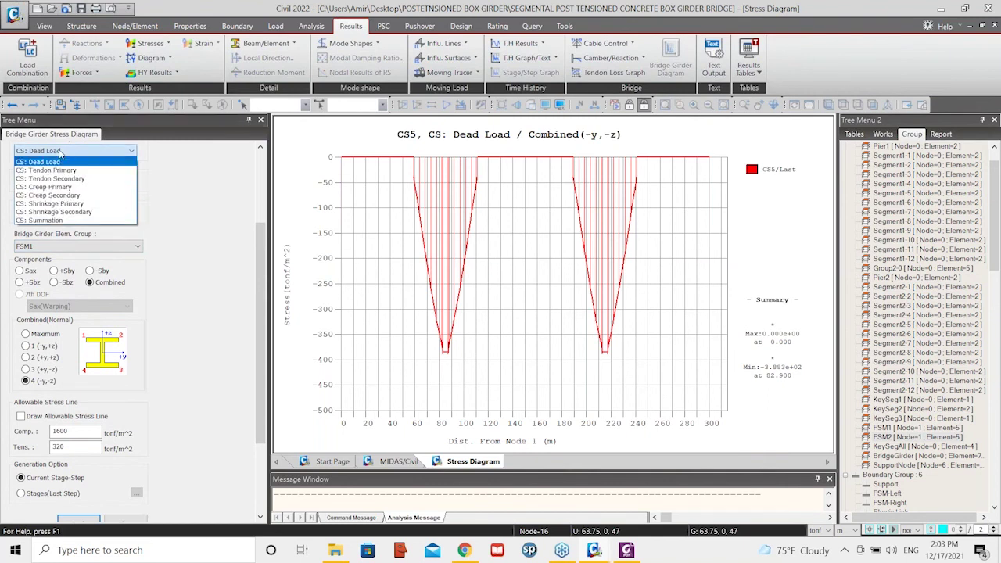
{"action": "left_click", "coordinate": [67, 170]}
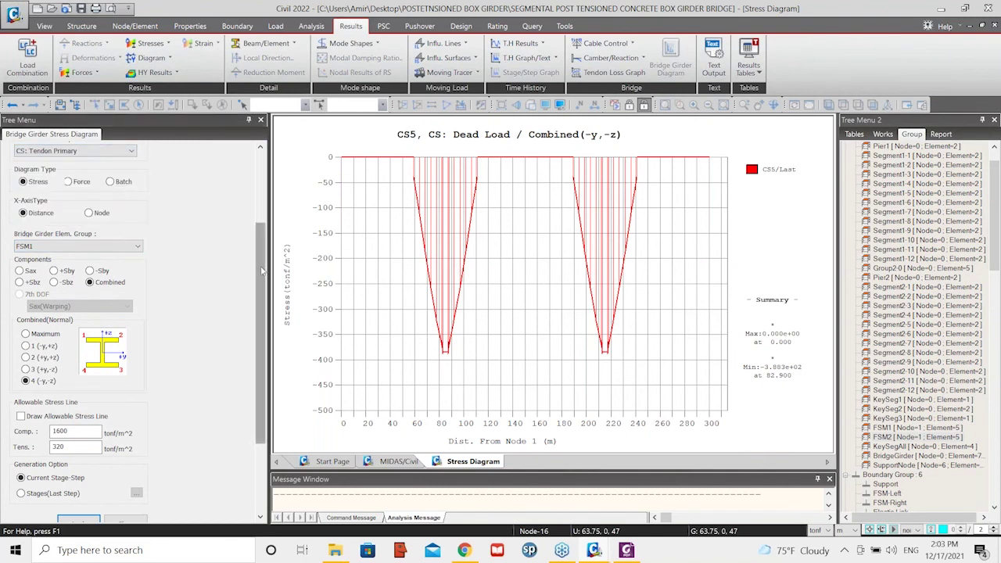
{"action": "scroll", "coordinate": [255, 263], "scroll_direction": "down", "scroll_amount": 3}
{"action": "left_click", "coordinate": [81, 407]}
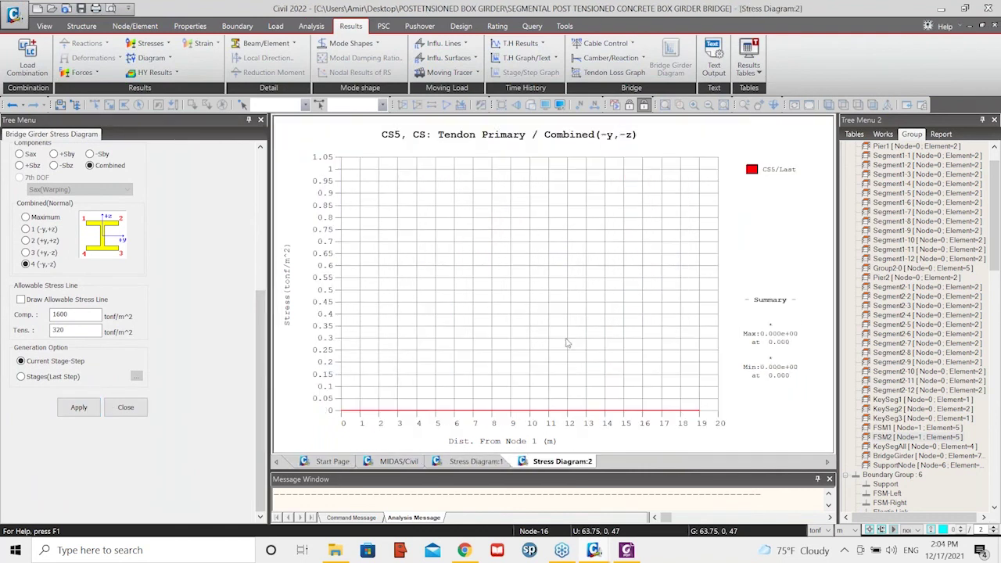
Set the element group back to BridgeGirder and replot the CS: Tendon Primary stress diagram
{"action": "scroll", "coordinate": [129, 247], "scroll_direction": "up", "scroll_amount": 3}
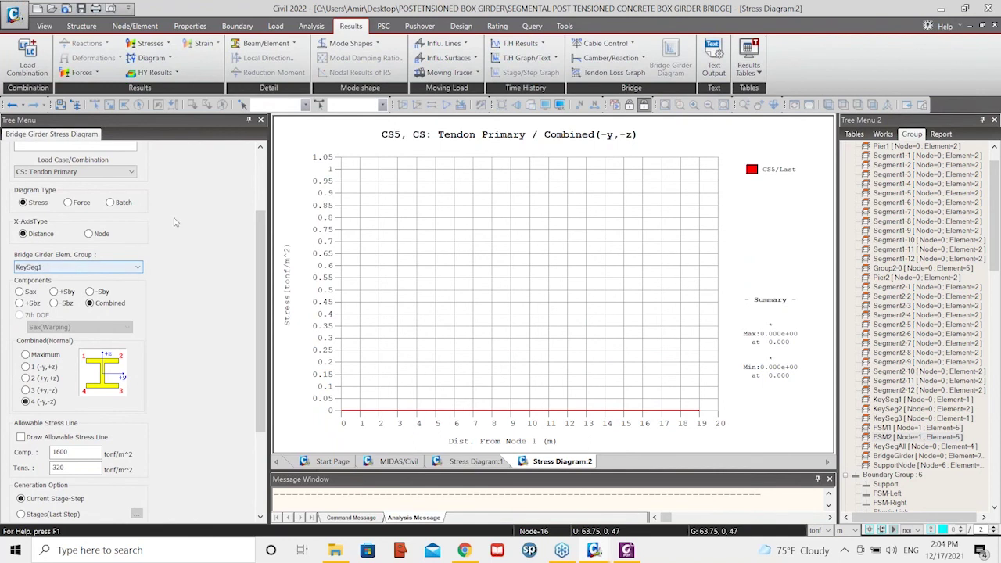
{"action": "left_click", "coordinate": [66, 267]}
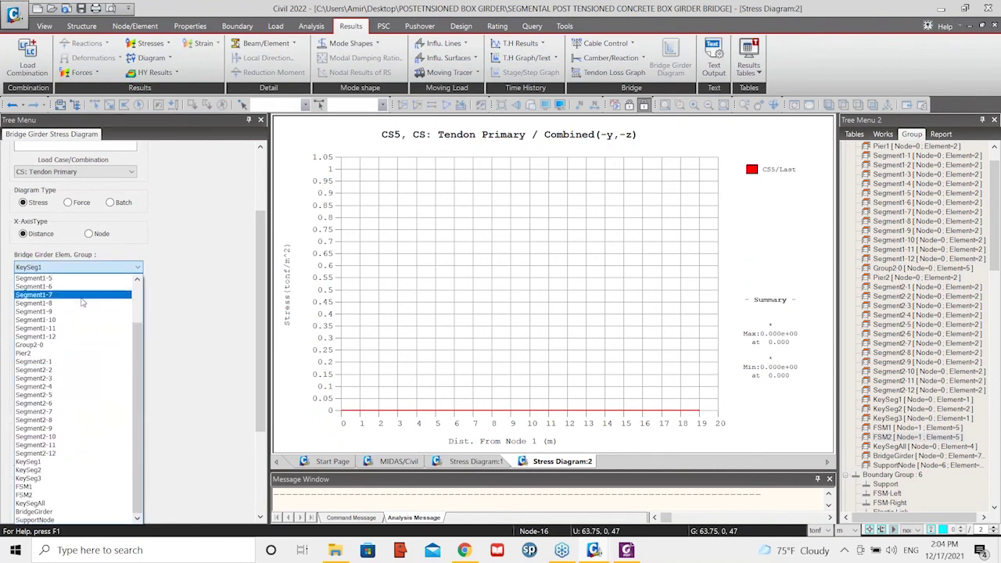
{"action": "left_click", "coordinate": [47, 511]}
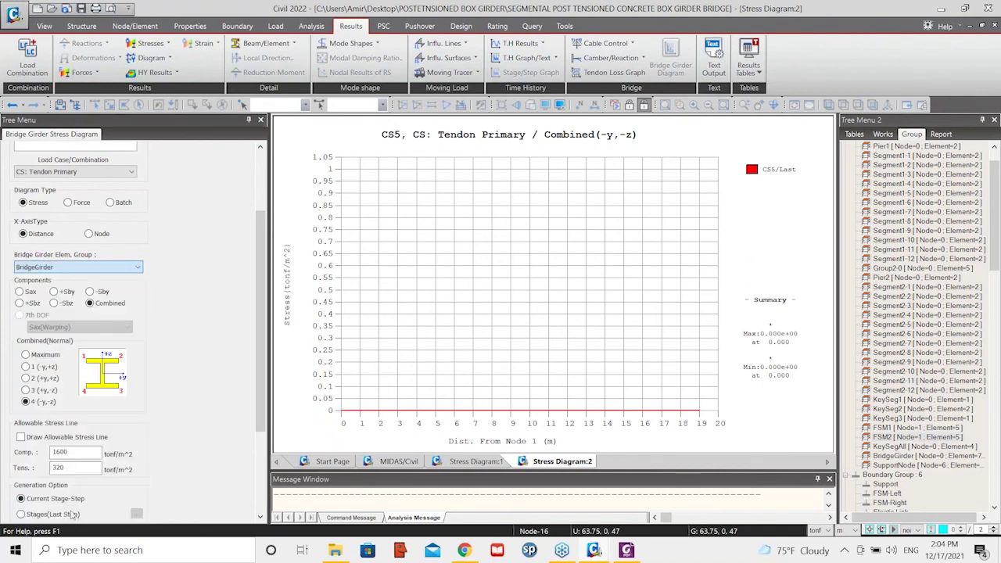
{"action": "left_click_drag", "start_coordinate": [258, 259], "coordinate": [258, 337]}
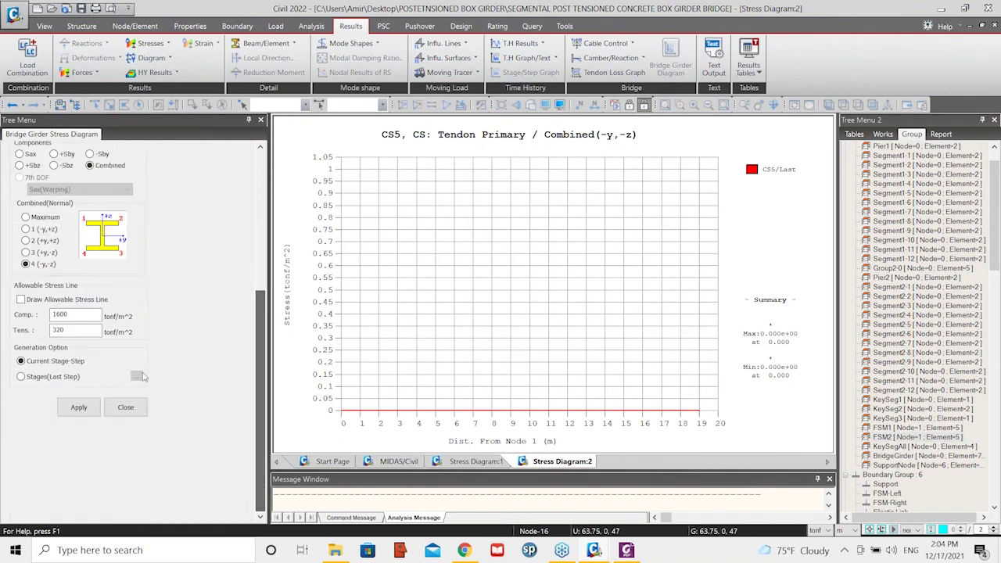
{"action": "left_click", "coordinate": [78, 406]}
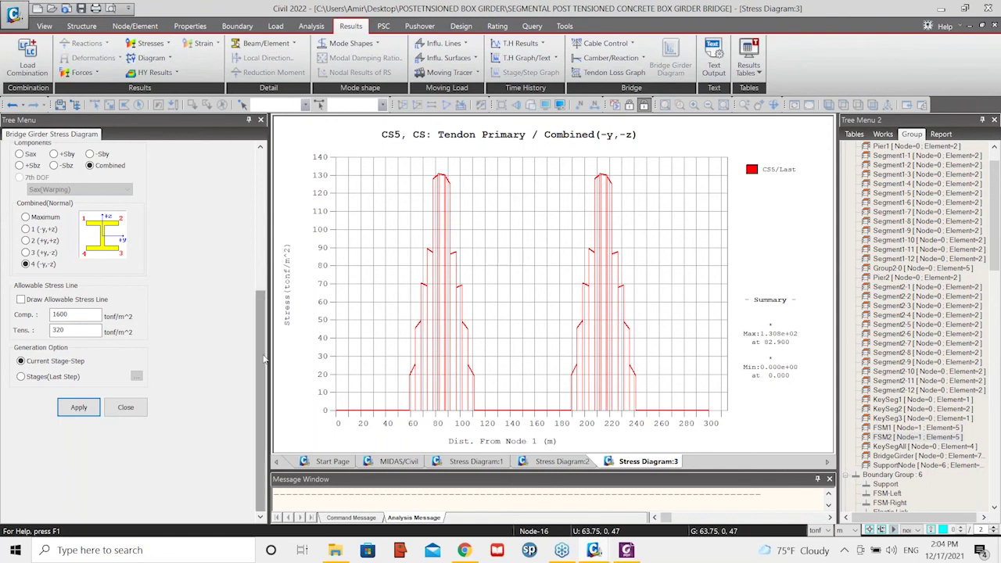
Plot the combined (-y,-z) girder stress diagram for CS: Summation at the last step of CS5
{"action": "left_click_drag", "start_coordinate": [261, 359], "coordinate": [261, 221]}
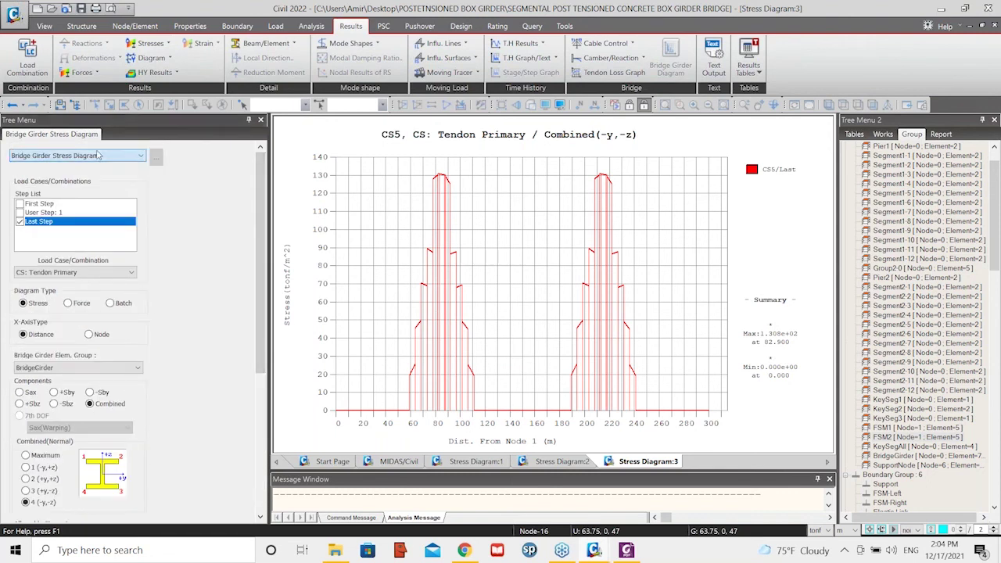
{"action": "left_click", "coordinate": [56, 274]}
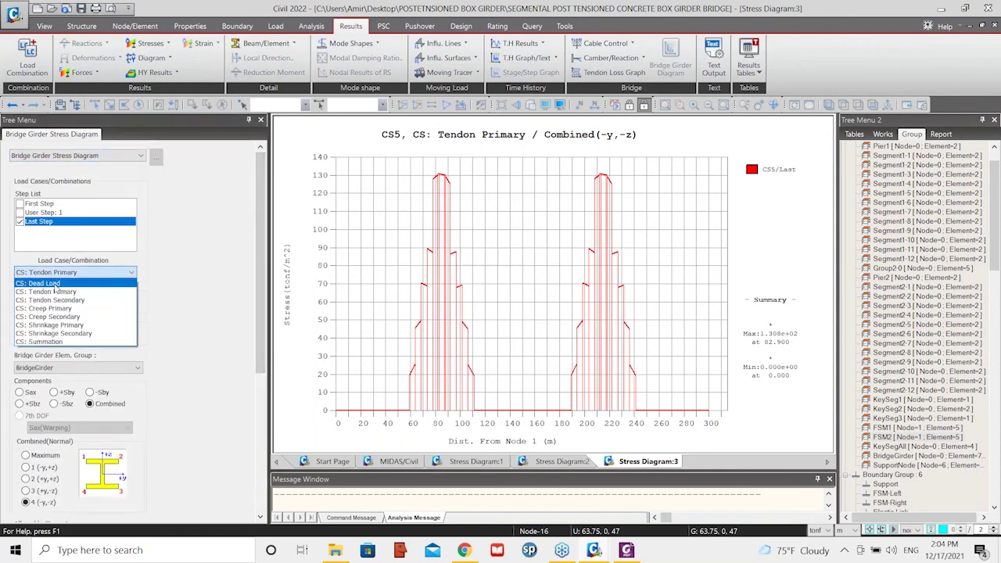
{"action": "left_click", "coordinate": [53, 342]}
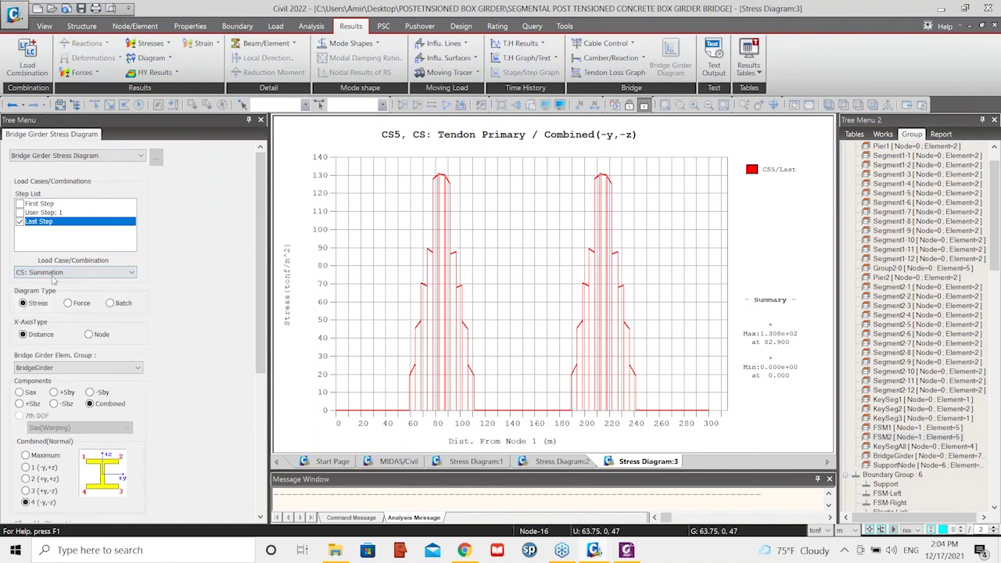
{"action": "left_click_drag", "start_coordinate": [261, 241], "coordinate": [260, 348]}
{"action": "left_click", "coordinate": [78, 465]}
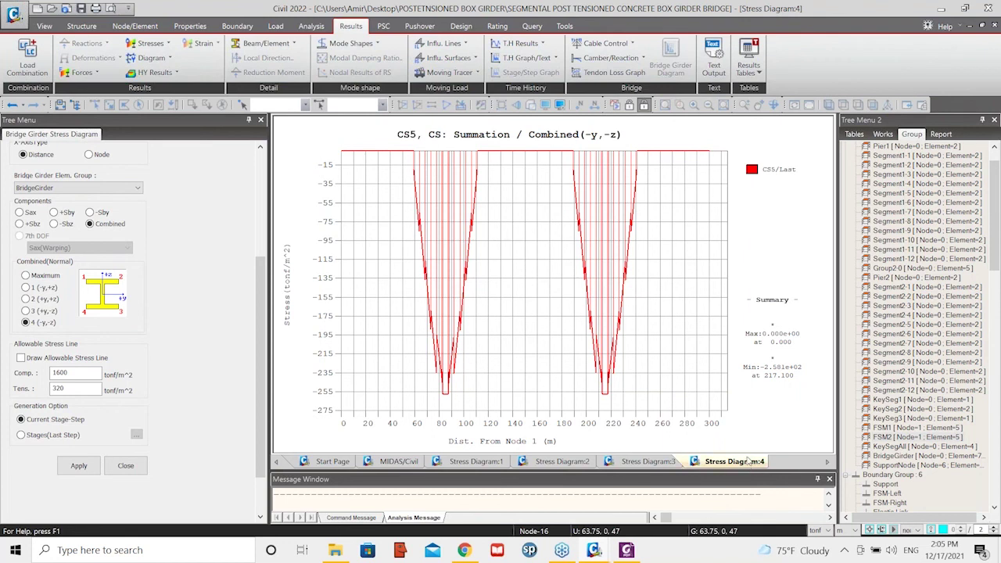
Close all the stress diagram windows and return to the model view
{"action": "left_click", "coordinate": [648, 462]}
{"action": "right_click", "coordinate": [648, 466]}
{"action": "left_click", "coordinate": [674, 486]}
{"action": "right_click", "coordinate": [573, 466]}
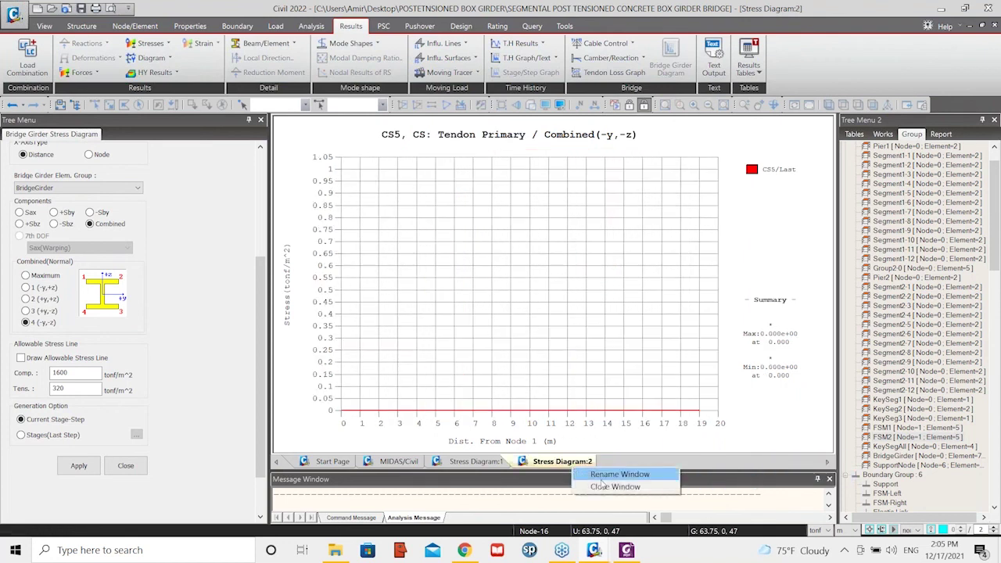
{"action": "left_click", "coordinate": [603, 486]}
{"action": "right_click", "coordinate": [466, 465]}
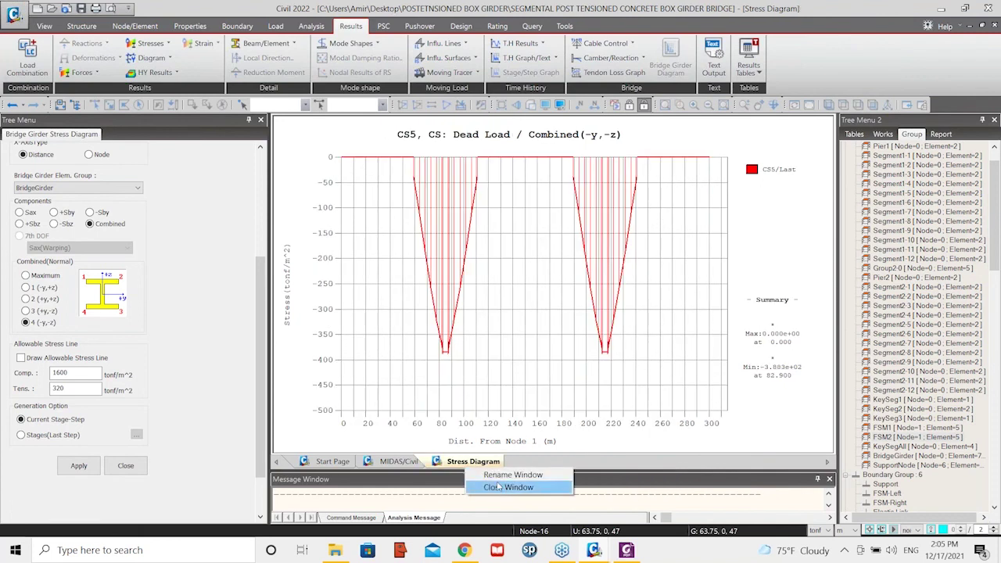
{"action": "left_click", "coordinate": [504, 486]}
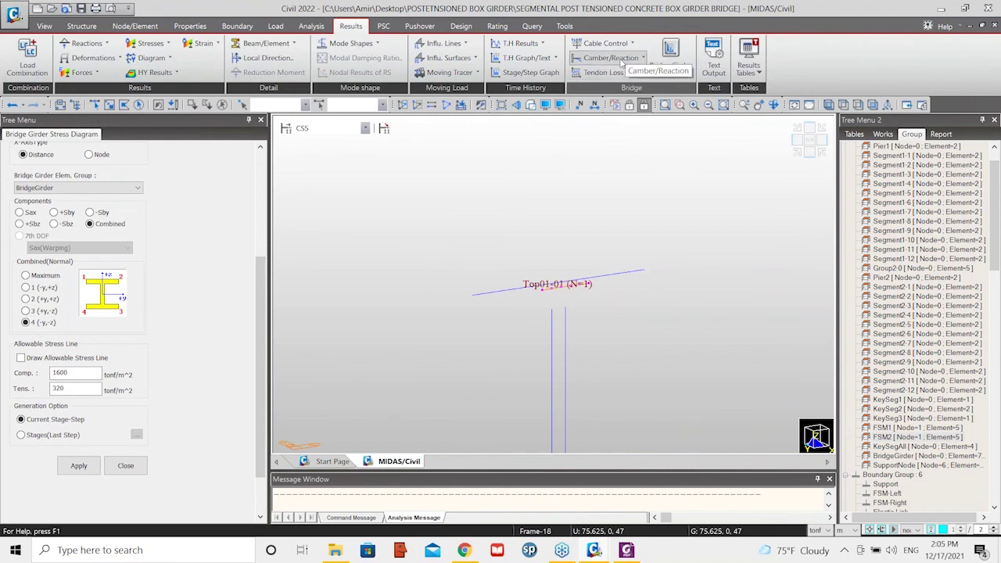
Display the FCM camber table for the Summation load case, check the stage values, and close the table
{"action": "left_click", "coordinate": [622, 62]}
{"action": "mouse_move", "coordinate": [646, 81]}
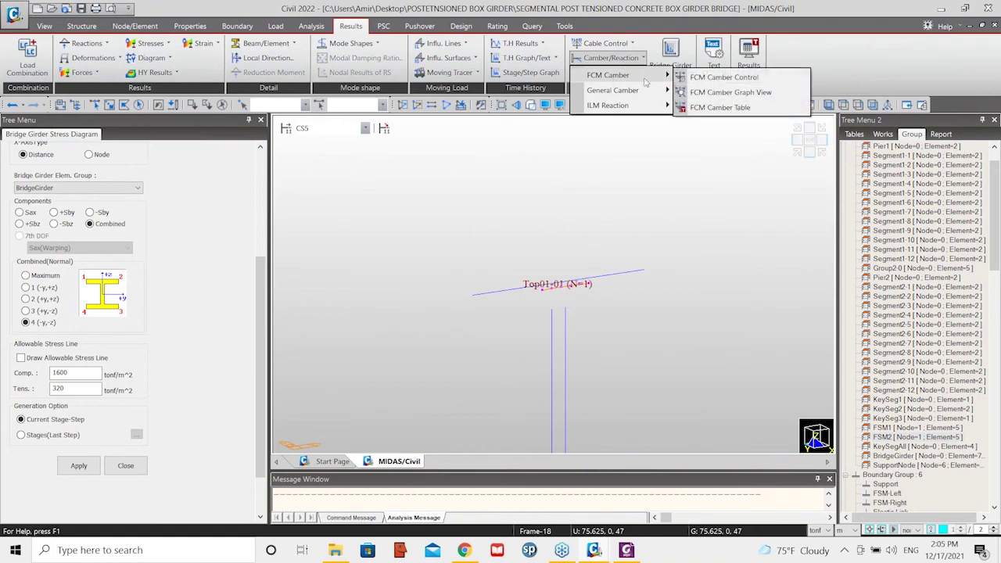
{"action": "left_click", "coordinate": [739, 108]}
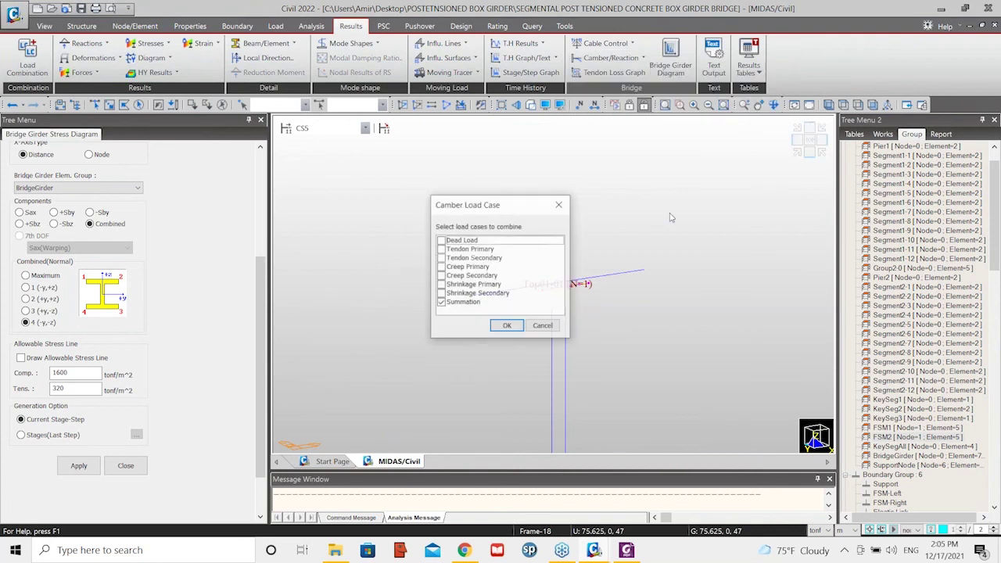
{"action": "left_click", "coordinate": [507, 327]}
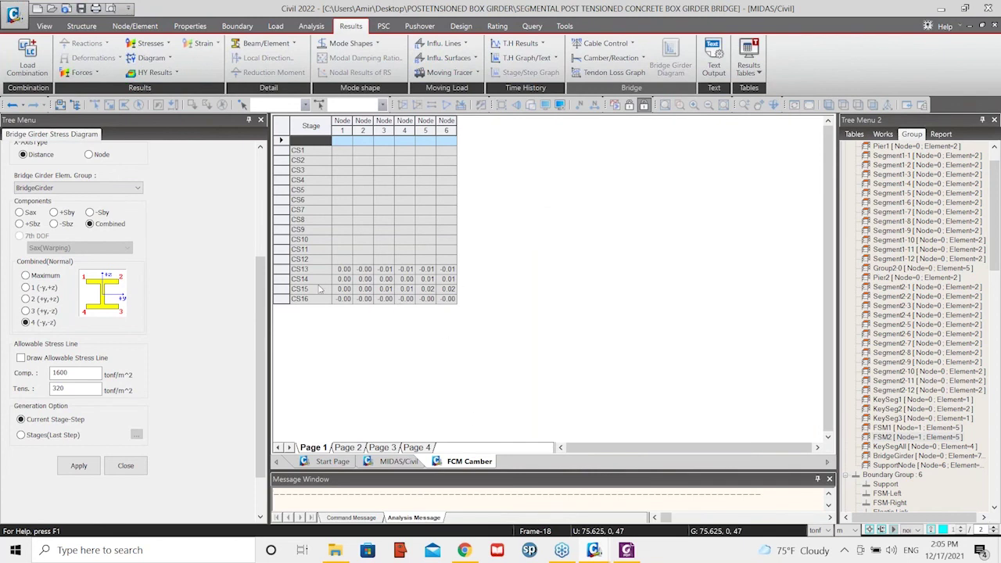
{"action": "right_click", "coordinate": [477, 461]}
{"action": "left_click", "coordinate": [522, 484]}
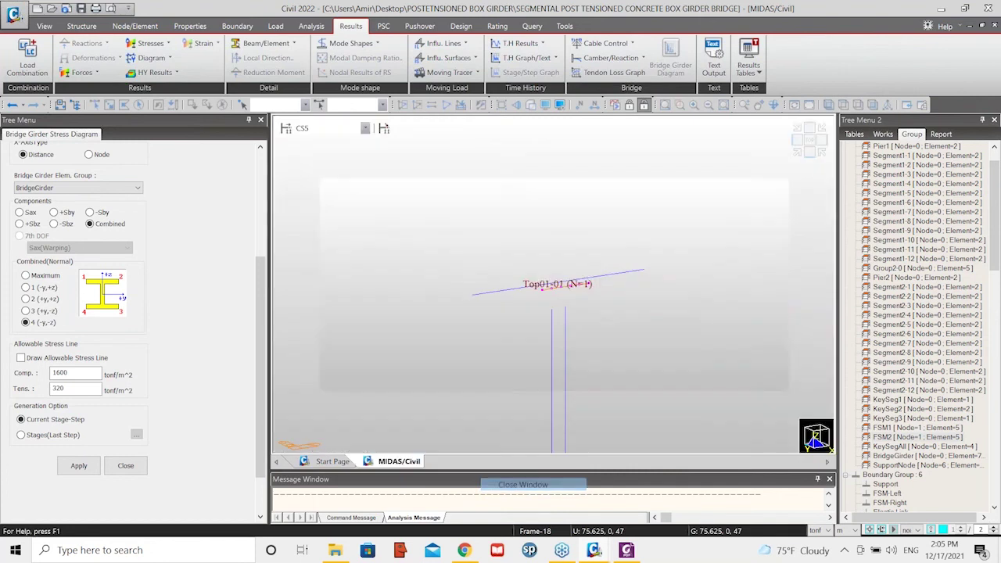
Enable Stage/Step Real Disp. in the FCM camber control with the BridgeGirder, SupportNode and KeySegAll groups
{"action": "left_click", "coordinate": [609, 58]}
{"action": "mouse_move", "coordinate": [637, 78]}
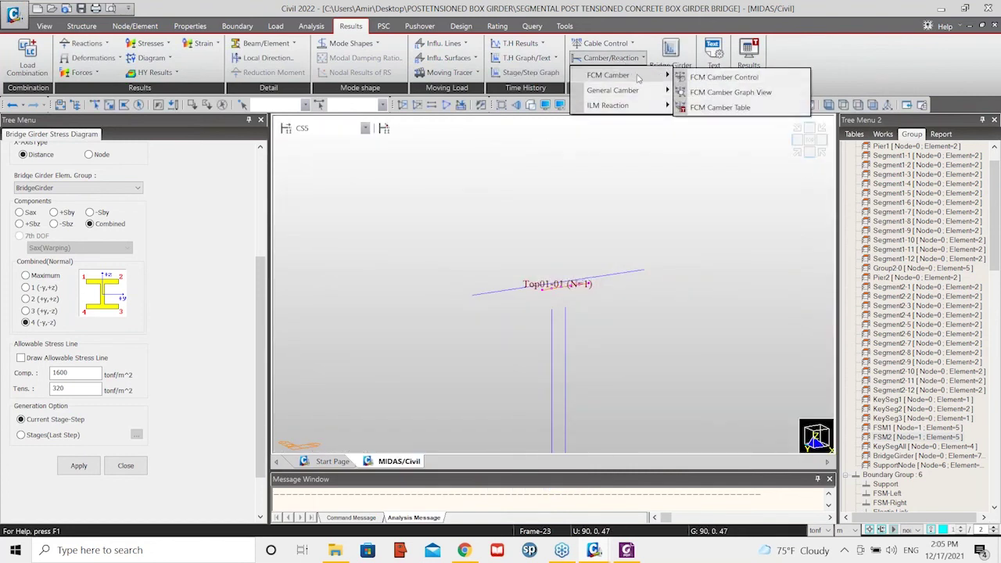
{"action": "left_click", "coordinate": [711, 78]}
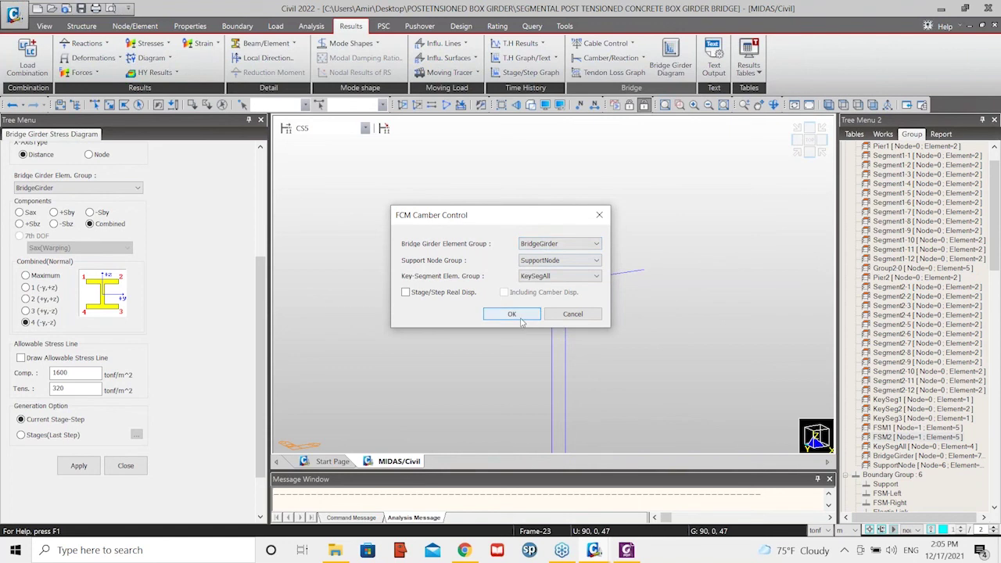
{"action": "left_click", "coordinate": [406, 292]}
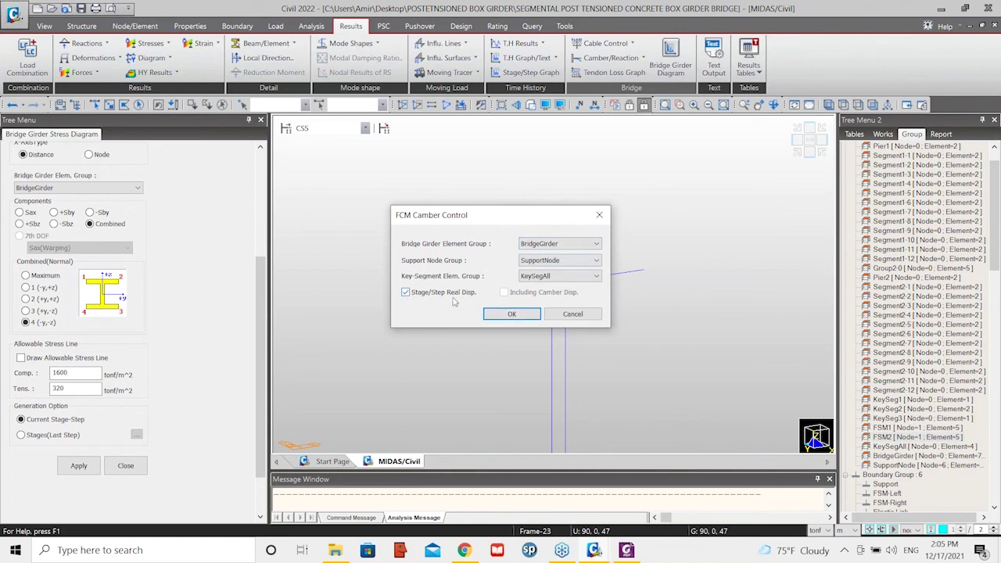
{"action": "left_click", "coordinate": [509, 316]}
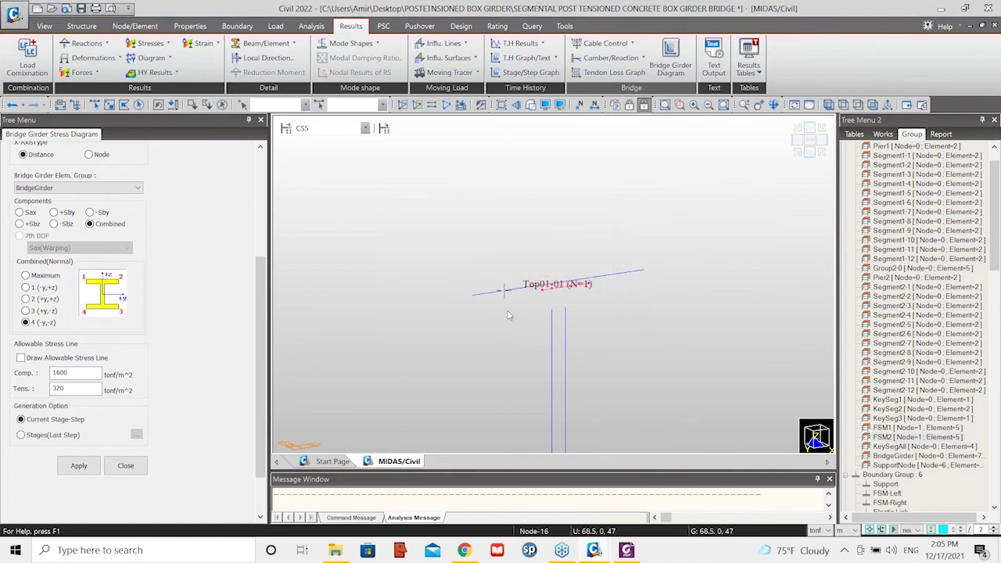
Close the girder stress diagram settings and display the FCM camber table for the Summation load case
{"action": "left_click", "coordinate": [125, 465]}
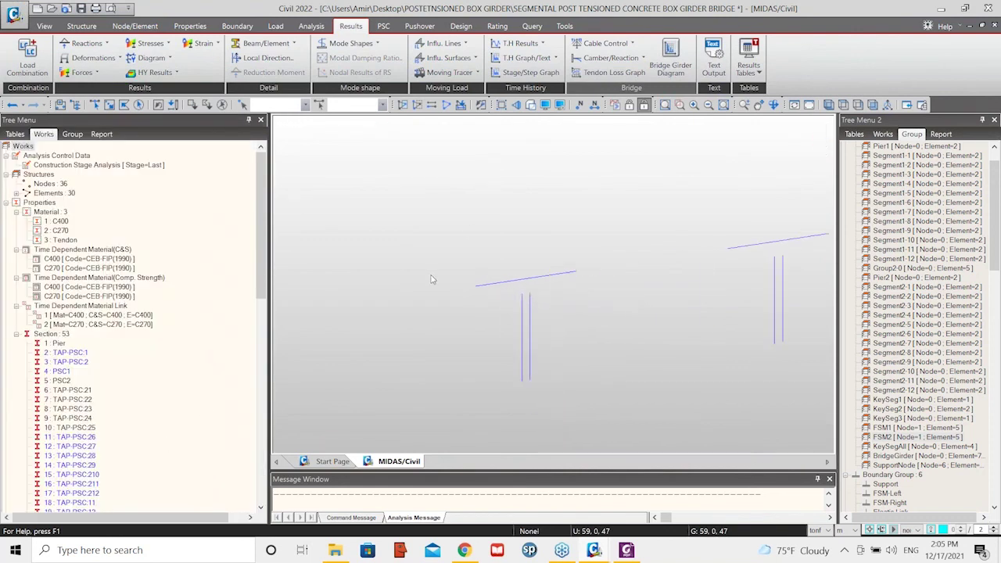
{"action": "left_click", "coordinate": [609, 58]}
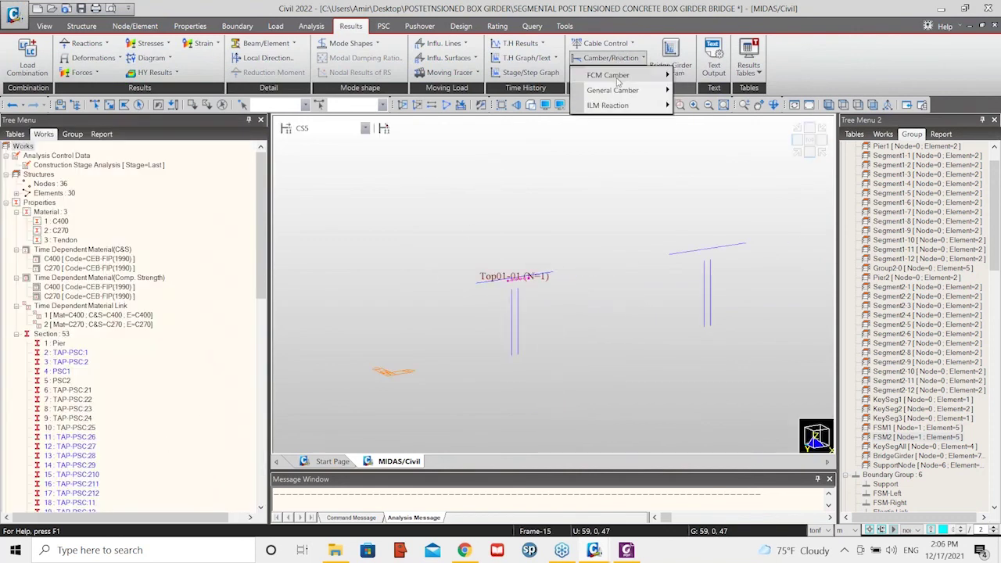
{"action": "mouse_move", "coordinate": [620, 78]}
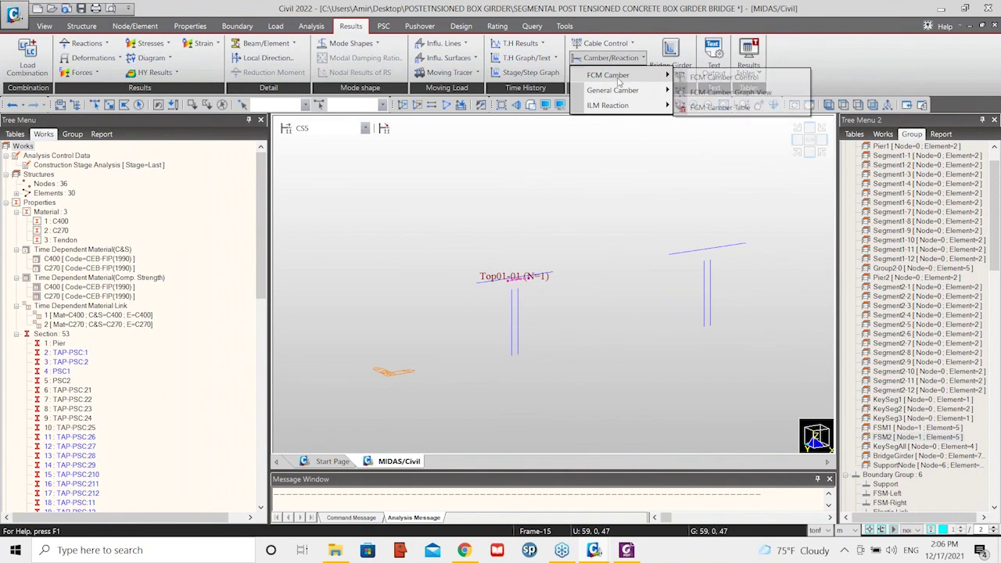
{"action": "left_click", "coordinate": [727, 94]}
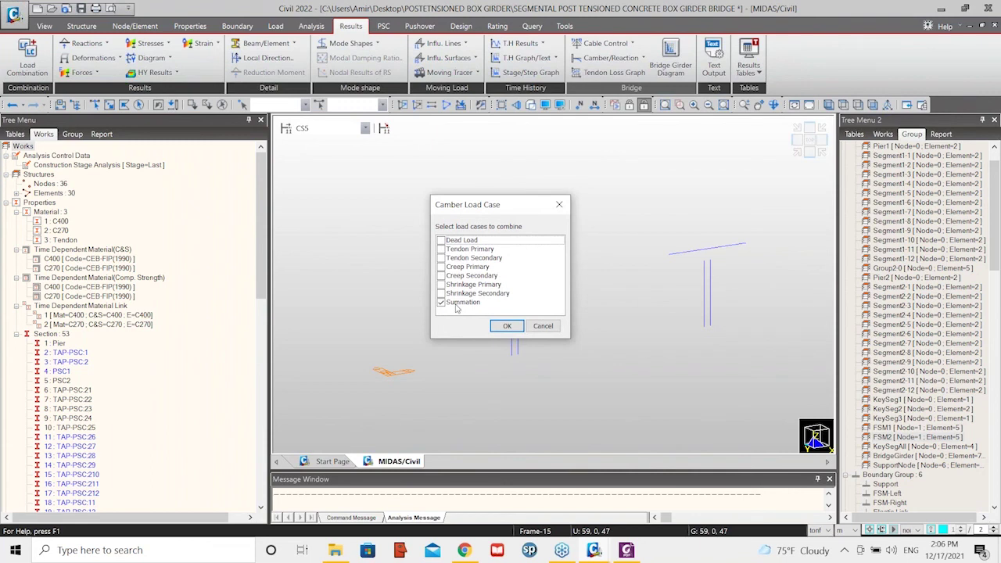
{"action": "left_click", "coordinate": [506, 326]}
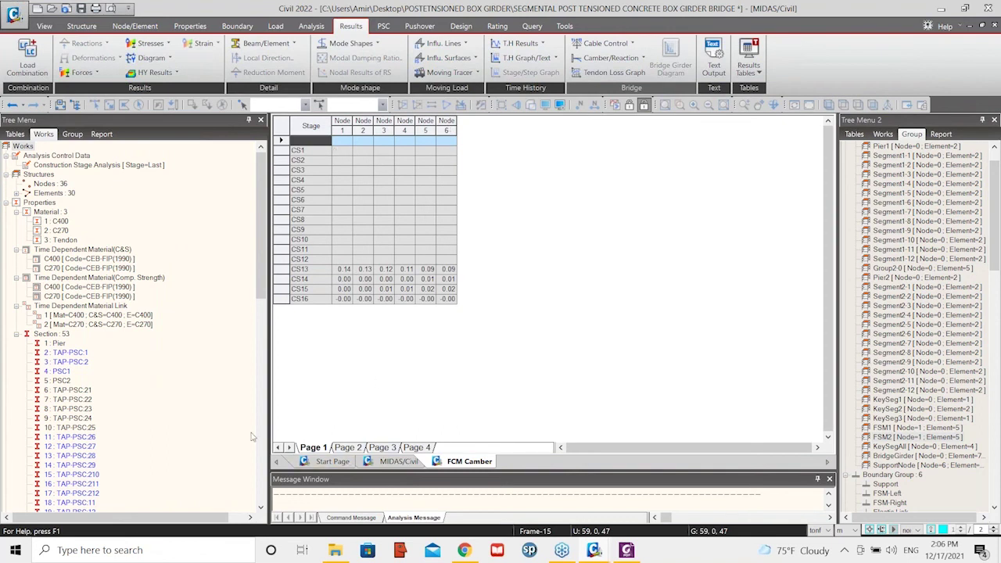
Open a second FCM camber table, again combining only the Summation load case
{"action": "left_click", "coordinate": [611, 58]}
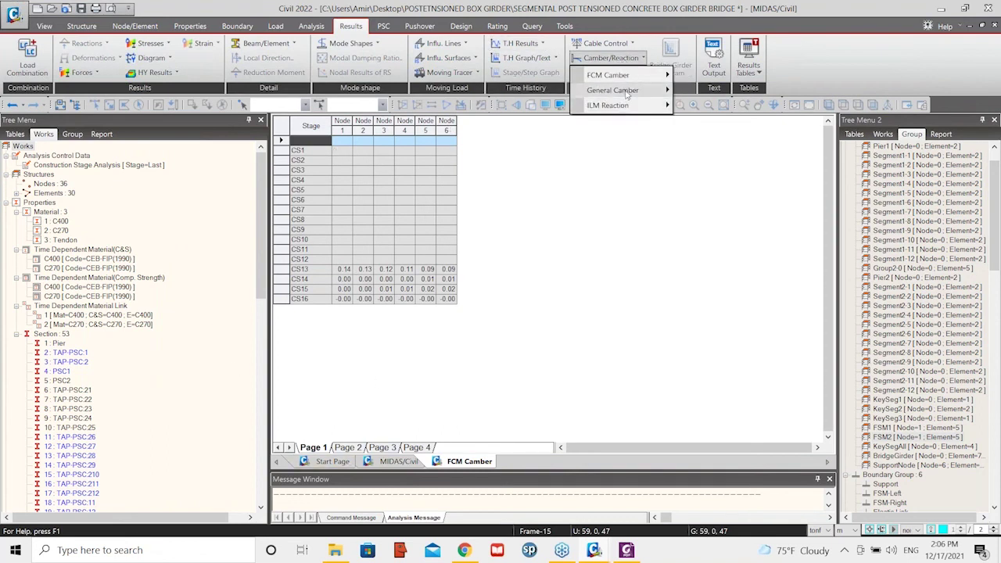
{"action": "mouse_move", "coordinate": [626, 94]}
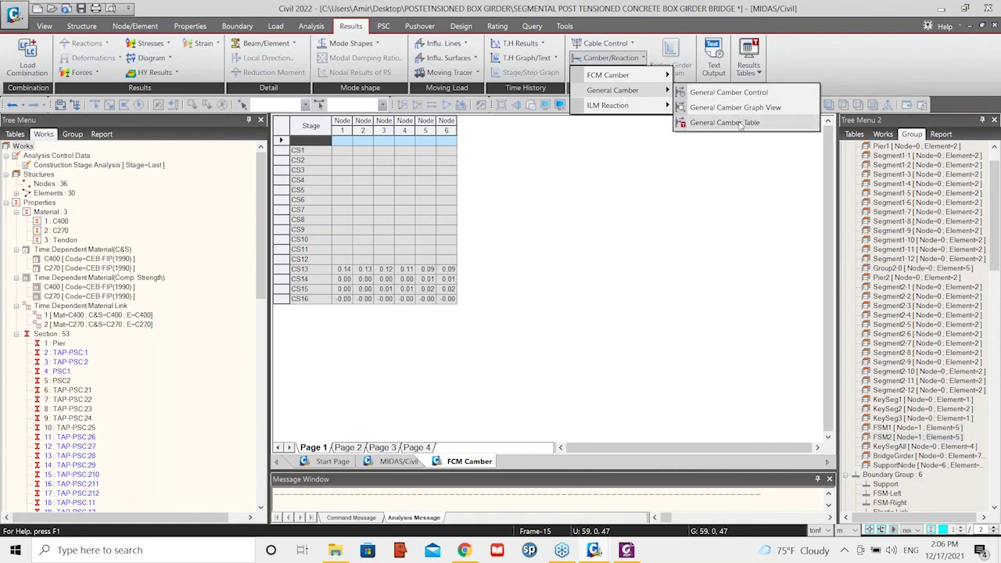
{"action": "mouse_move", "coordinate": [626, 75]}
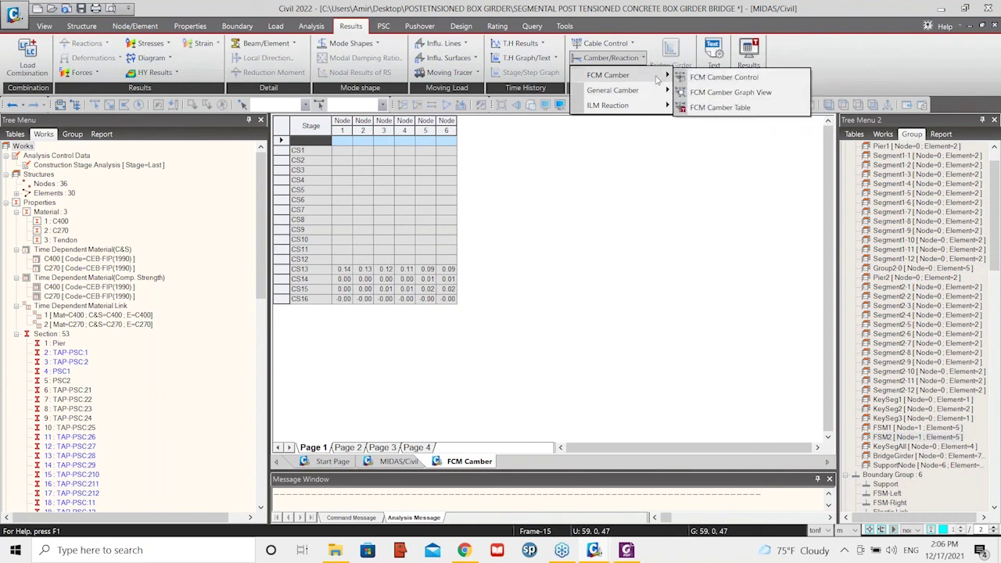
{"action": "left_click", "coordinate": [723, 107]}
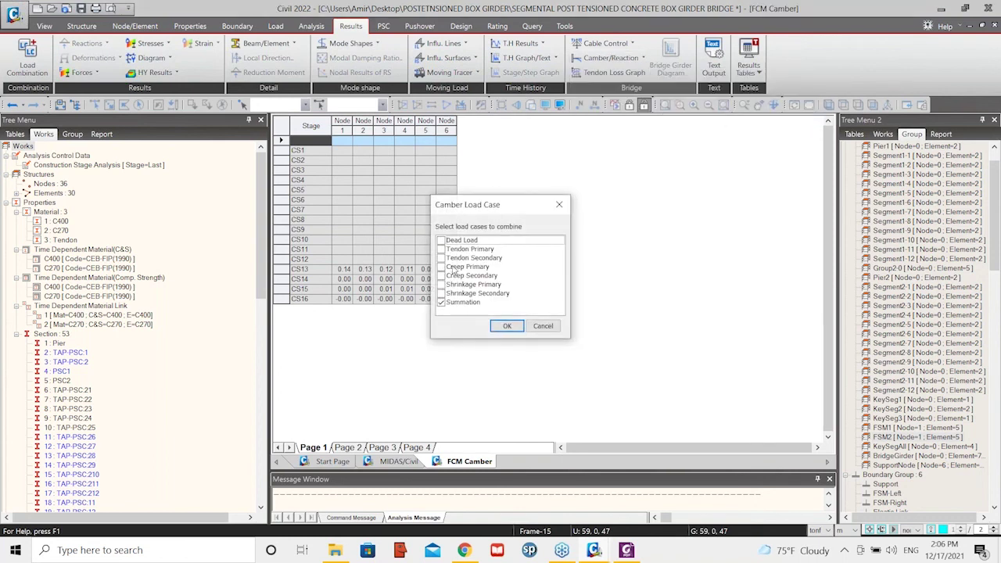
{"action": "left_click", "coordinate": [507, 326]}
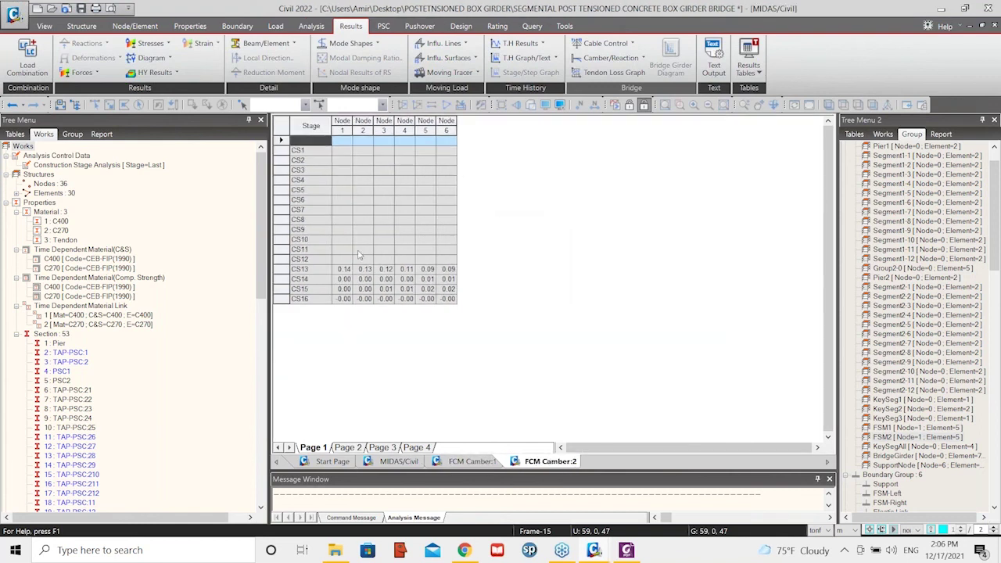
Switch the model view to construction stage CS16 and open another FCM camber table for the Summation load case
{"action": "left_click", "coordinate": [391, 461]}
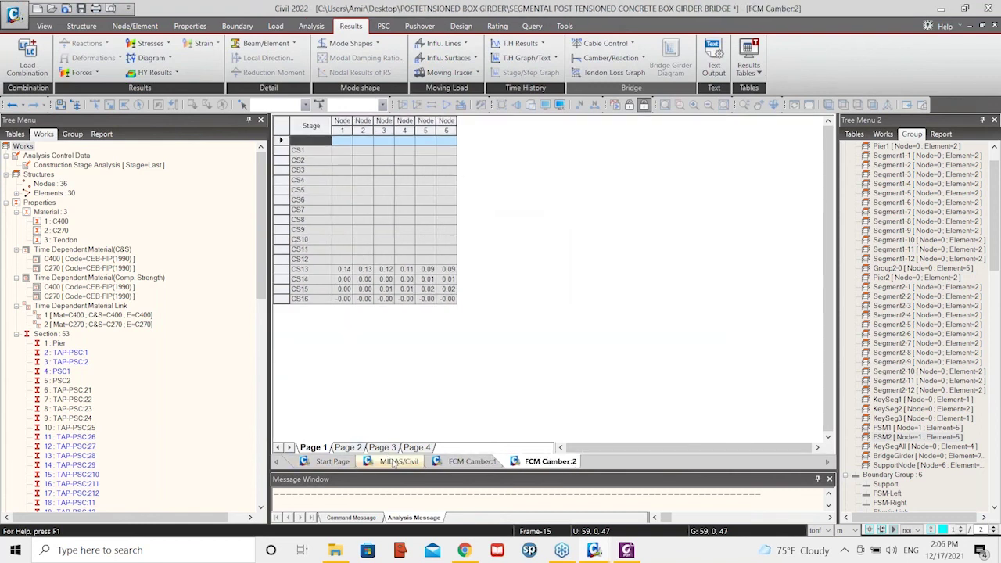
{"action": "left_click", "coordinate": [351, 130]}
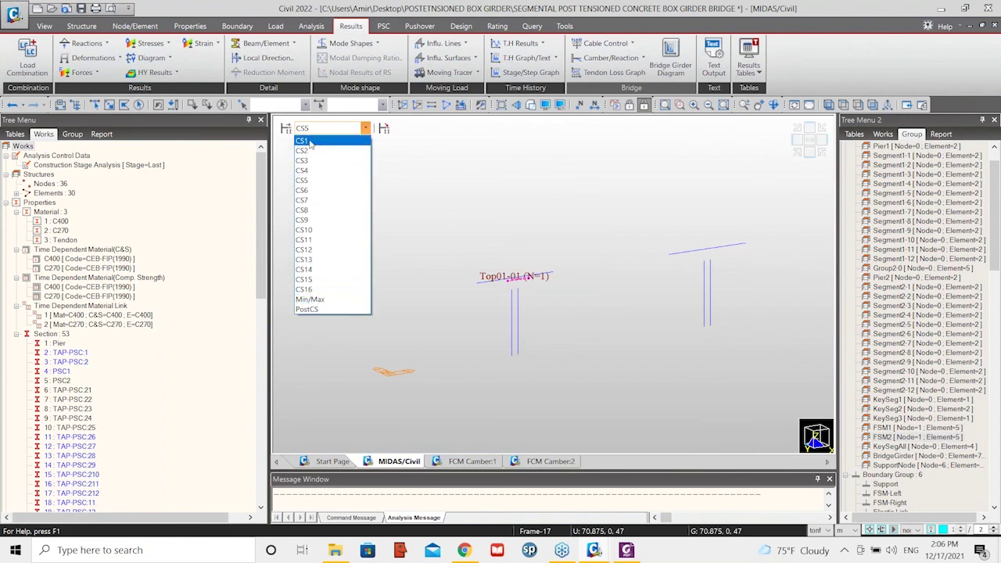
{"action": "left_click", "coordinate": [304, 289]}
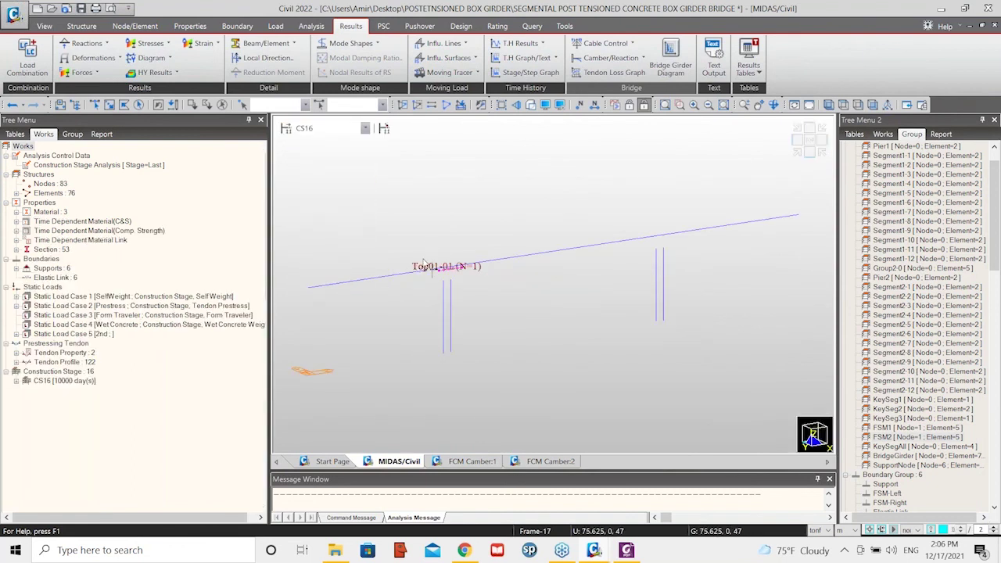
{"action": "left_click", "coordinate": [617, 57]}
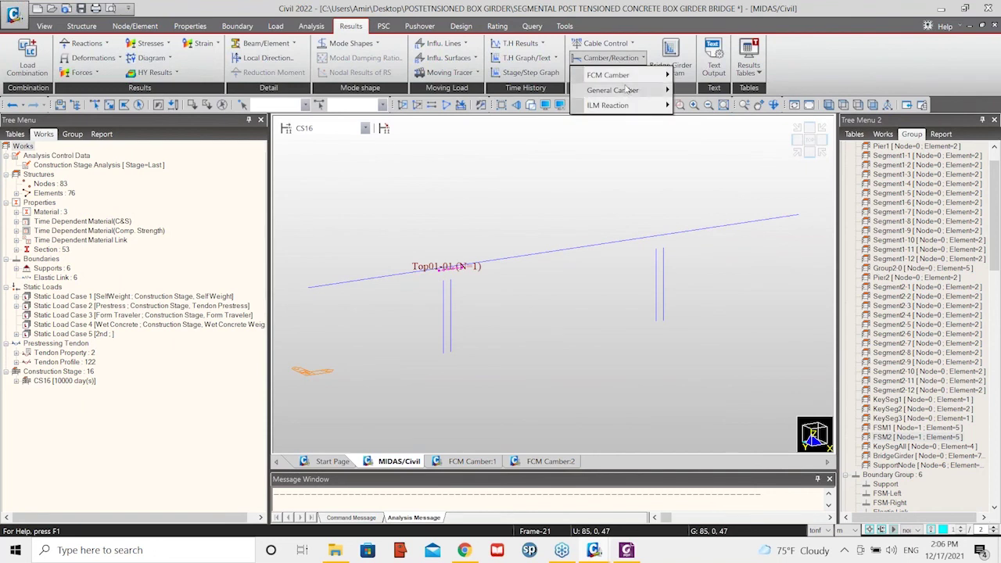
{"action": "mouse_move", "coordinate": [641, 75]}
{"action": "left_click", "coordinate": [719, 107]}
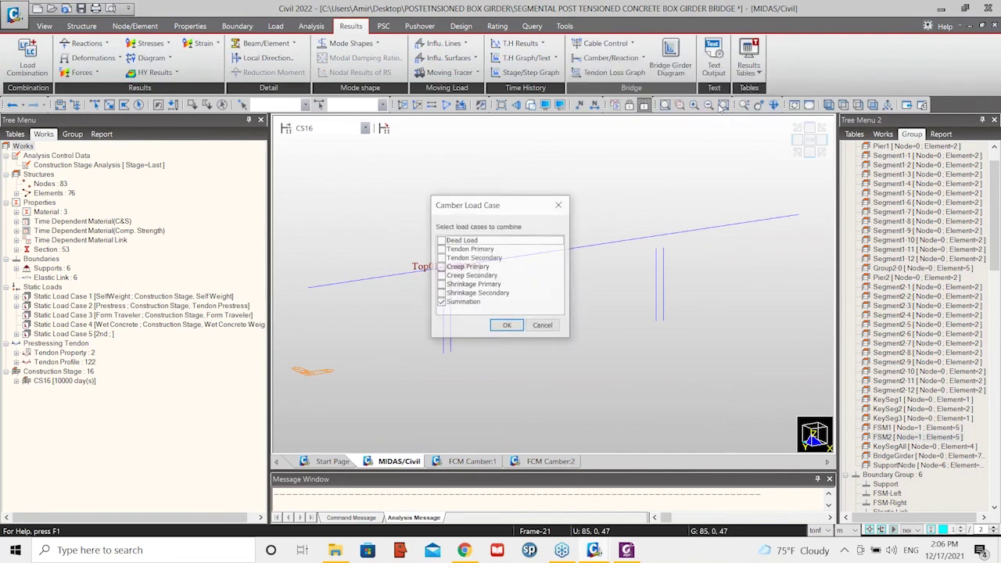
{"action": "left_click", "coordinate": [506, 326]}
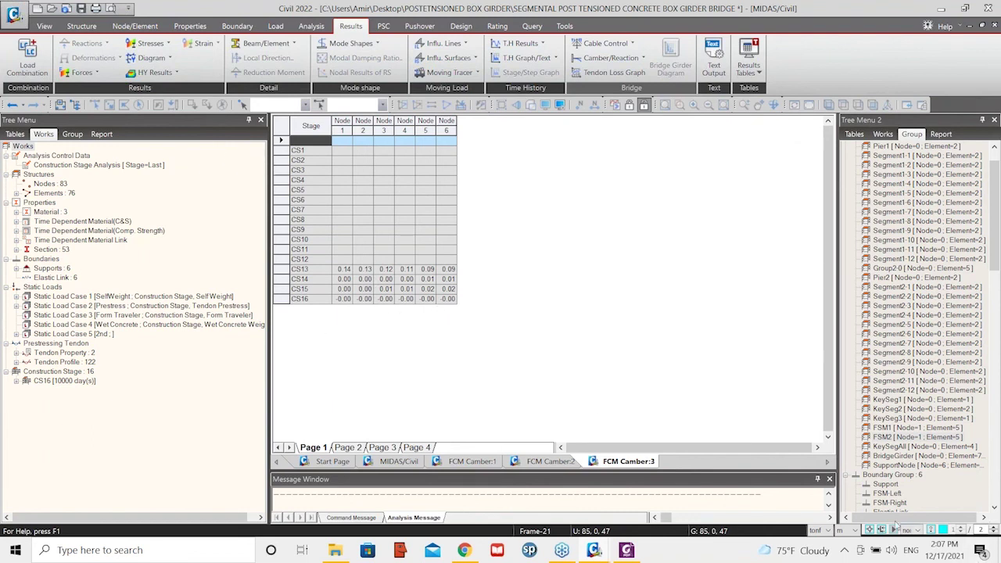
Set the length unit to mm for the camber values and return to the model view to check the bridge
{"action": "left_click", "coordinate": [848, 530]}
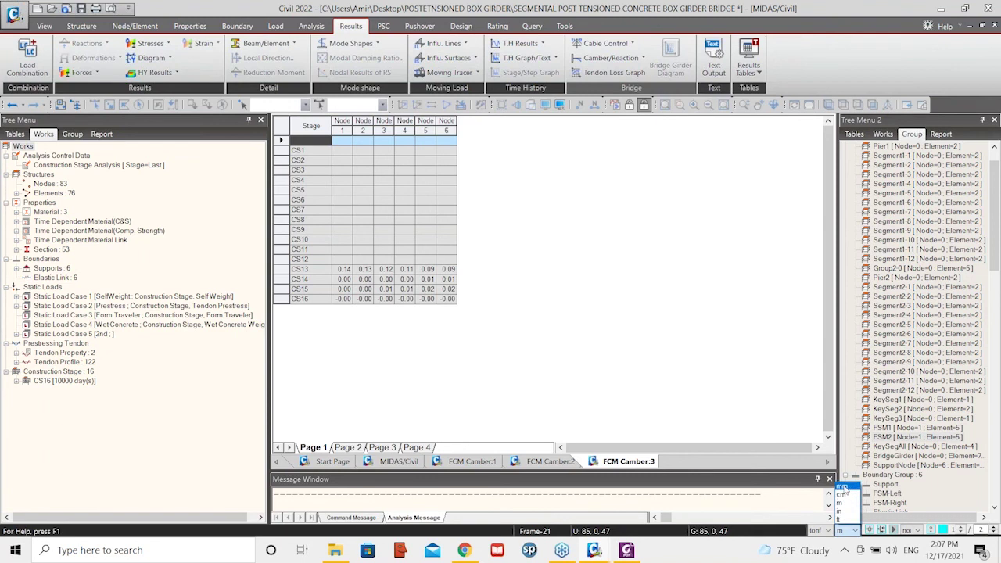
{"action": "left_click", "coordinate": [842, 488]}
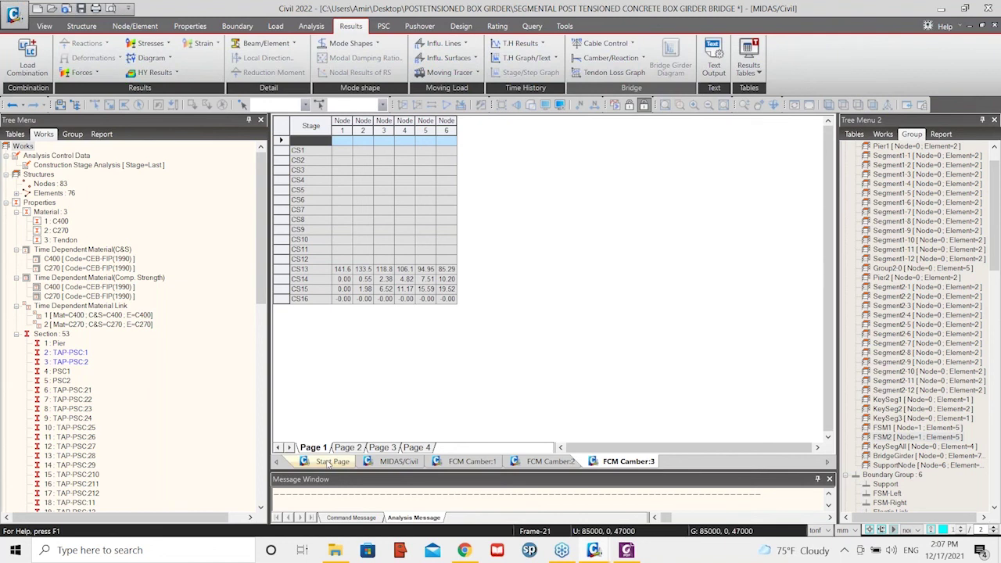
{"action": "left_click", "coordinate": [395, 462]}
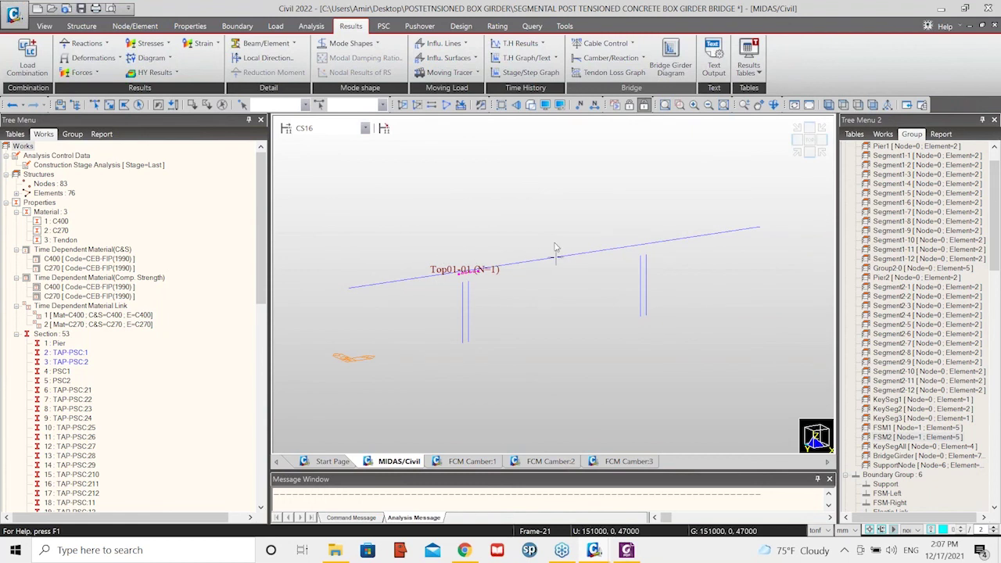
{"action": "mouse_move", "coordinate": [556, 248]}
{"action": "mouse_move", "coordinate": [570, 282]}
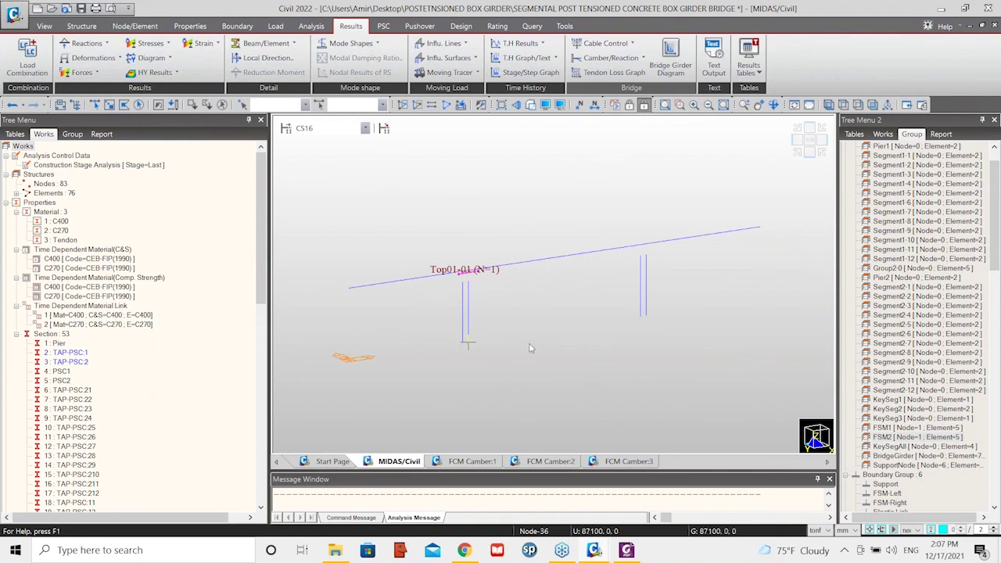
{"action": "scroll", "coordinate": [532, 346], "scroll_direction": "down", "scroll_amount": 2}
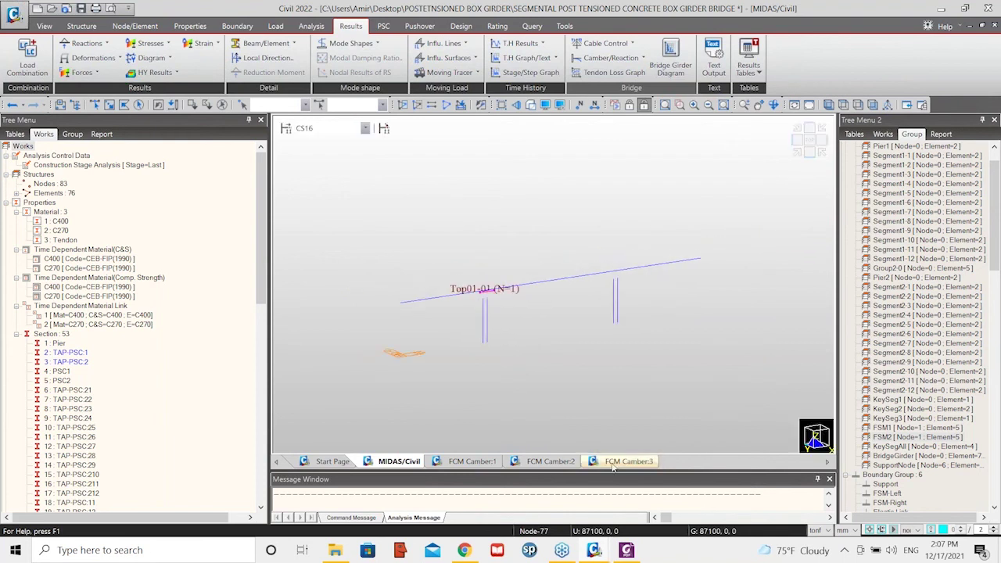
Close all three FCM camber tables so that only the model view stays open
{"action": "left_click", "coordinate": [616, 463]}
{"action": "right_click", "coordinate": [617, 467]}
{"action": "left_click", "coordinate": [653, 486]}
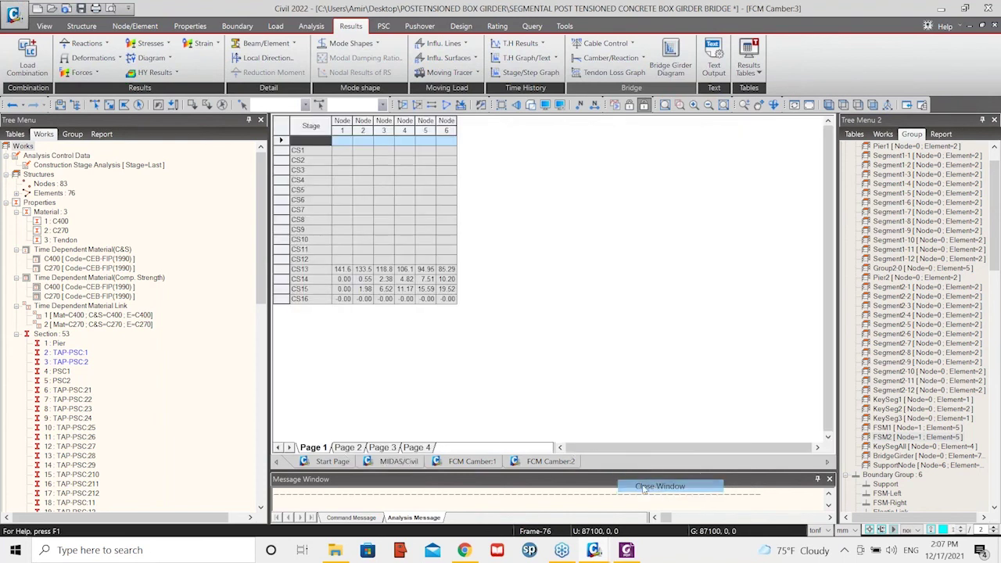
{"action": "right_click", "coordinate": [574, 462]}
{"action": "left_click", "coordinate": [602, 485]}
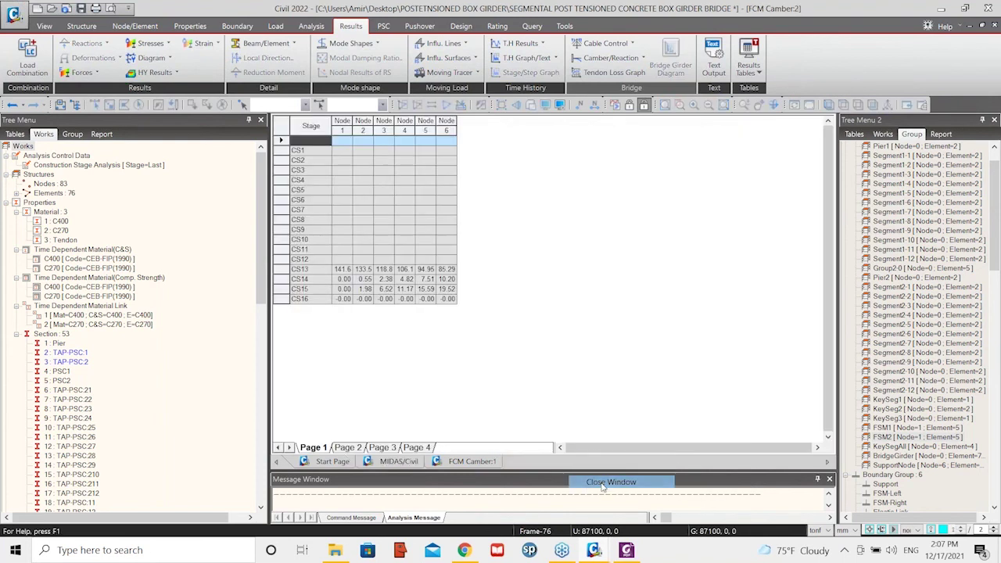
{"action": "right_click", "coordinate": [485, 468]}
{"action": "left_click", "coordinate": [522, 487]}
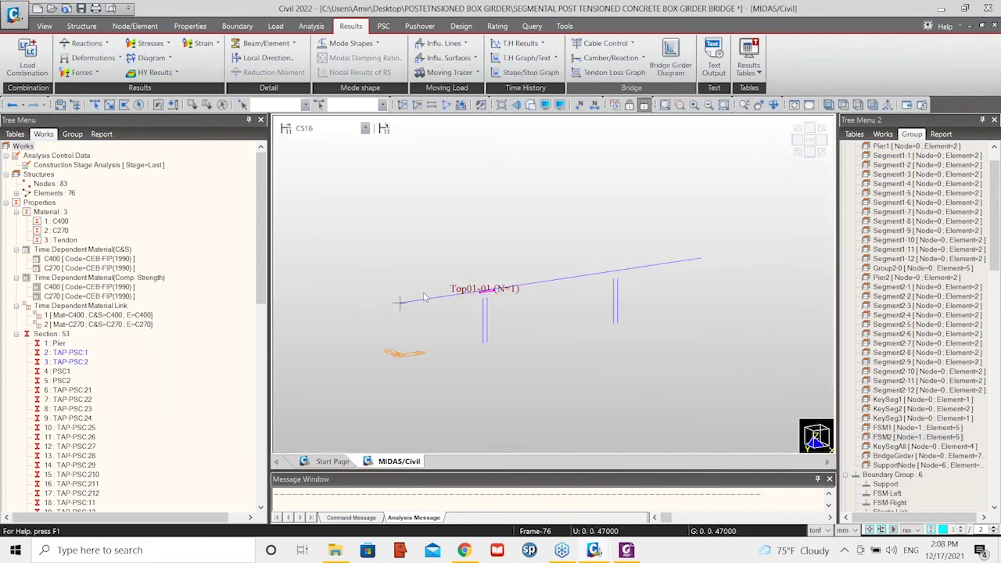
Review the creep and shrinkage properties of time dependent material C400, including the available codes, and leave without saving changes
{"action": "left_click", "coordinate": [75, 262]}
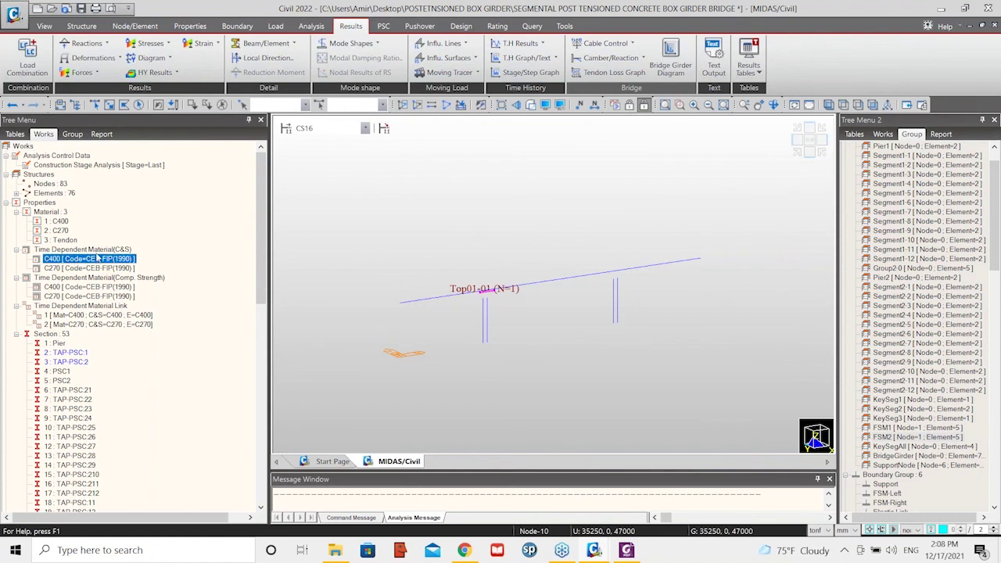
{"action": "right_click", "coordinate": [73, 261]}
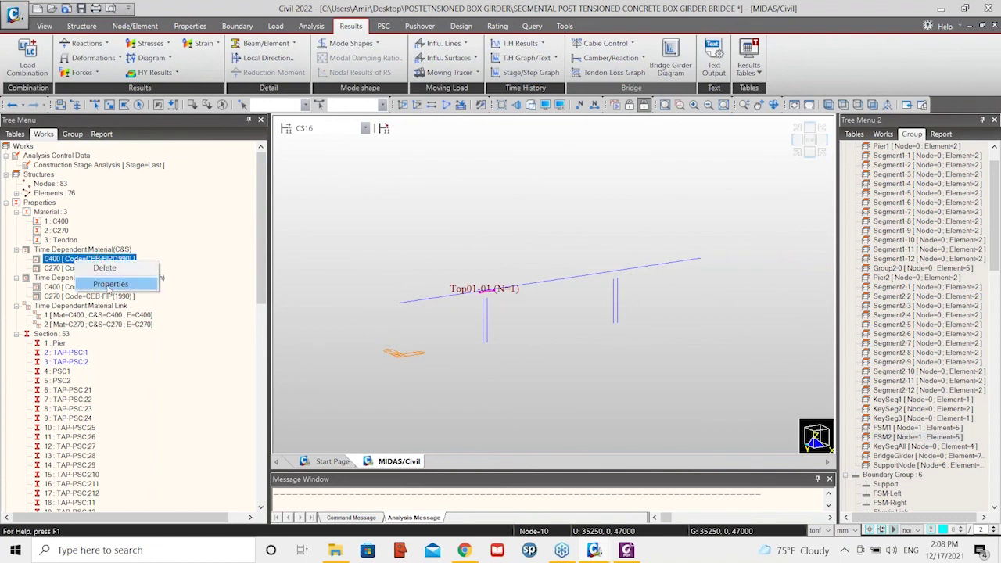
{"action": "left_click", "coordinate": [109, 285]}
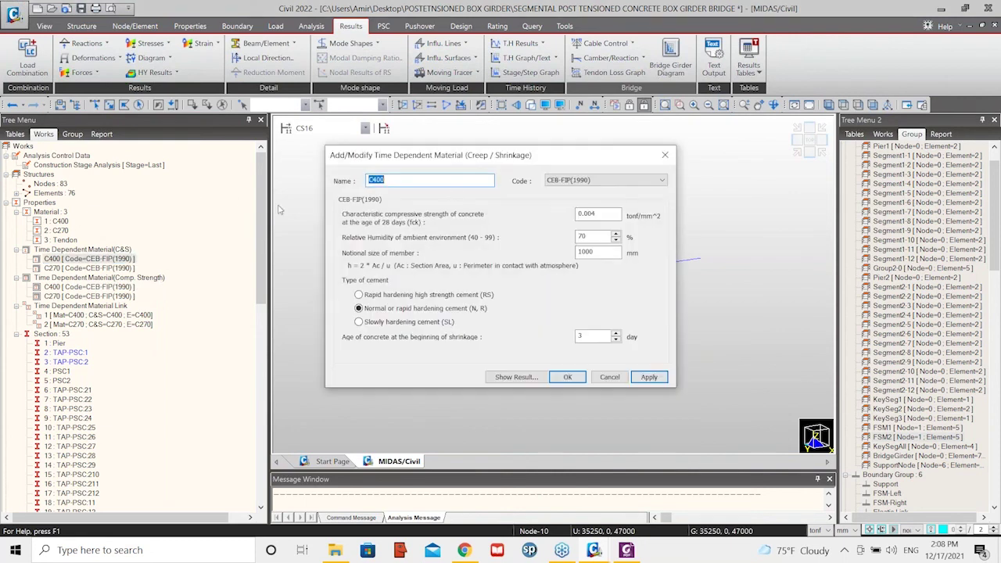
{"action": "left_click_drag", "start_coordinate": [448, 157], "coordinate": [505, 149]}
{"action": "left_click", "coordinate": [452, 172]}
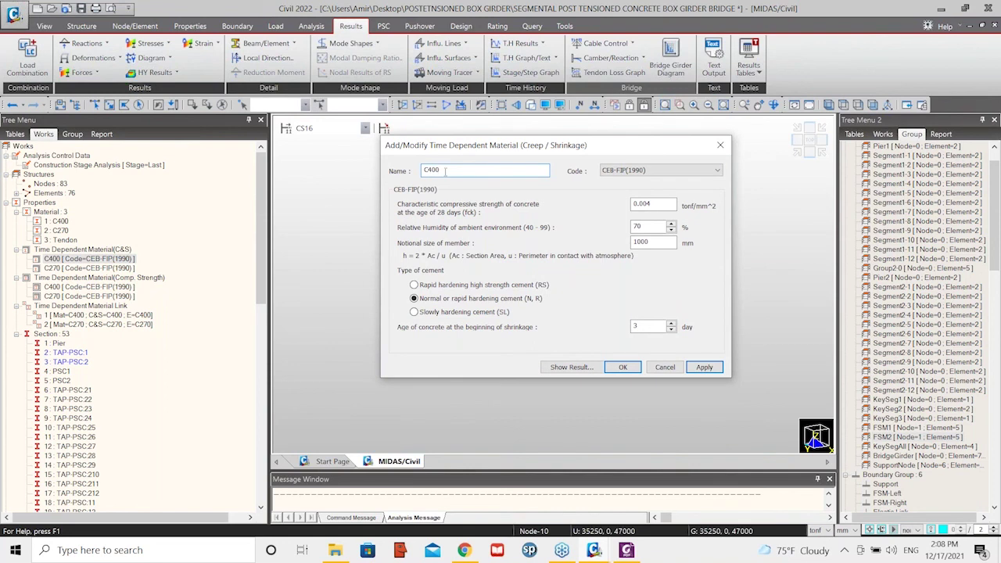
{"action": "left_click", "coordinate": [660, 170]}
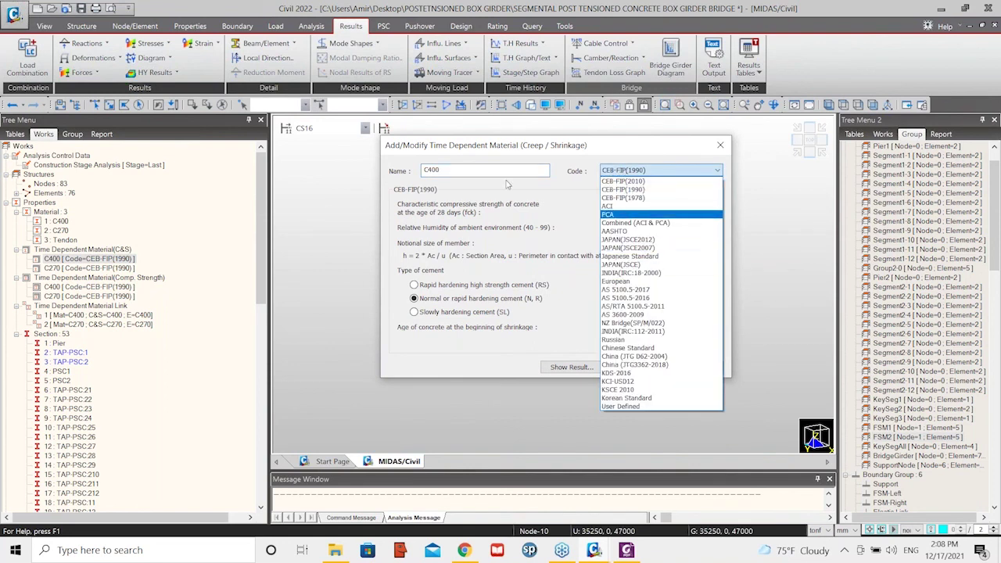
{"action": "left_click", "coordinate": [626, 191]}
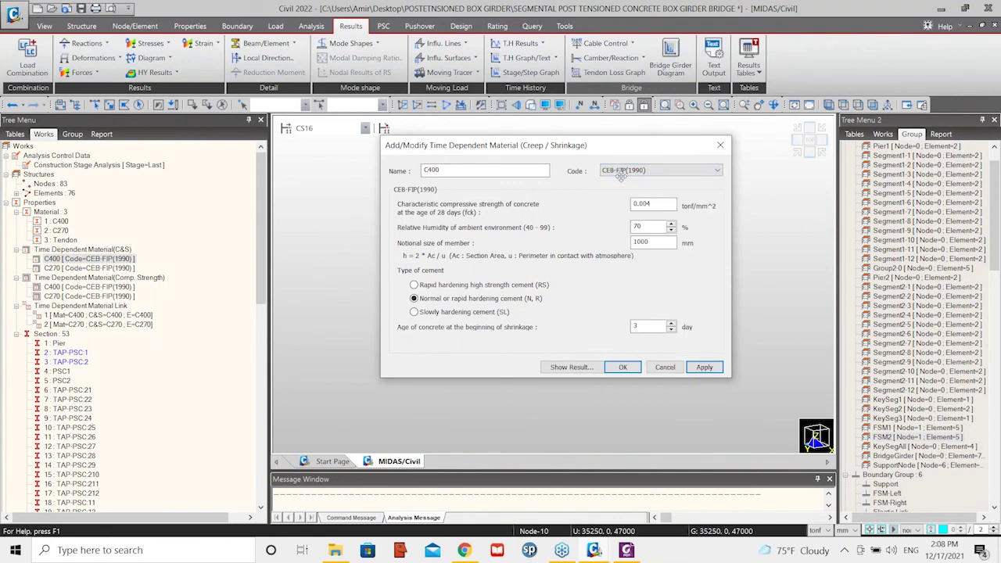
{"action": "left_click", "coordinate": [454, 172]}
{"action": "double_click", "coordinate": [432, 169]}
{"action": "left_click", "coordinate": [671, 368]}
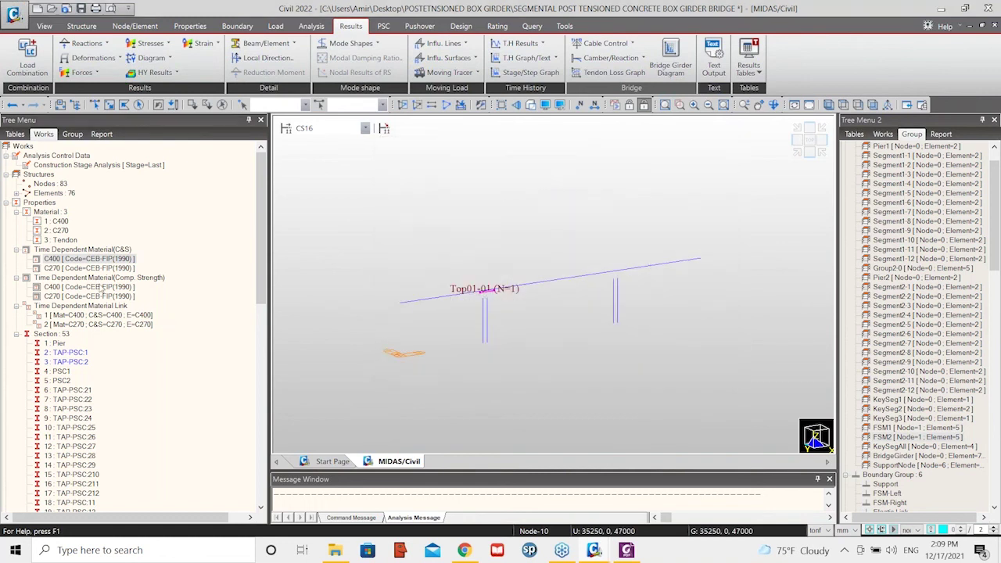
Review the compressive strength definition of time dependent material C400, including its available codes and cement types, and leave without saving changes
{"action": "left_click", "coordinate": [88, 268]}
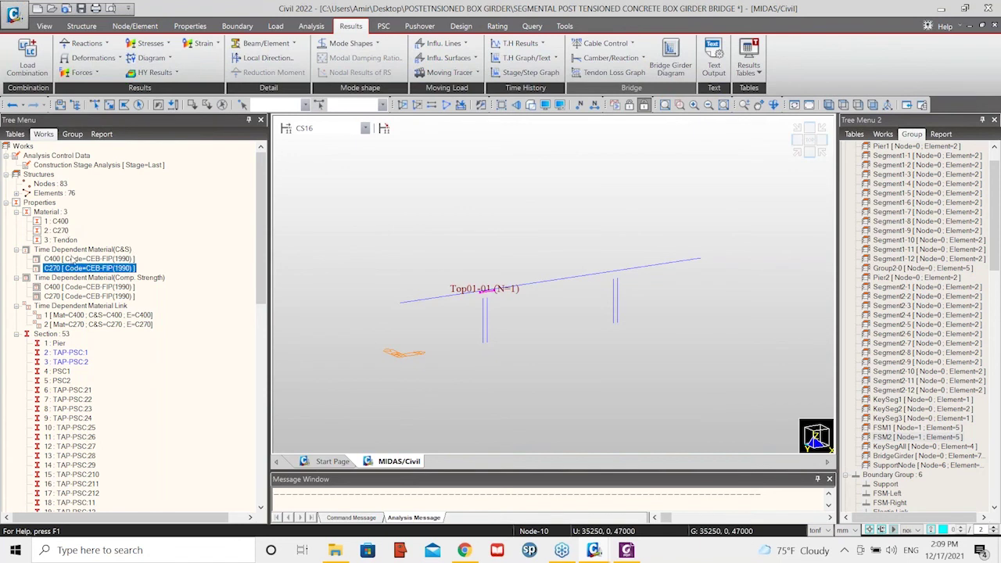
{"action": "left_click", "coordinate": [84, 288]}
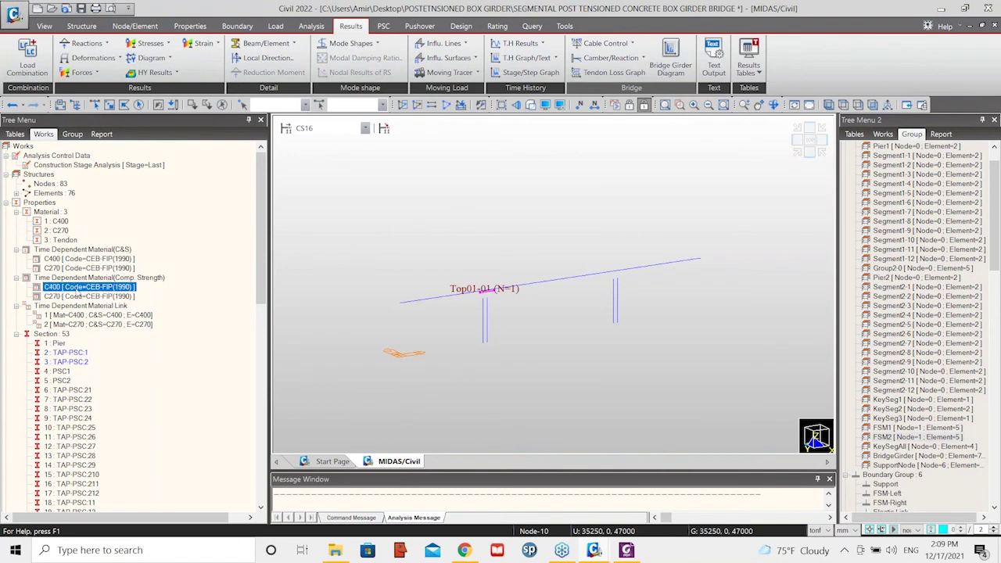
{"action": "right_click", "coordinate": [103, 288]}
{"action": "left_click", "coordinate": [109, 311]}
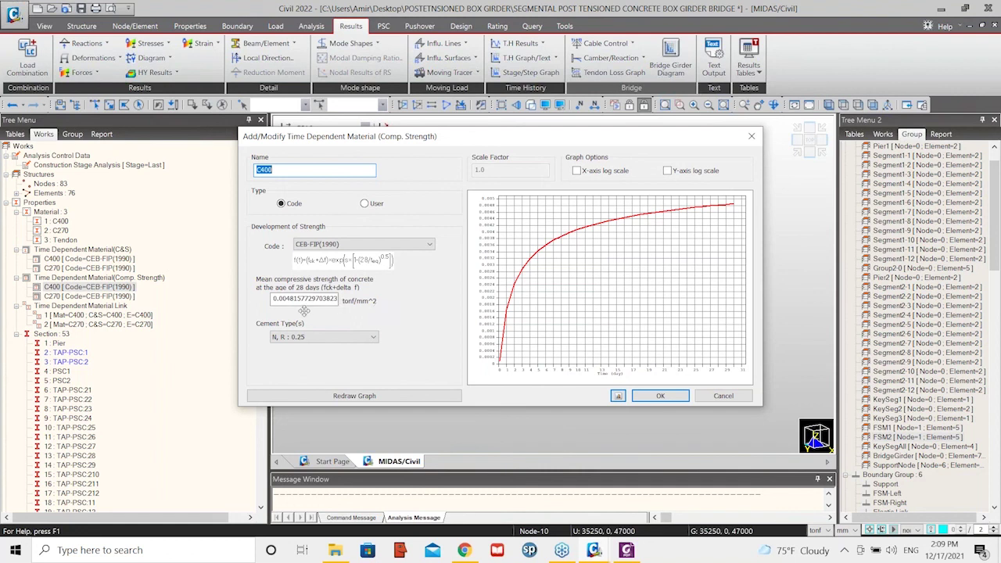
{"action": "left_click", "coordinate": [338, 245]}
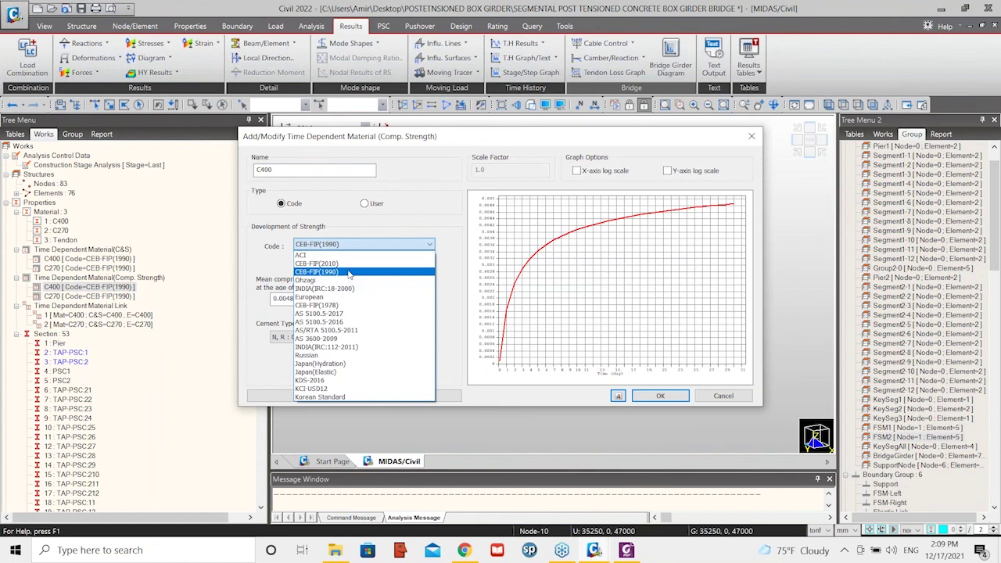
{"action": "left_click", "coordinate": [350, 276]}
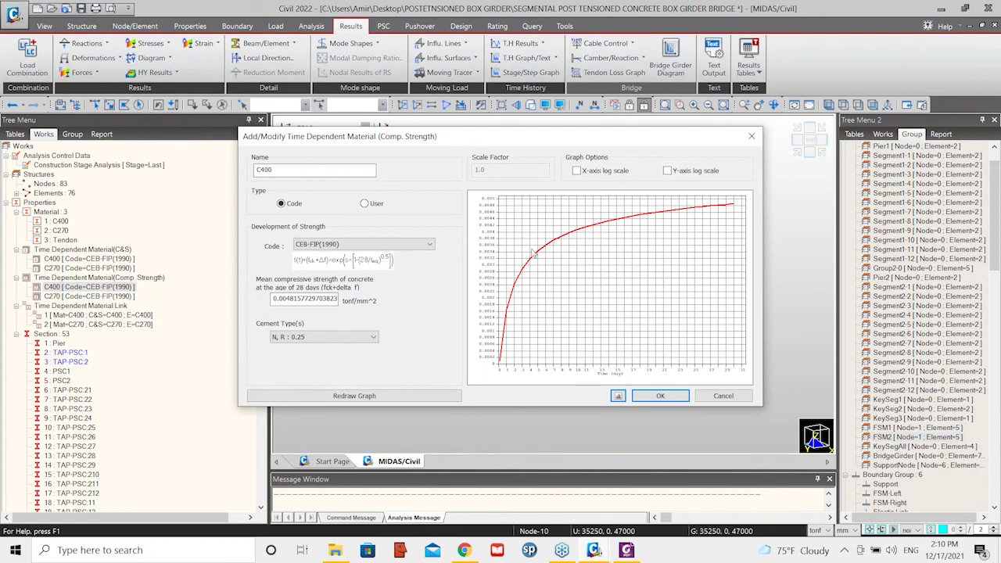
{"action": "left_click", "coordinate": [315, 339]}
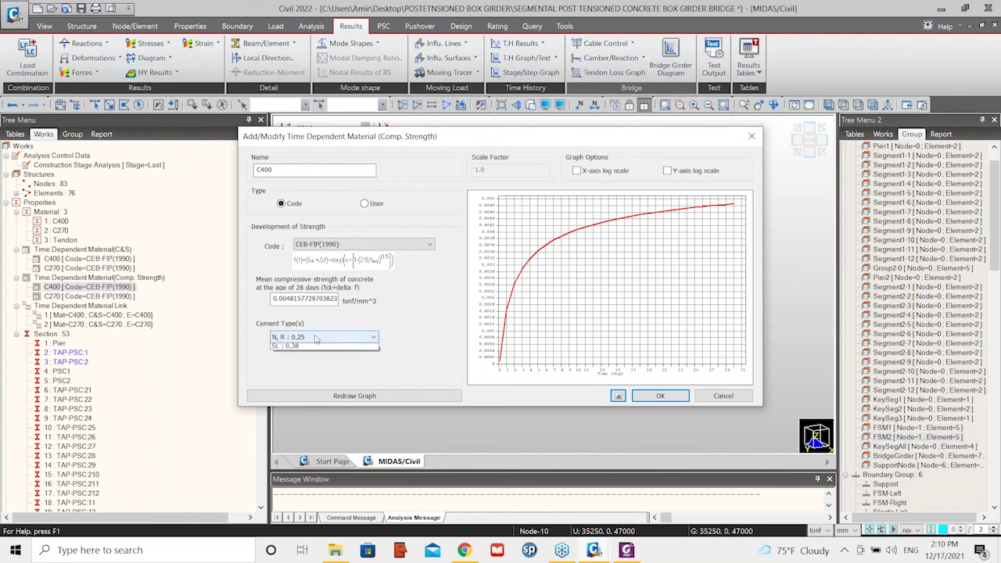
{"action": "left_click", "coordinate": [315, 339]}
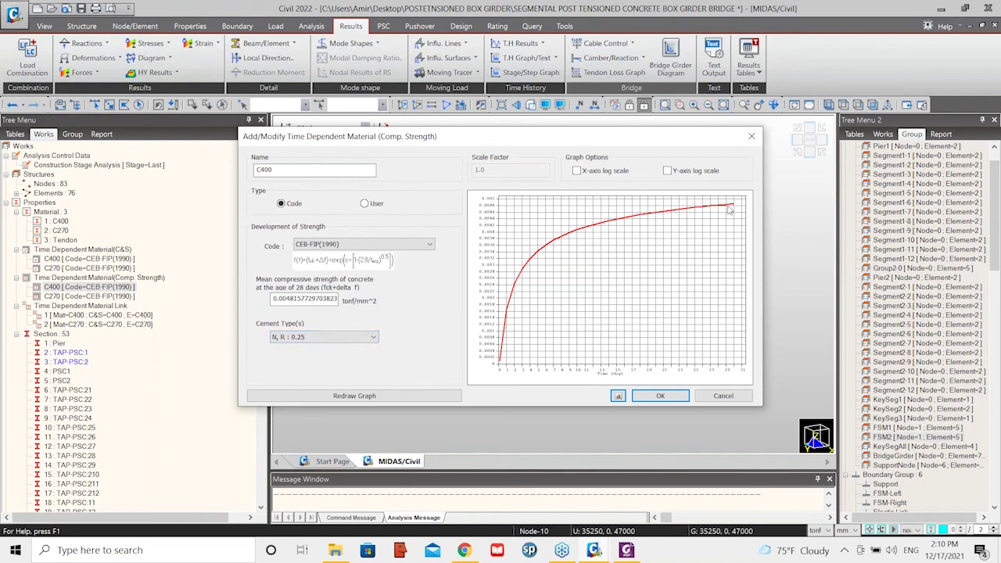
{"action": "left_click", "coordinate": [724, 395]}
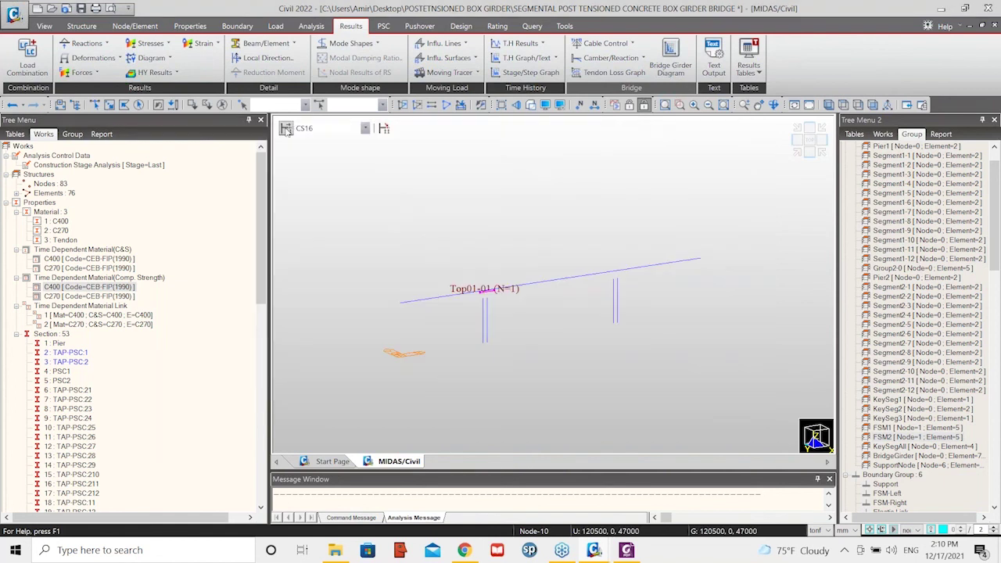
Review the definition of construction stage CS3, then close the stage details and the construction stage list
{"action": "left_click", "coordinate": [286, 129]}
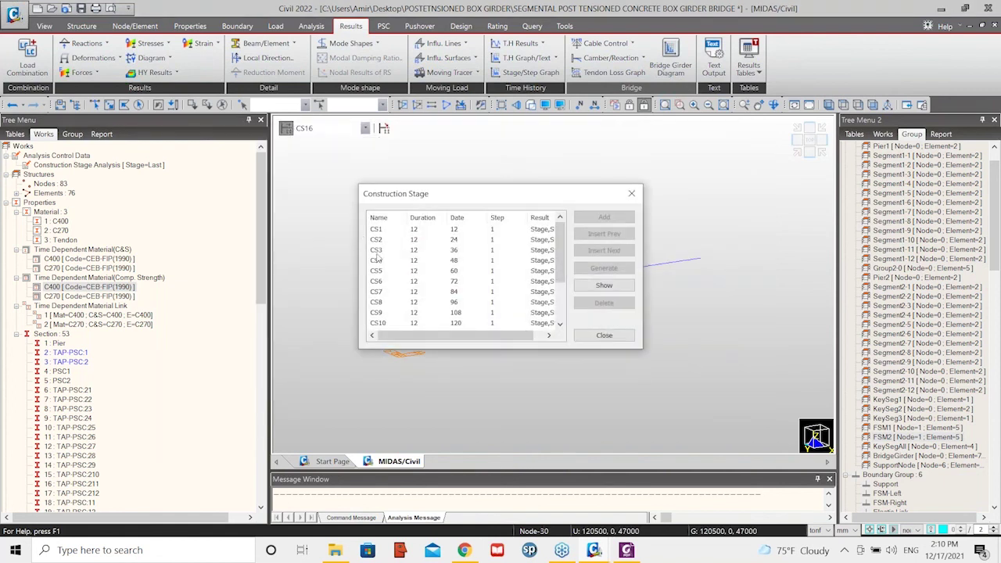
{"action": "left_click", "coordinate": [438, 250]}
{"action": "left_click", "coordinate": [604, 285]}
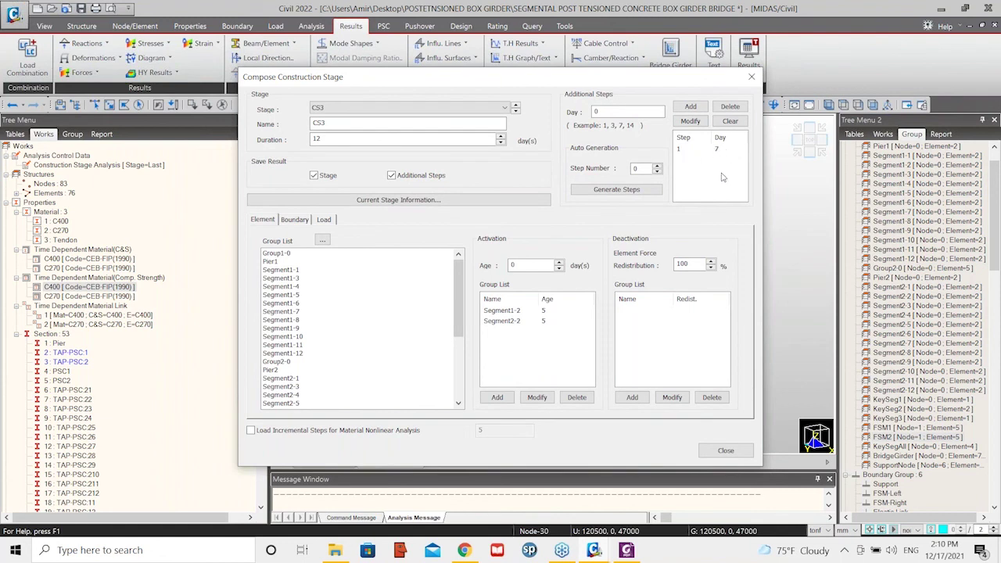
{"action": "left_click", "coordinate": [735, 451]}
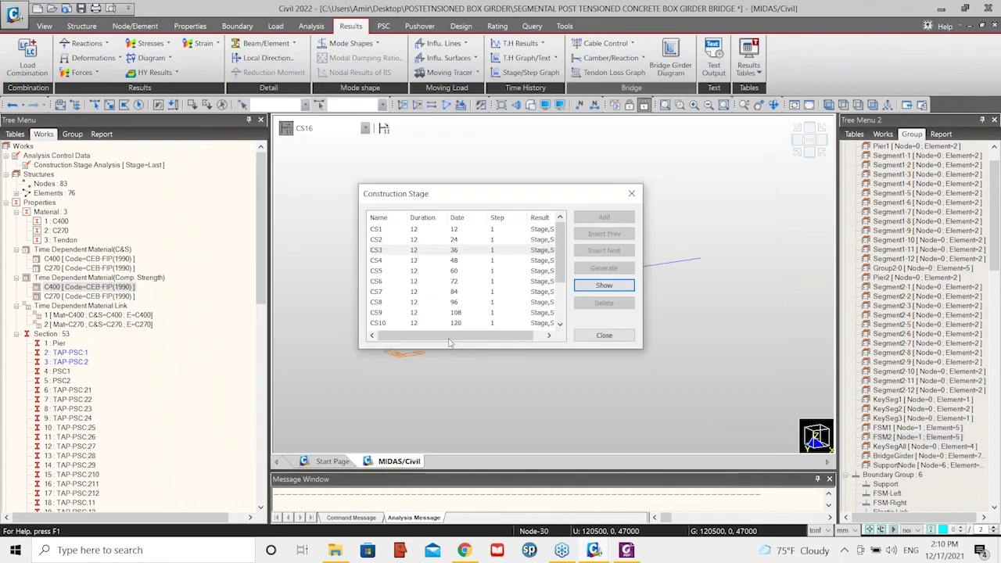
{"action": "left_click", "coordinate": [604, 334]}
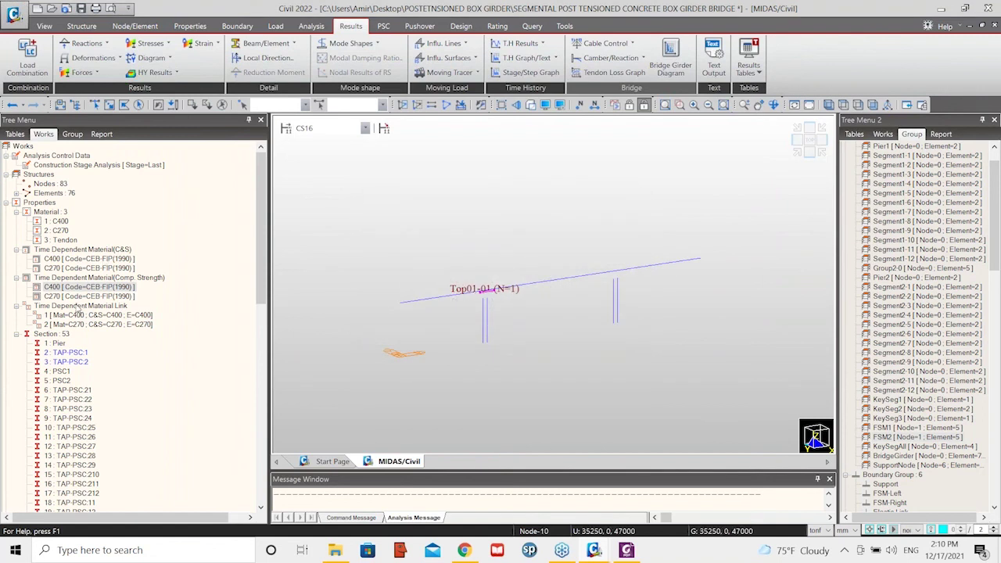
Try to open the properties of the first time dependent material link, which belongs to C400
{"action": "left_click", "coordinate": [76, 315]}
{"action": "left_click", "coordinate": [61, 259]}
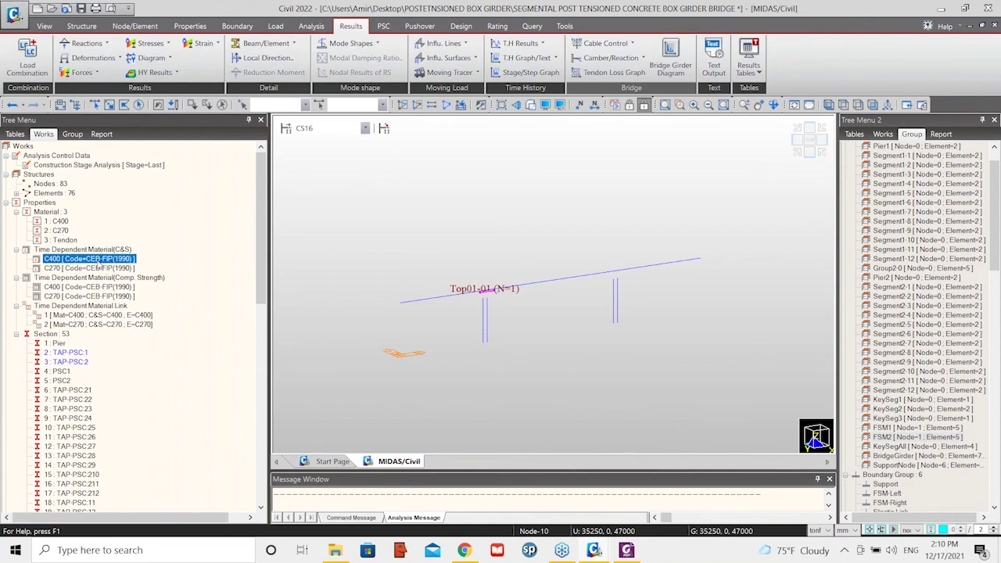
{"action": "left_click", "coordinate": [93, 287]}
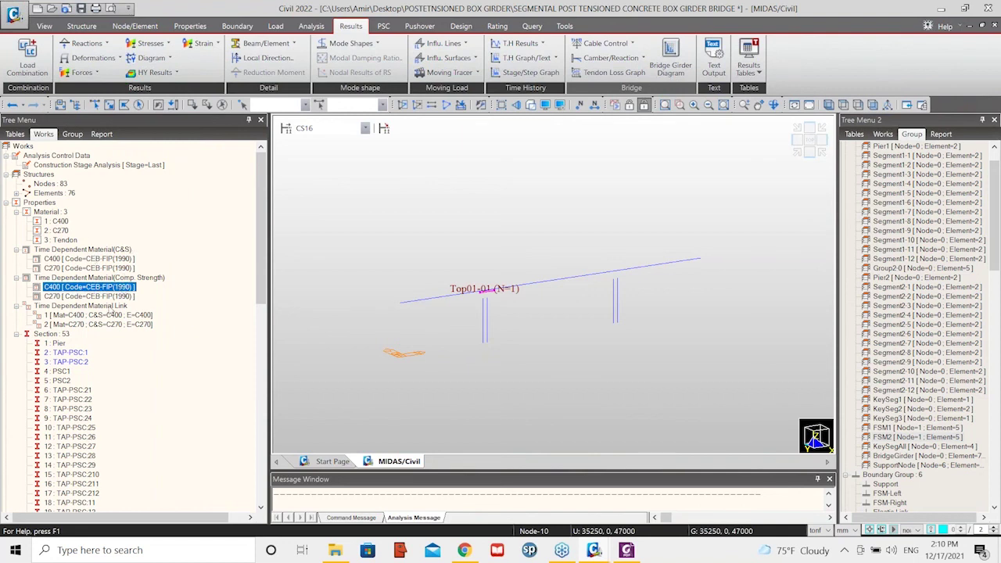
{"action": "right_click", "coordinate": [92, 316]}
{"action": "left_click", "coordinate": [84, 321]}
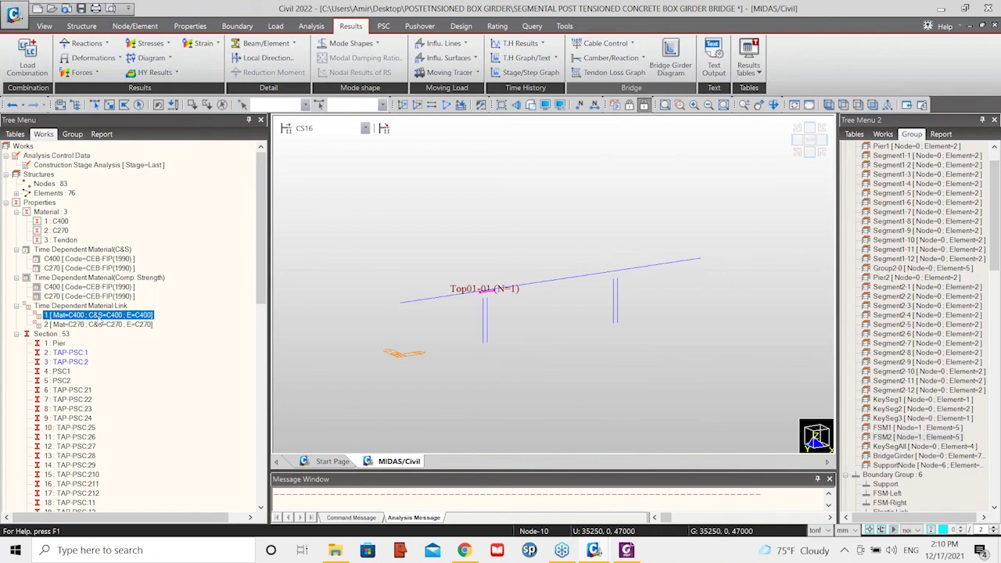
{"action": "right_click", "coordinate": [101, 321]}
{"action": "left_click", "coordinate": [129, 338]}
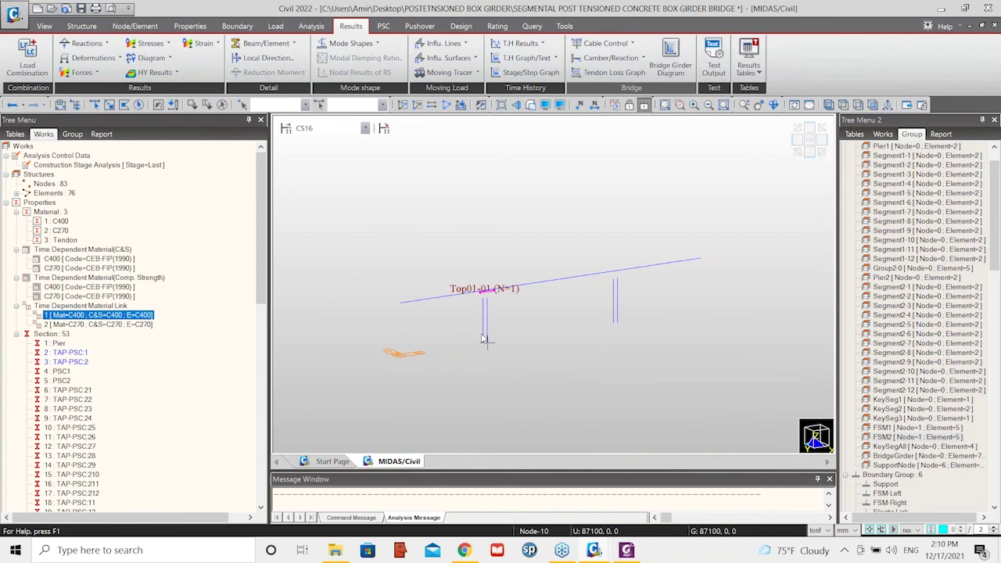
Return the model to preprocessing mode and show its Base stage
{"action": "scroll", "coordinate": [442, 262], "scroll_direction": "down", "scroll_amount": 2}
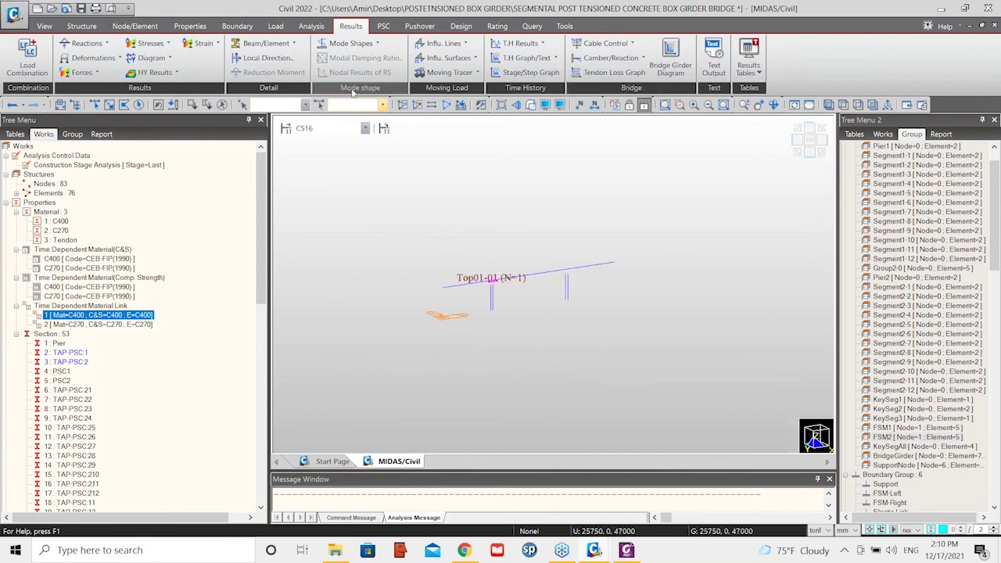
{"action": "left_click", "coordinate": [329, 128]}
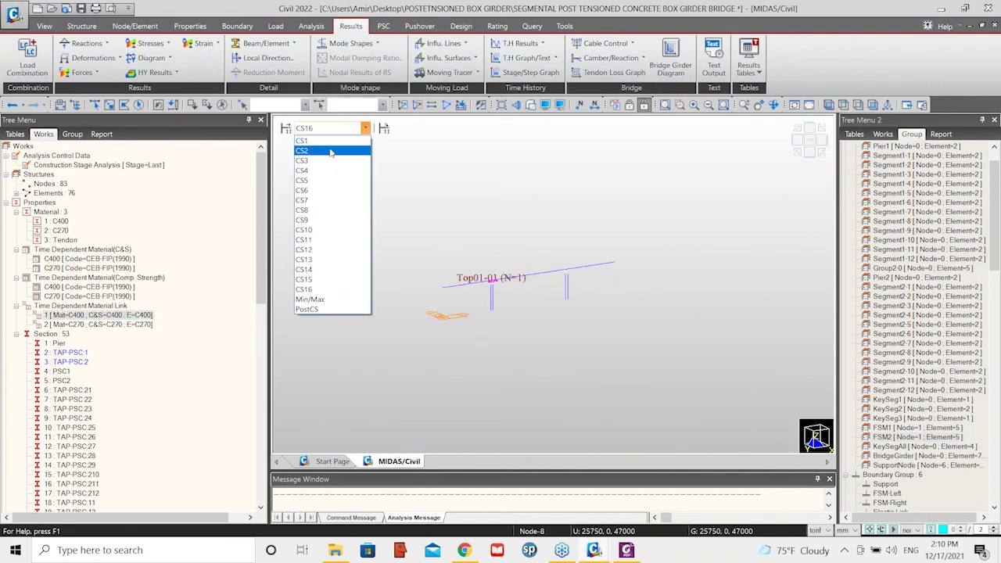
{"action": "left_click", "coordinate": [330, 141]}
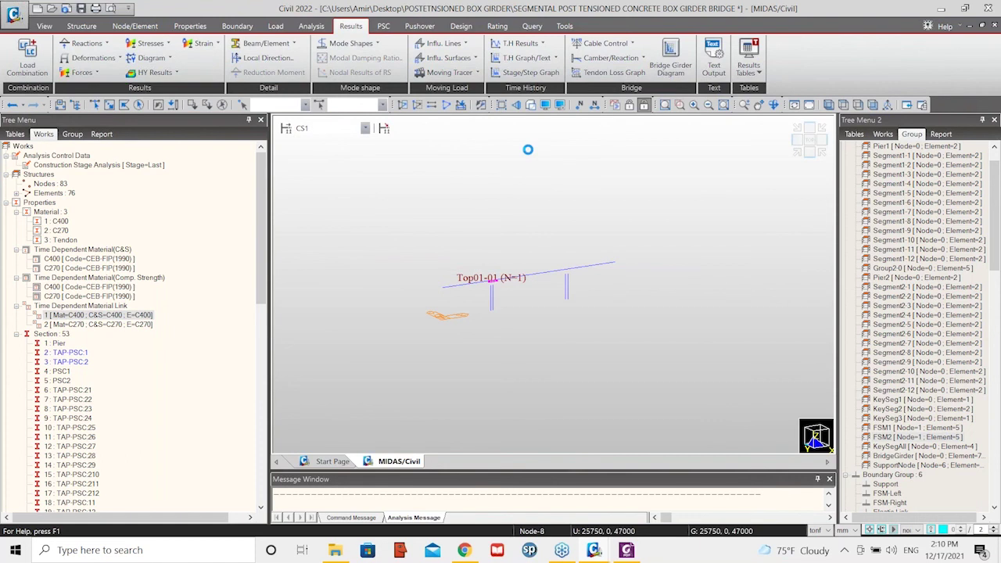
{"action": "left_click", "coordinate": [632, 106]}
{"action": "left_click", "coordinate": [327, 128]}
{"action": "left_click", "coordinate": [326, 146]}
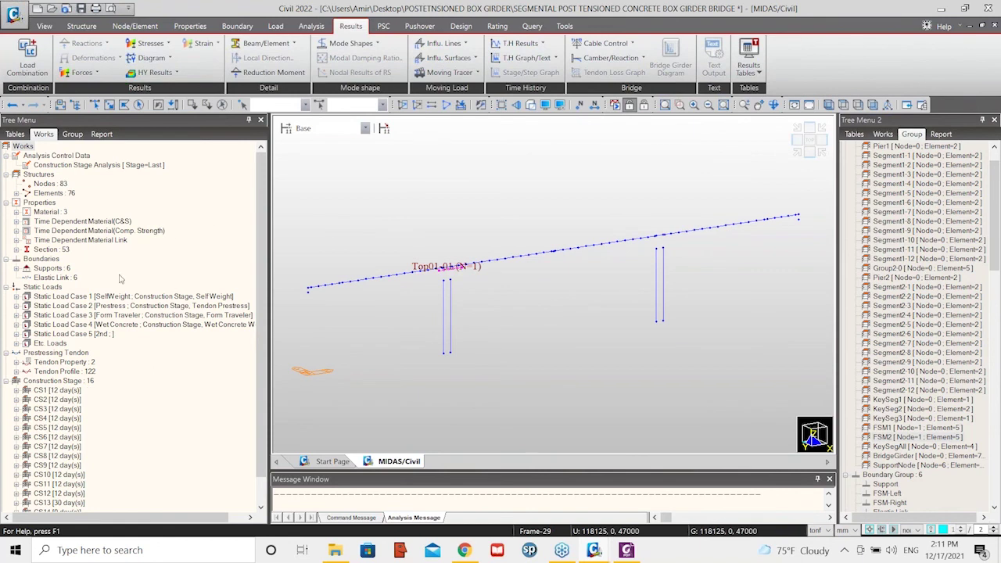
Review how material C400 is linked to its creep/shrinkage and compressive strength definitions, and close the link settings
{"action": "left_click", "coordinate": [17, 240]}
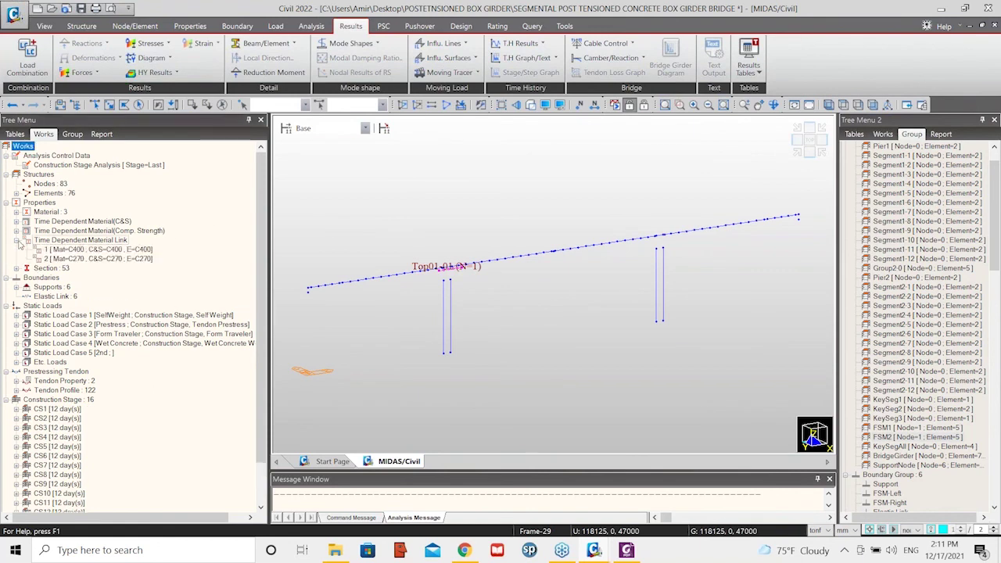
{"action": "left_click", "coordinate": [99, 249]}
{"action": "right_click", "coordinate": [100, 250]}
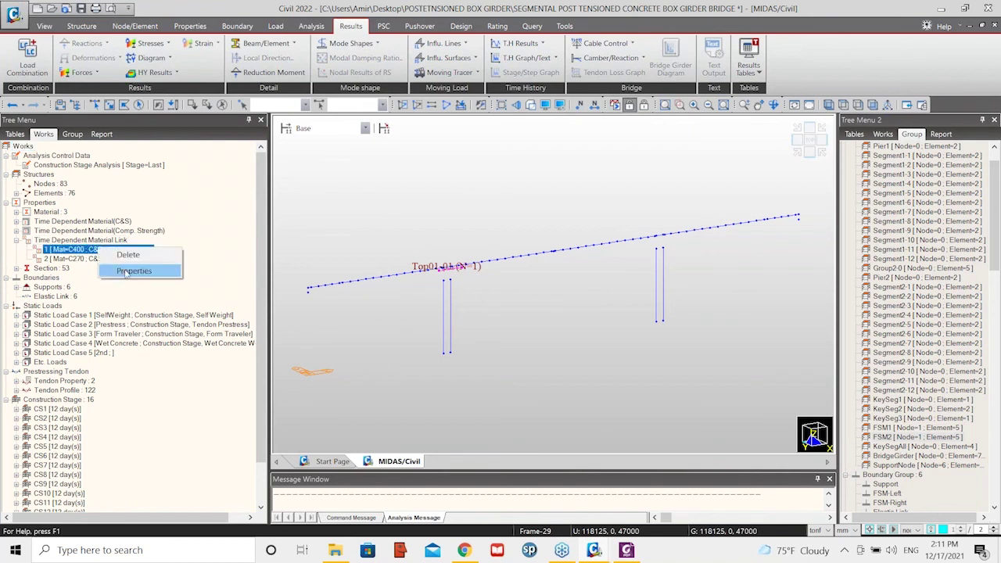
{"action": "left_click", "coordinate": [126, 271]}
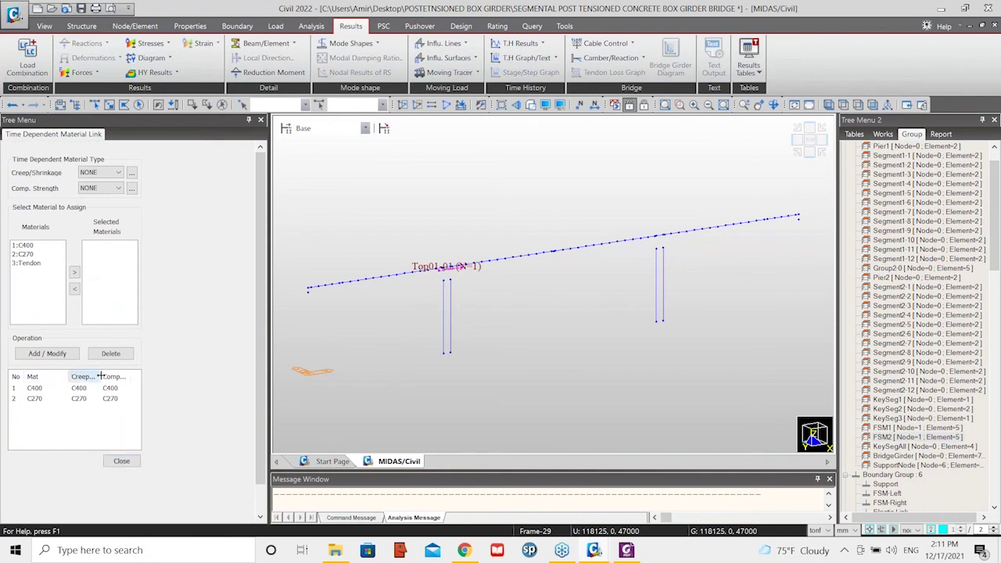
{"action": "left_click_drag", "start_coordinate": [101, 376], "coordinate": [113, 376]}
{"action": "left_click", "coordinate": [47, 390]}
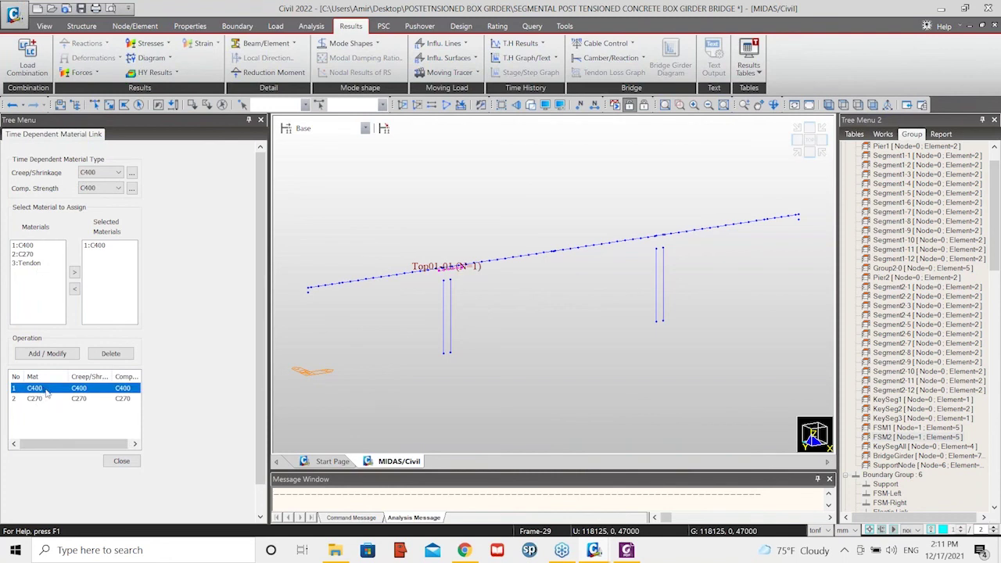
{"action": "left_click_drag", "start_coordinate": [68, 376], "coordinate": [56, 376]}
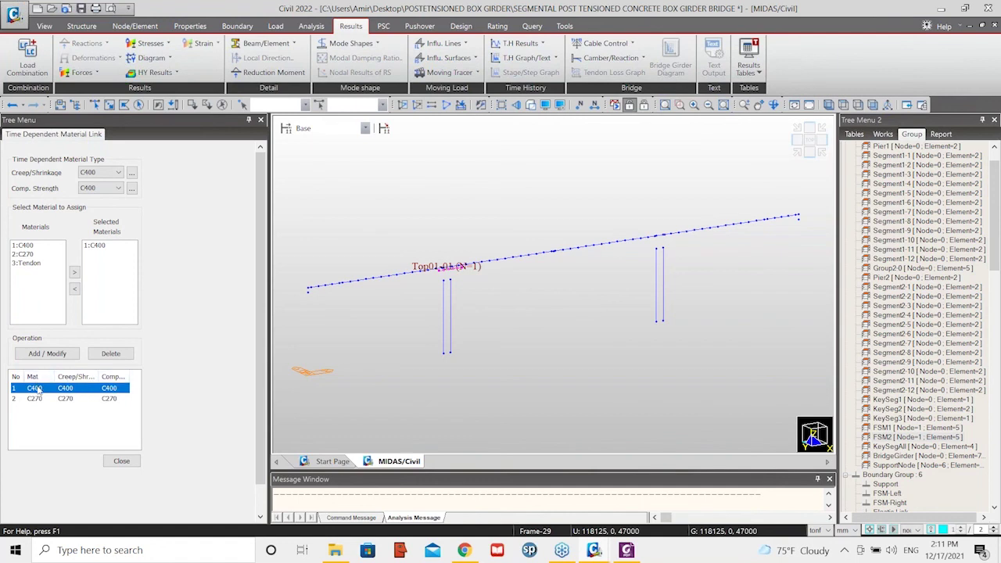
{"action": "left_click", "coordinate": [125, 462]}
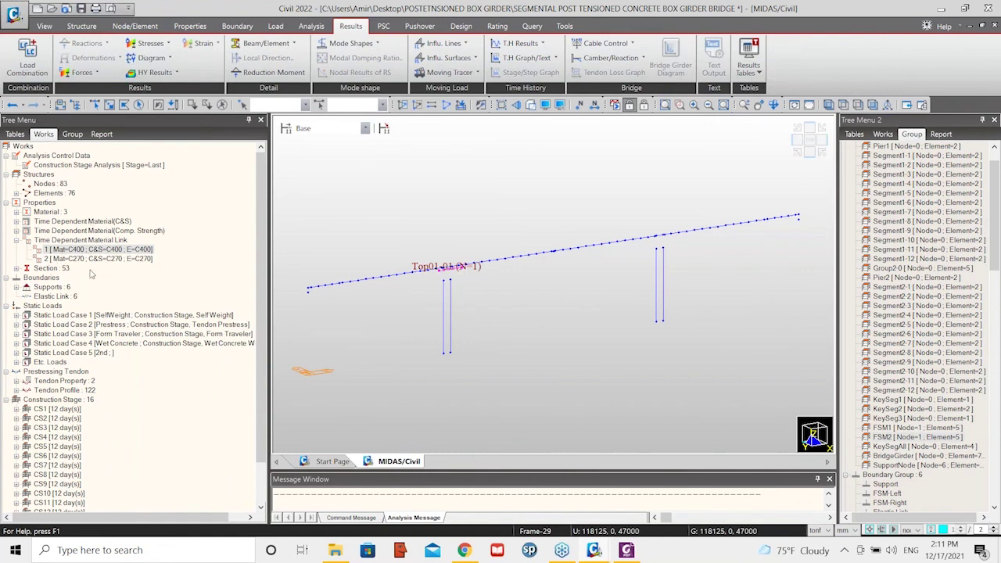
Show the bridge with its full section shapes and frame the deck and piers closely
{"action": "scroll", "coordinate": [90, 274], "scroll_direction": "down", "scroll_amount": 2}
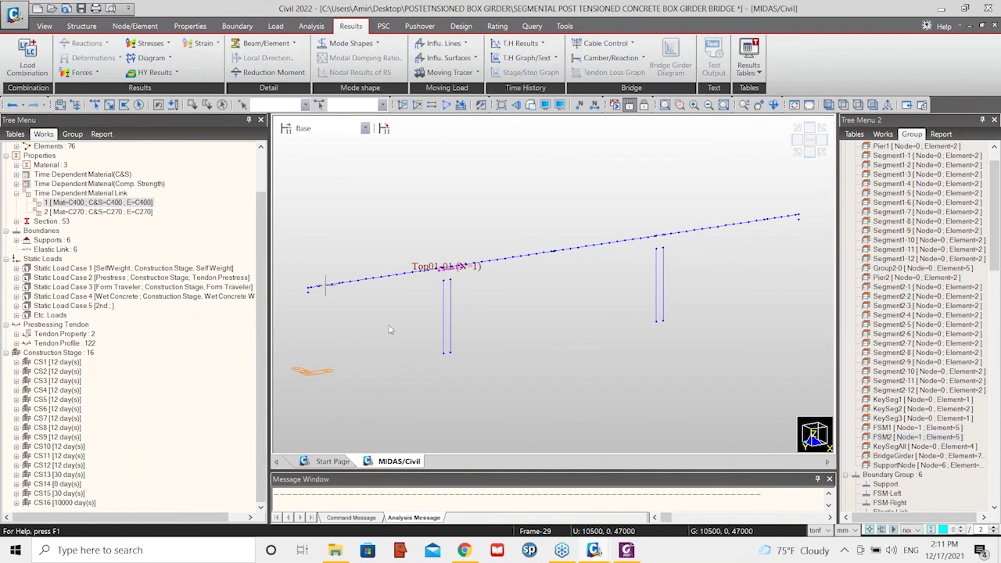
{"action": "scroll", "coordinate": [476, 296], "scroll_direction": "down", "scroll_amount": 2}
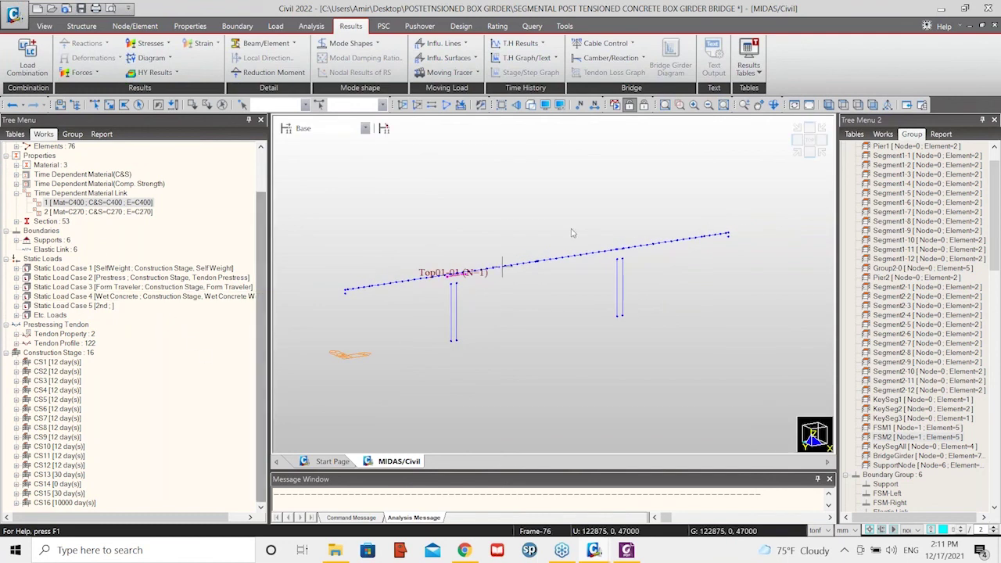
{"action": "left_click", "coordinate": [530, 105]}
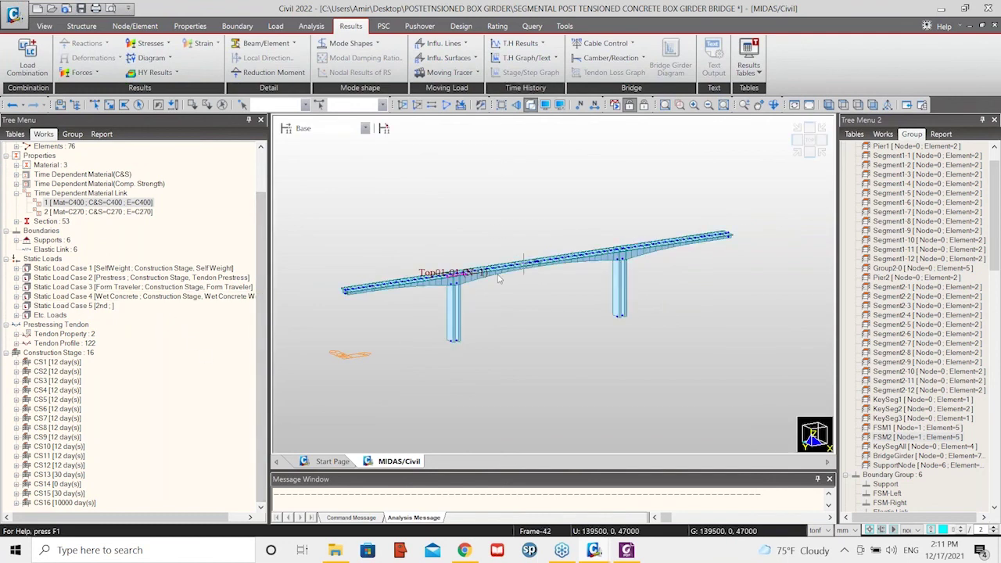
{"action": "scroll", "coordinate": [480, 281], "scroll_direction": "up", "scroll_amount": 2}
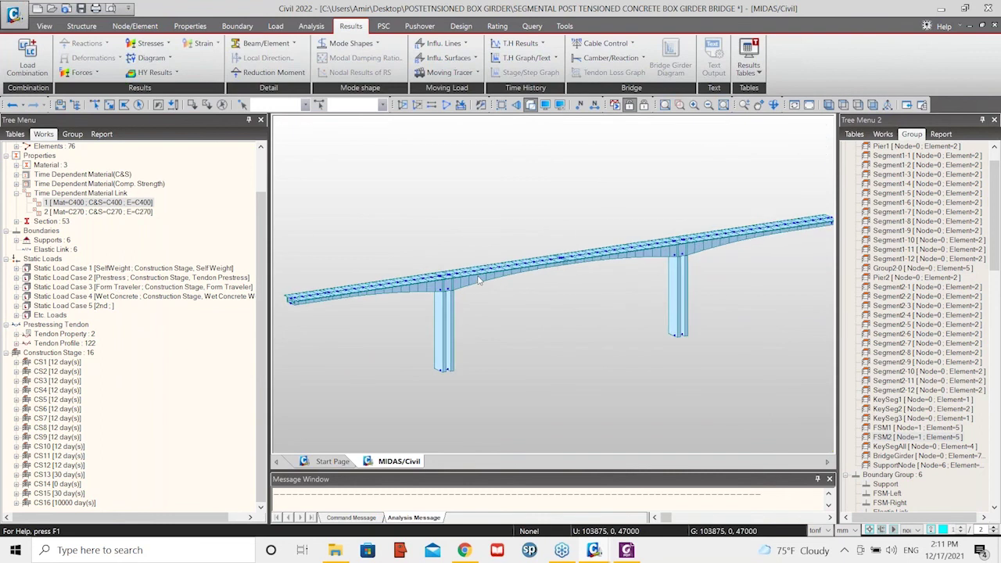
View the continuous steel plate girder model in the other window and return to the segmental box girder bridge
{"action": "left_click", "coordinate": [942, 10]}
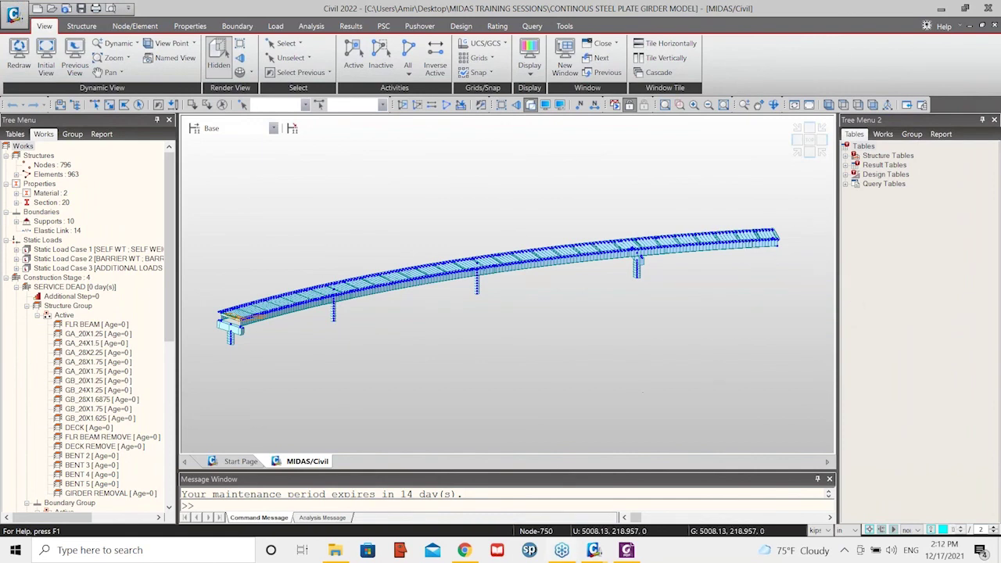
{"action": "mouse_move", "coordinate": [594, 550]}
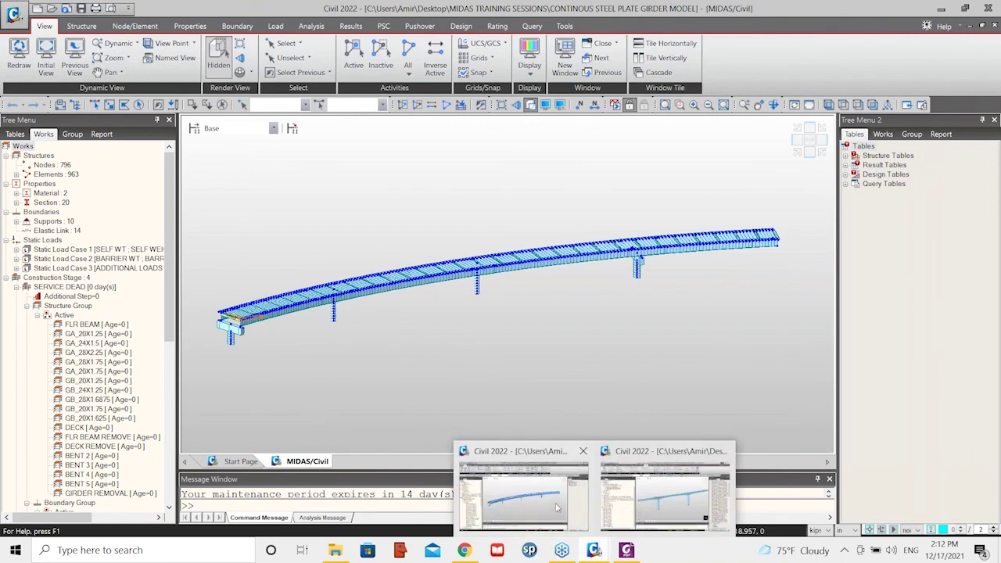
{"action": "left_click", "coordinate": [661, 490]}
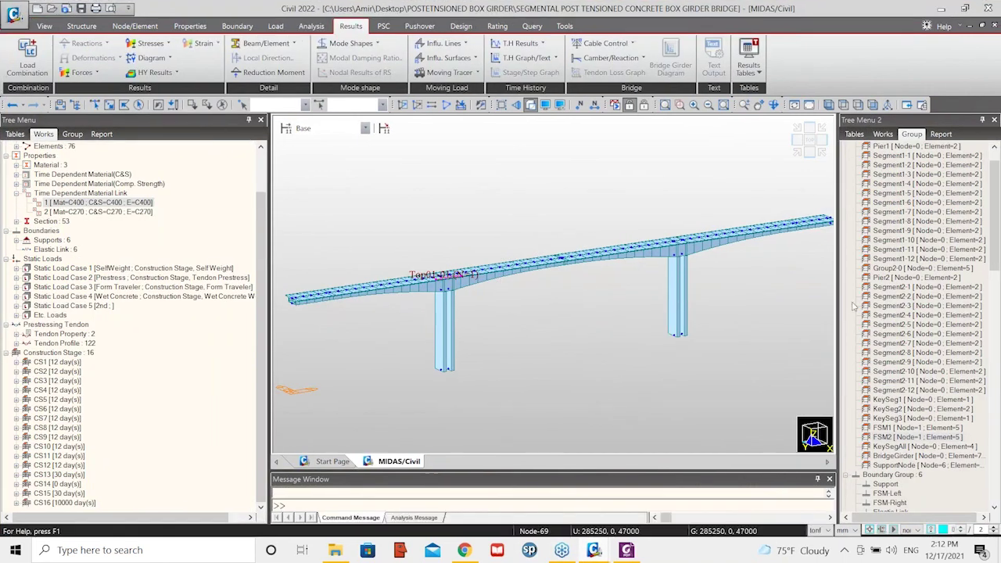